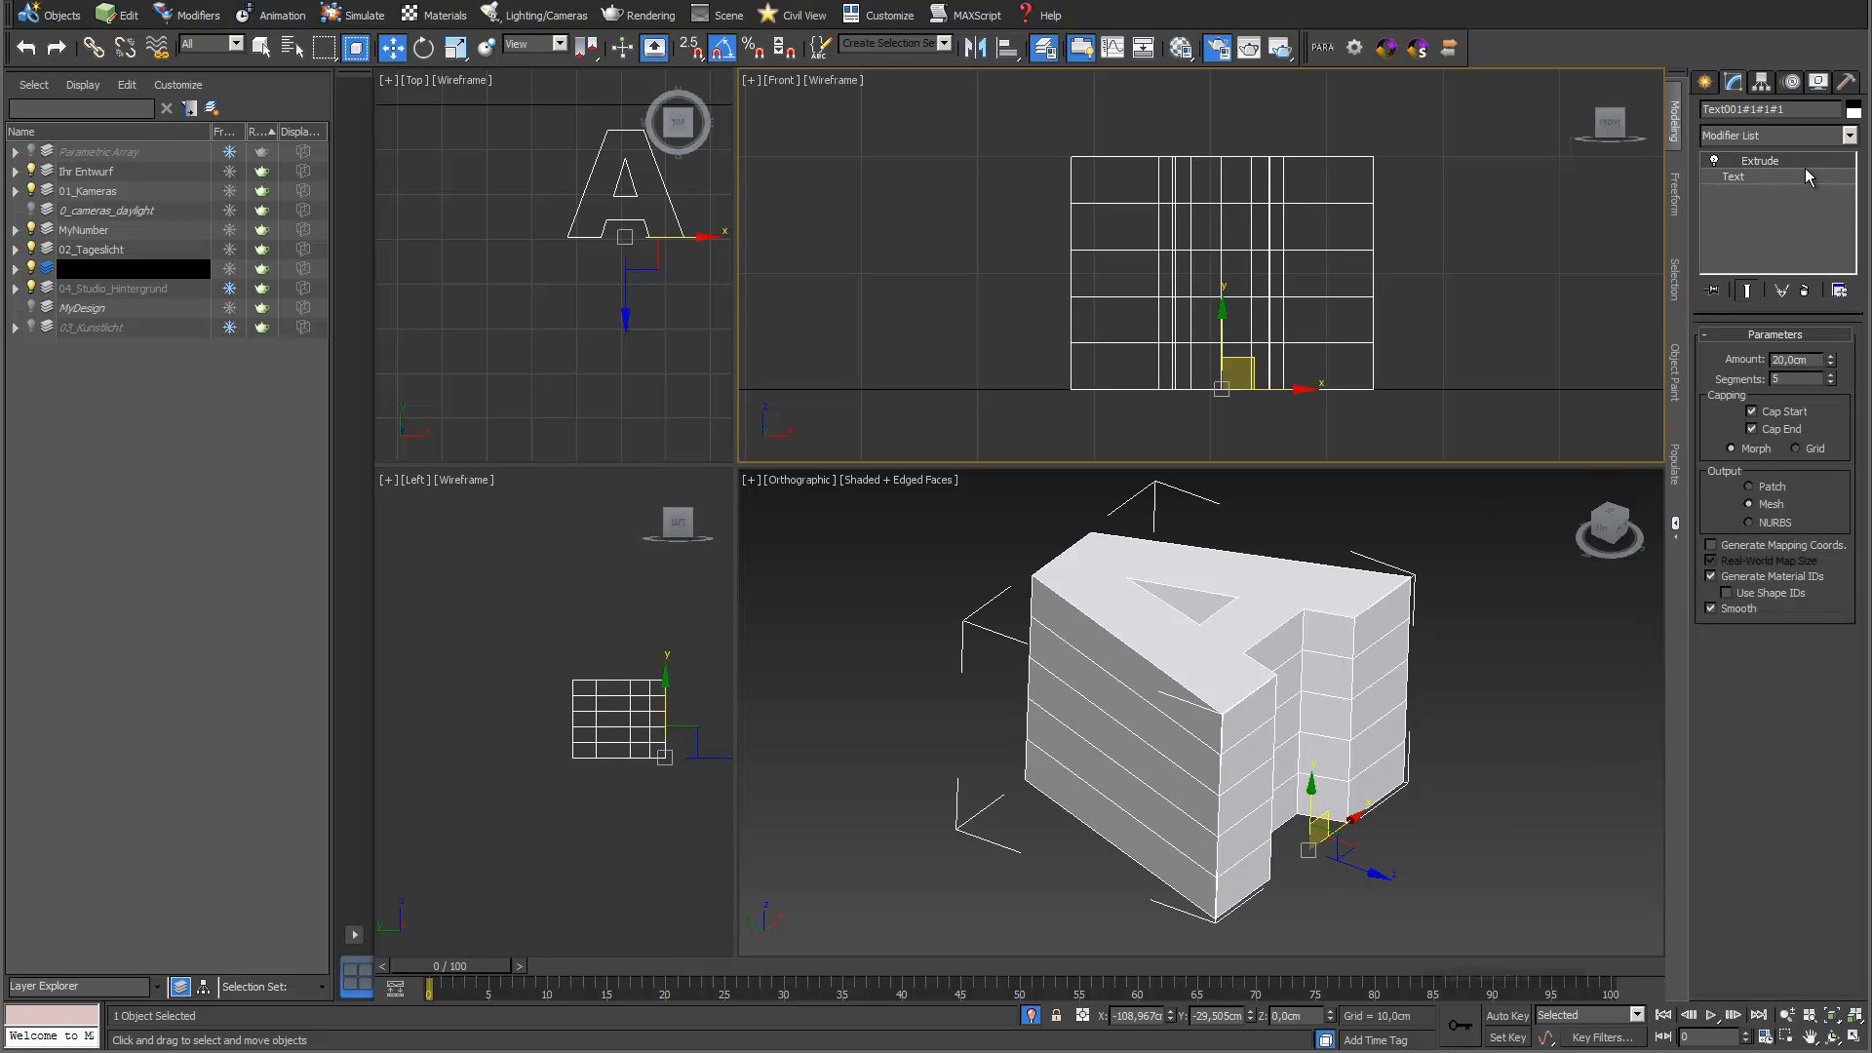
# Add an Edit Poly modifier on top of the extruded letter A
pyautogui.click(1850, 135)
pyautogui.moveTo(1851, 176); pyautogui.dragTo(1852, 314)
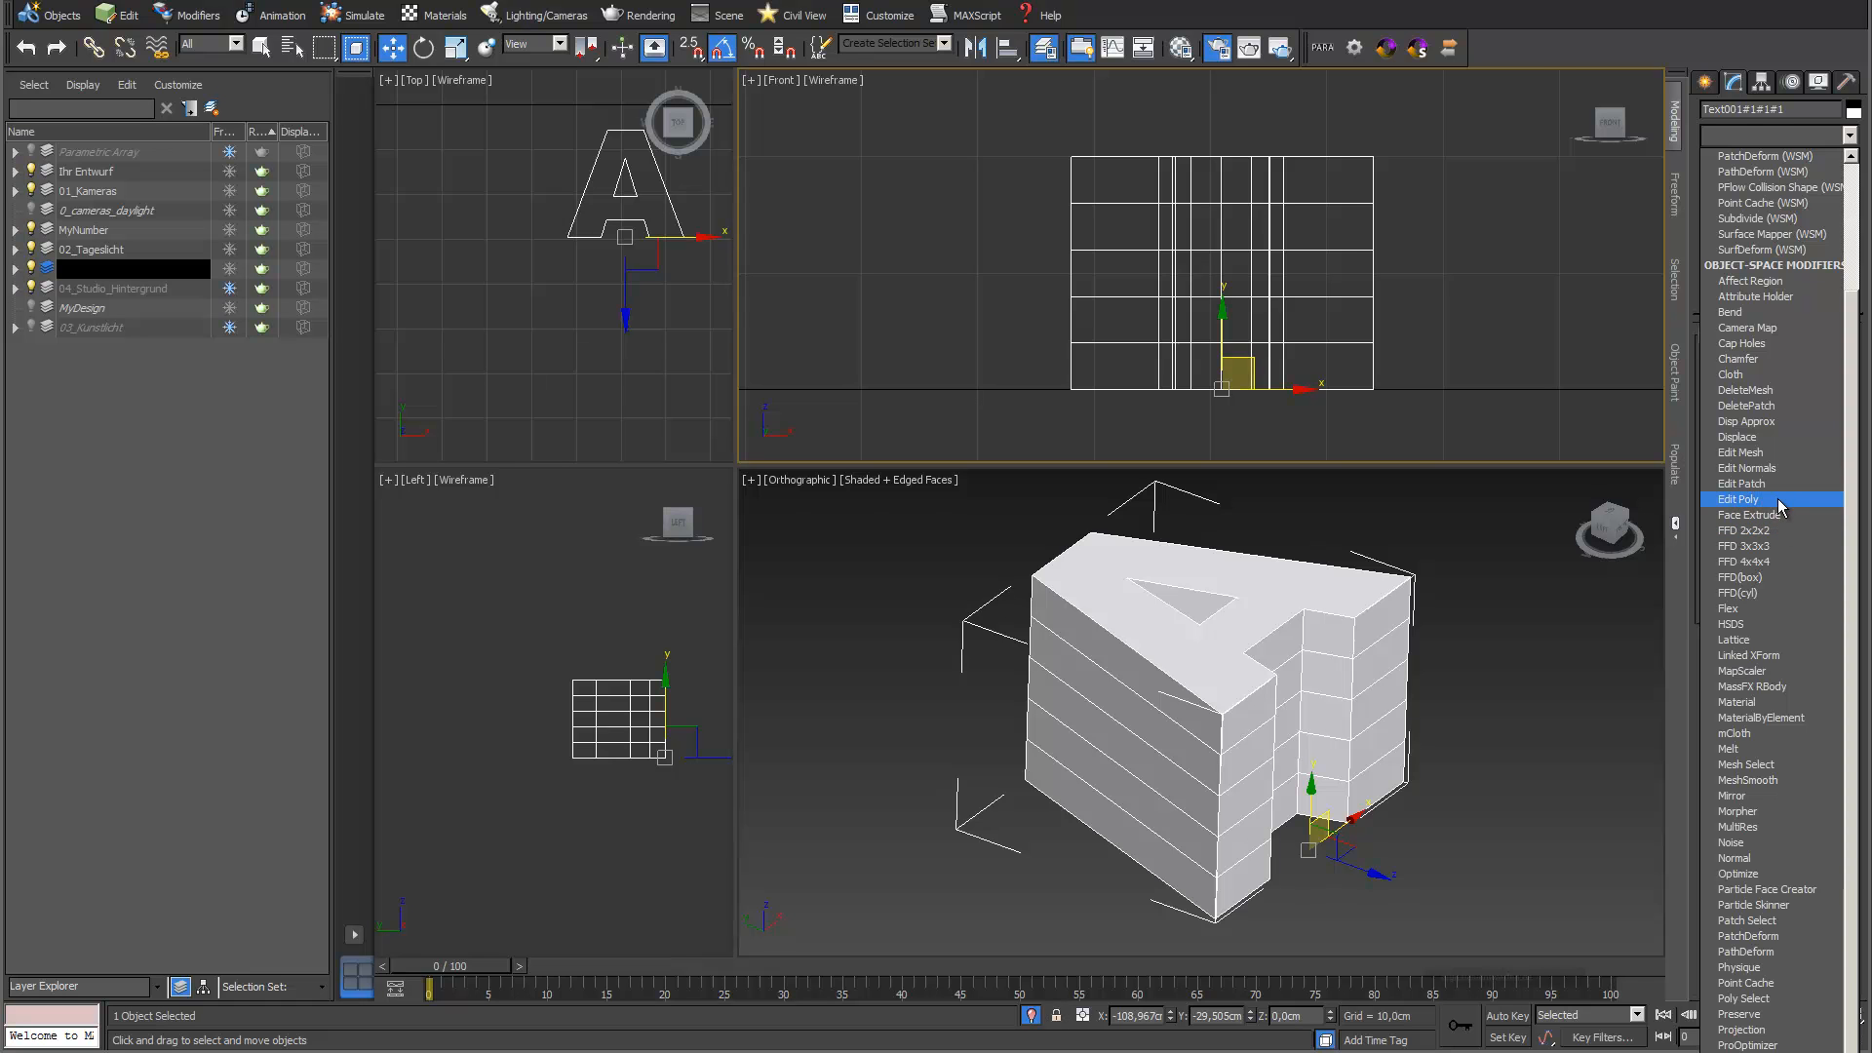
pyautogui.click(1779, 499)
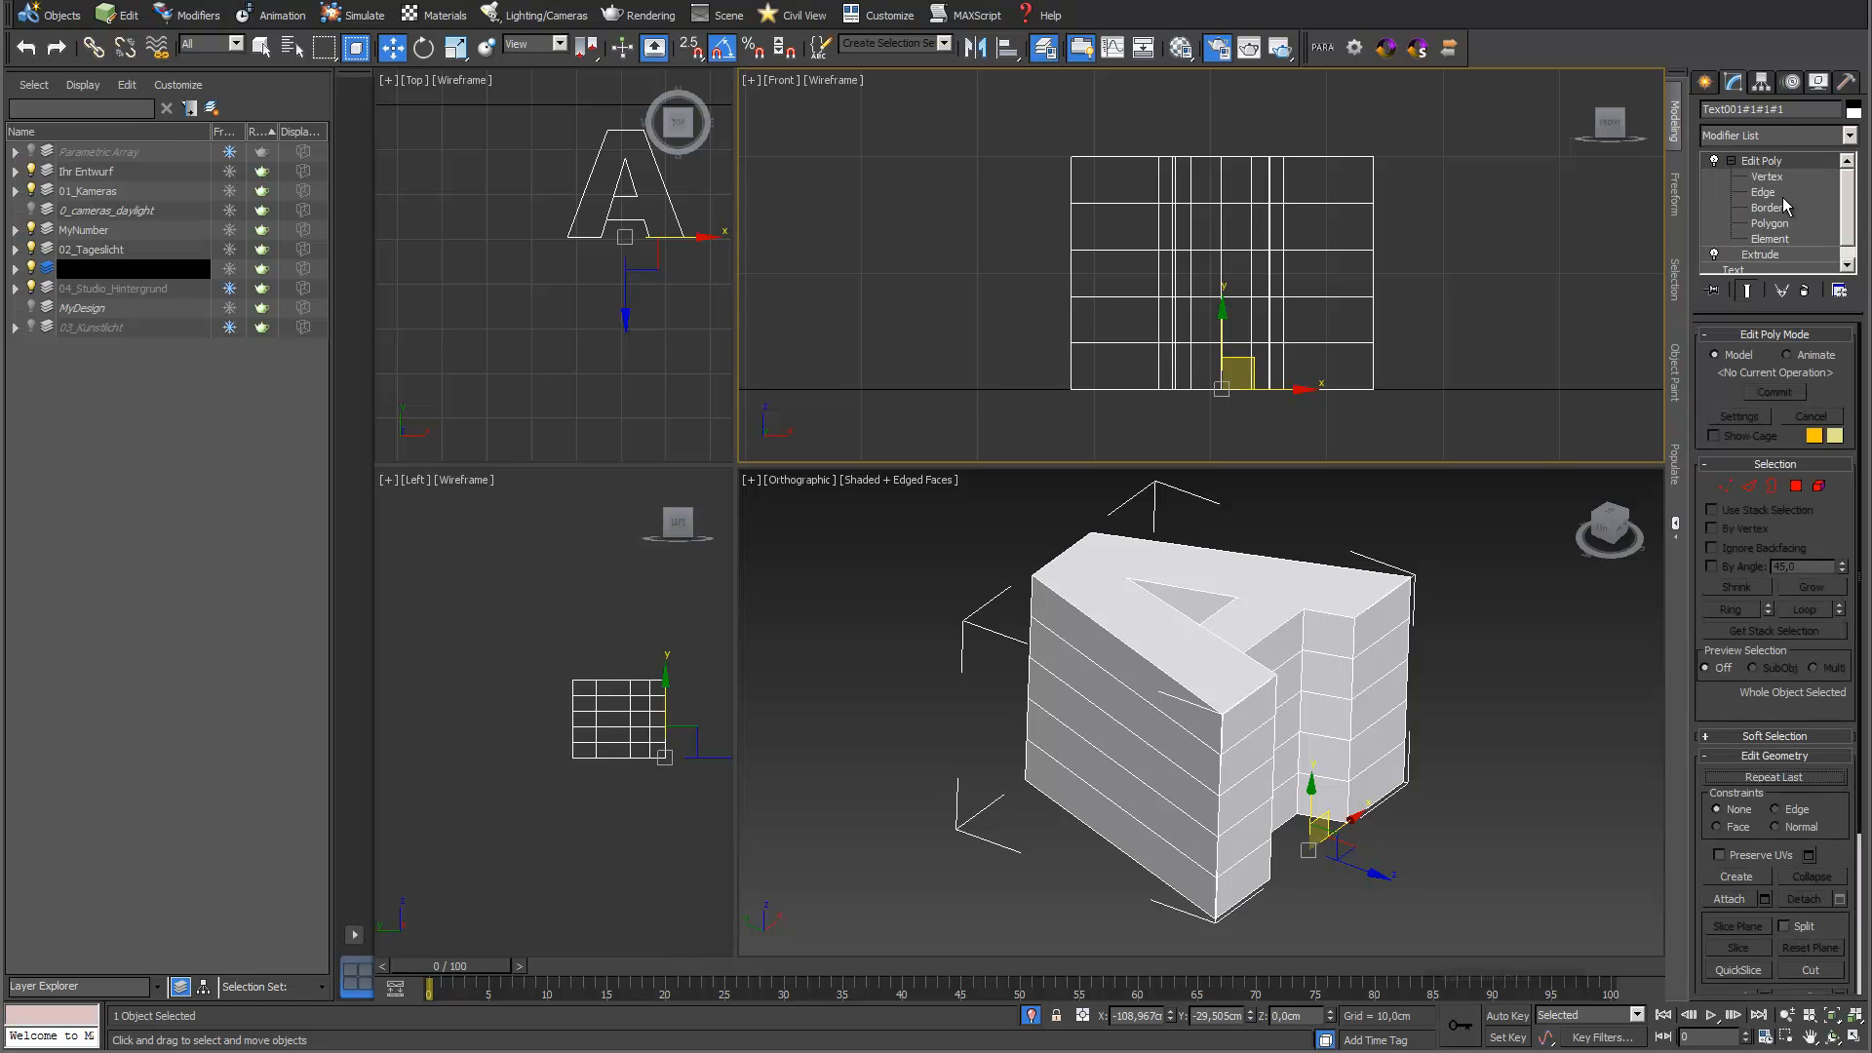
# Select every second horizontal edge loop of the letter, including the base, and scale them outward to form a zigzag side profile
pyautogui.click(1763, 192)
pyautogui.moveTo(1038, 185); pyautogui.dragTo(1326, 228)
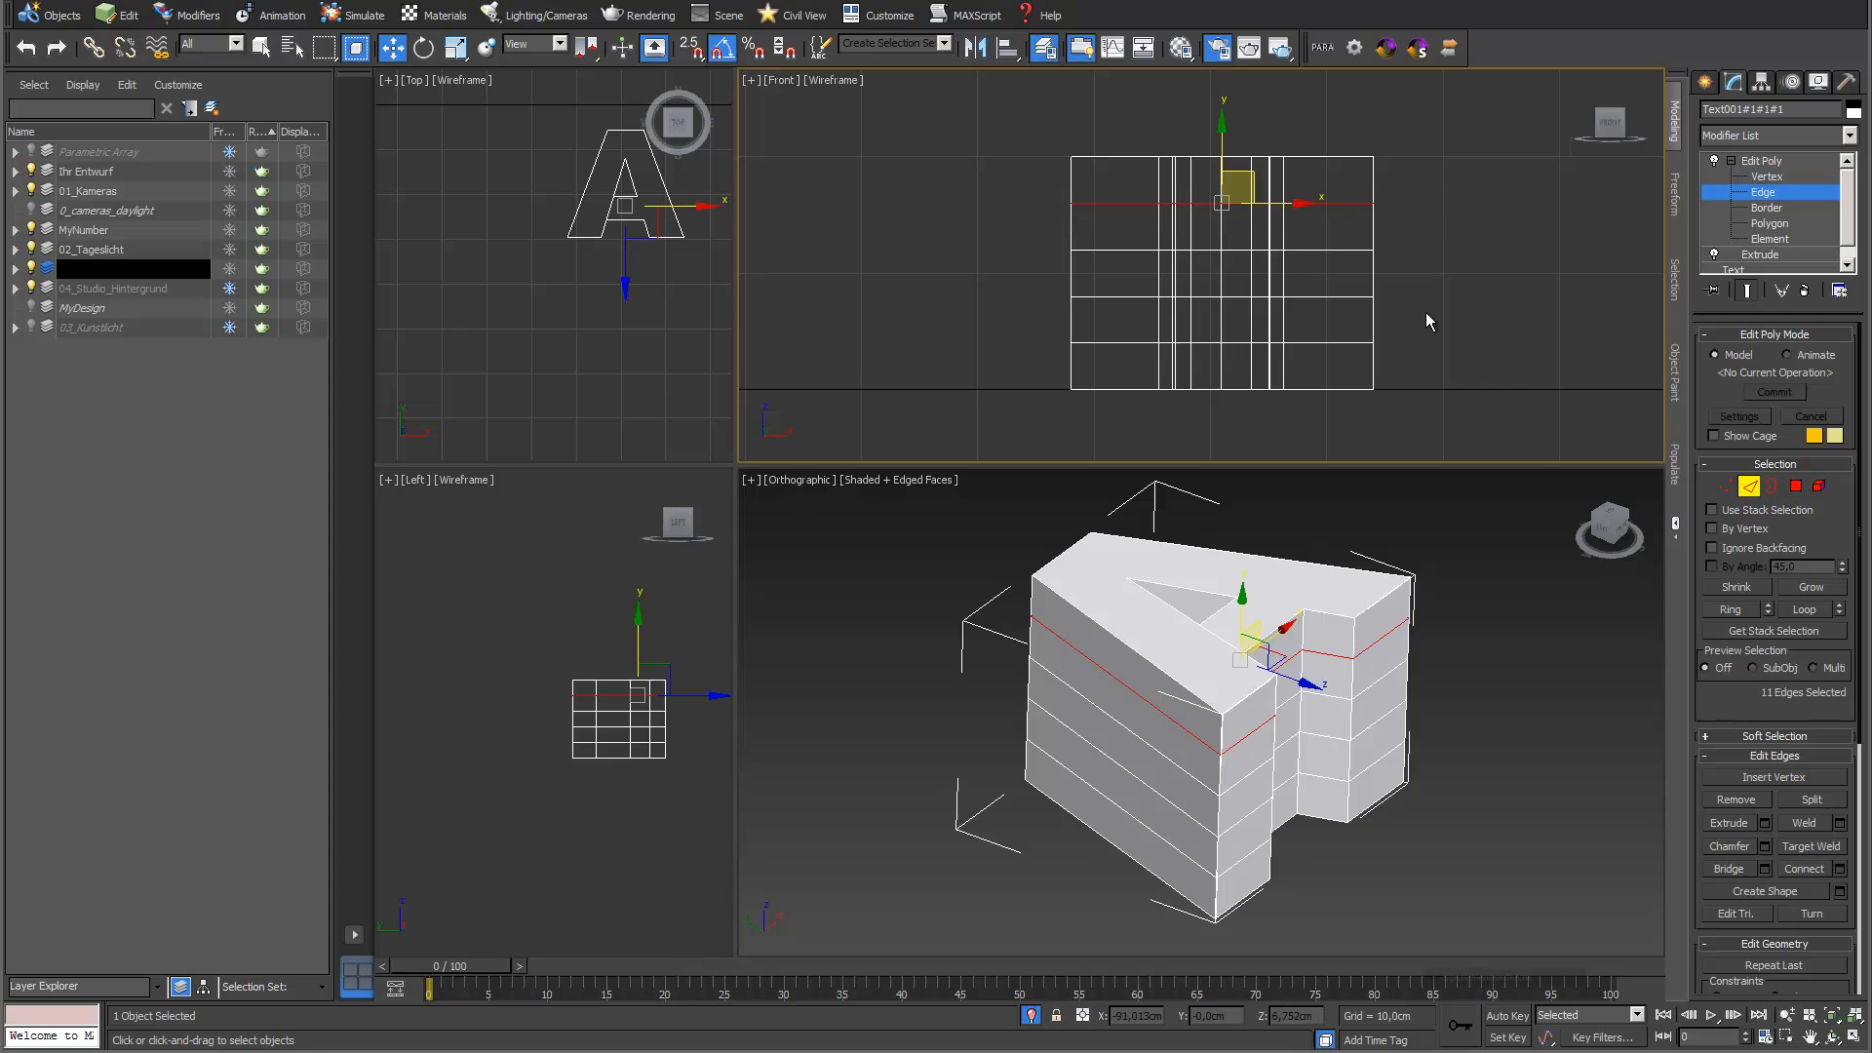
pyautogui.keyDown('ctrl'); pyautogui.moveTo(1018, 291); pyautogui.dragTo(1125, 336); pyautogui.keyUp('ctrl')
pyautogui.keyDown('ctrl'); pyautogui.moveTo(1430, 414); pyautogui.dragTo(975, 382); pyautogui.keyUp('ctrl')
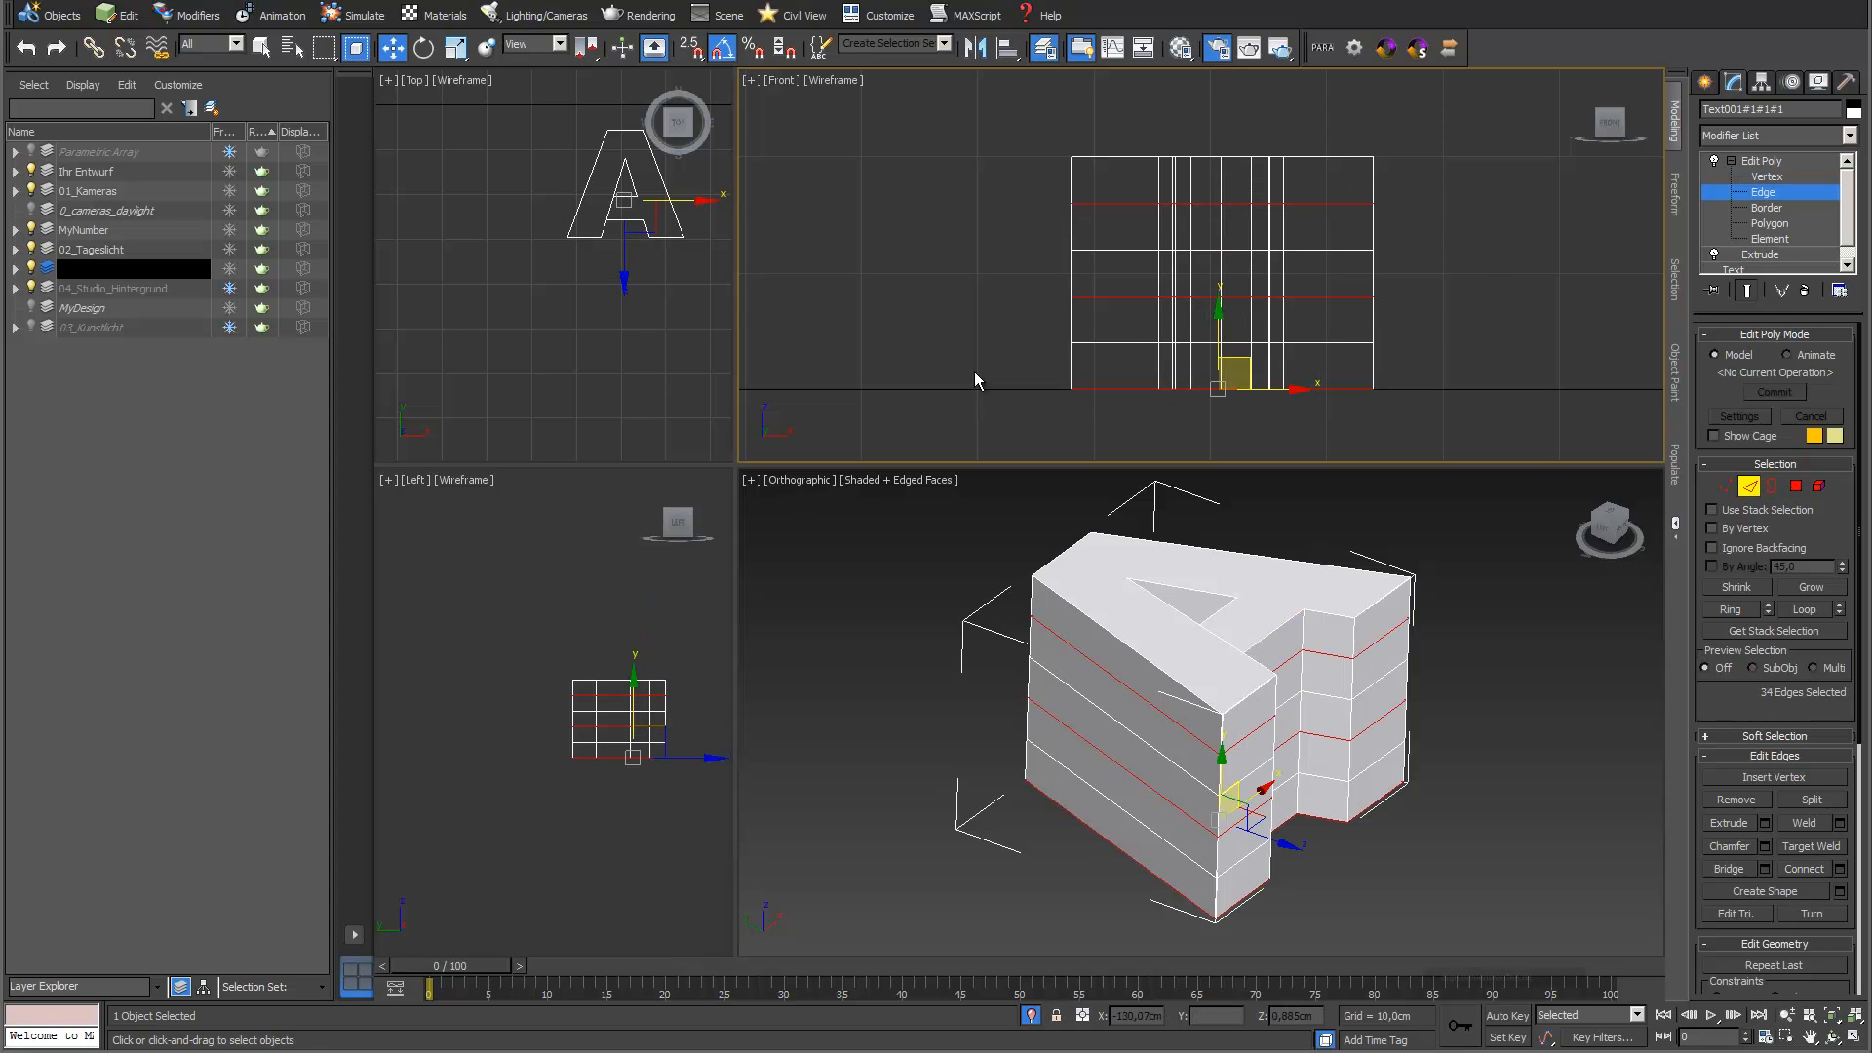
pyautogui.click(455, 47)
pyautogui.scroll(2, 585, 244)
pyautogui.moveTo(586, 237); pyautogui.dragTo(600, 196)
# Raise the letter's top edge loop and the upper edge loops to make the upper section taller, and leave edge editing
pyautogui.moveTo(1004, 146); pyautogui.dragTo(1404, 192)
pyautogui.moveTo(1272, 203); pyautogui.dragTo(1269, 240, button='middle')
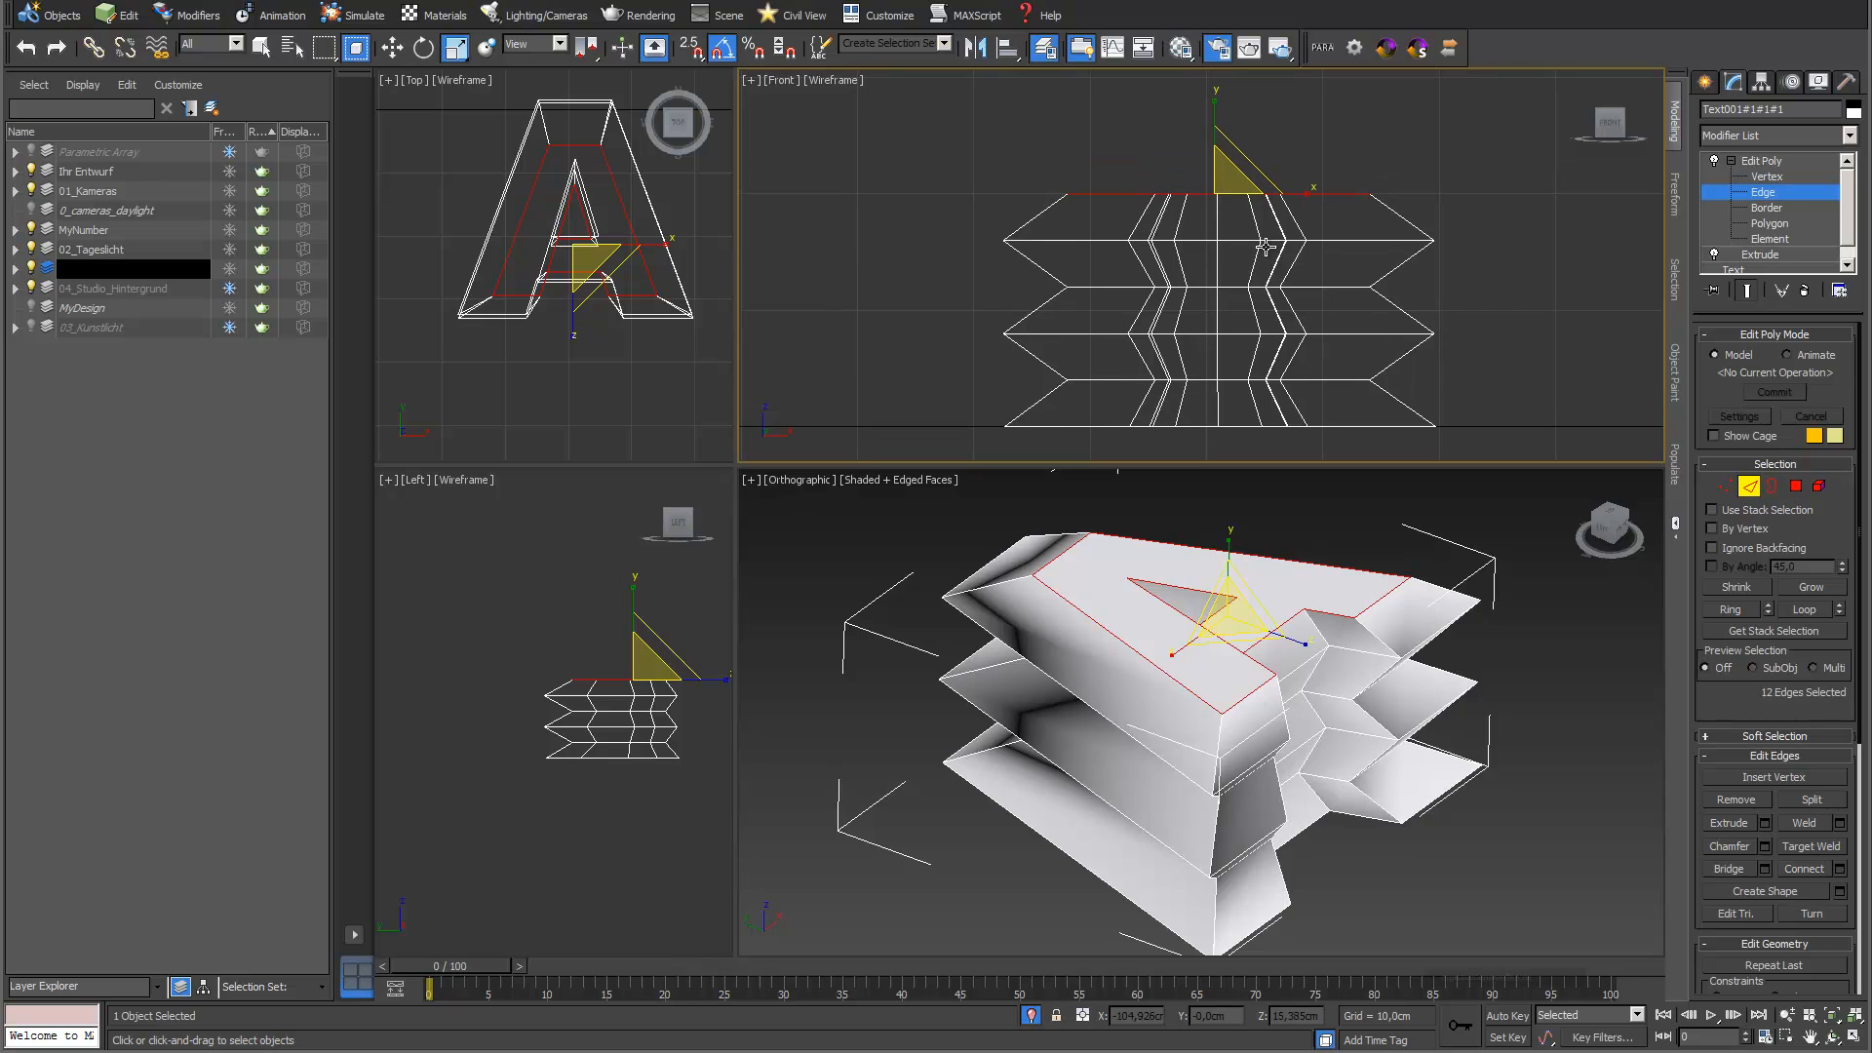
pyautogui.press('w')
pyautogui.moveTo(1208, 141); pyautogui.dragTo(1209, 94)
pyautogui.moveTo(1307, 246); pyautogui.dragTo(1295, 248, button='middle')
pyautogui.scroll(-3, 1295, 249)
pyautogui.moveTo(982, 138); pyautogui.dragTo(1471, 264)
pyautogui.moveTo(1233, 161); pyautogui.dragTo(1234, 138)
pyautogui.click(1779, 161)
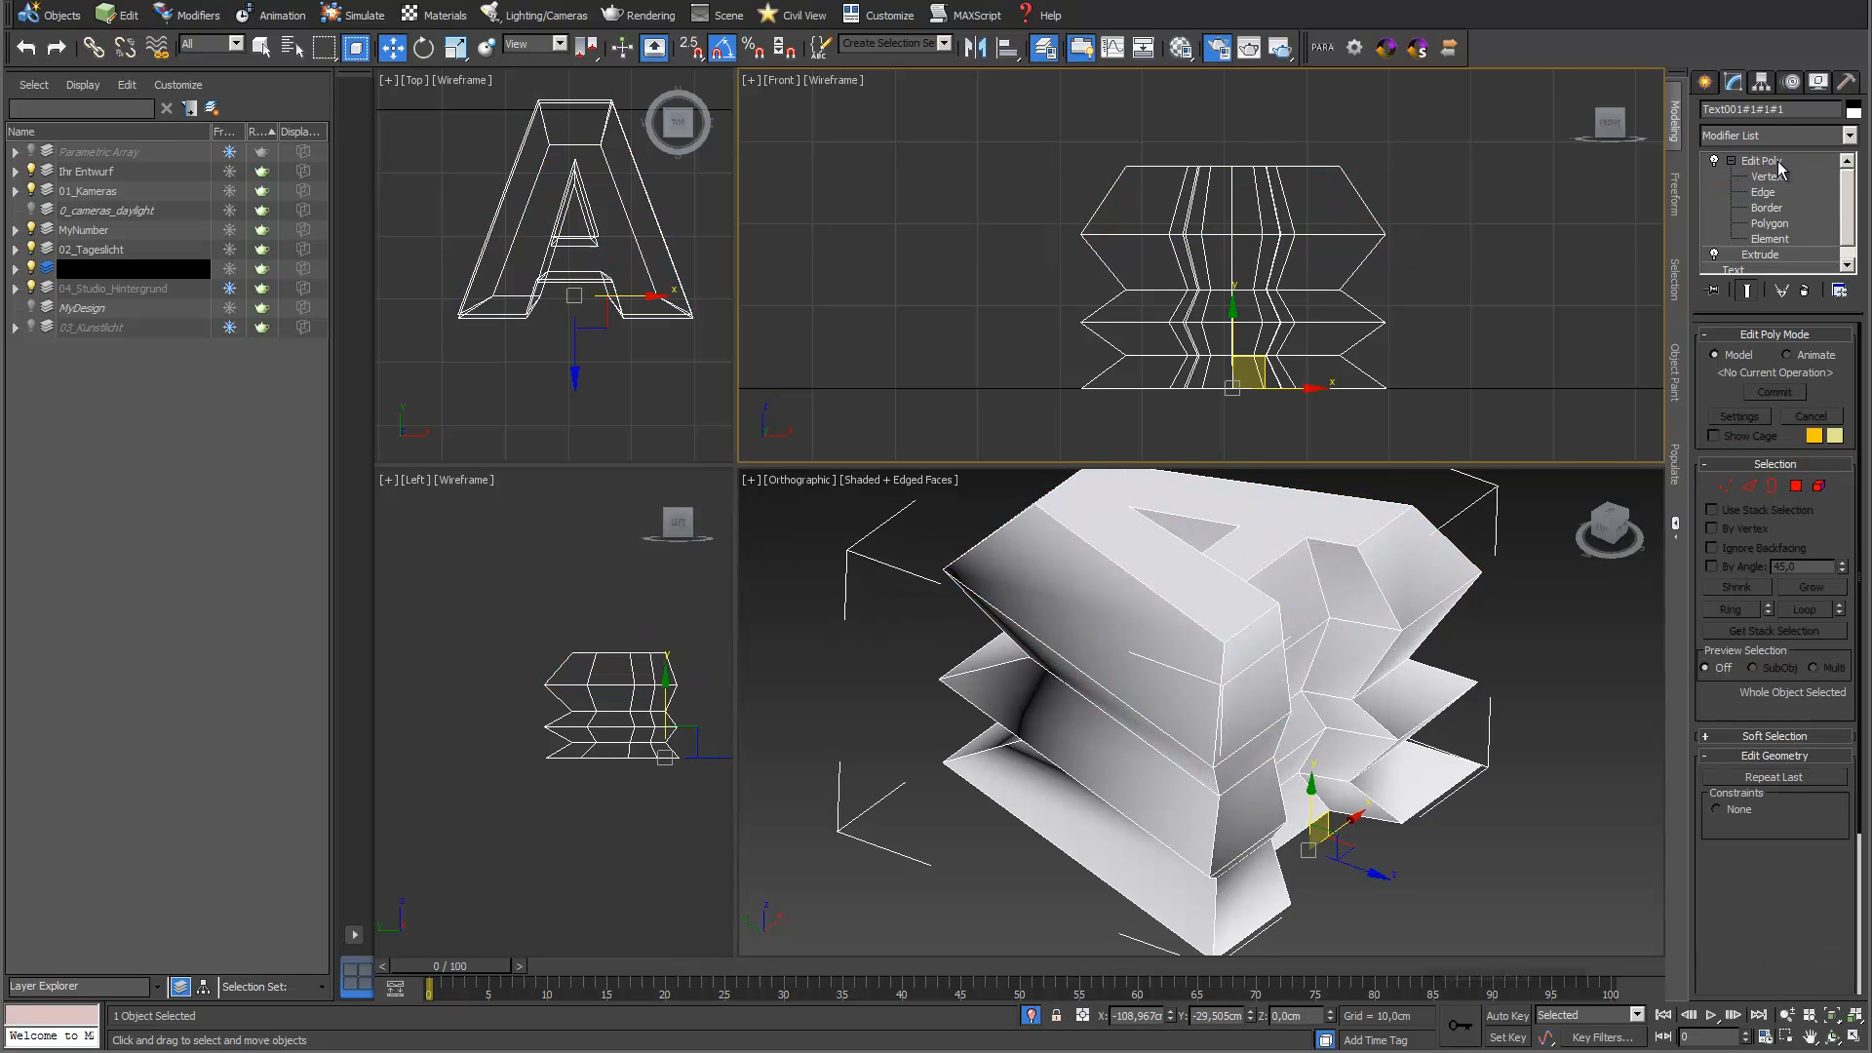
# Add a Shell modifier to the letter with an inner amount of 0.5 cm and an outer amount of 1.0 cm
pyautogui.click(1849, 135)
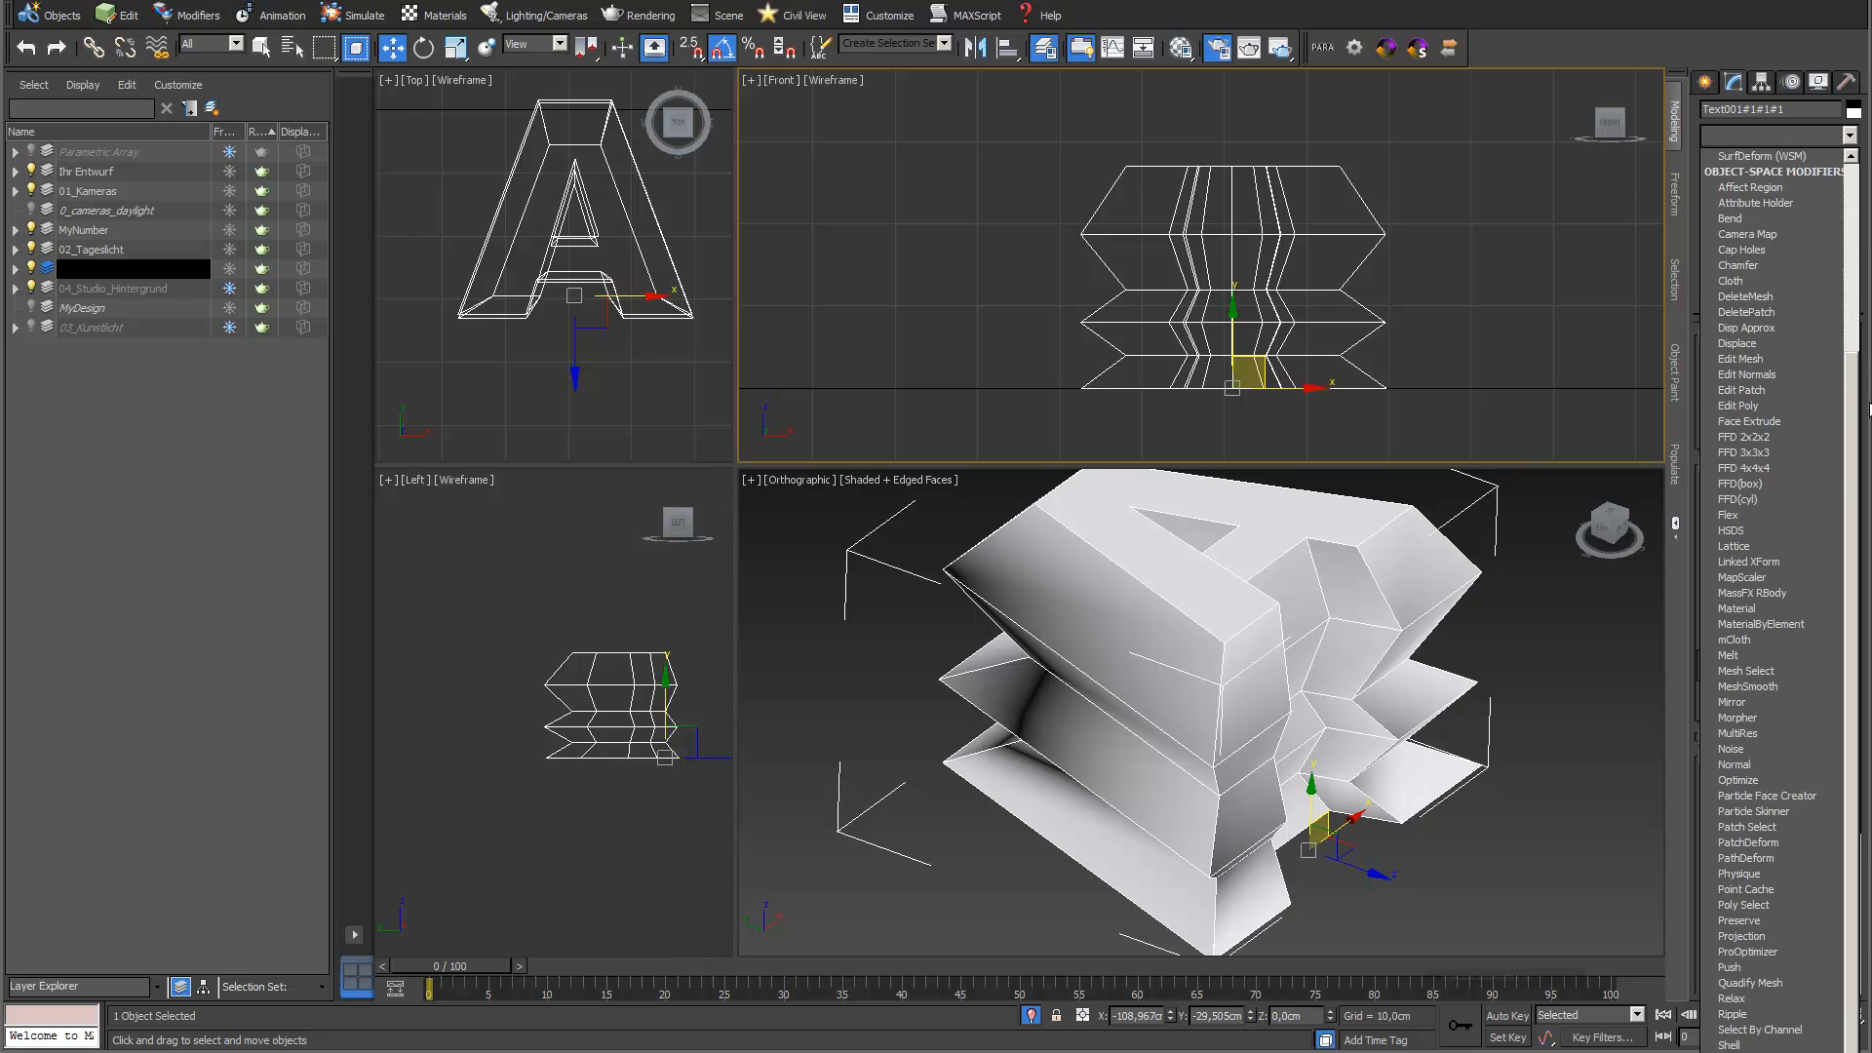
pyautogui.scroll(-5, 1868, 409)
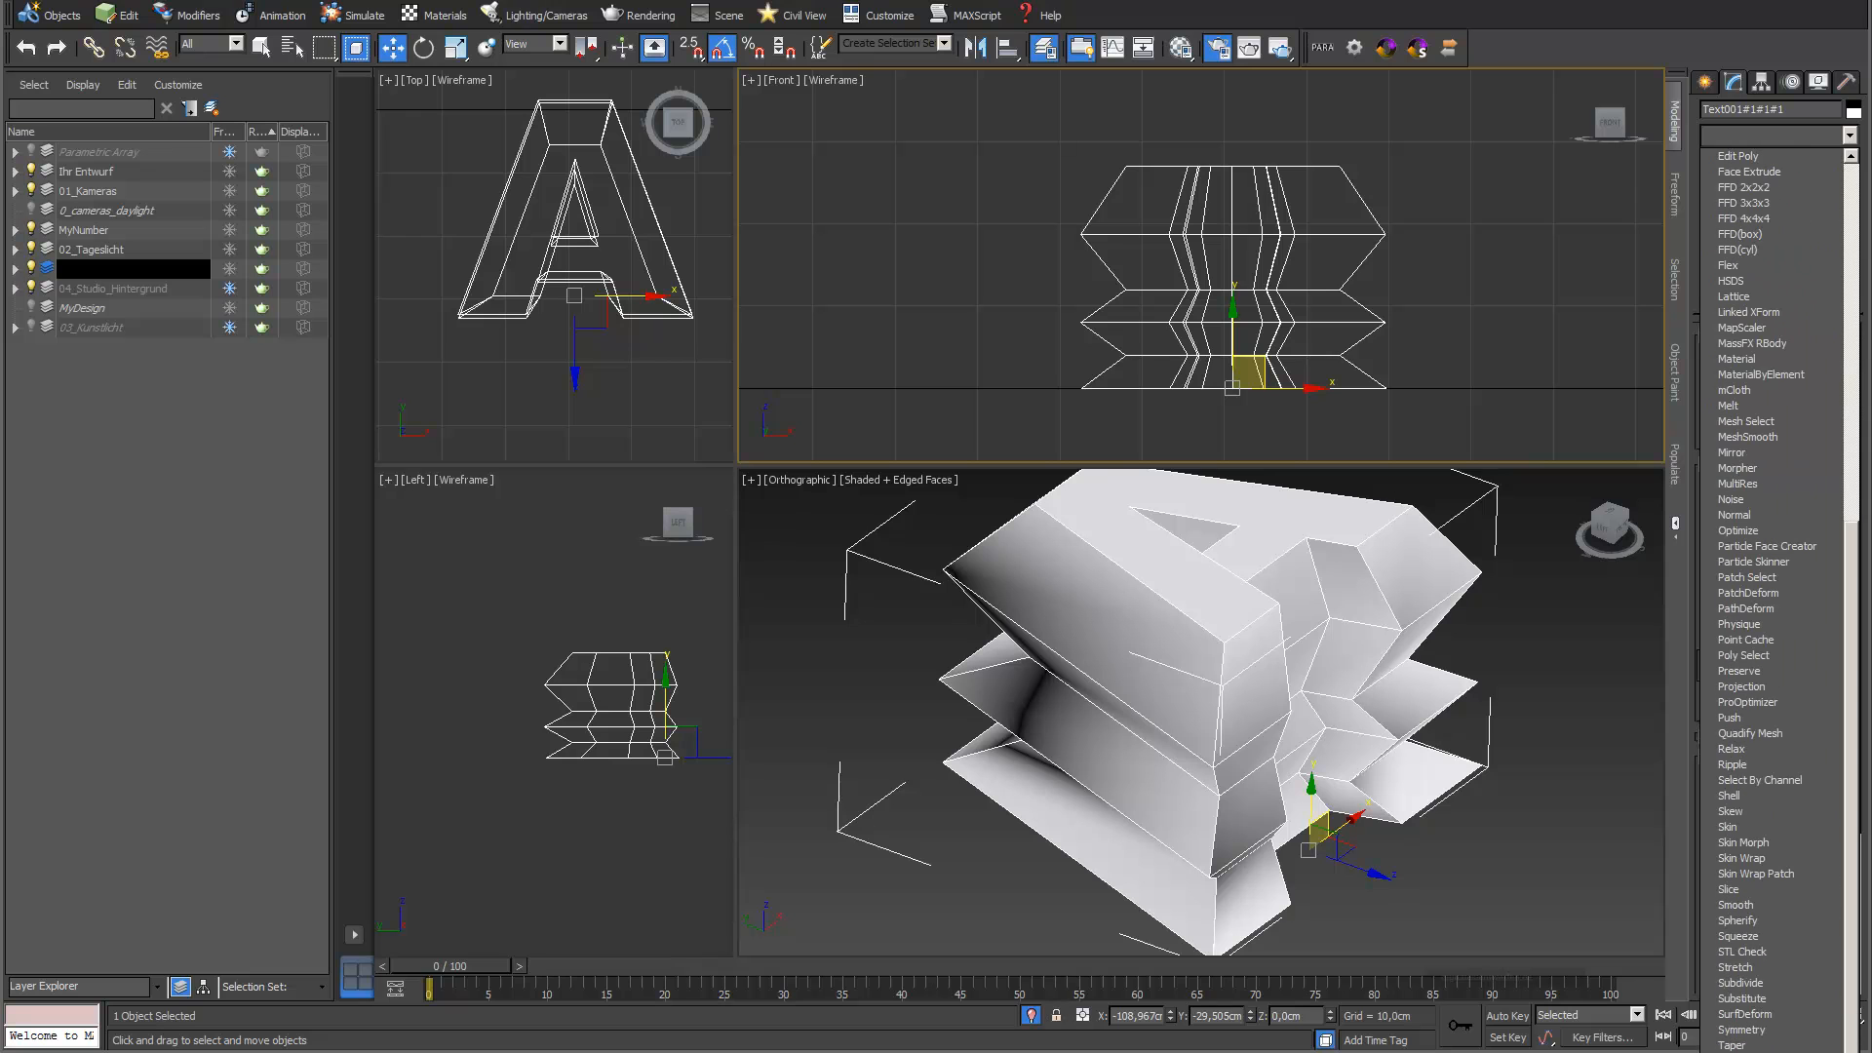
pyautogui.click(1762, 796)
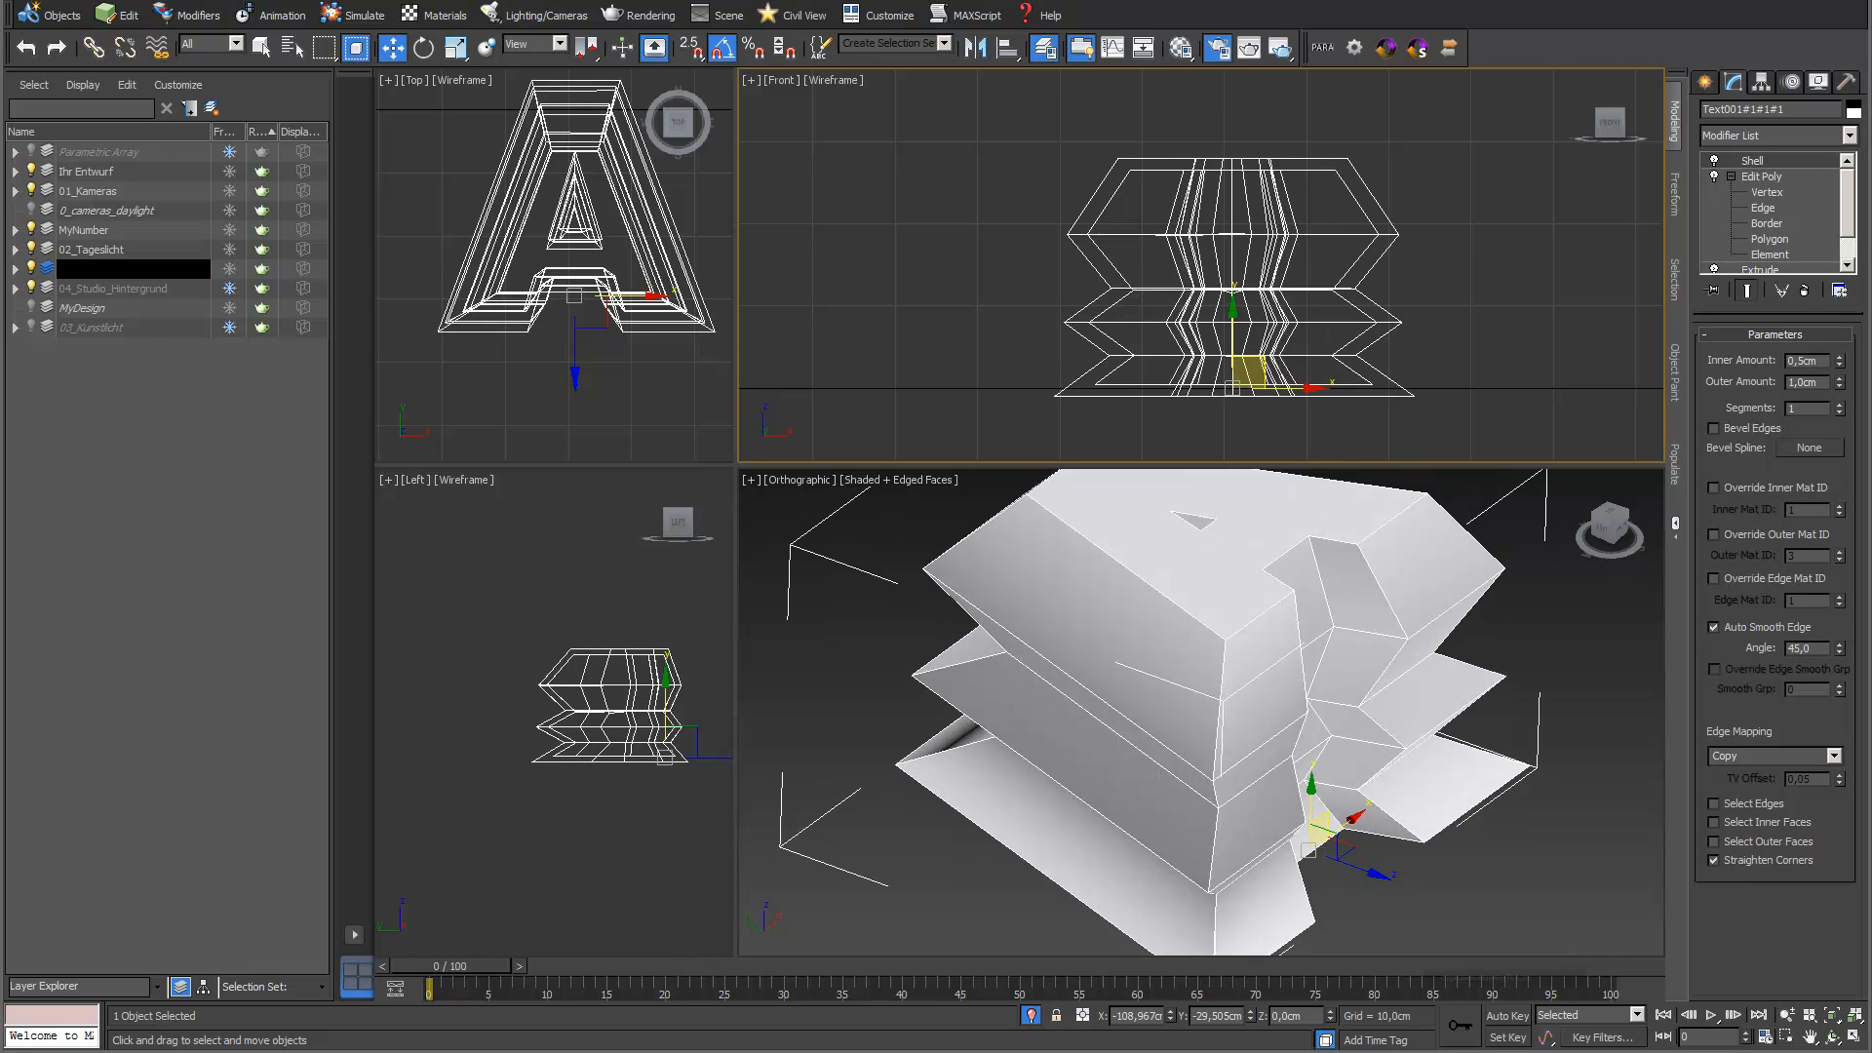
# Widen the Top and Left viewports and draw a plane about 34 by 29 cm beside the letter in the Top view
pyautogui.click(1201, 712)
pyautogui.moveTo(738, 407); pyautogui.dragTo(1031, 409)
pyautogui.middleClick(957, 220)
pyautogui.scroll(-3, 958, 221)
pyautogui.moveTo(957, 220); pyautogui.dragTo(657, 252, button='middle')
pyautogui.moveTo(888, 230); pyautogui.dragTo(798, 262, button='middle')
pyautogui.click(1703, 83)
pyautogui.click(1814, 288)
pyautogui.moveTo(710, 243); pyautogui.dragTo(907, 410)
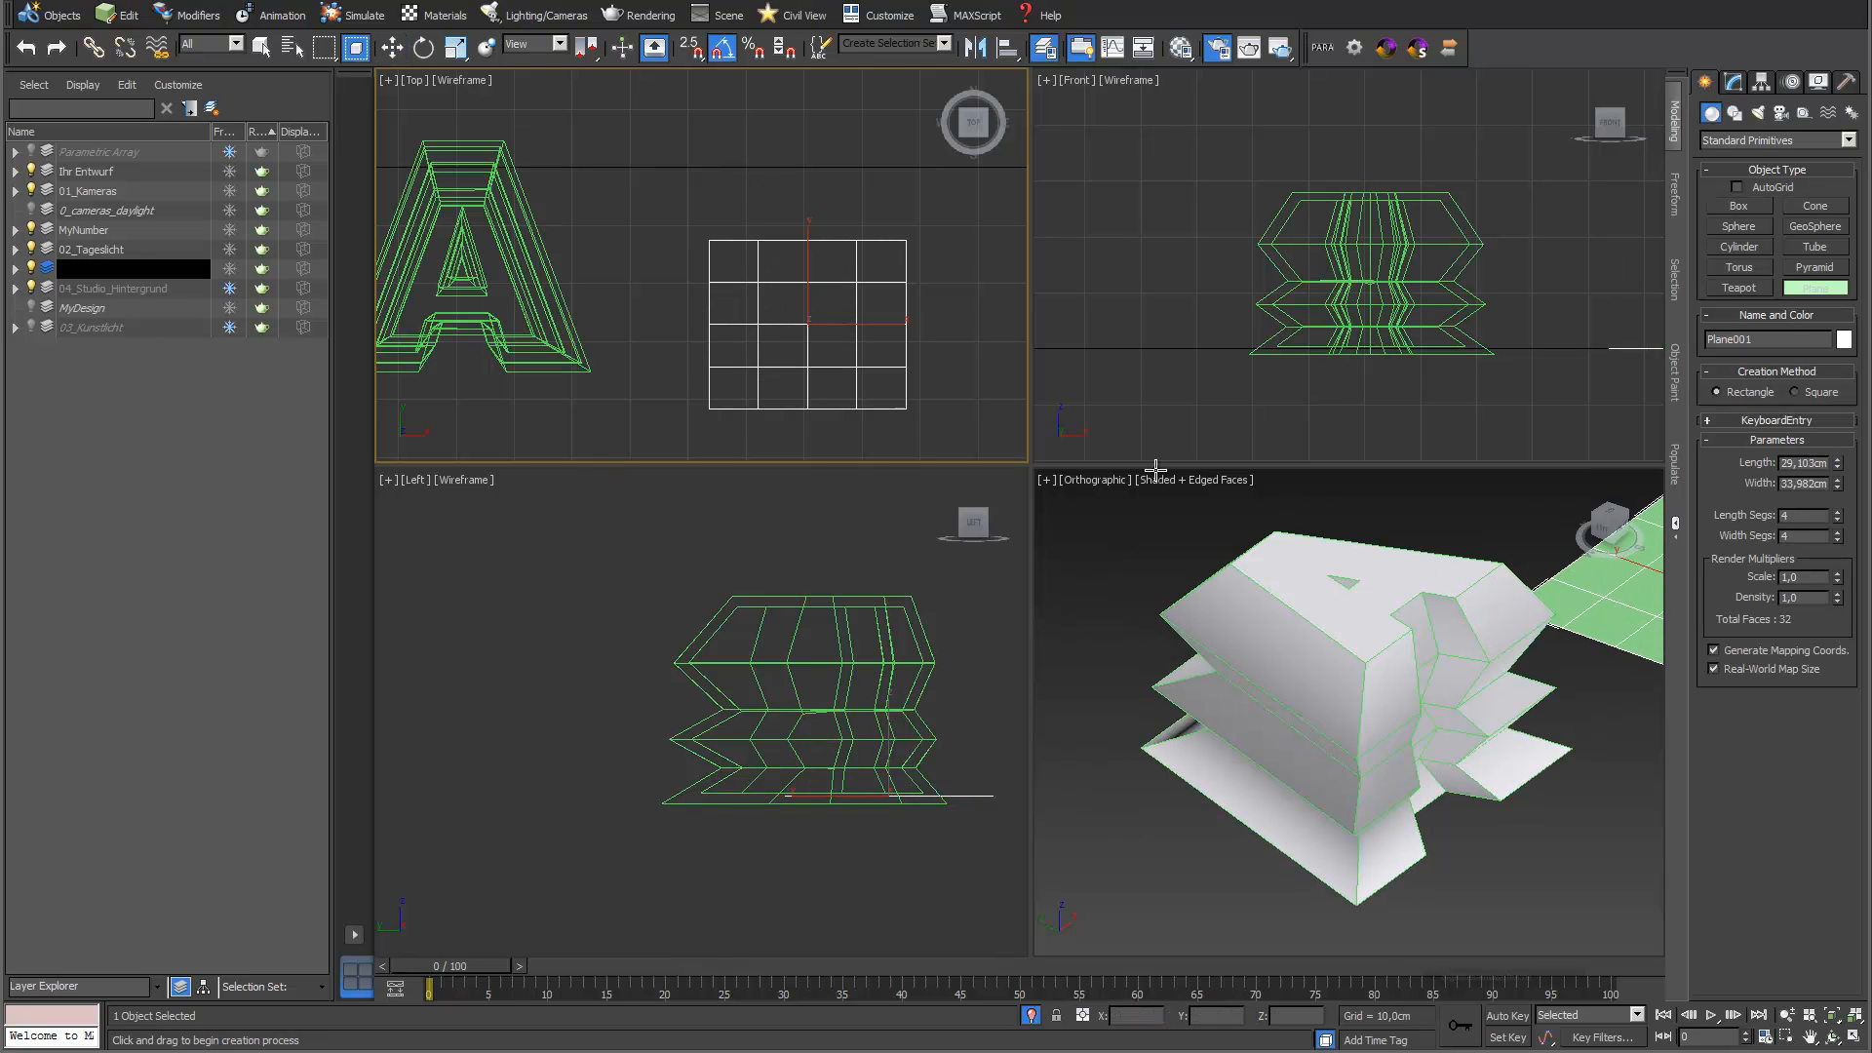
# Set the plane's length and width segments to 1 each
pyautogui.write('1')
pyautogui.press('Tab')
pyautogui.write('1')
pyautogui.press('Return')
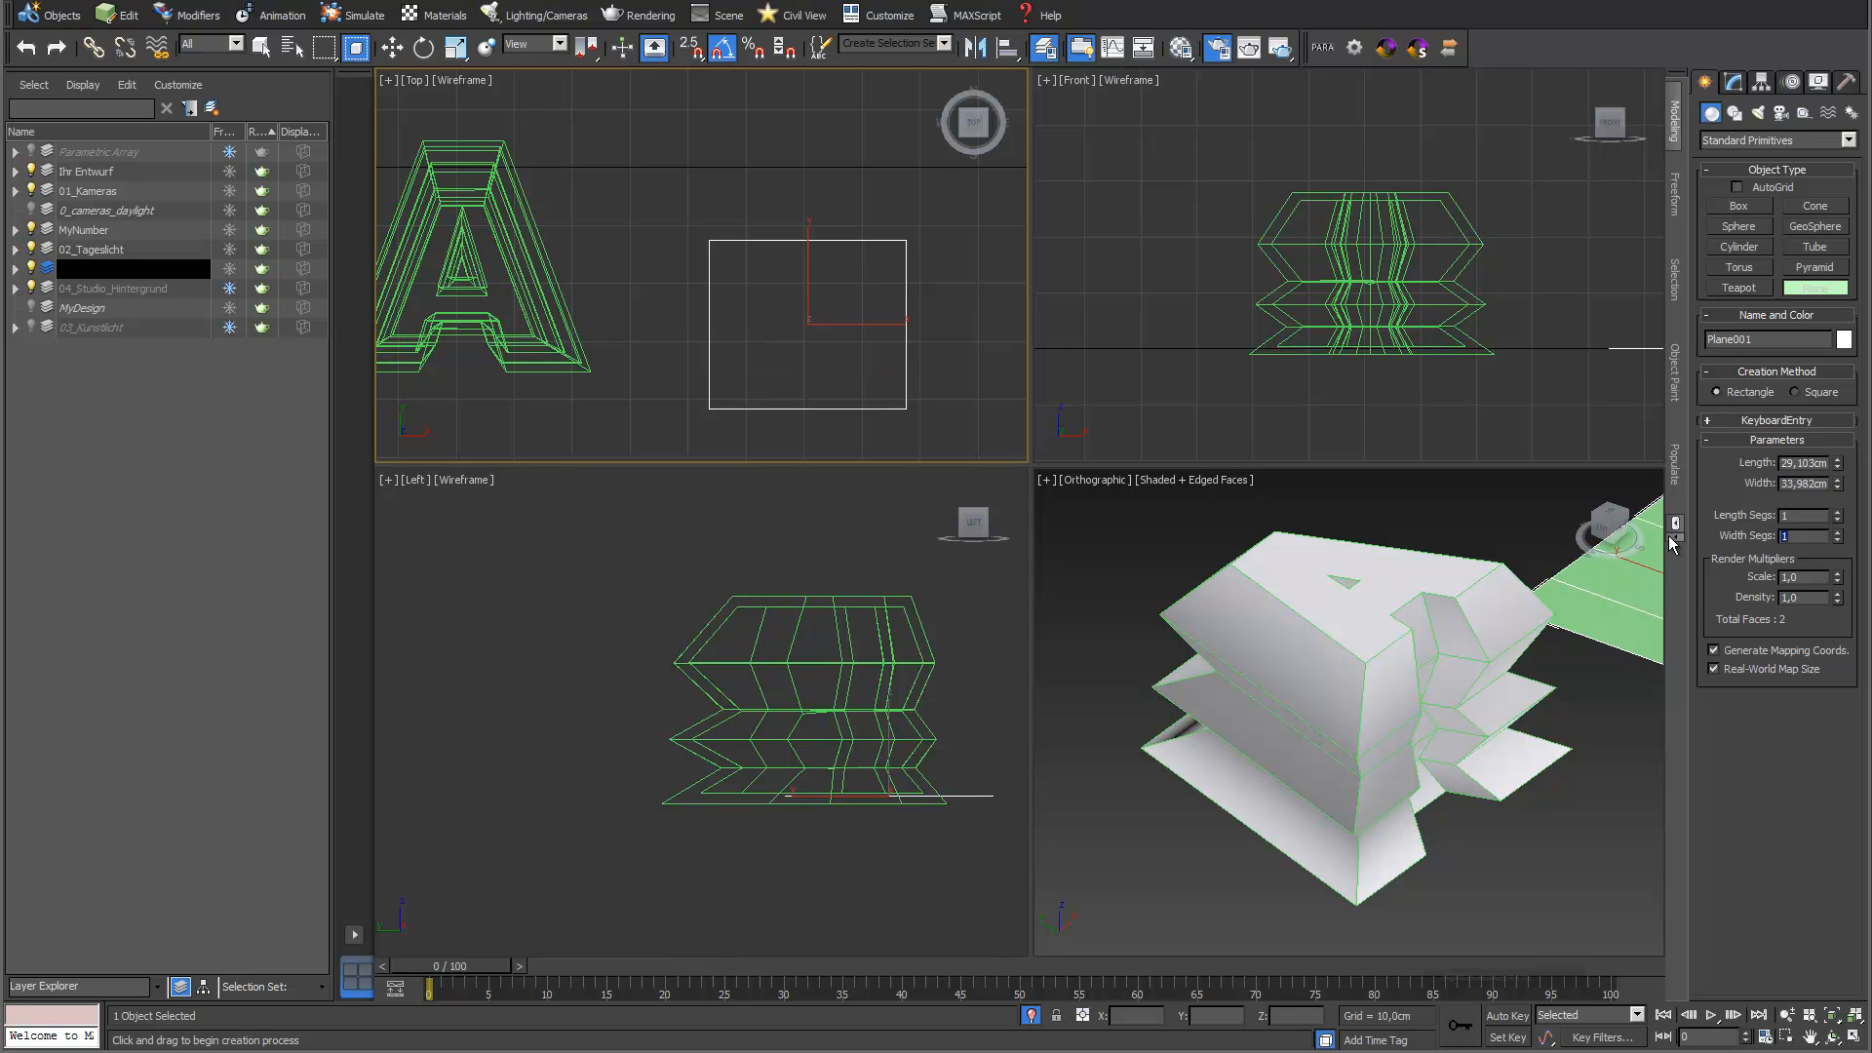
# Create a PARA 3d array of copies from the plane with counts 10, 1, 1, keeping the original object
pyautogui.click(1318, 50)
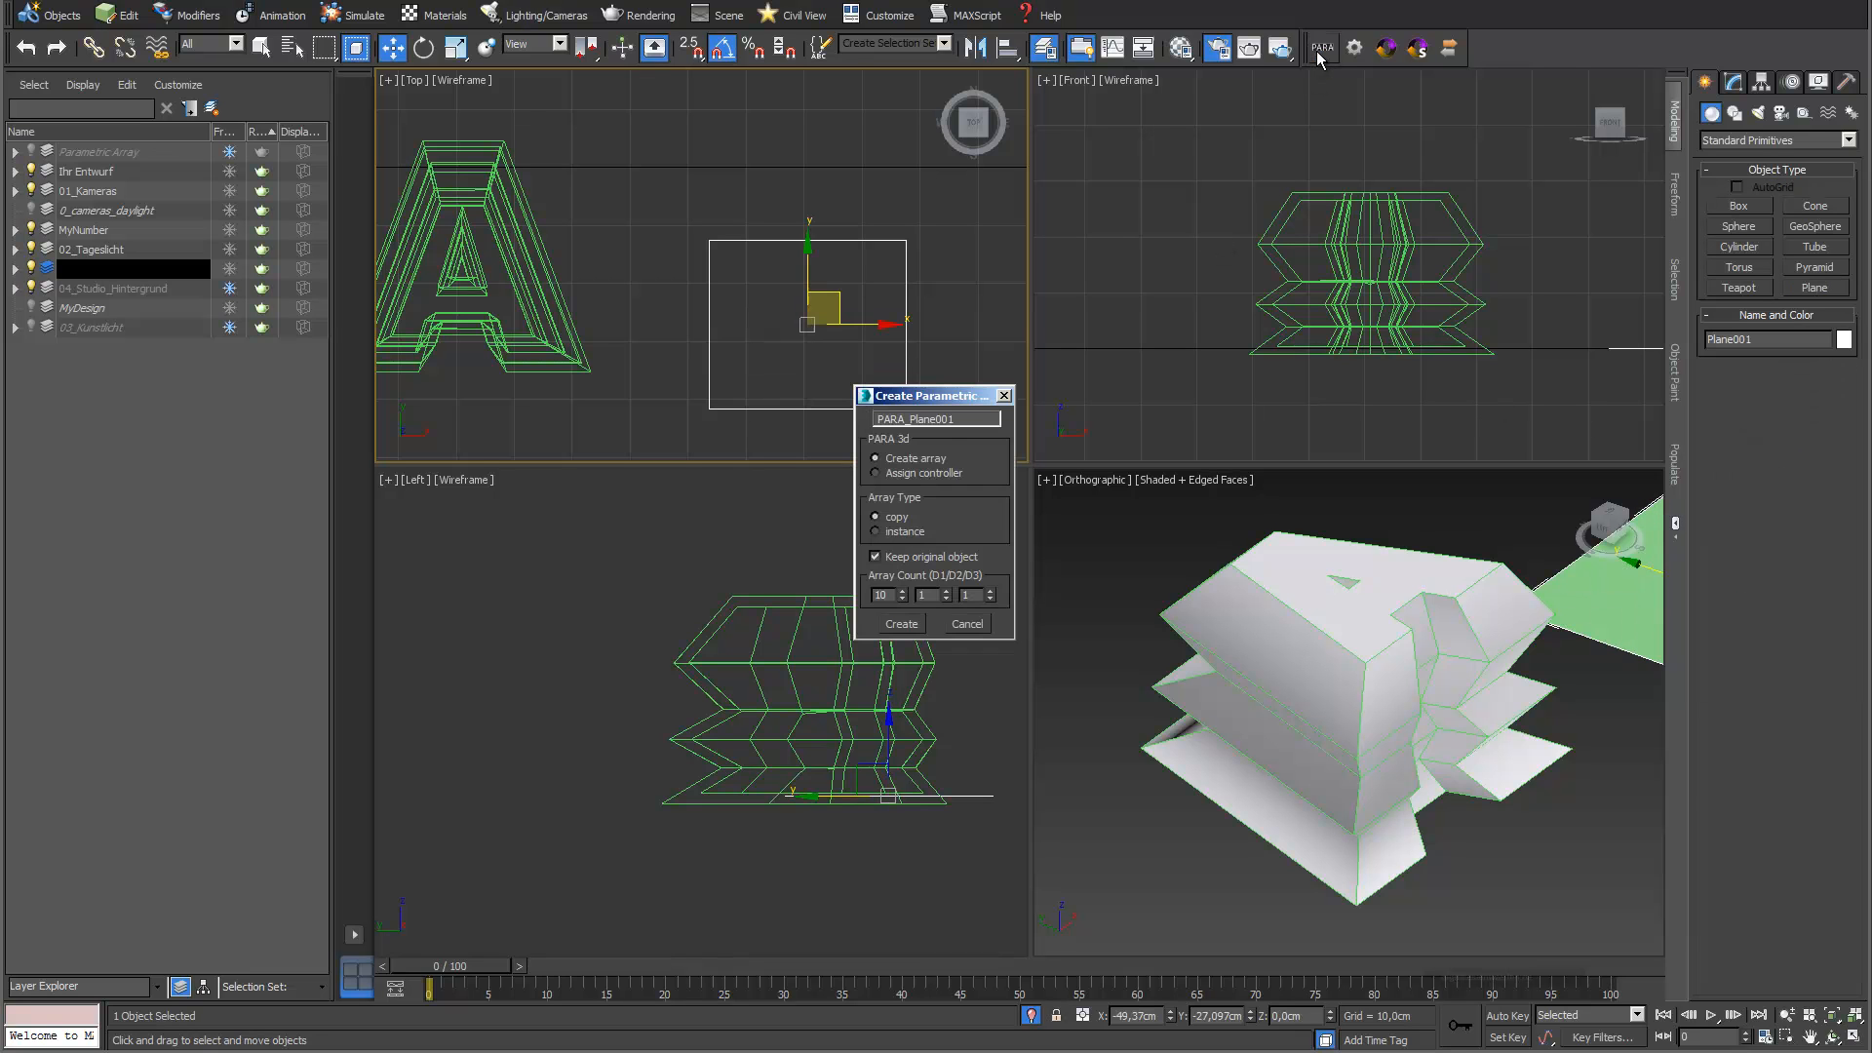
pyautogui.moveTo(936, 392); pyautogui.dragTo(1106, 268)
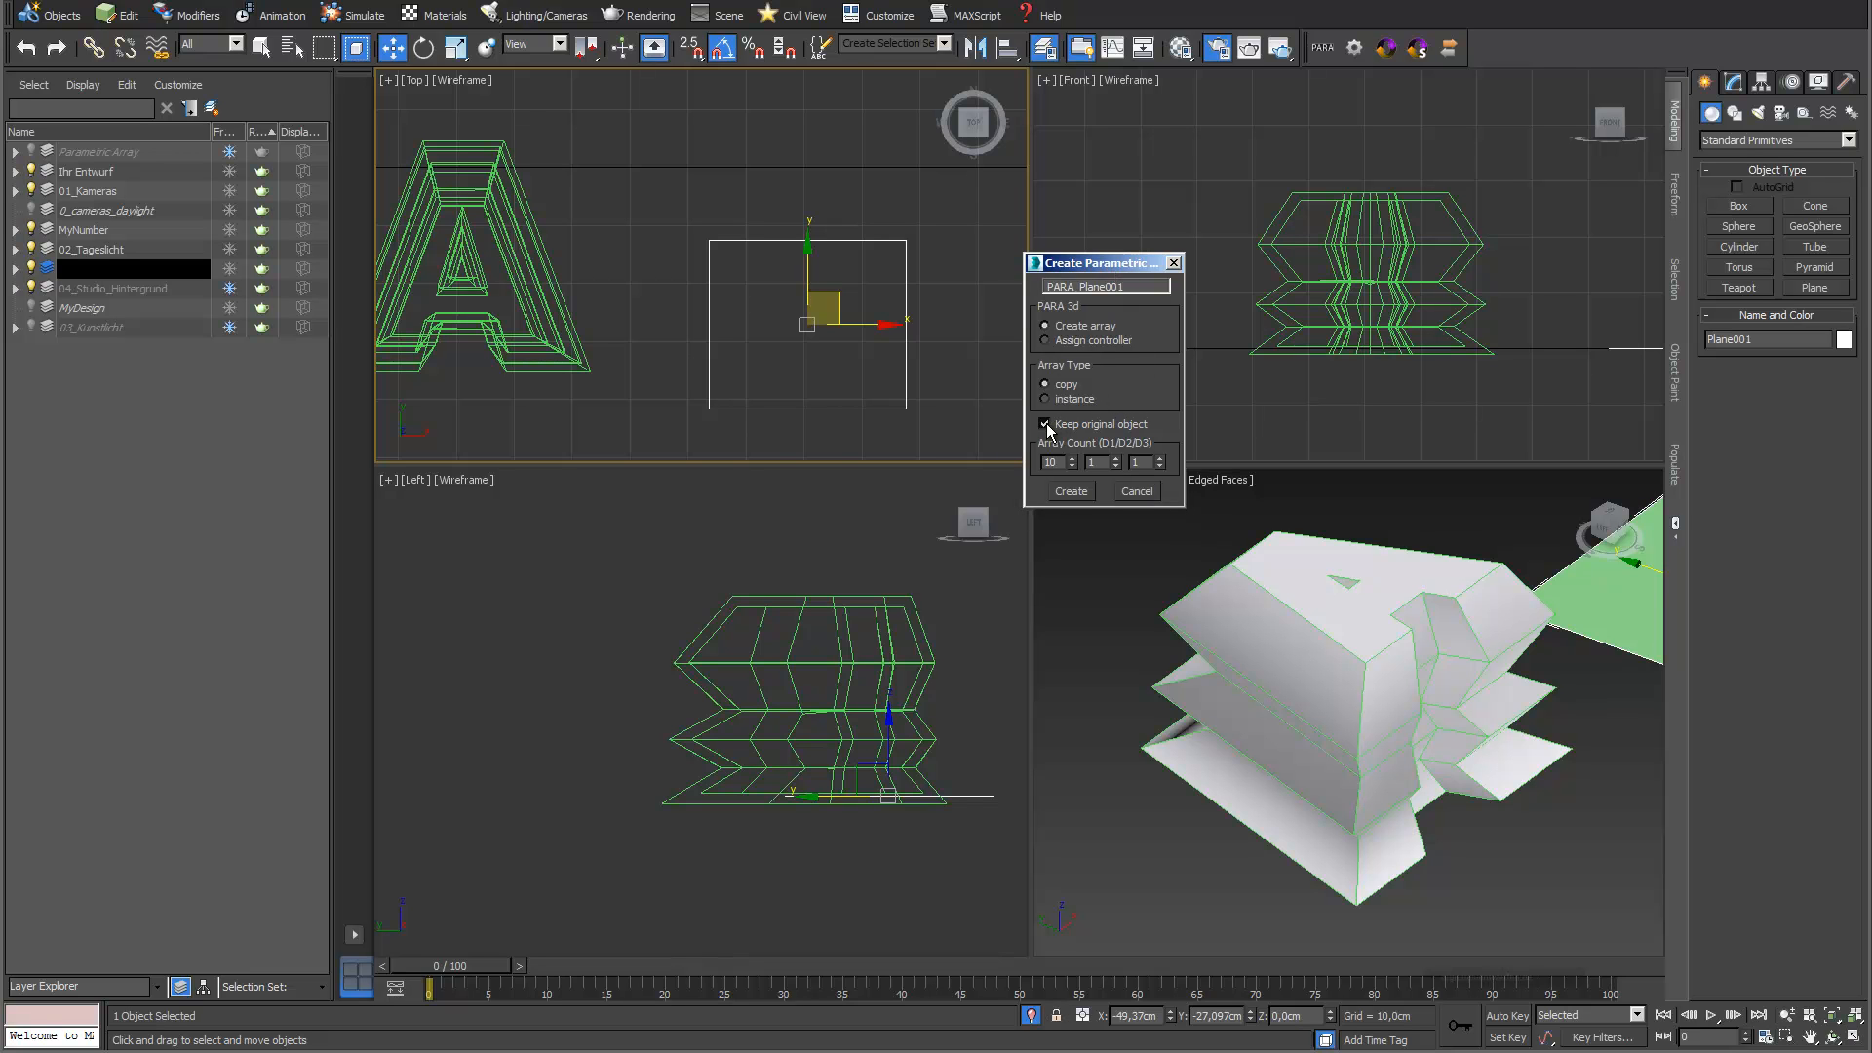
pyautogui.click(1069, 491)
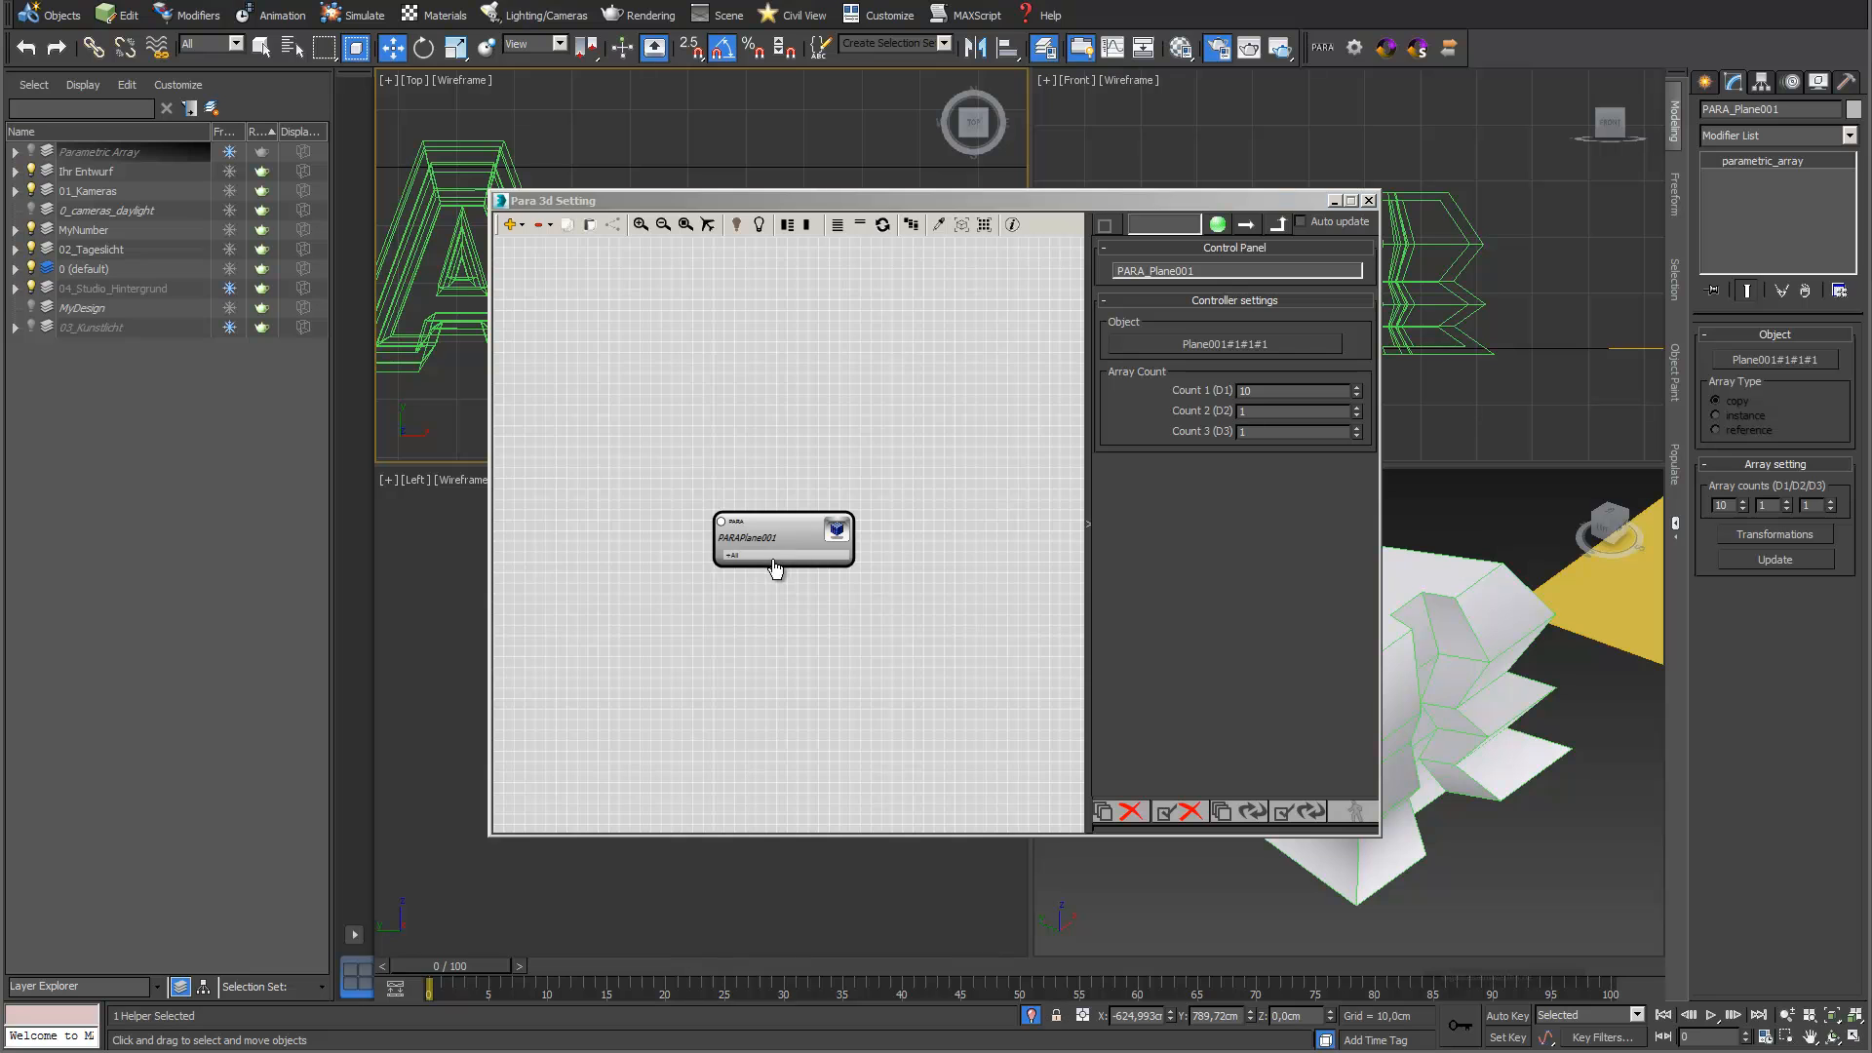
# Expand the plane array's node down to its position properties and enable Z Position, keeping the Front view clear of the settings window
pyautogui.click(774, 559)
pyautogui.moveTo(936, 577); pyautogui.dragTo(866, 461, button='middle')
pyautogui.scroll(1, 864, 463)
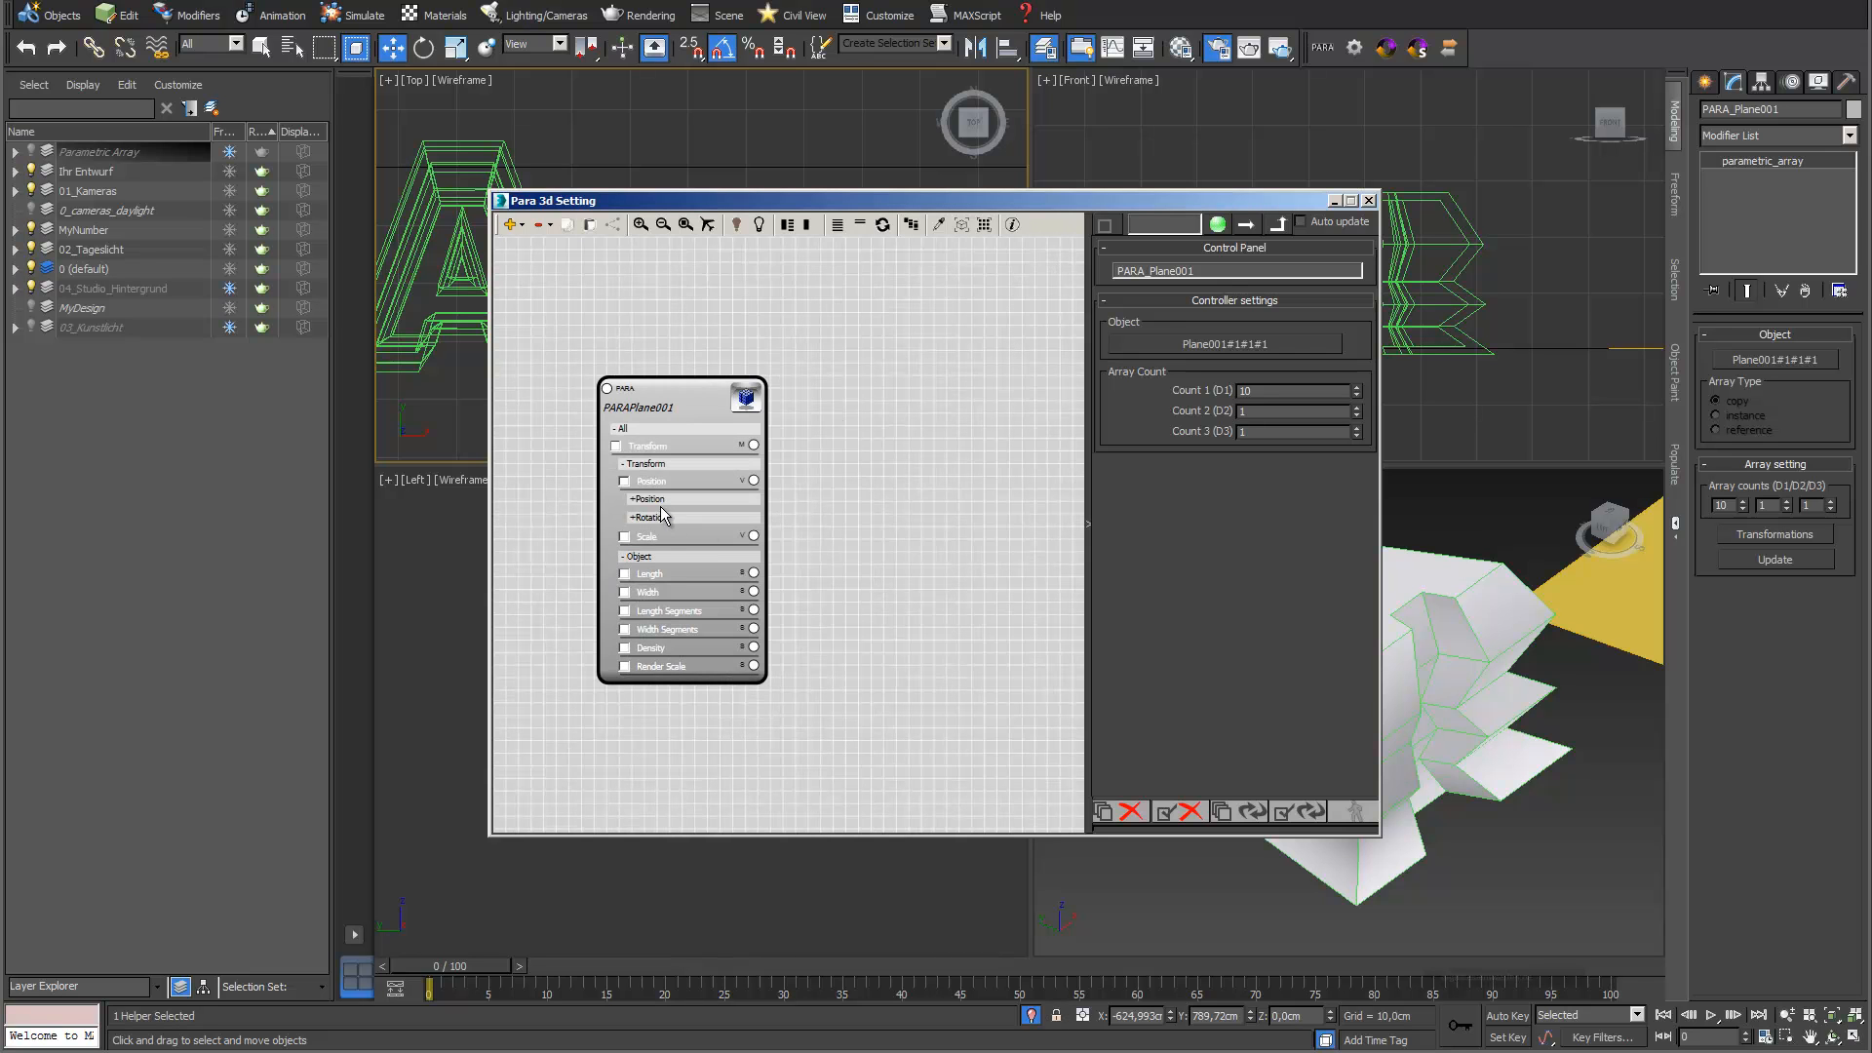
pyautogui.click(657, 500)
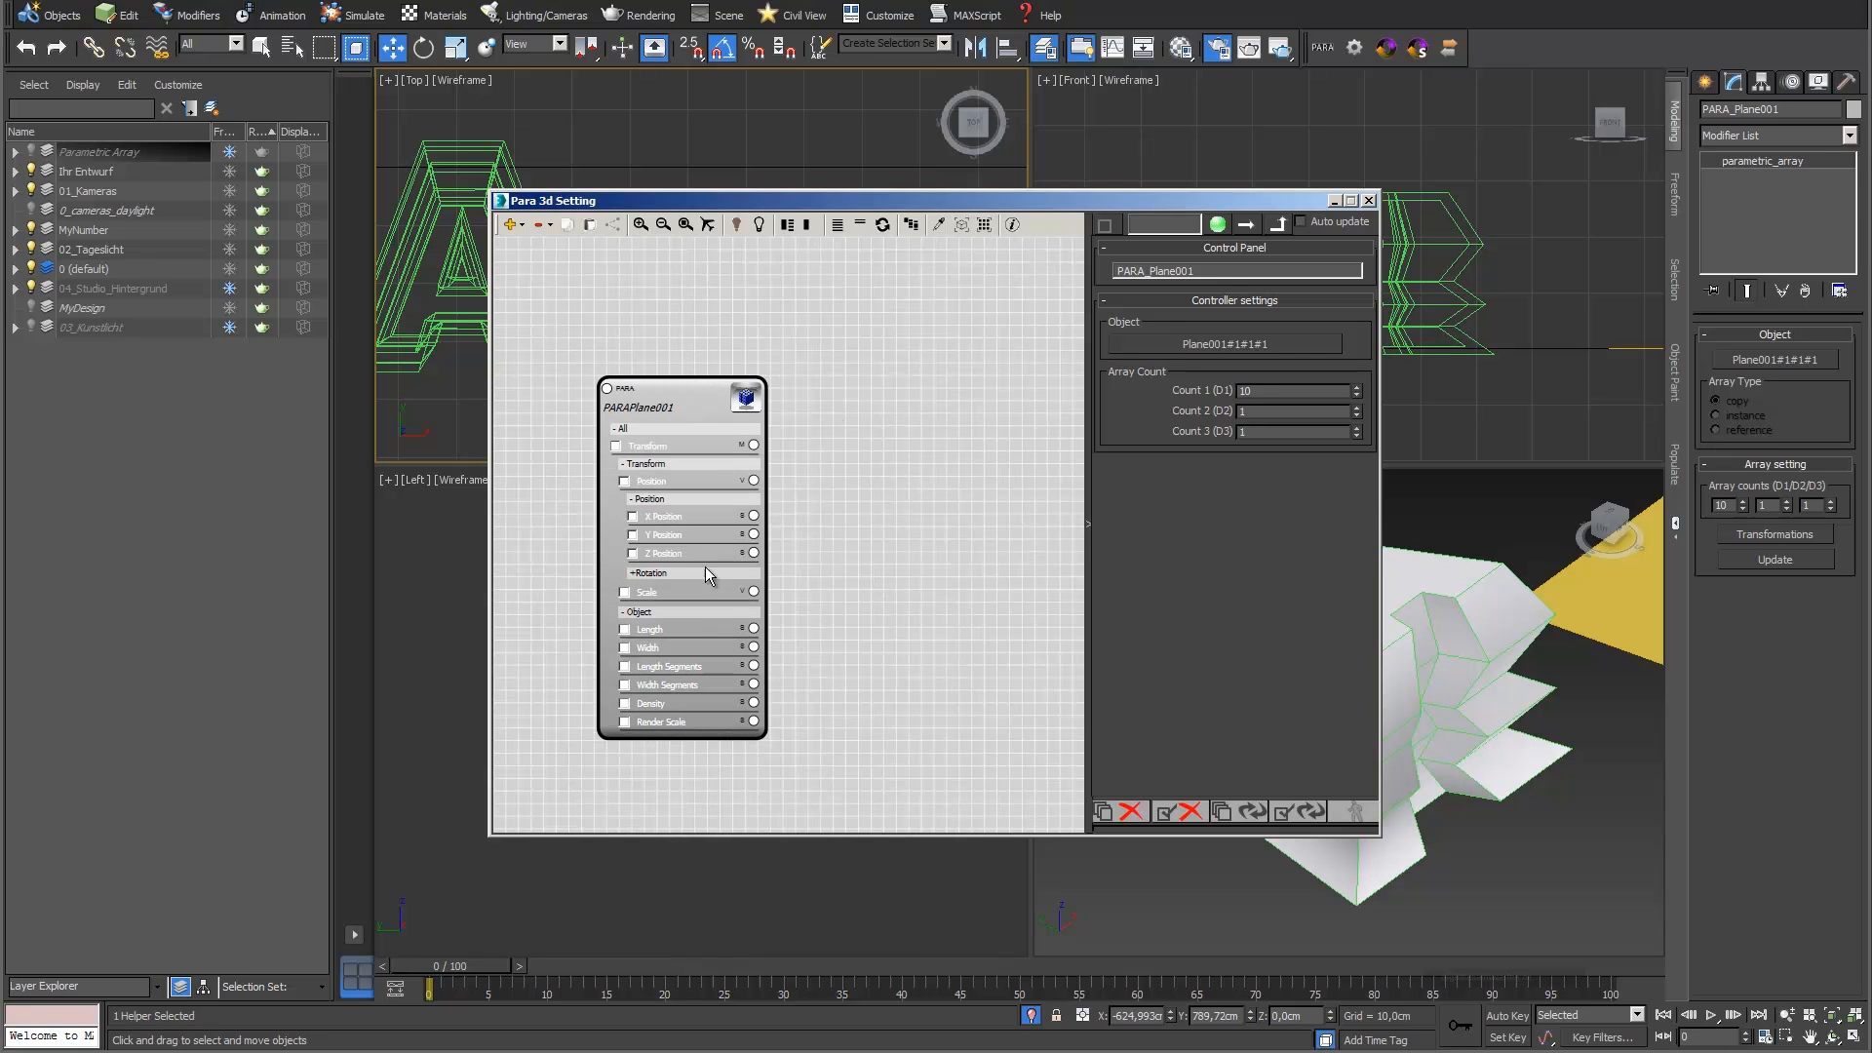
pyautogui.click(634, 554)
pyautogui.moveTo(1266, 202); pyautogui.dragTo(909, 280)
pyautogui.scroll(-2, 1370, 235)
pyautogui.moveTo(1371, 235); pyautogui.dragTo(1155, 260, button='middle')
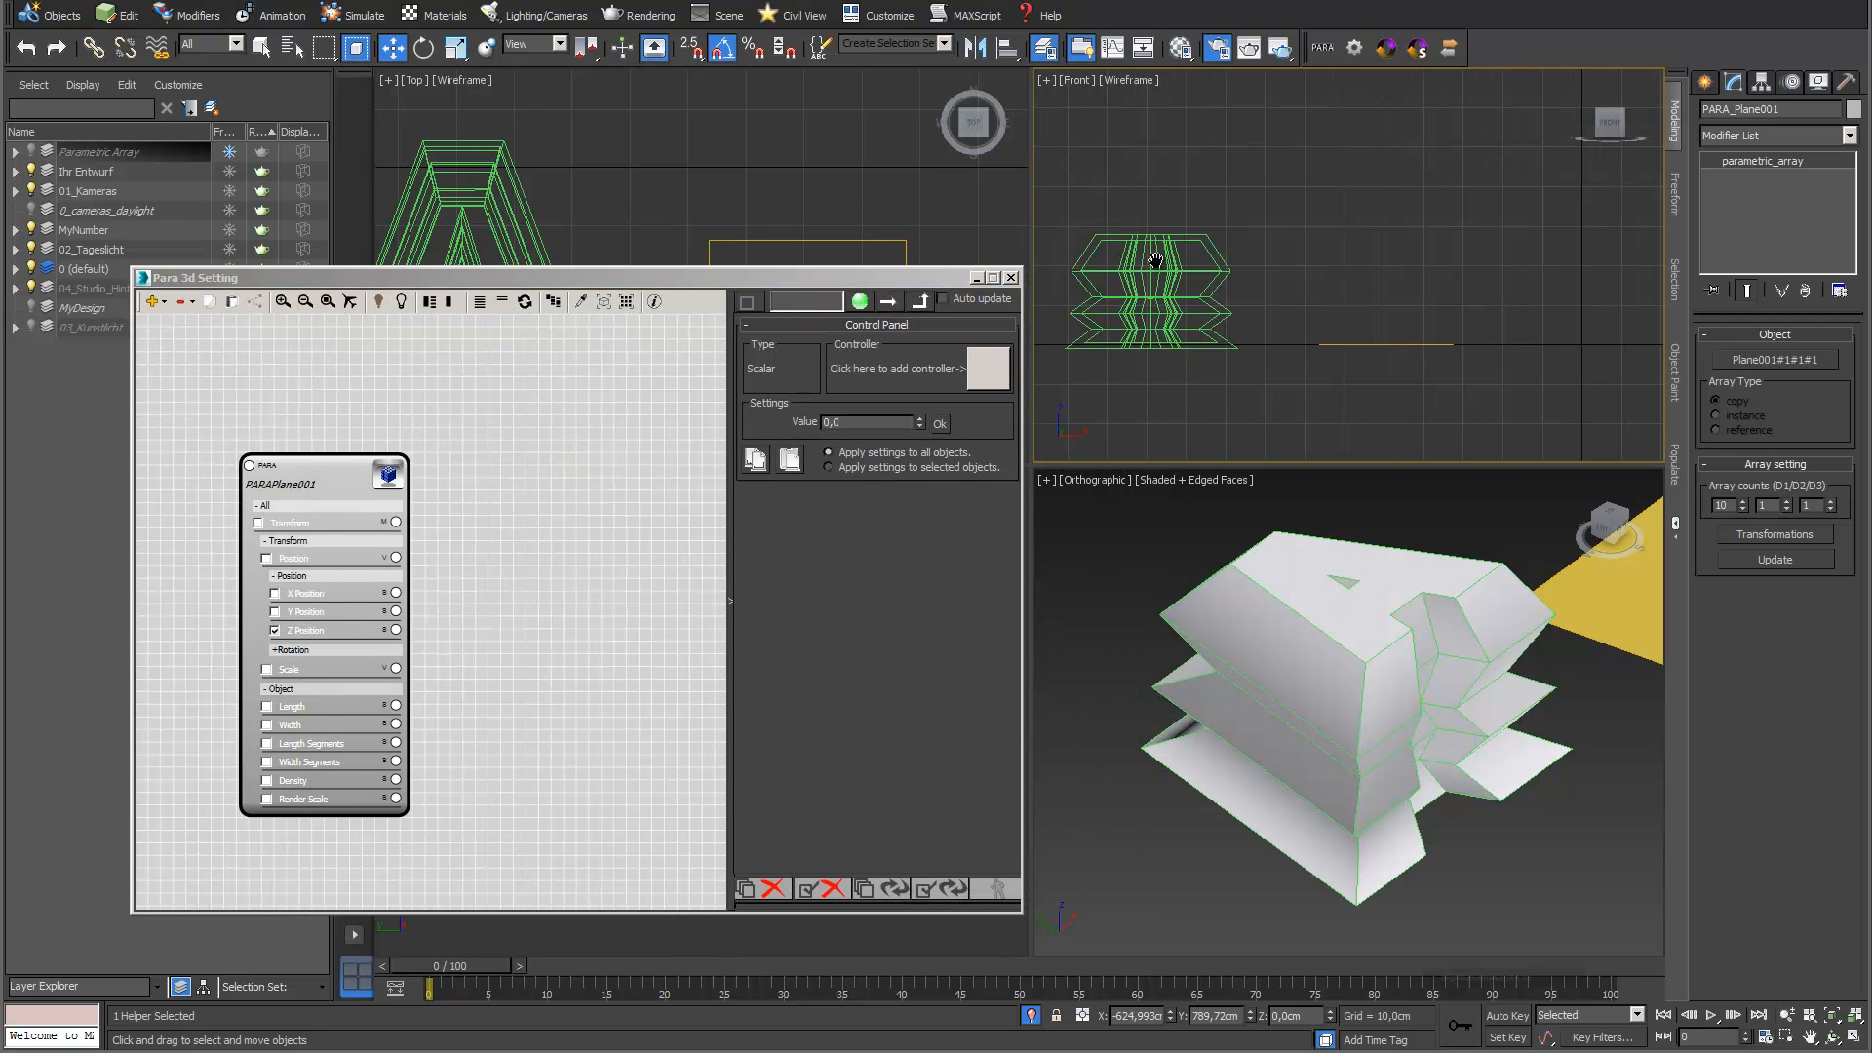
# Try a small Z Position value on the plane array and set it back to 0
pyautogui.moveTo(919, 422); pyautogui.dragTo(921, 417)
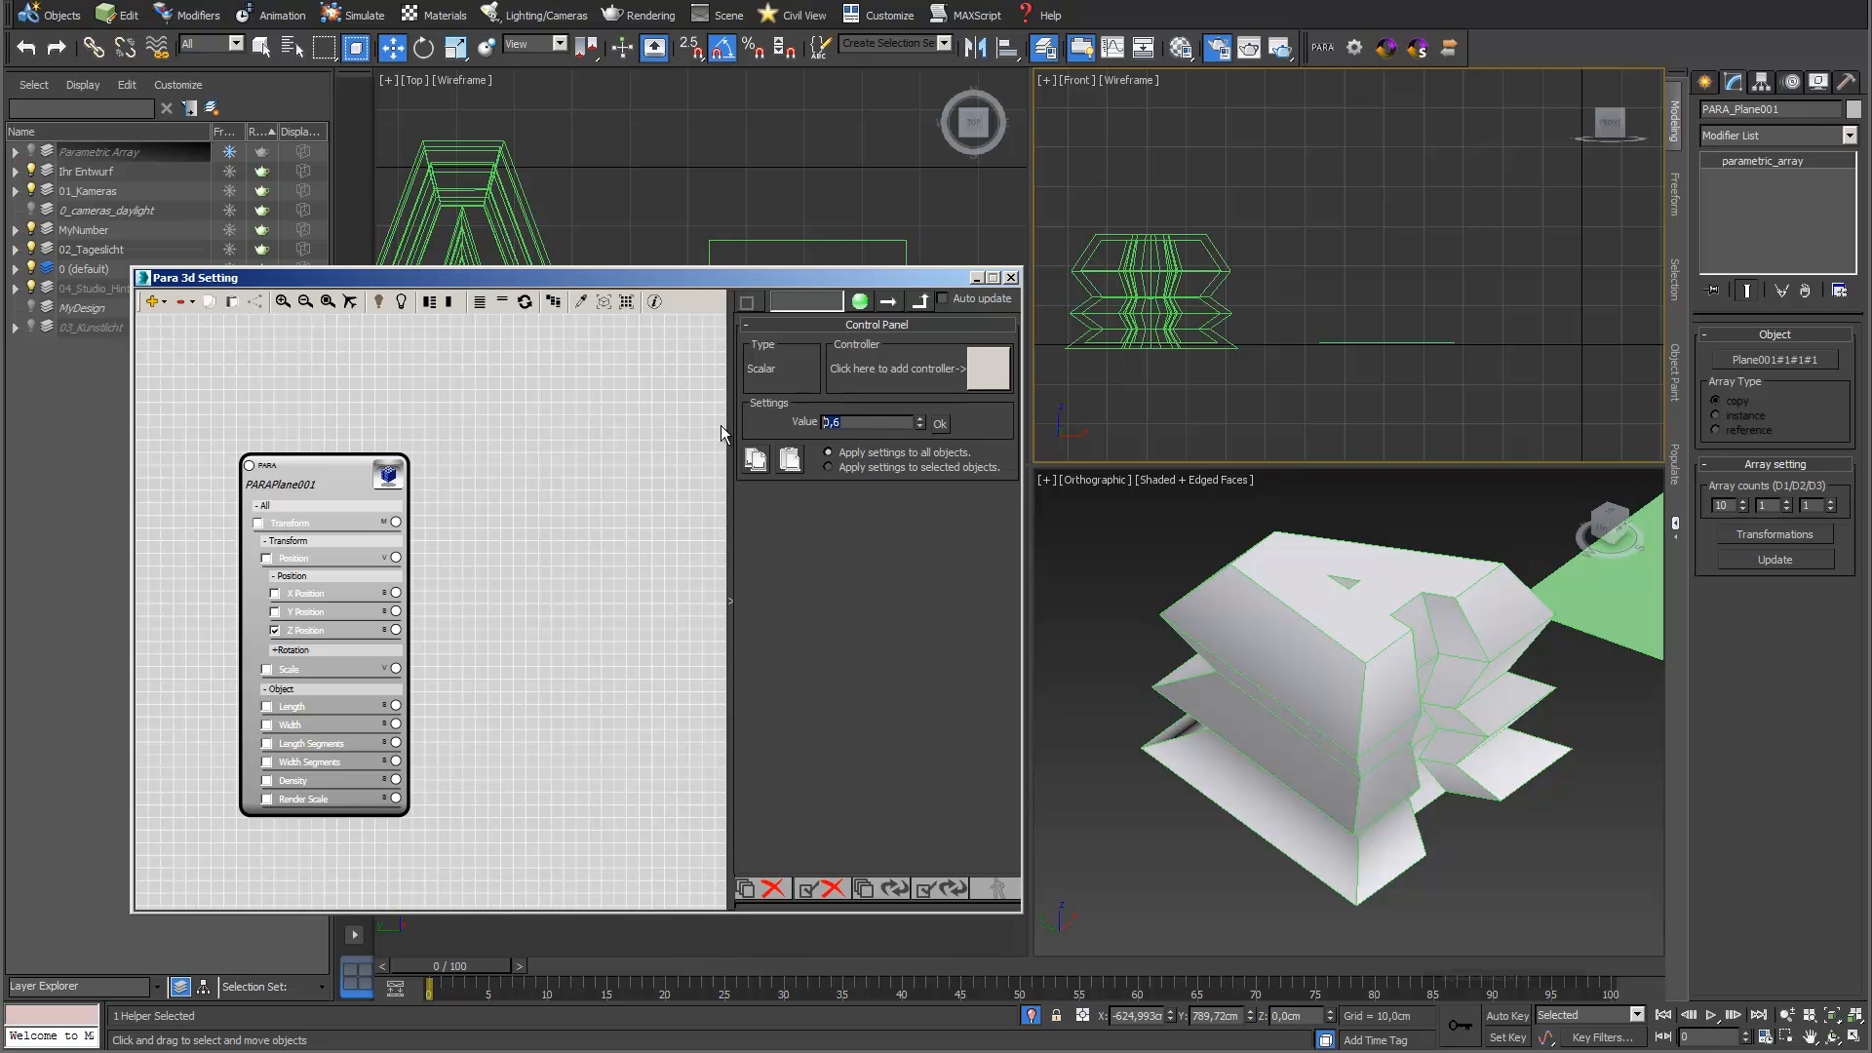
pyautogui.write('0')
pyautogui.click(940, 423)
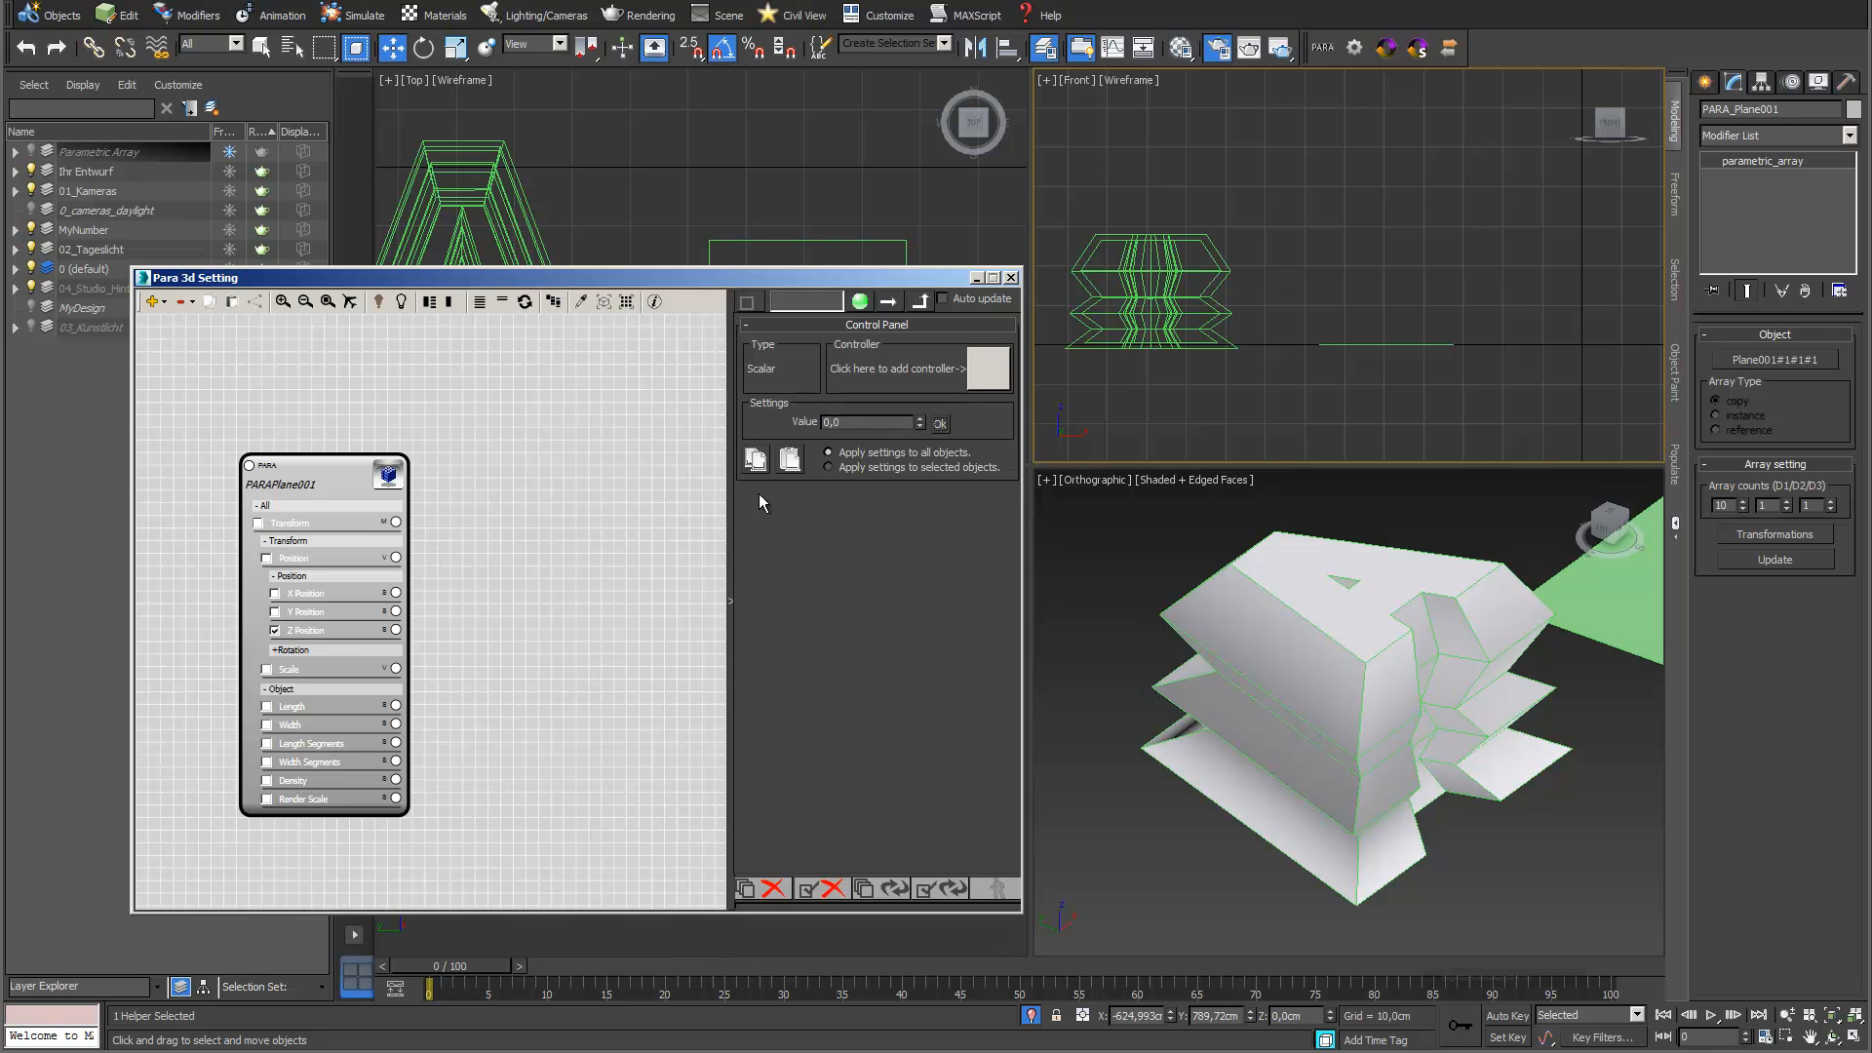
# Attach a Linear Controller to the plane array's Z Position
pyautogui.moveTo(396, 630); pyautogui.dragTo(503, 634)
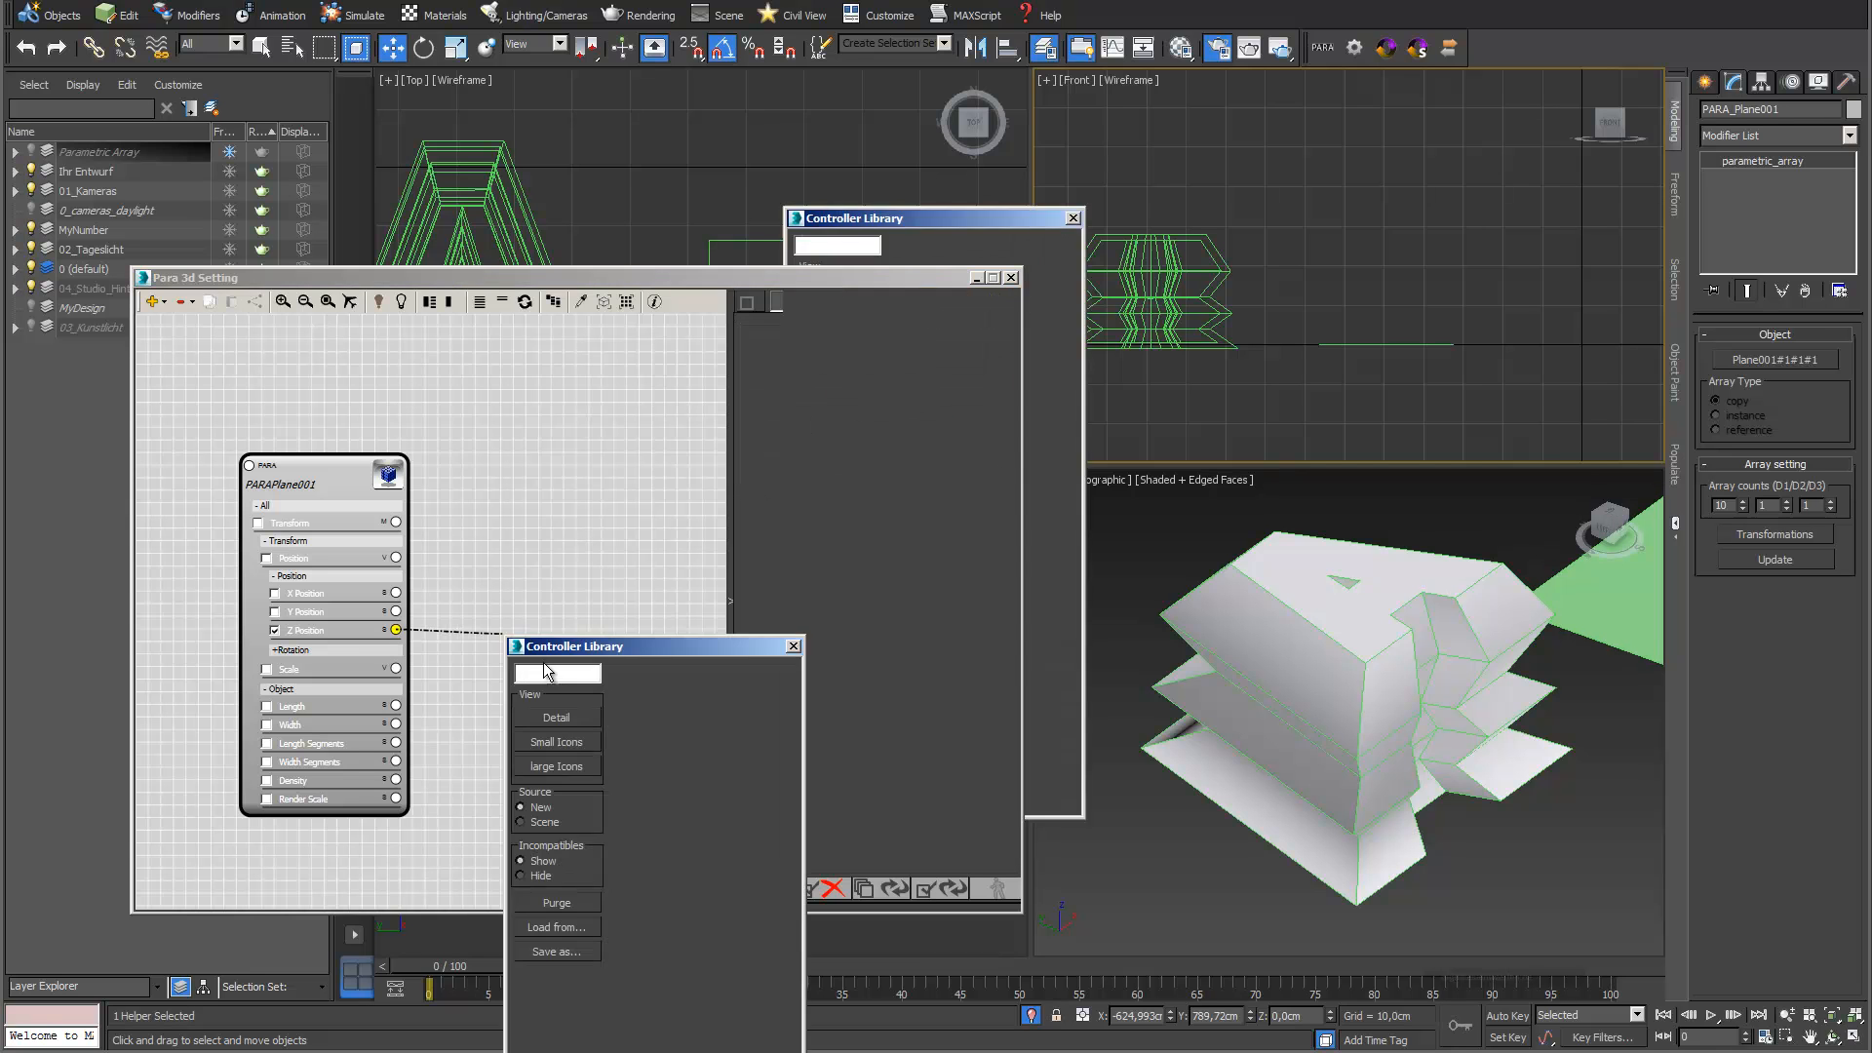
pyautogui.click(550, 672)
pyautogui.write('lin')
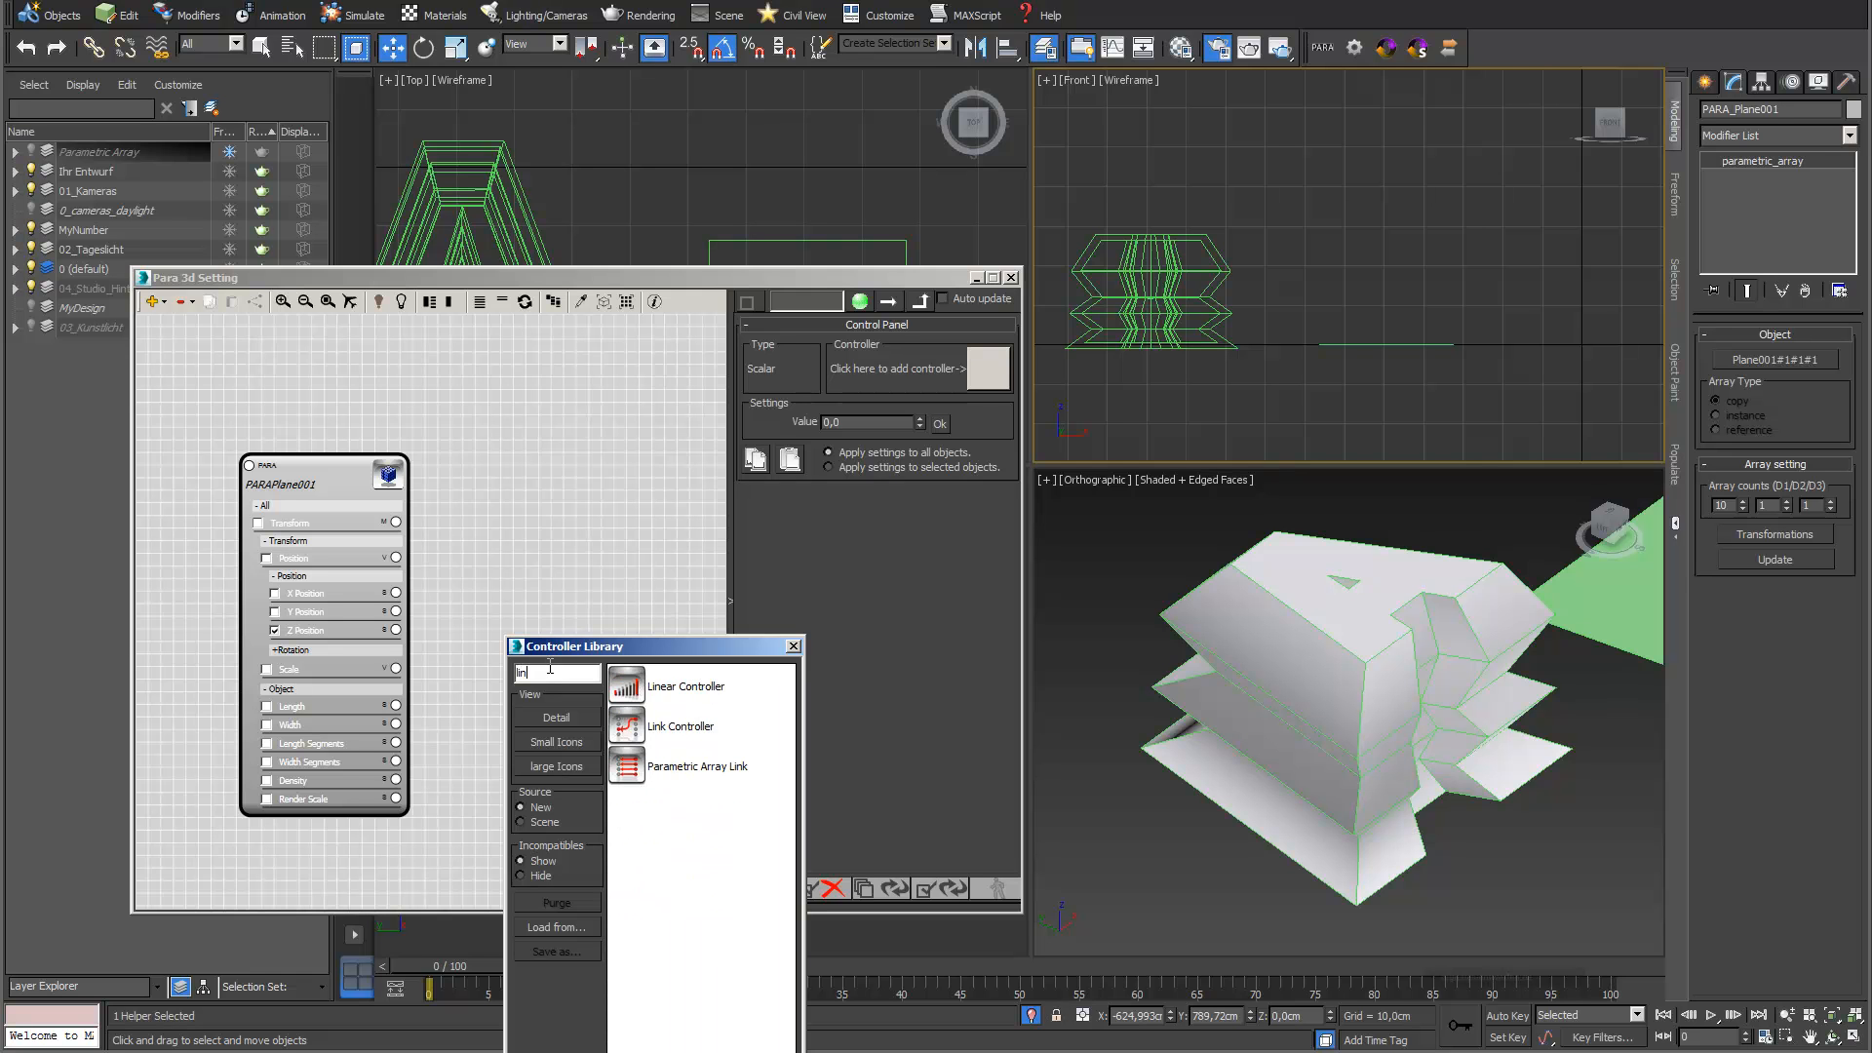
pyautogui.doubleClick(624, 685)
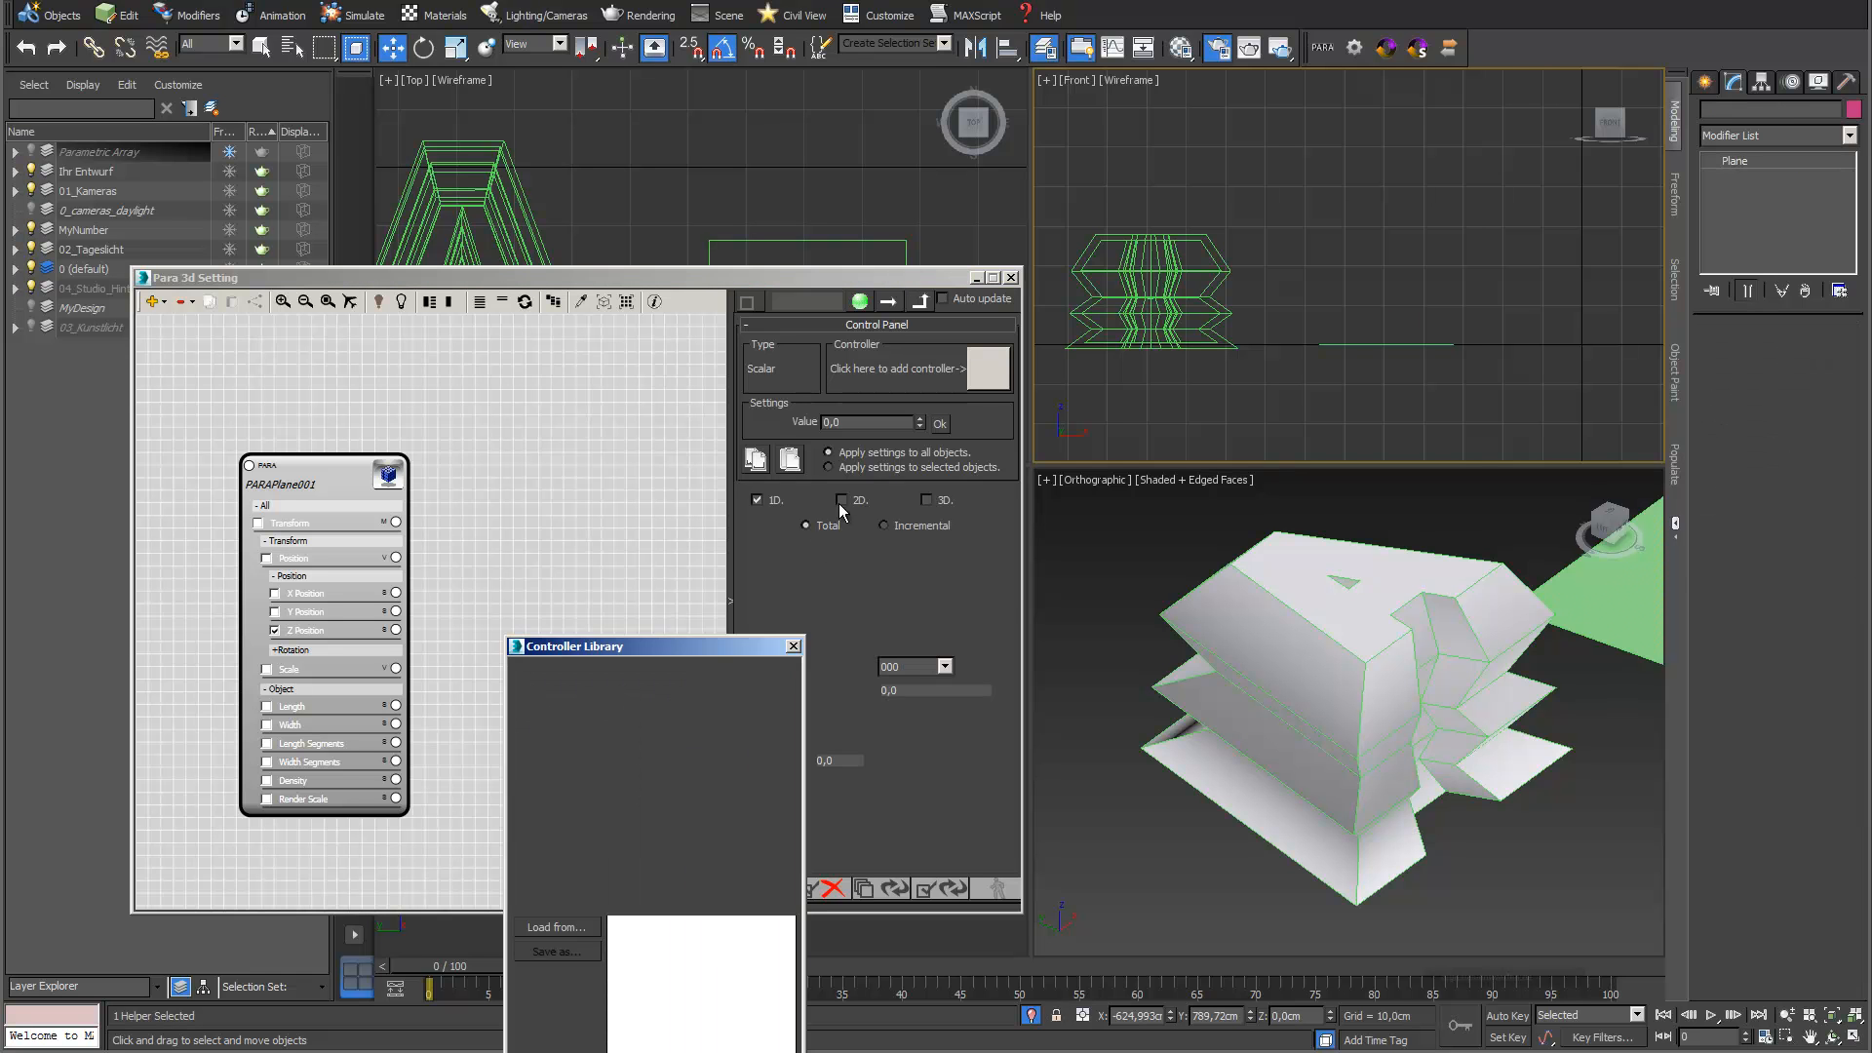
# Raise the controller's corner plane about 26.7 cm in the Front view and update the array to stack the copies vertically
pyautogui.moveTo(1389, 293); pyautogui.dragTo(1386, 186)
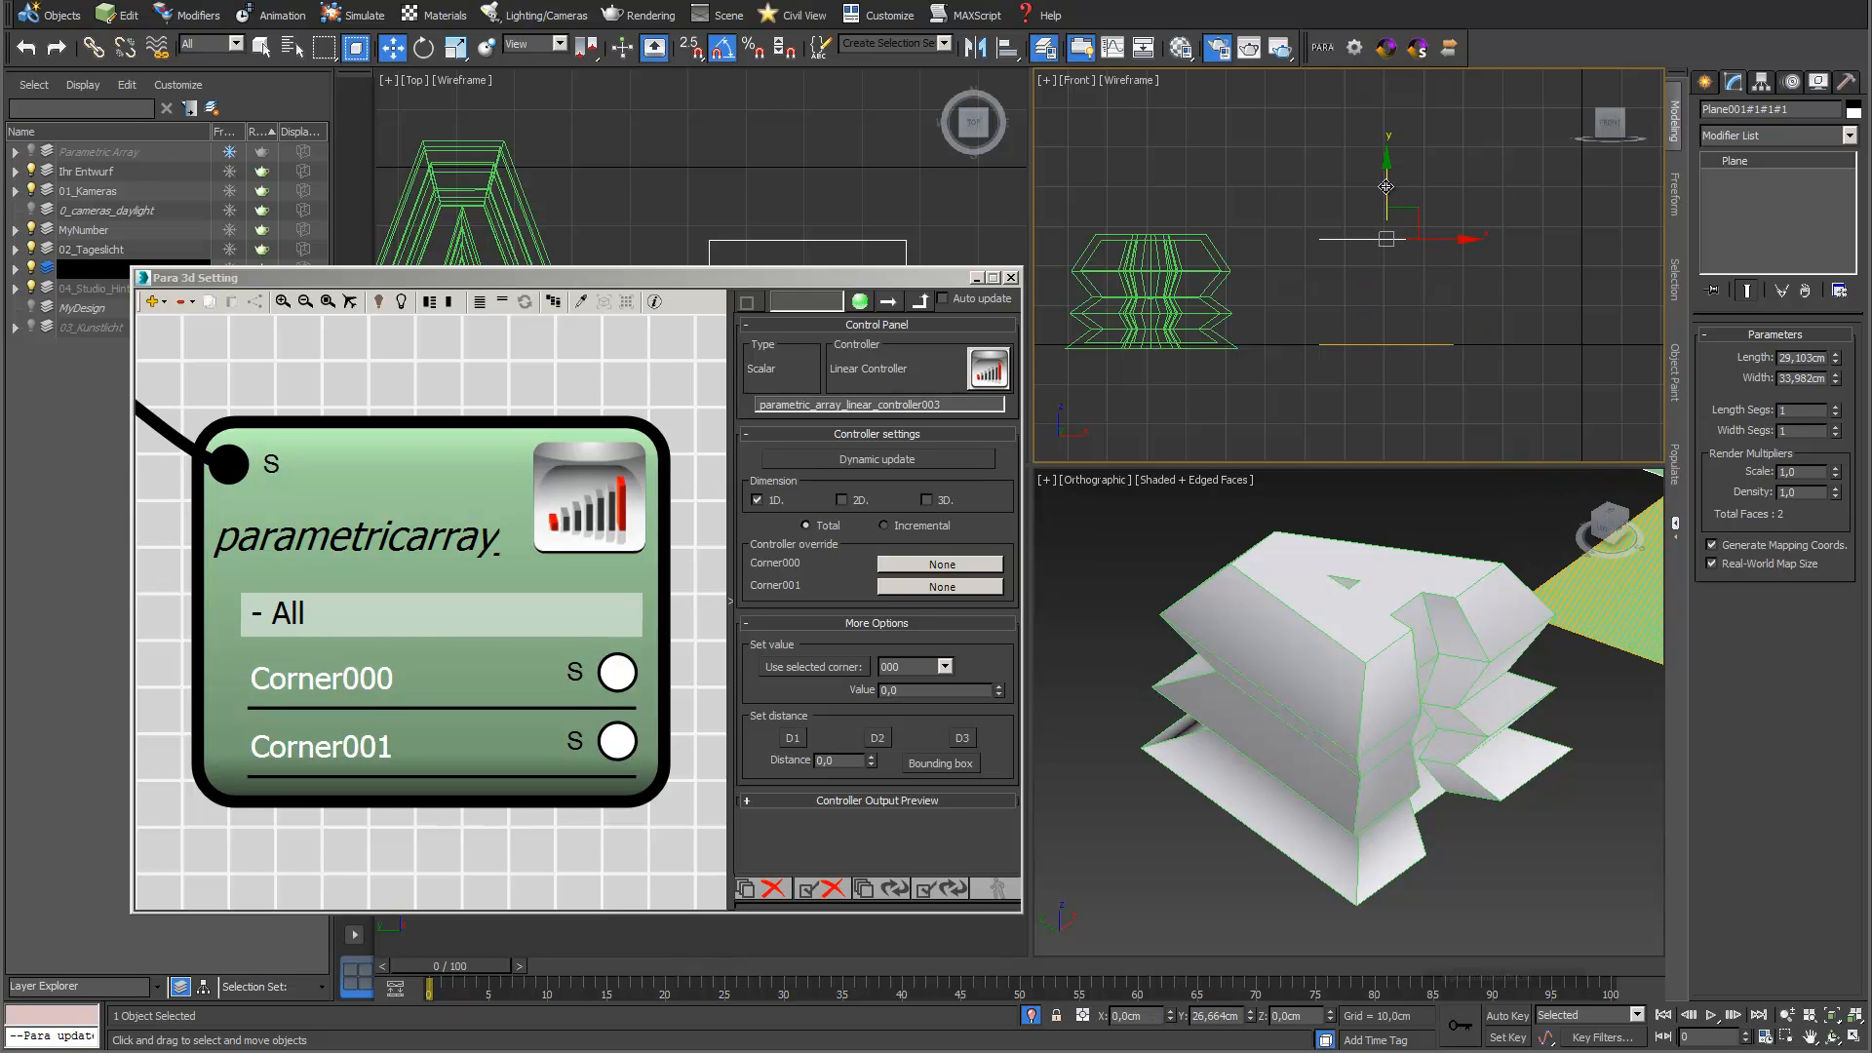
pyautogui.click(877, 892)
pyautogui.moveTo(853, 278); pyautogui.dragTo(1182, 515)
pyautogui.scroll(-10, 583, 611)
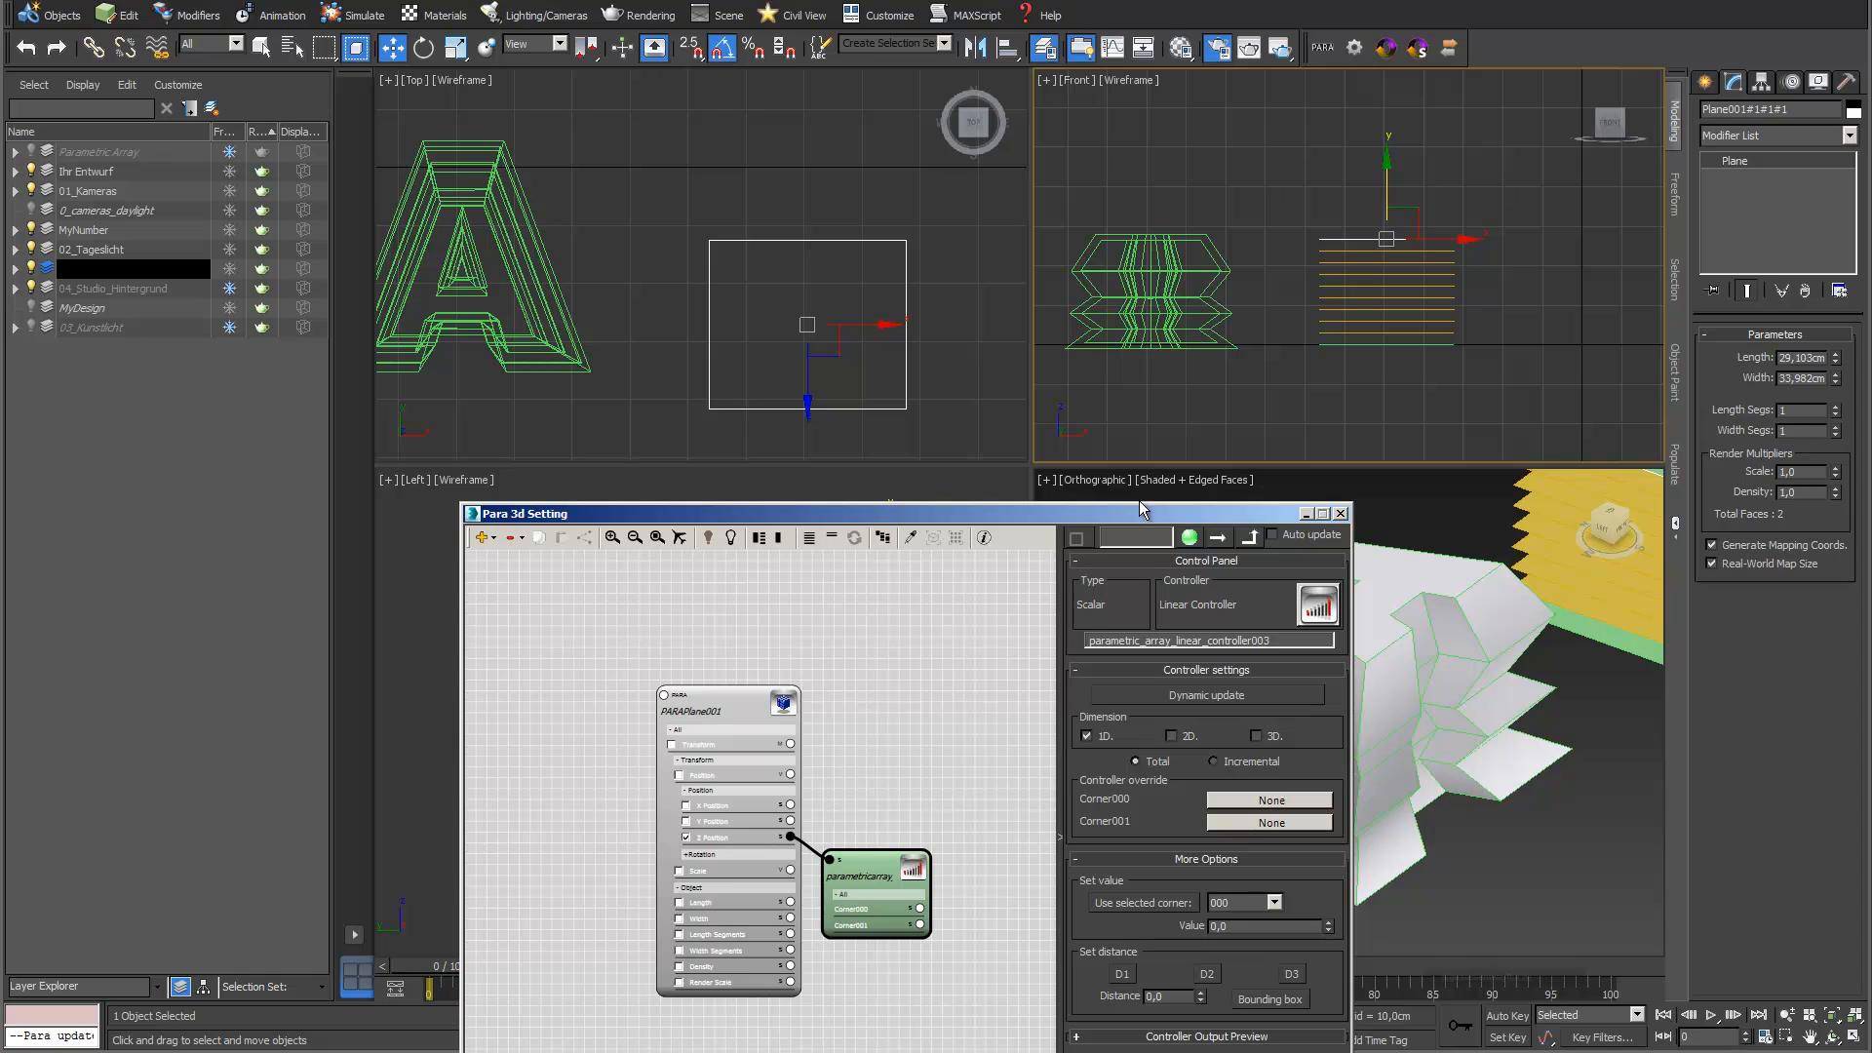
# Assign a PARA 3d controller to the letter A and place its node above the plane array's node
pyautogui.click(1145, 349)
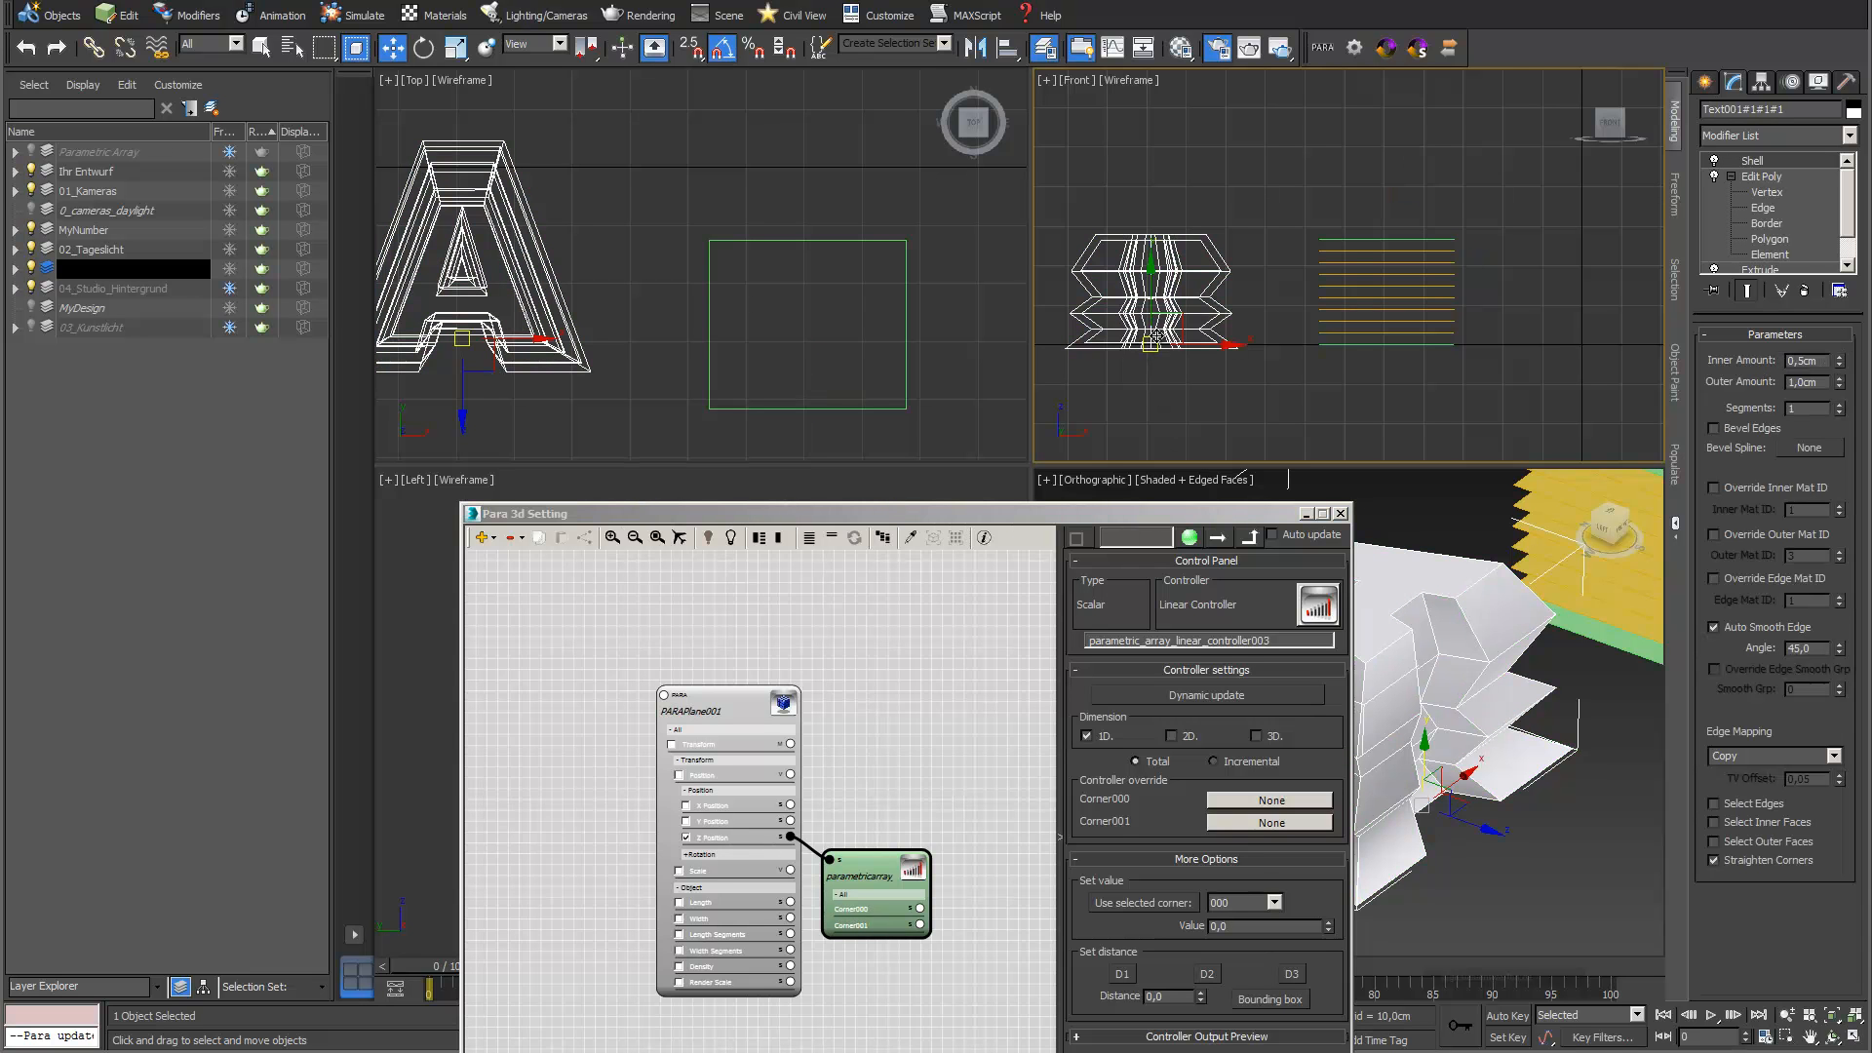
pyautogui.click(1326, 49)
pyautogui.click(878, 474)
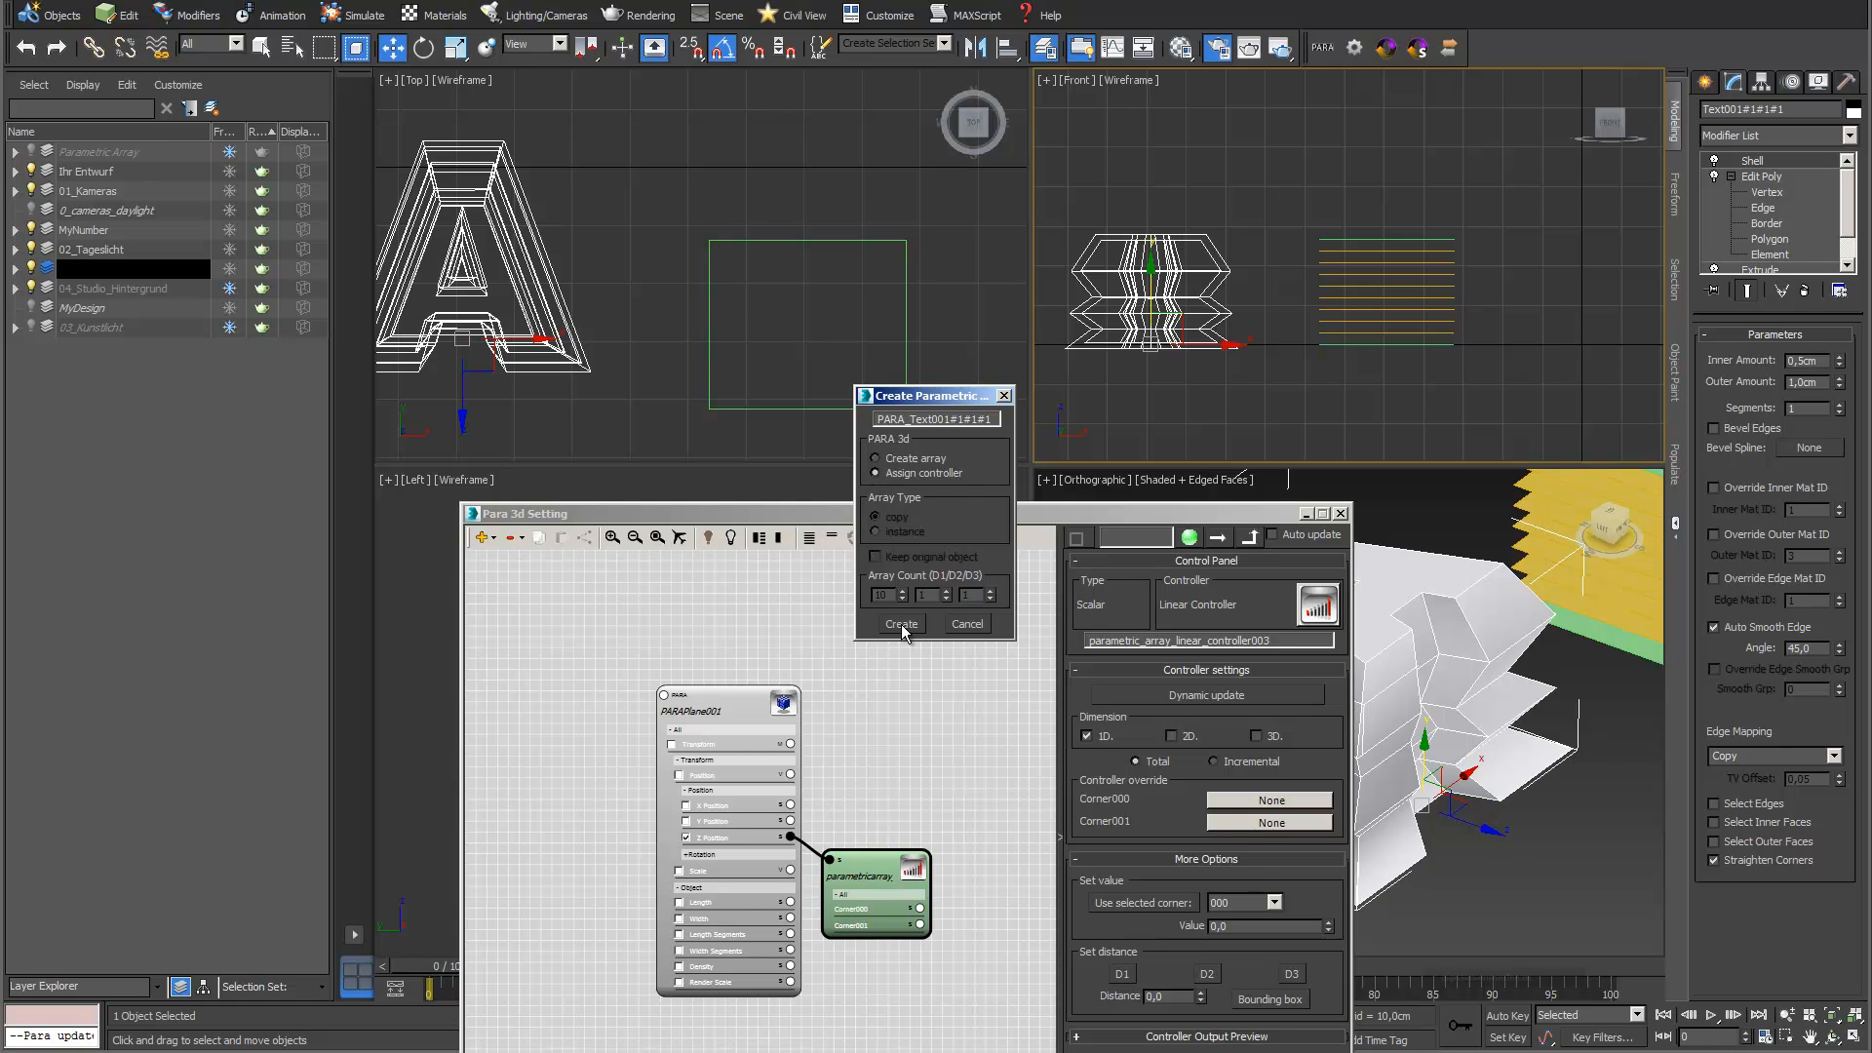
pyautogui.click(901, 624)
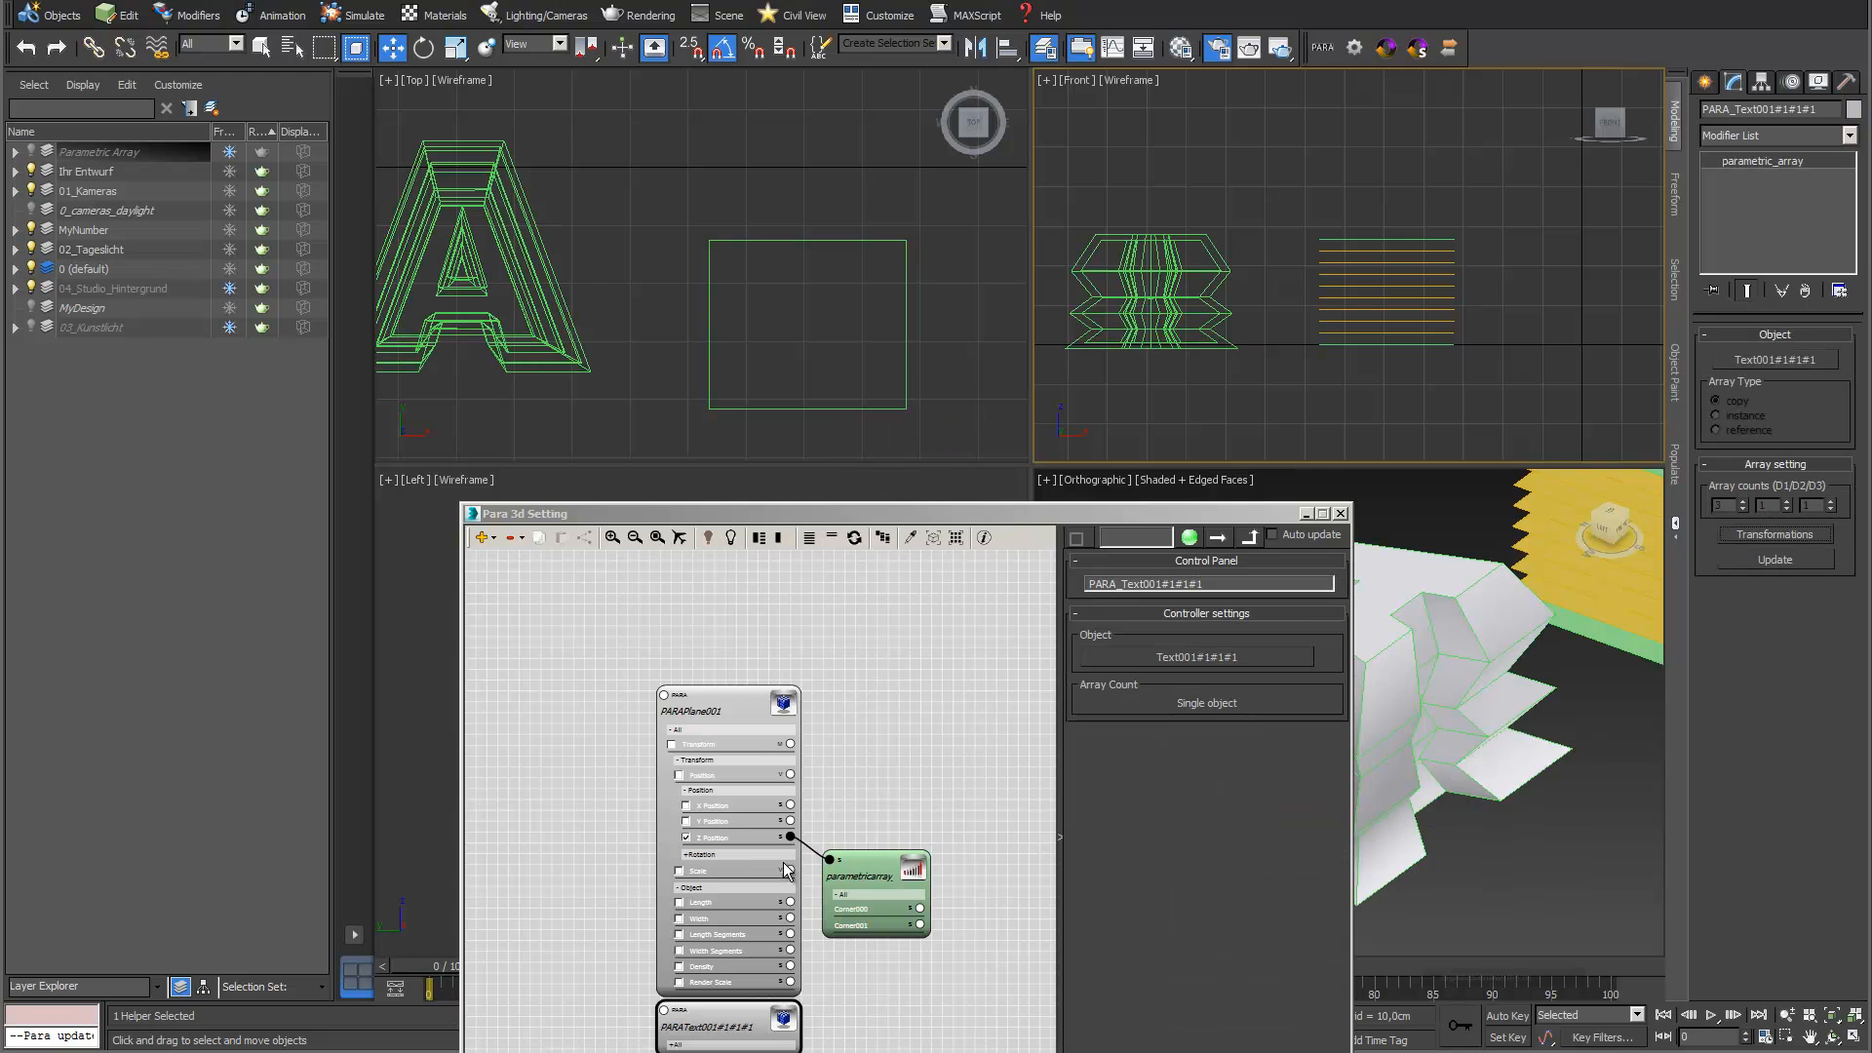
pyautogui.moveTo(746, 1028); pyautogui.dragTo(653, 612)
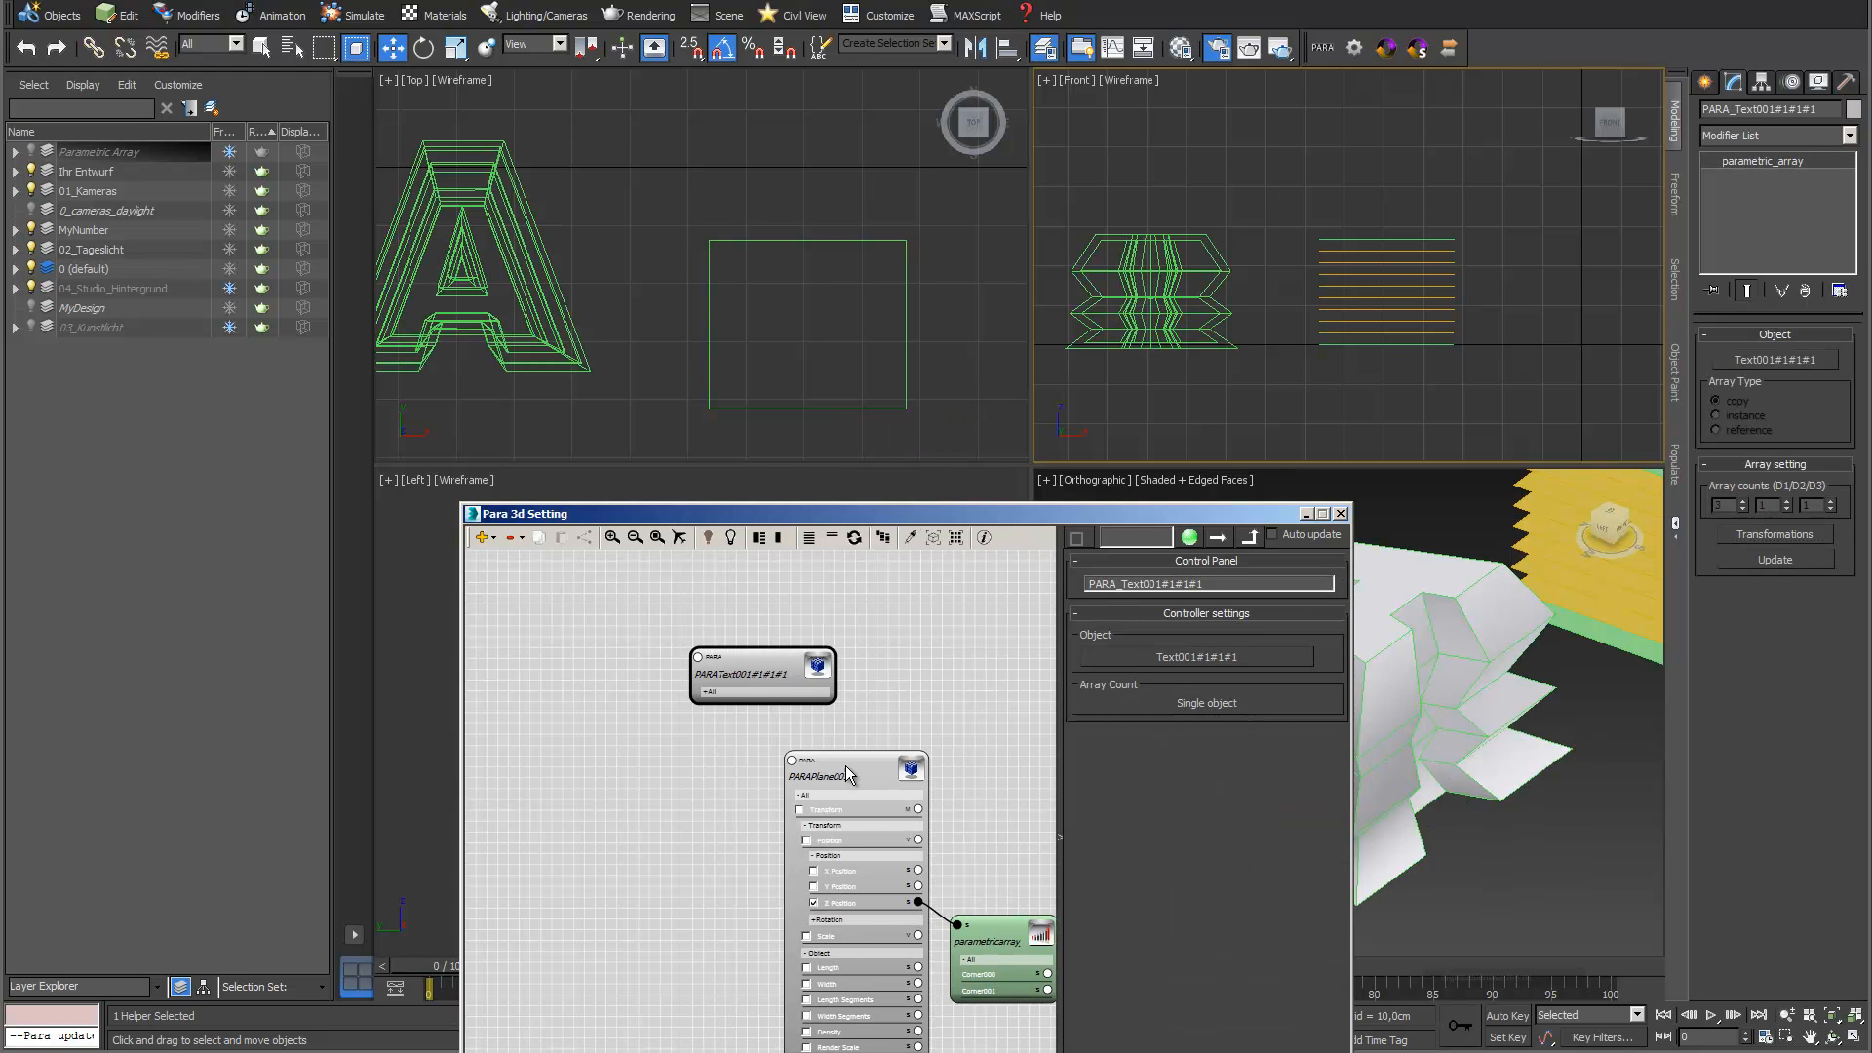
# Add a Contour generator node beside the letter's node and connect its Para node property to the letter
pyautogui.click(495, 546)
pyautogui.moveTo(541, 560)
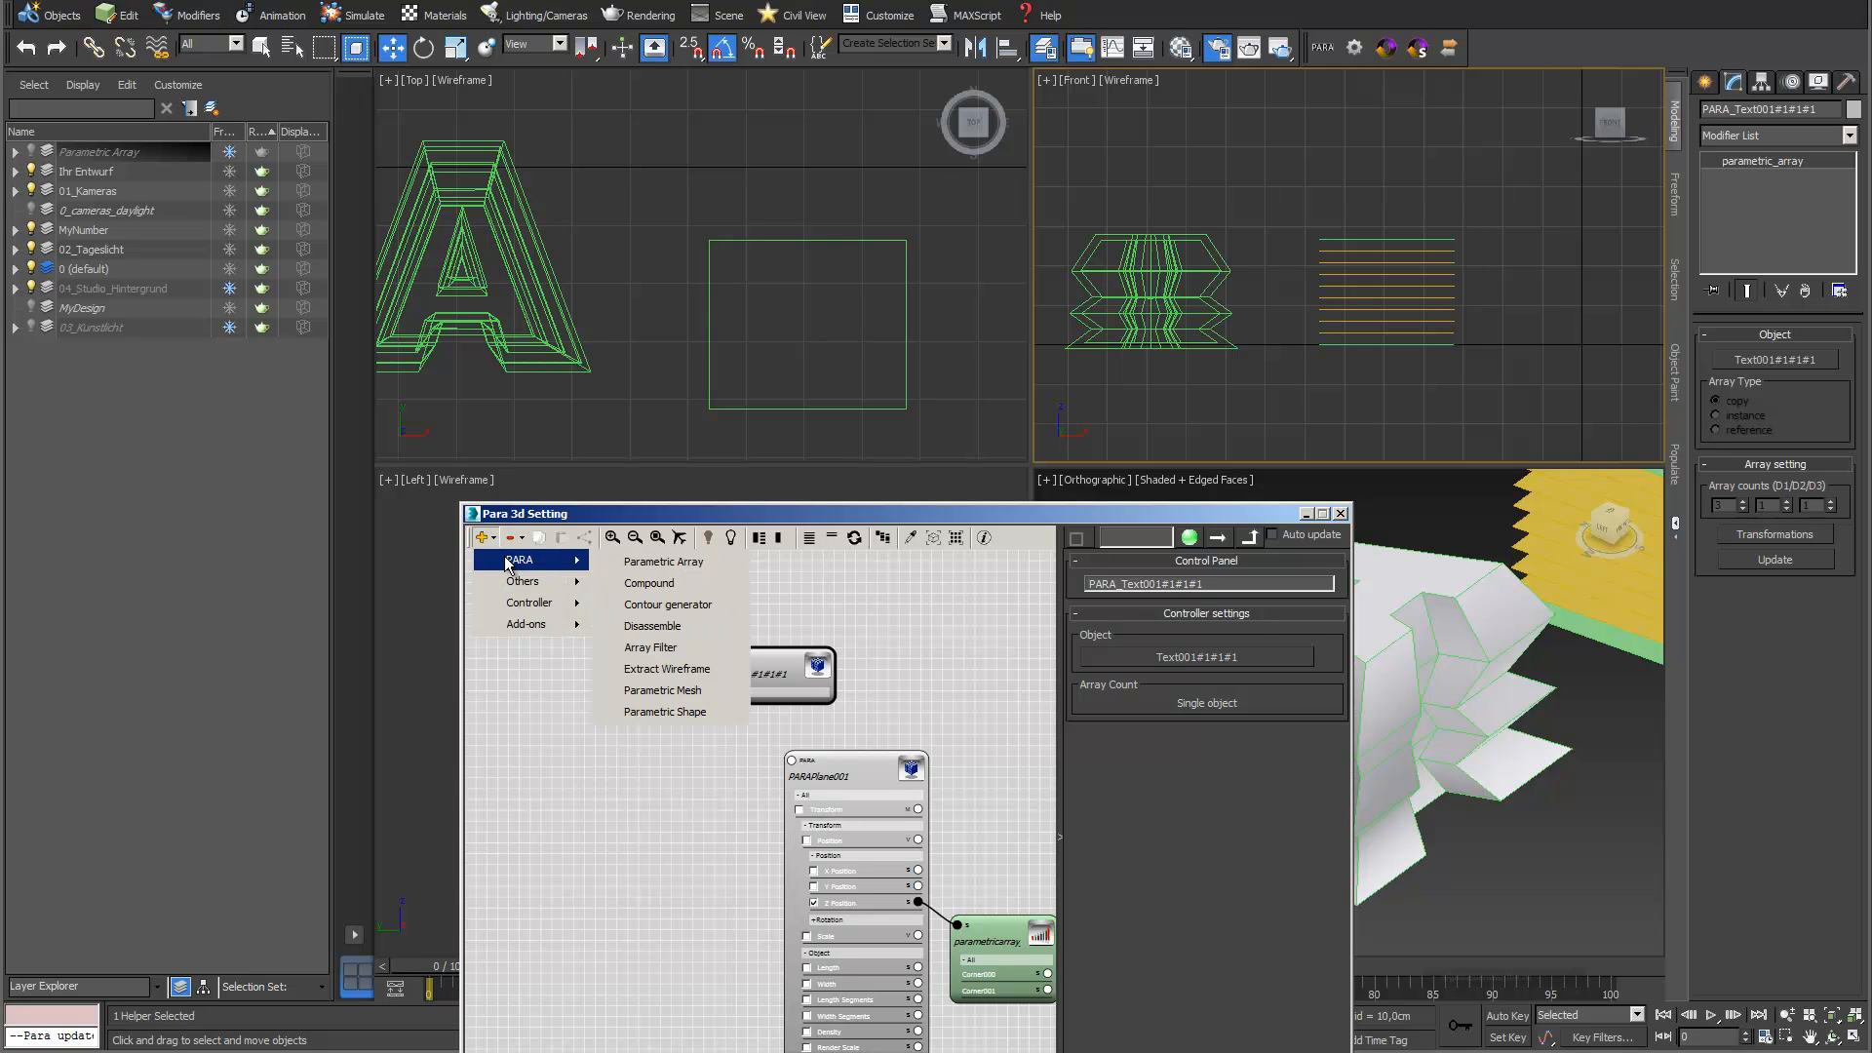
pyautogui.click(668, 605)
pyautogui.moveTo(780, 751); pyautogui.dragTo(568, 644)
pyautogui.click(569, 640)
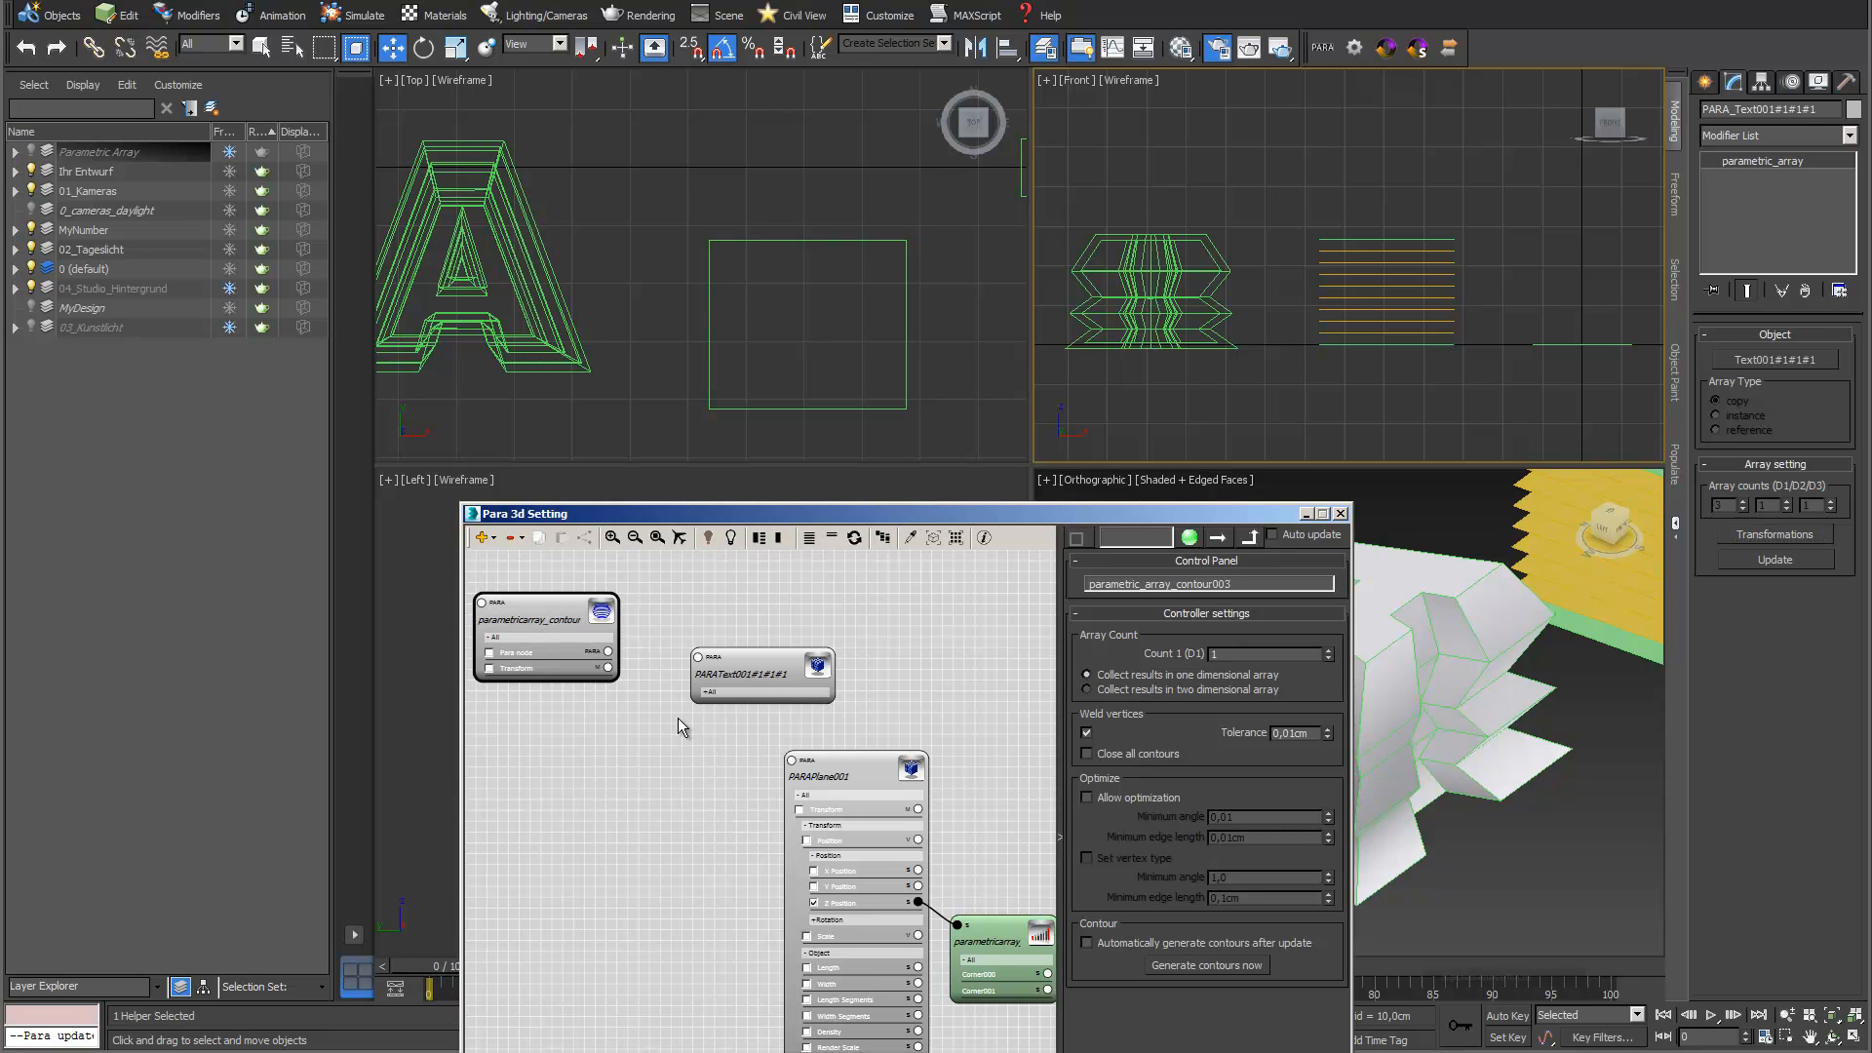
pyautogui.moveTo(641, 664); pyautogui.dragTo(697, 657)
# Attach a Parametric Array Link to the Contour generator's Transform and place the link node below the generator
pyautogui.moveTo(657, 758); pyautogui.dragTo(679, 778)
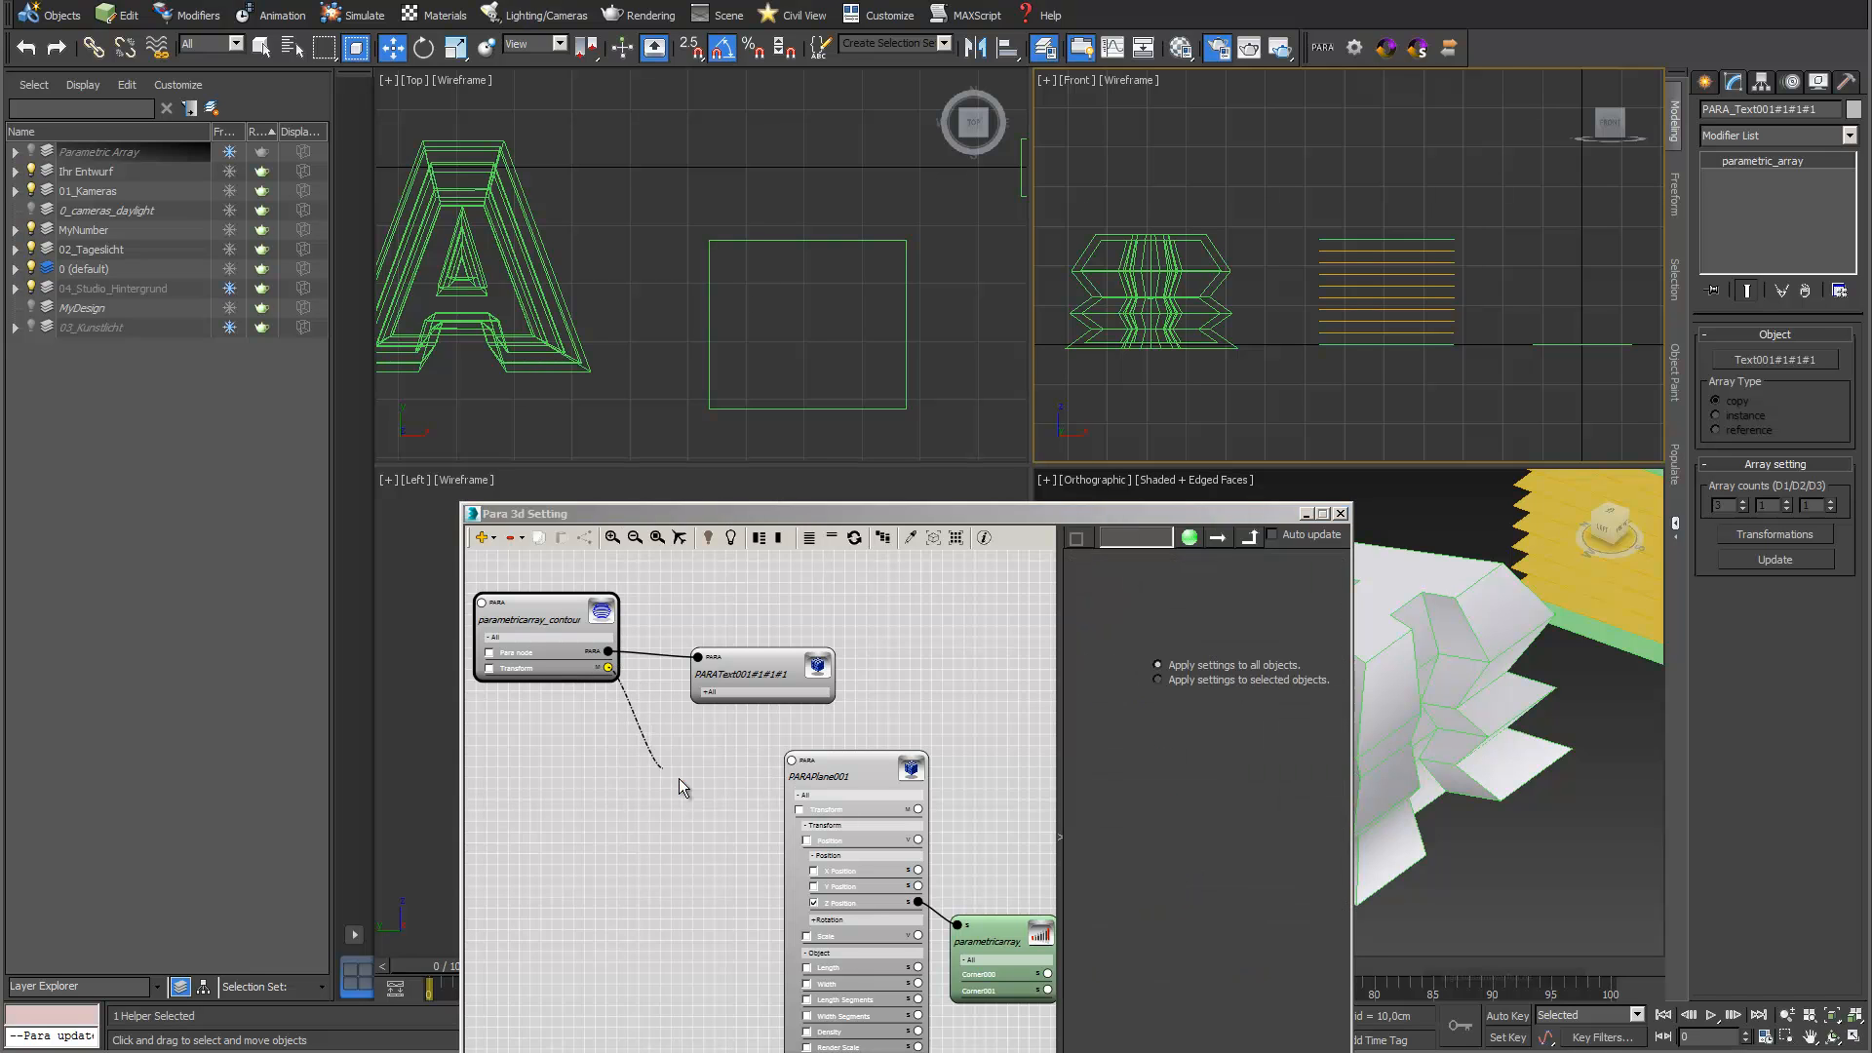
pyautogui.write('para')
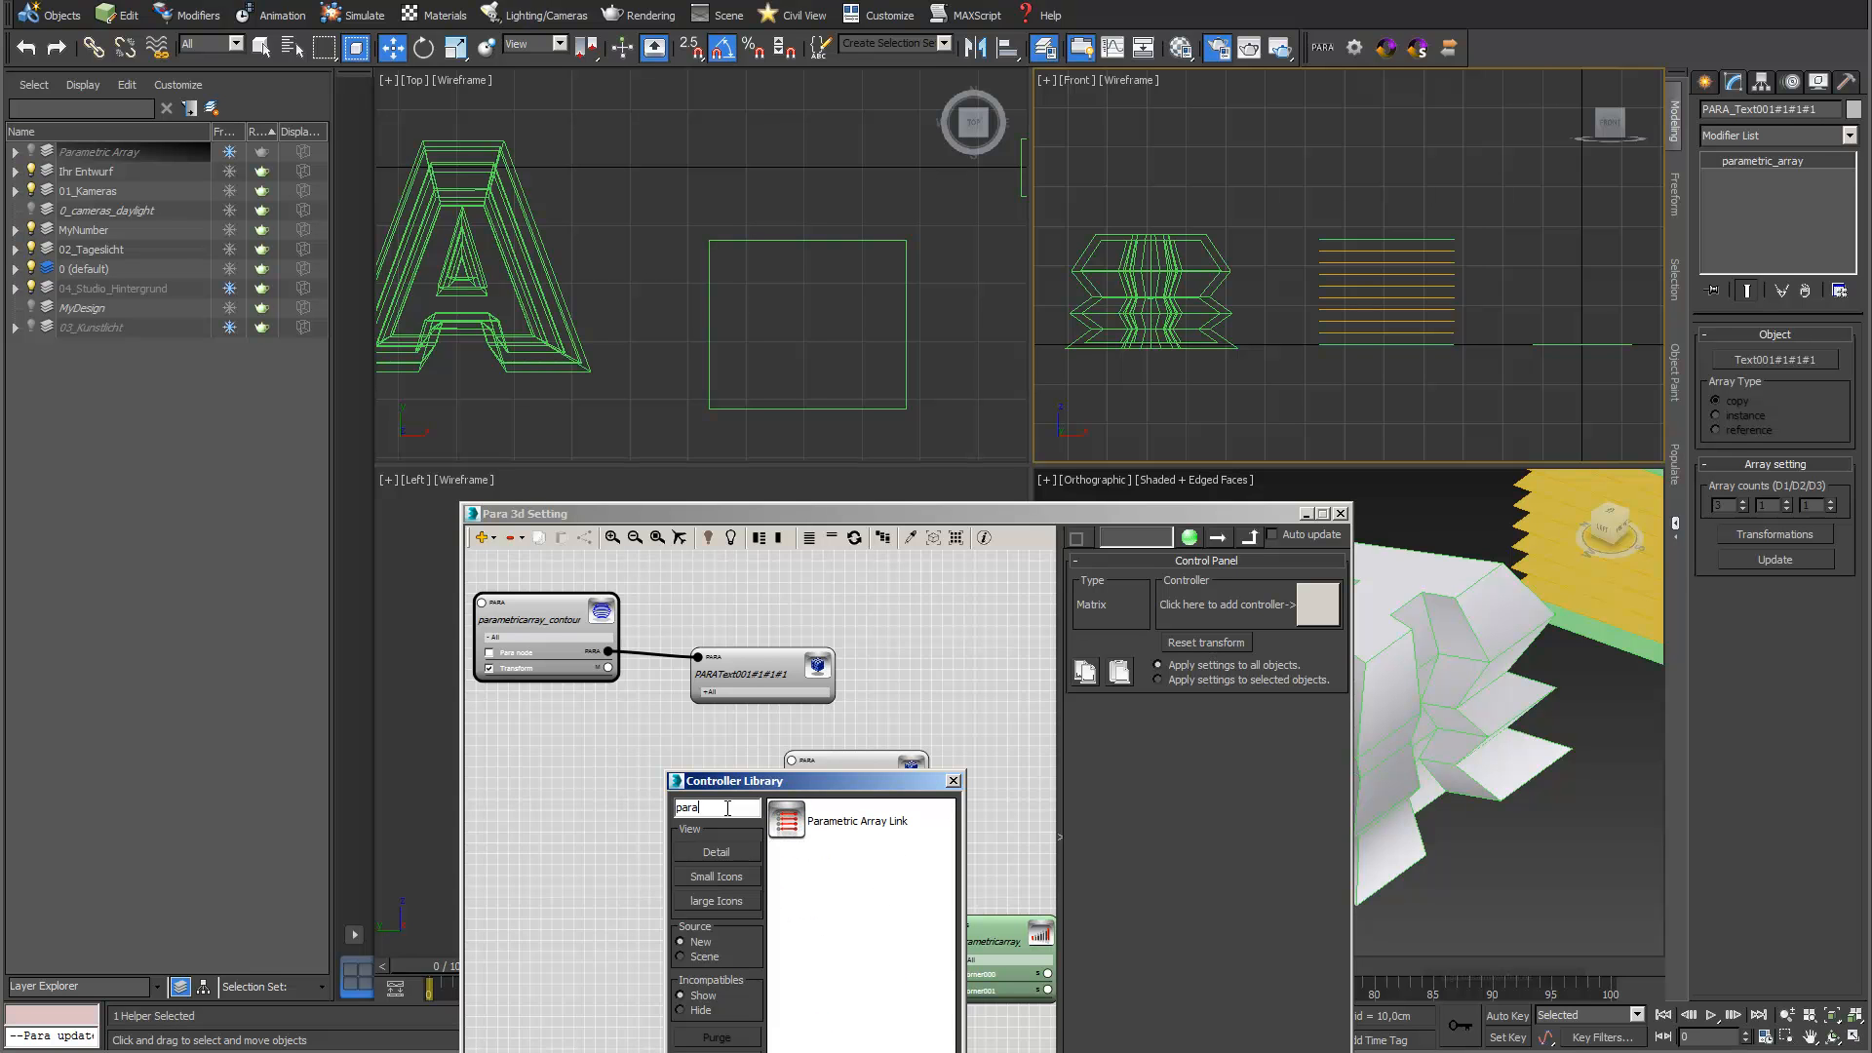
pyautogui.doubleClick(817, 827)
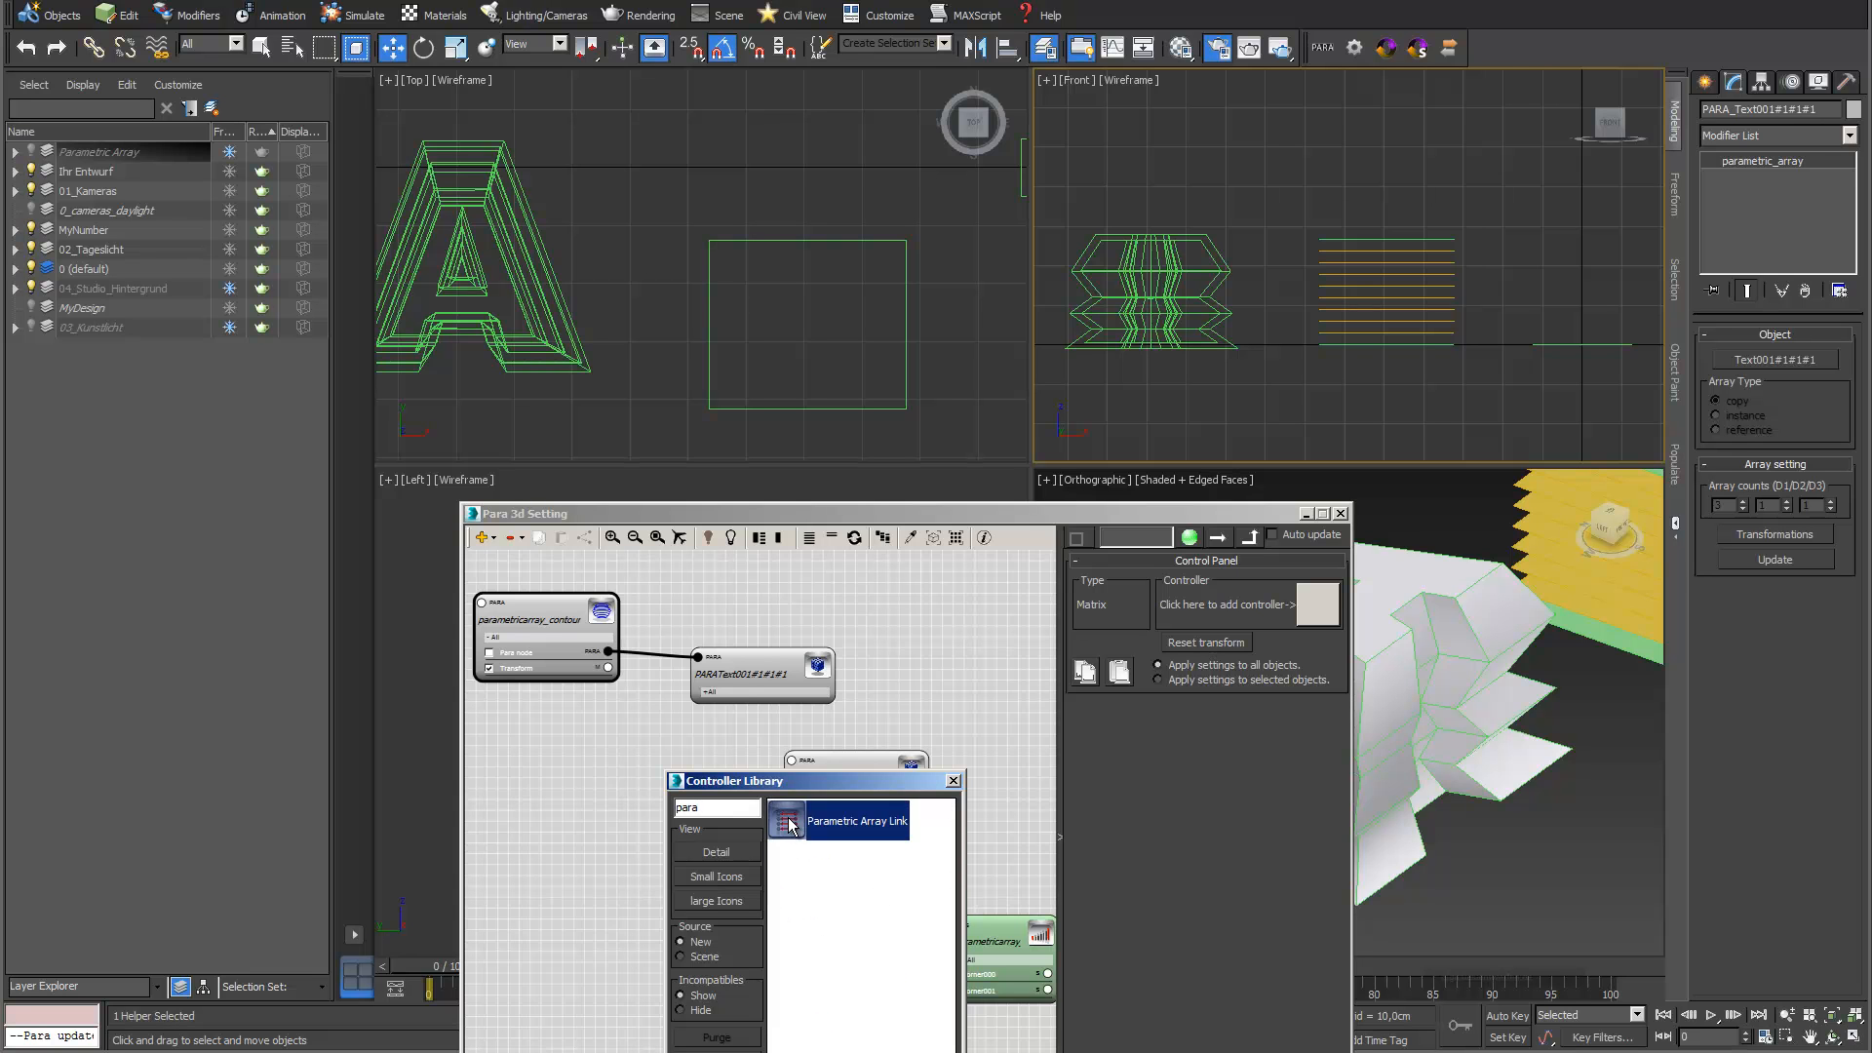
pyautogui.scroll(5, 840, 833)
pyautogui.scroll(-5, 687, 804)
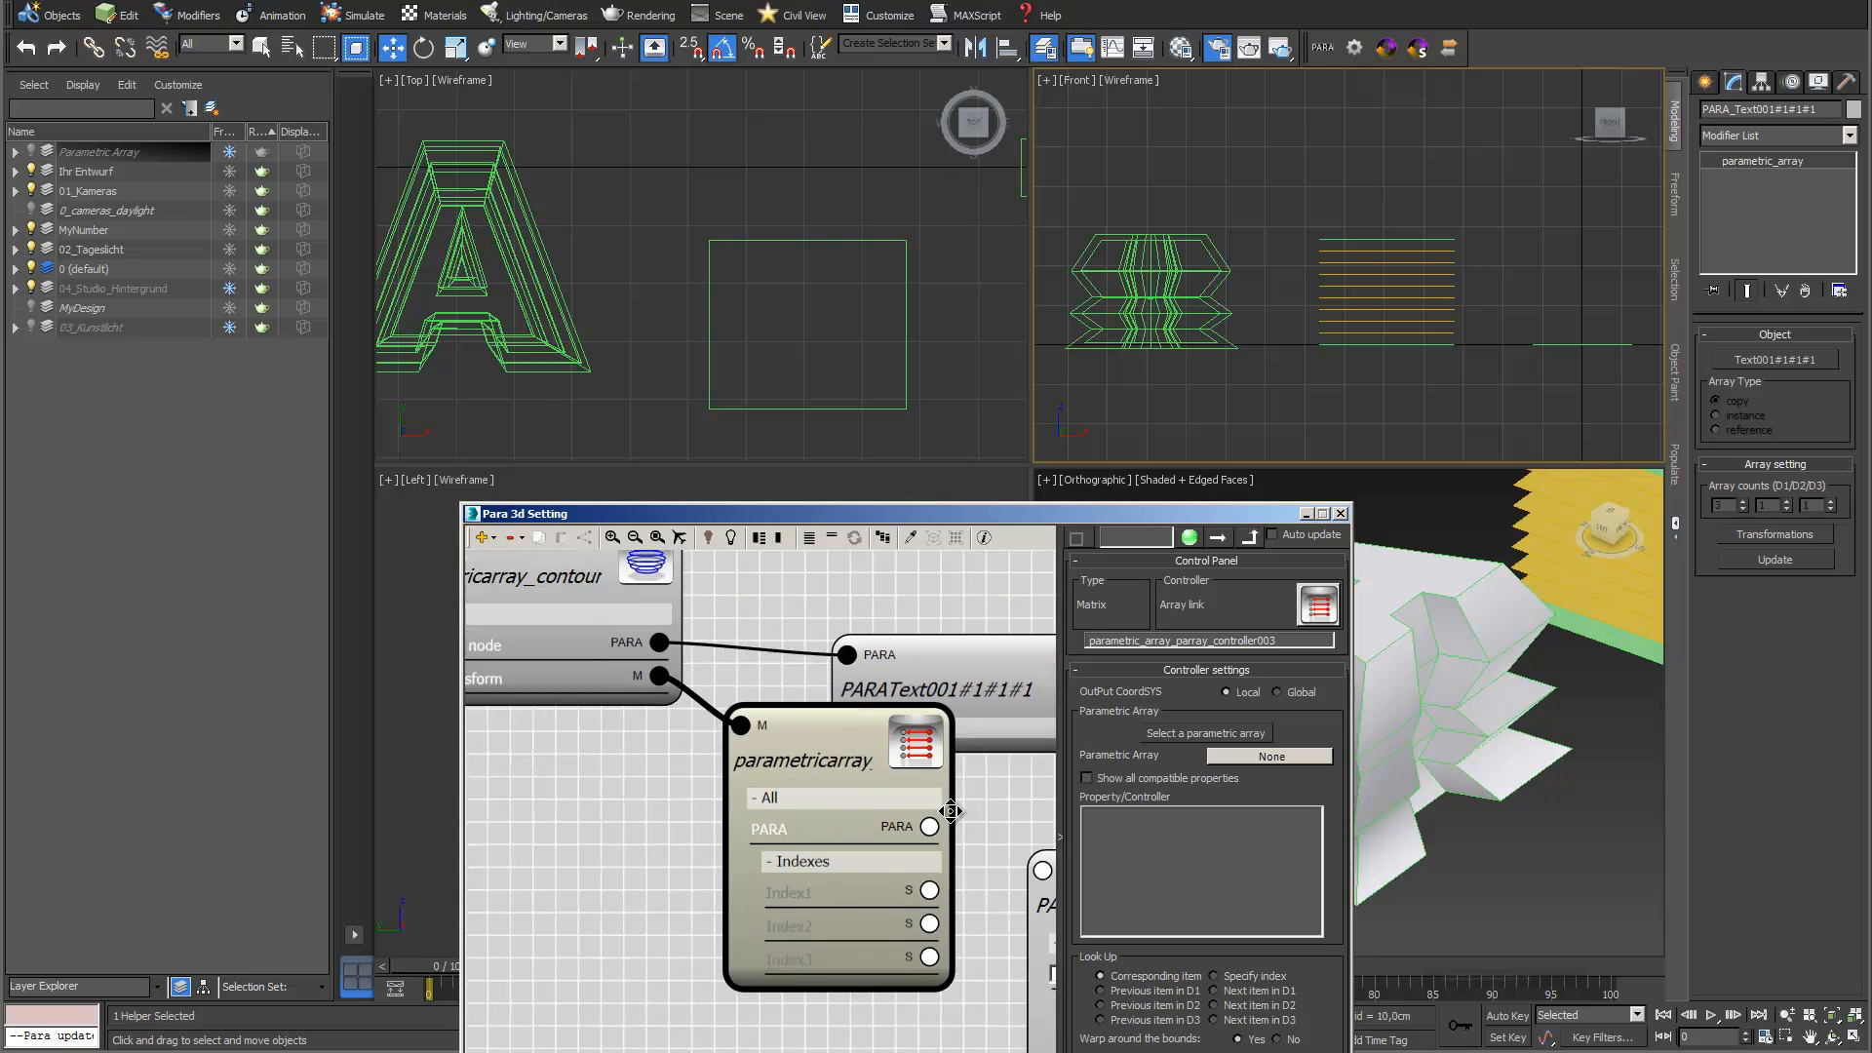
pyautogui.moveTo(680, 770); pyautogui.dragTo(538, 777)
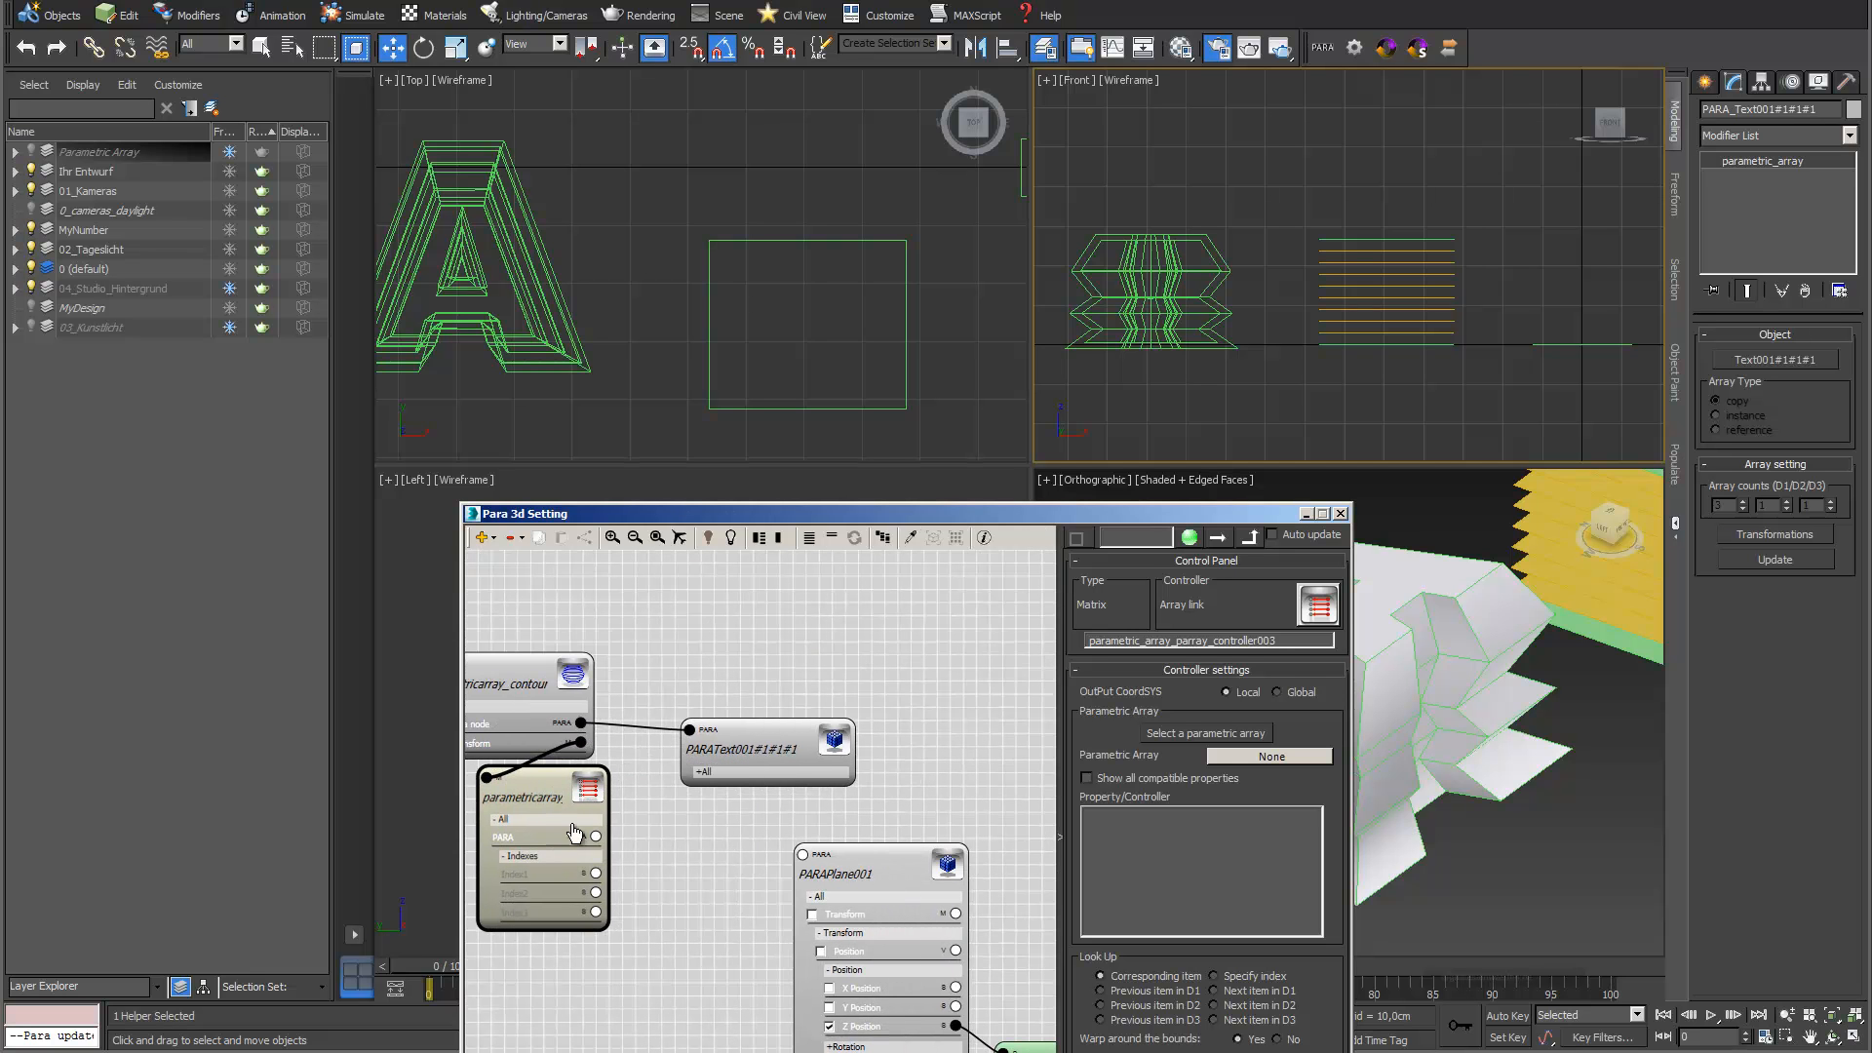
# Connect the array link's PARA property to the plane array, show all compatible properties and link it to the planes' Transform
pyautogui.moveTo(663, 853); pyautogui.dragTo(802, 853)
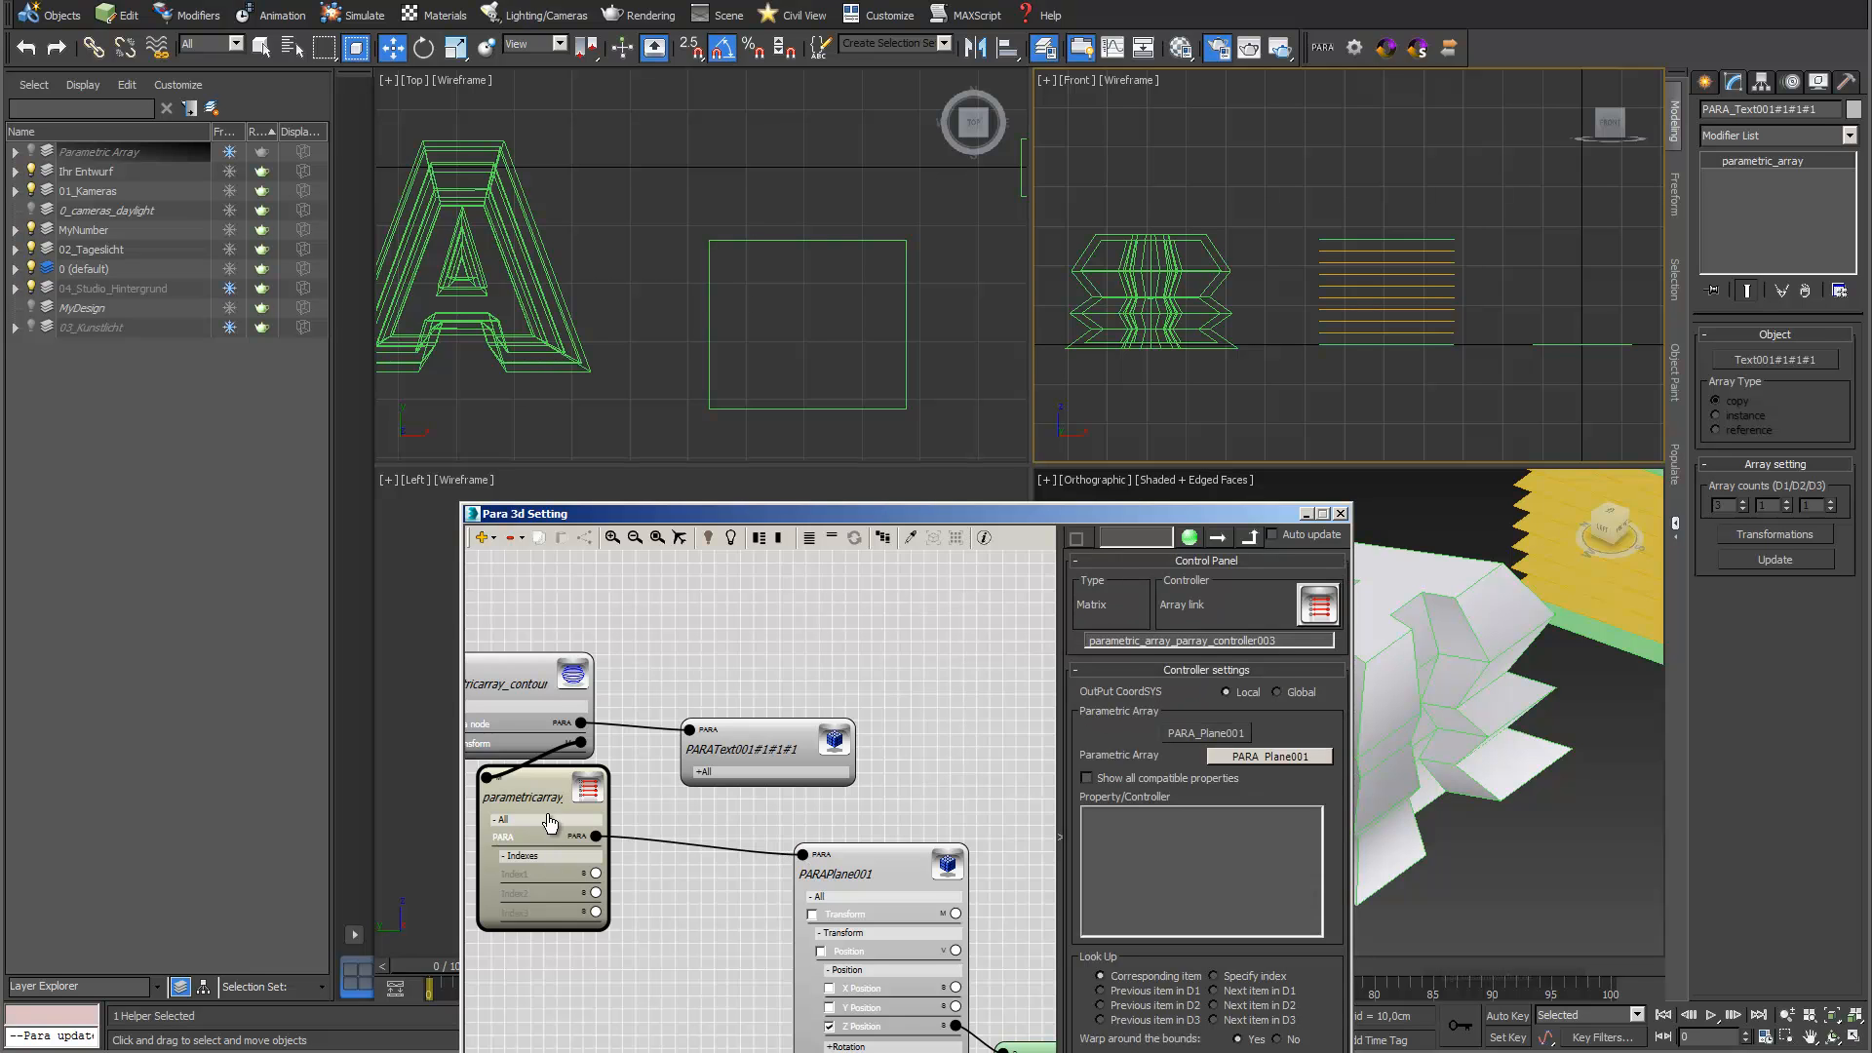
pyautogui.click(1087, 779)
pyautogui.moveTo(1219, 516); pyautogui.dragTo(844, 283)
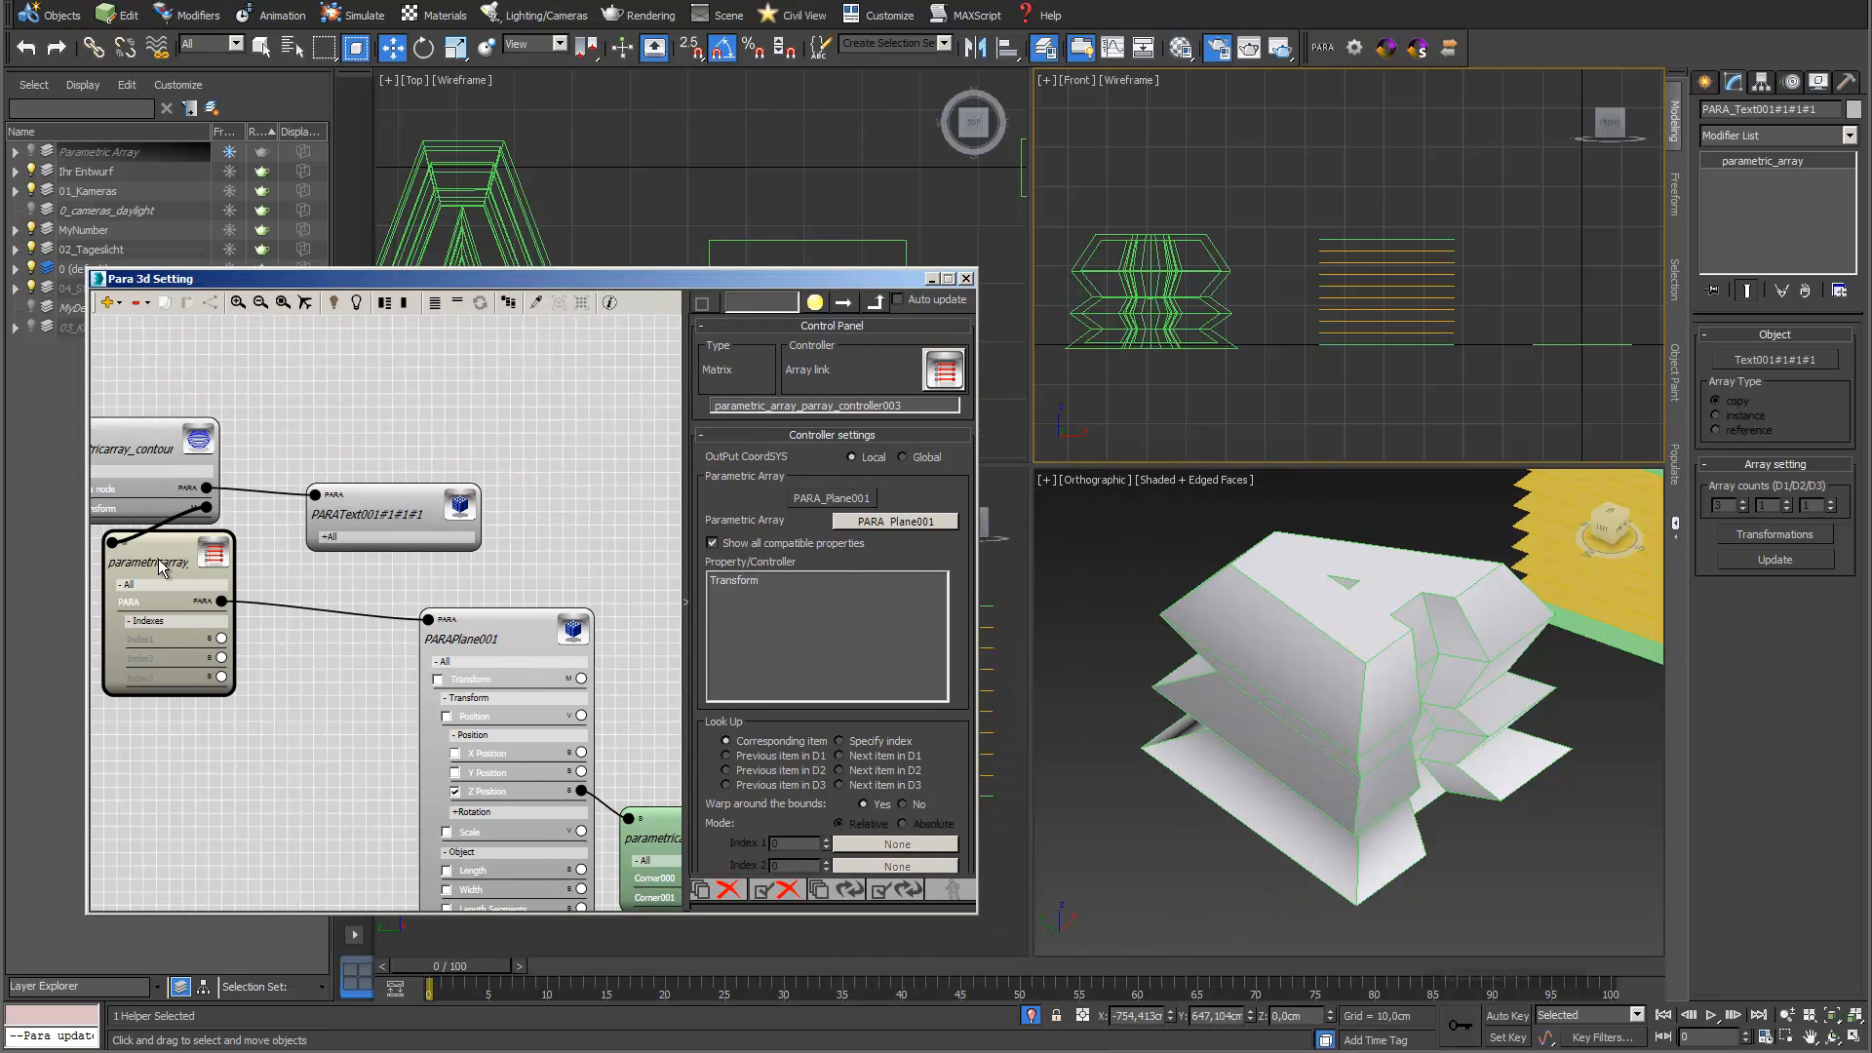
pyautogui.click(741, 594)
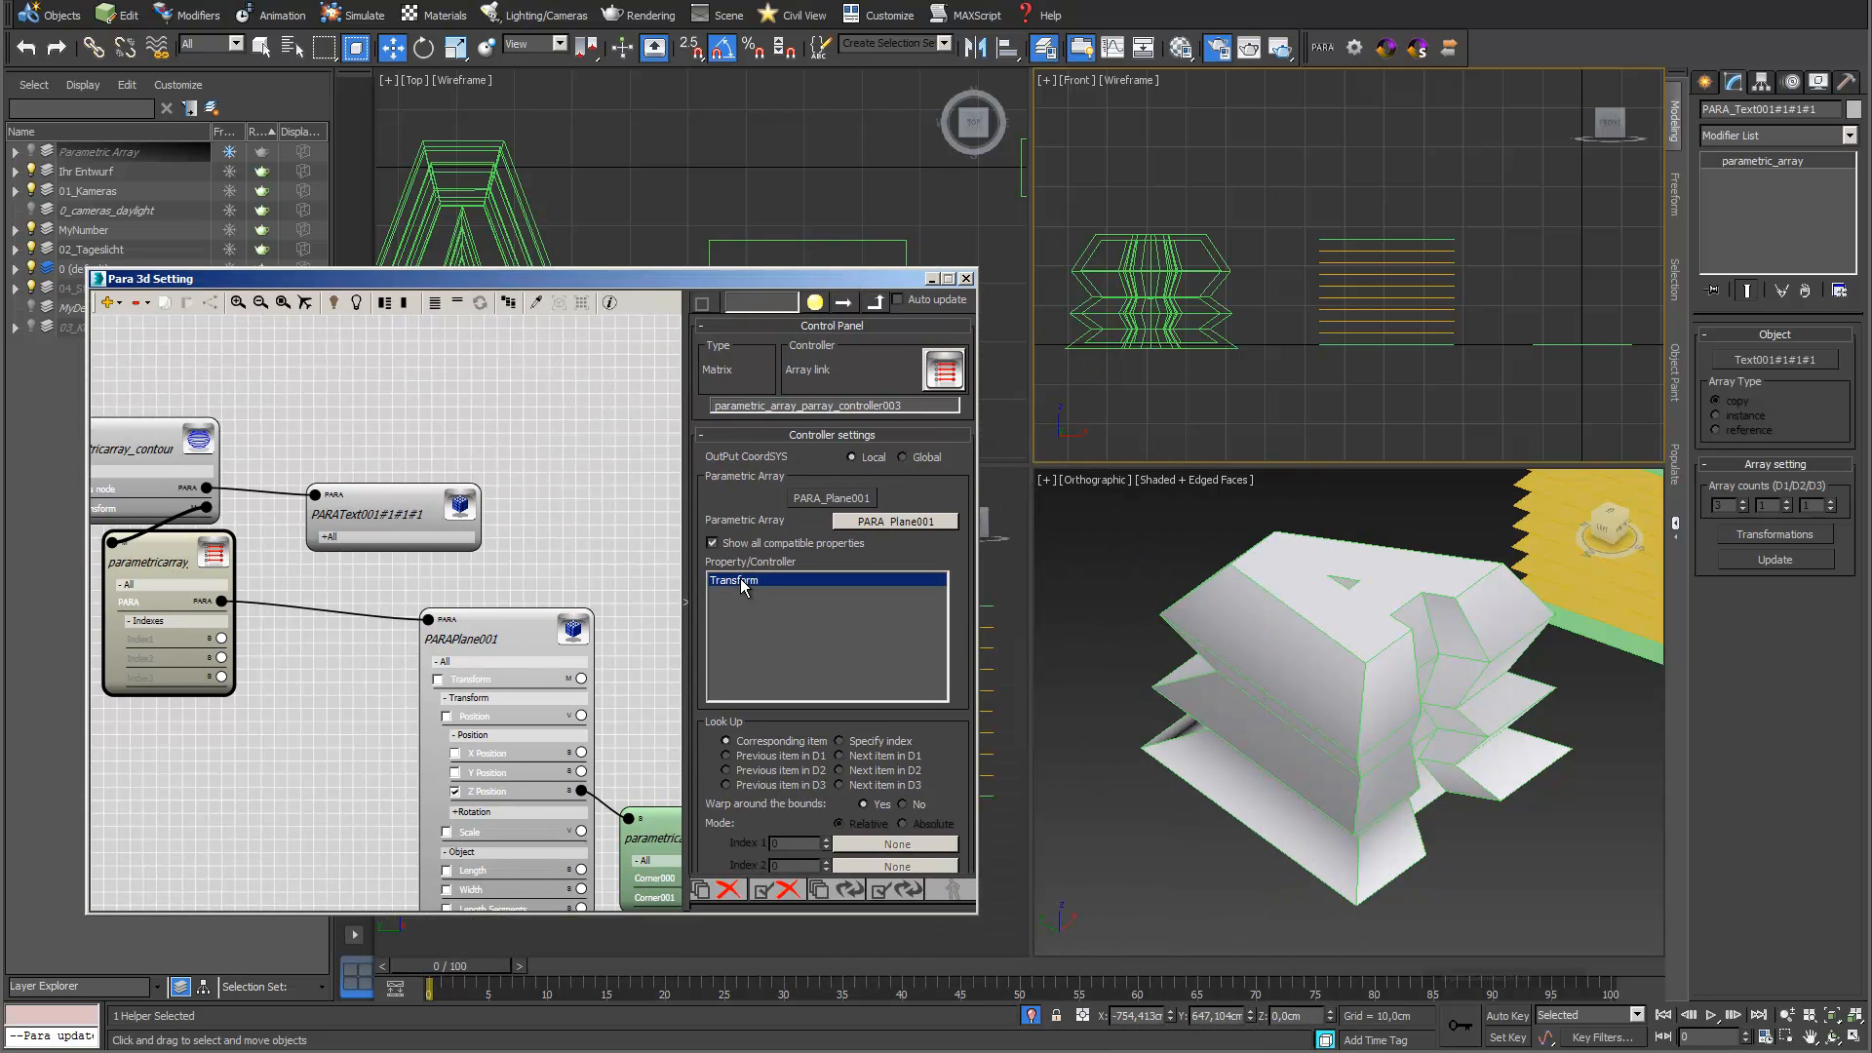
pyautogui.click(846, 890)
pyautogui.scroll(-1, 429, 423)
pyautogui.moveTo(429, 423); pyautogui.dragTo(370, 379, button='middle')
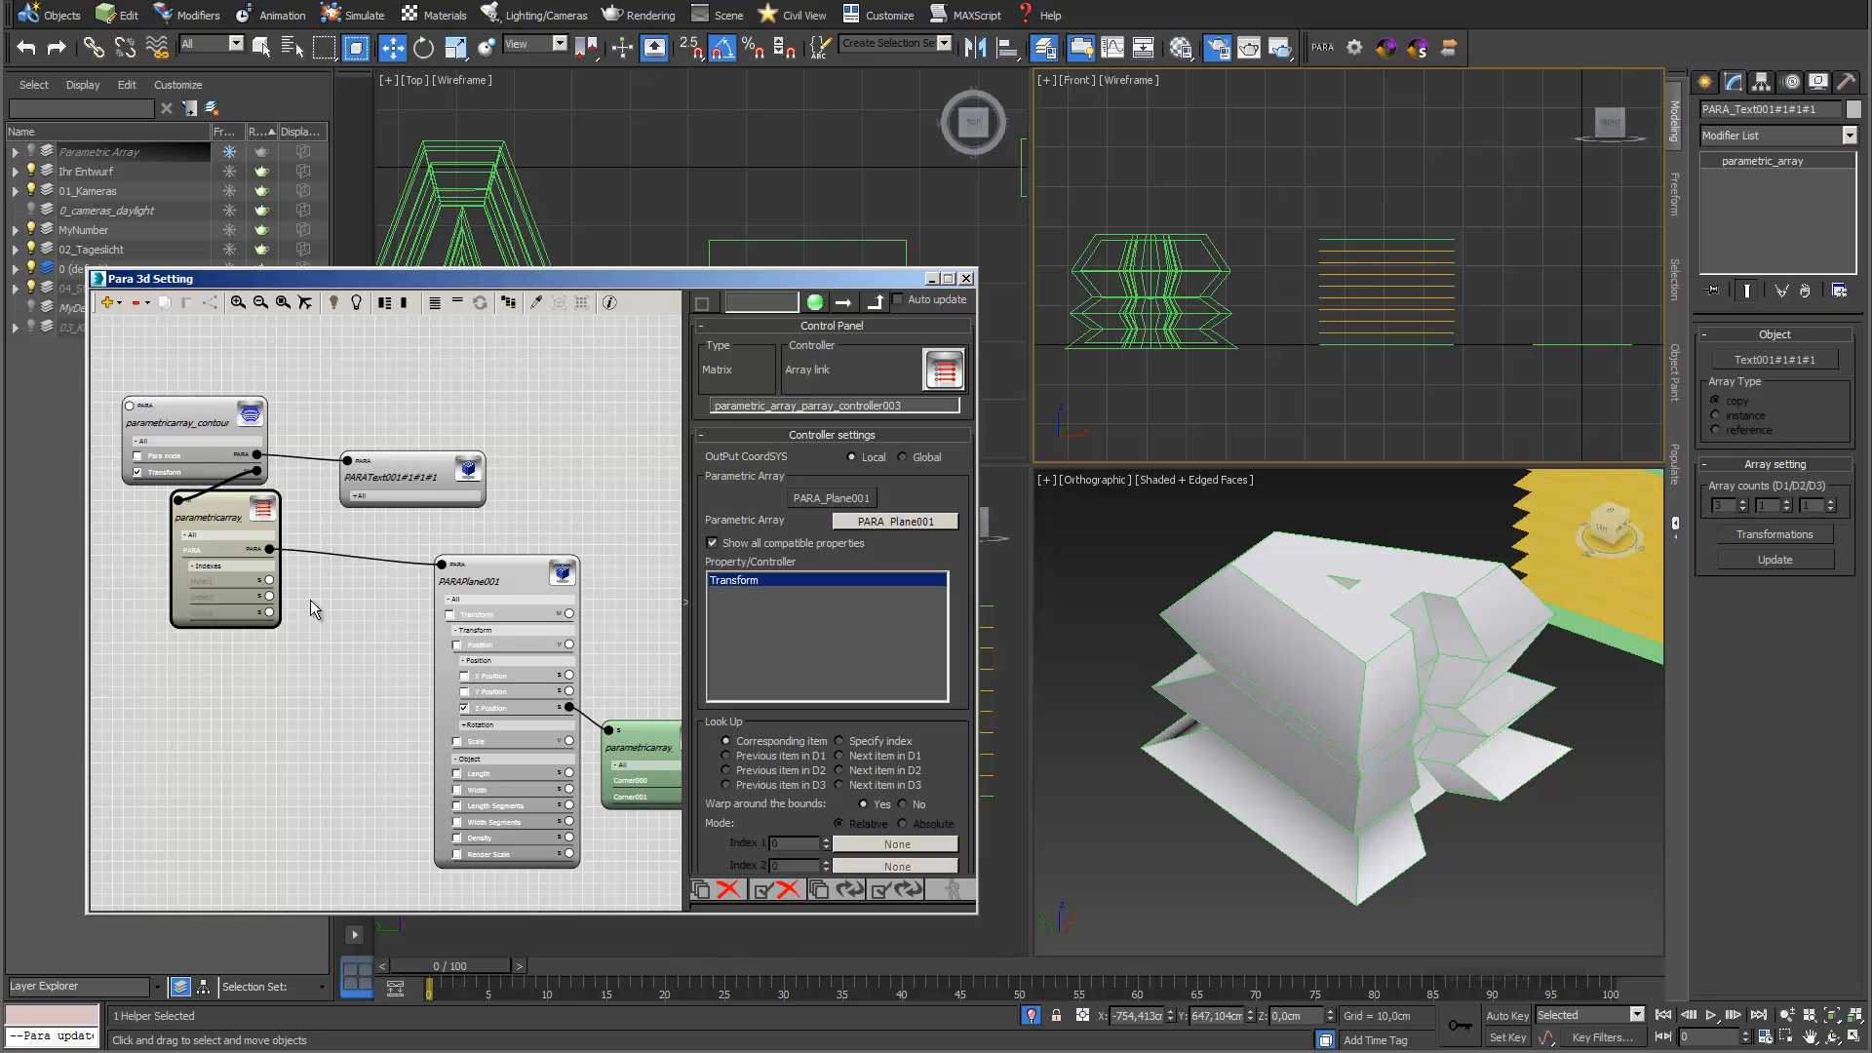
# Generate the contours of the letter from the Contour generator node
pyautogui.click(182, 421)
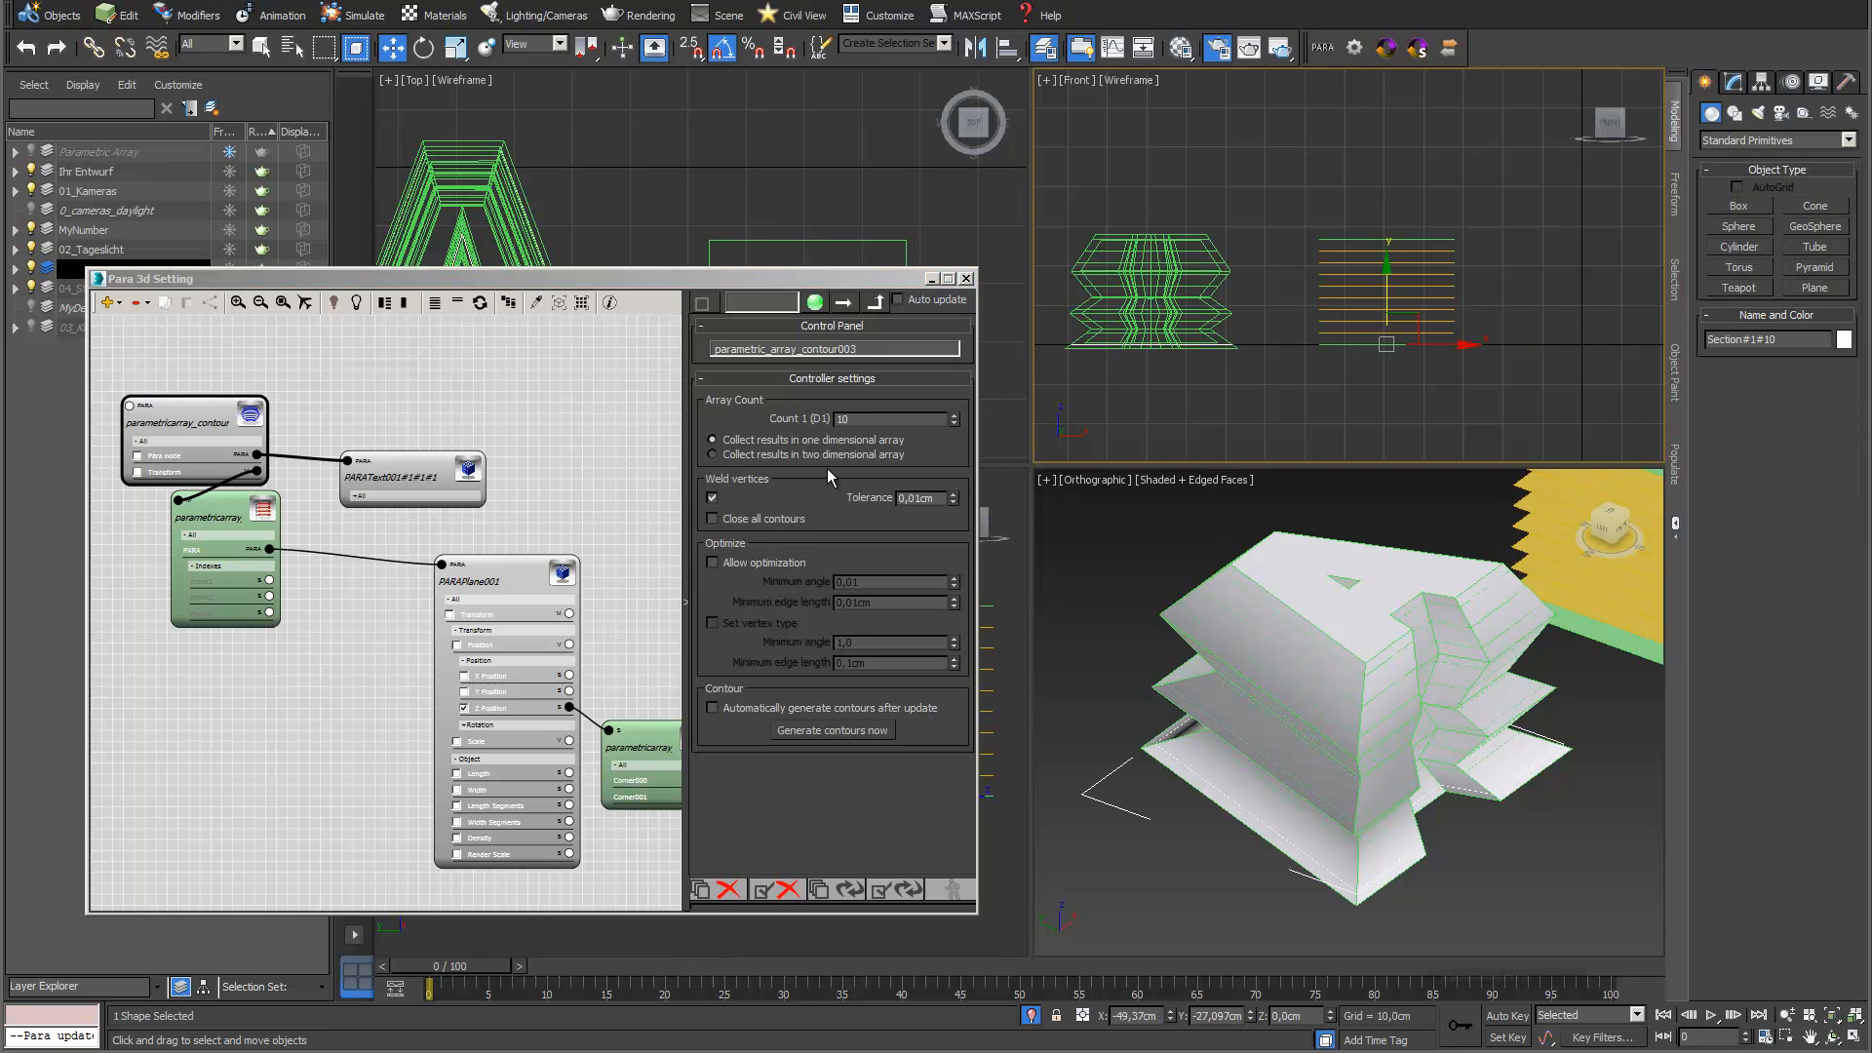
pyautogui.click(816, 729)
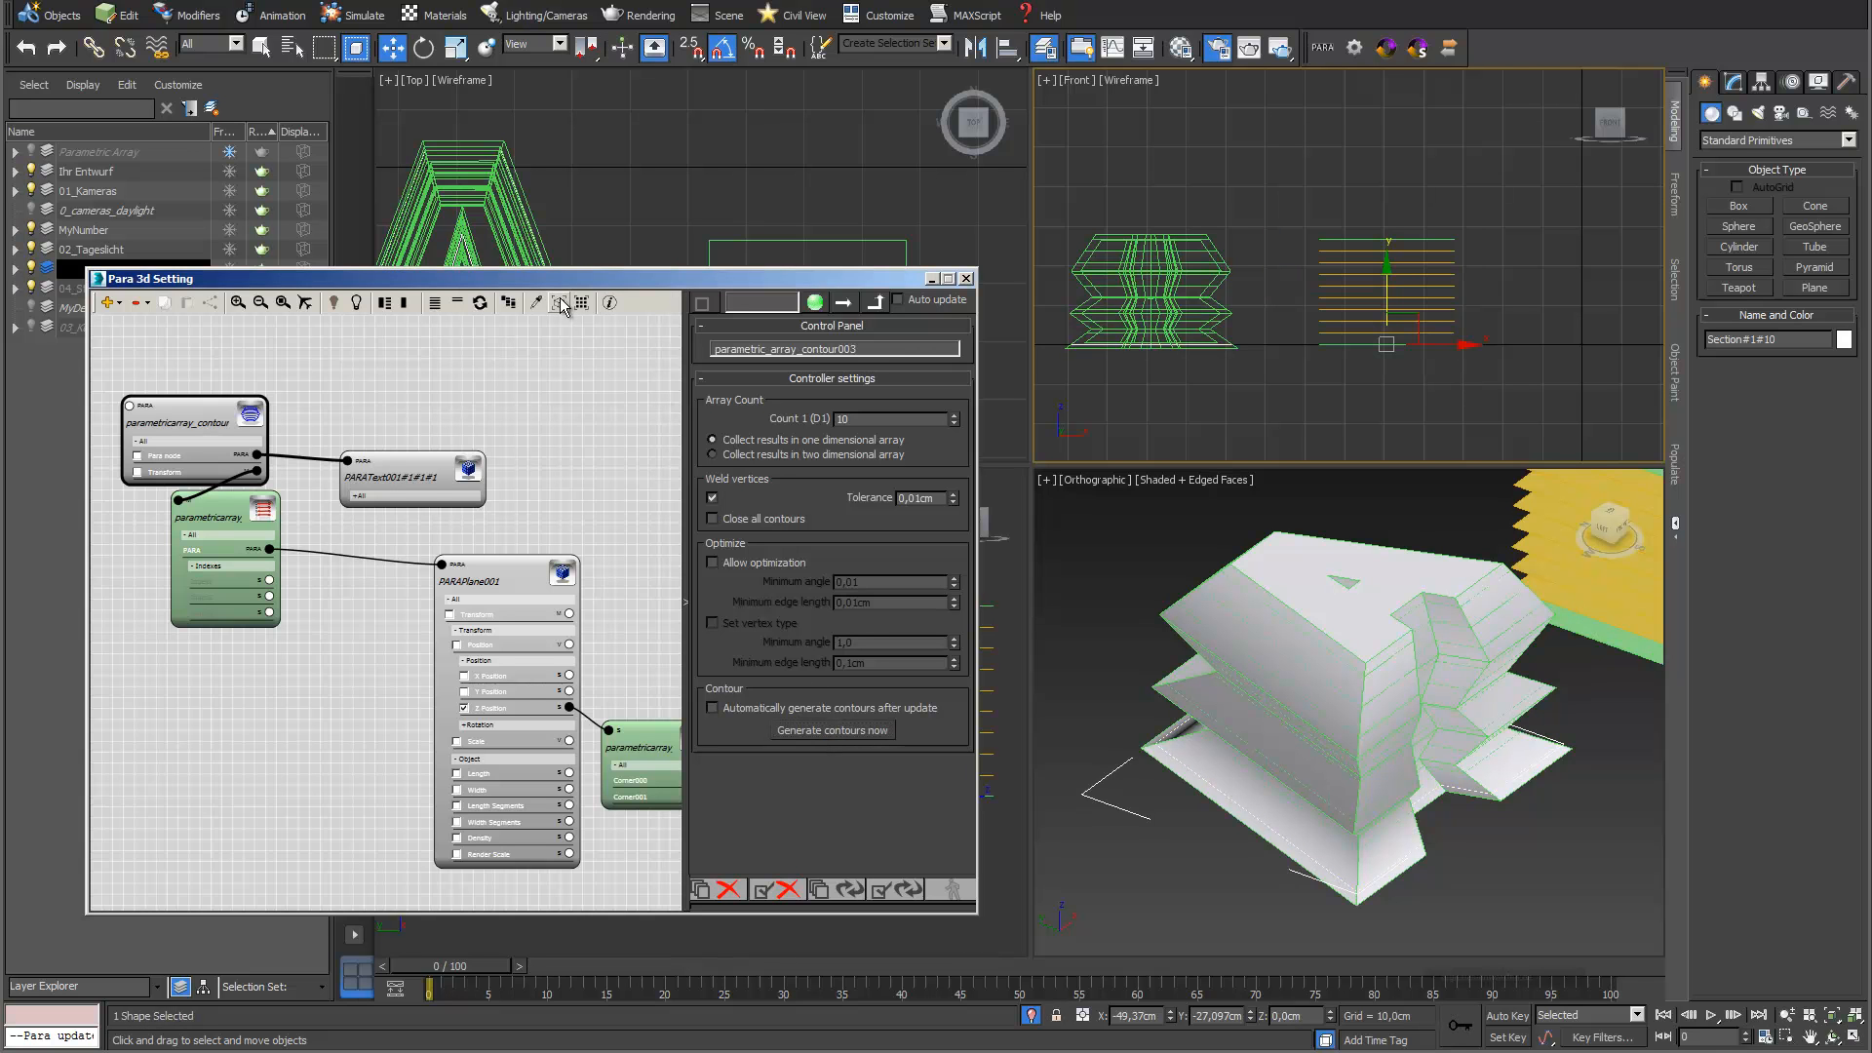
pyautogui.moveTo(820, 285); pyautogui.dragTo(775, 273)
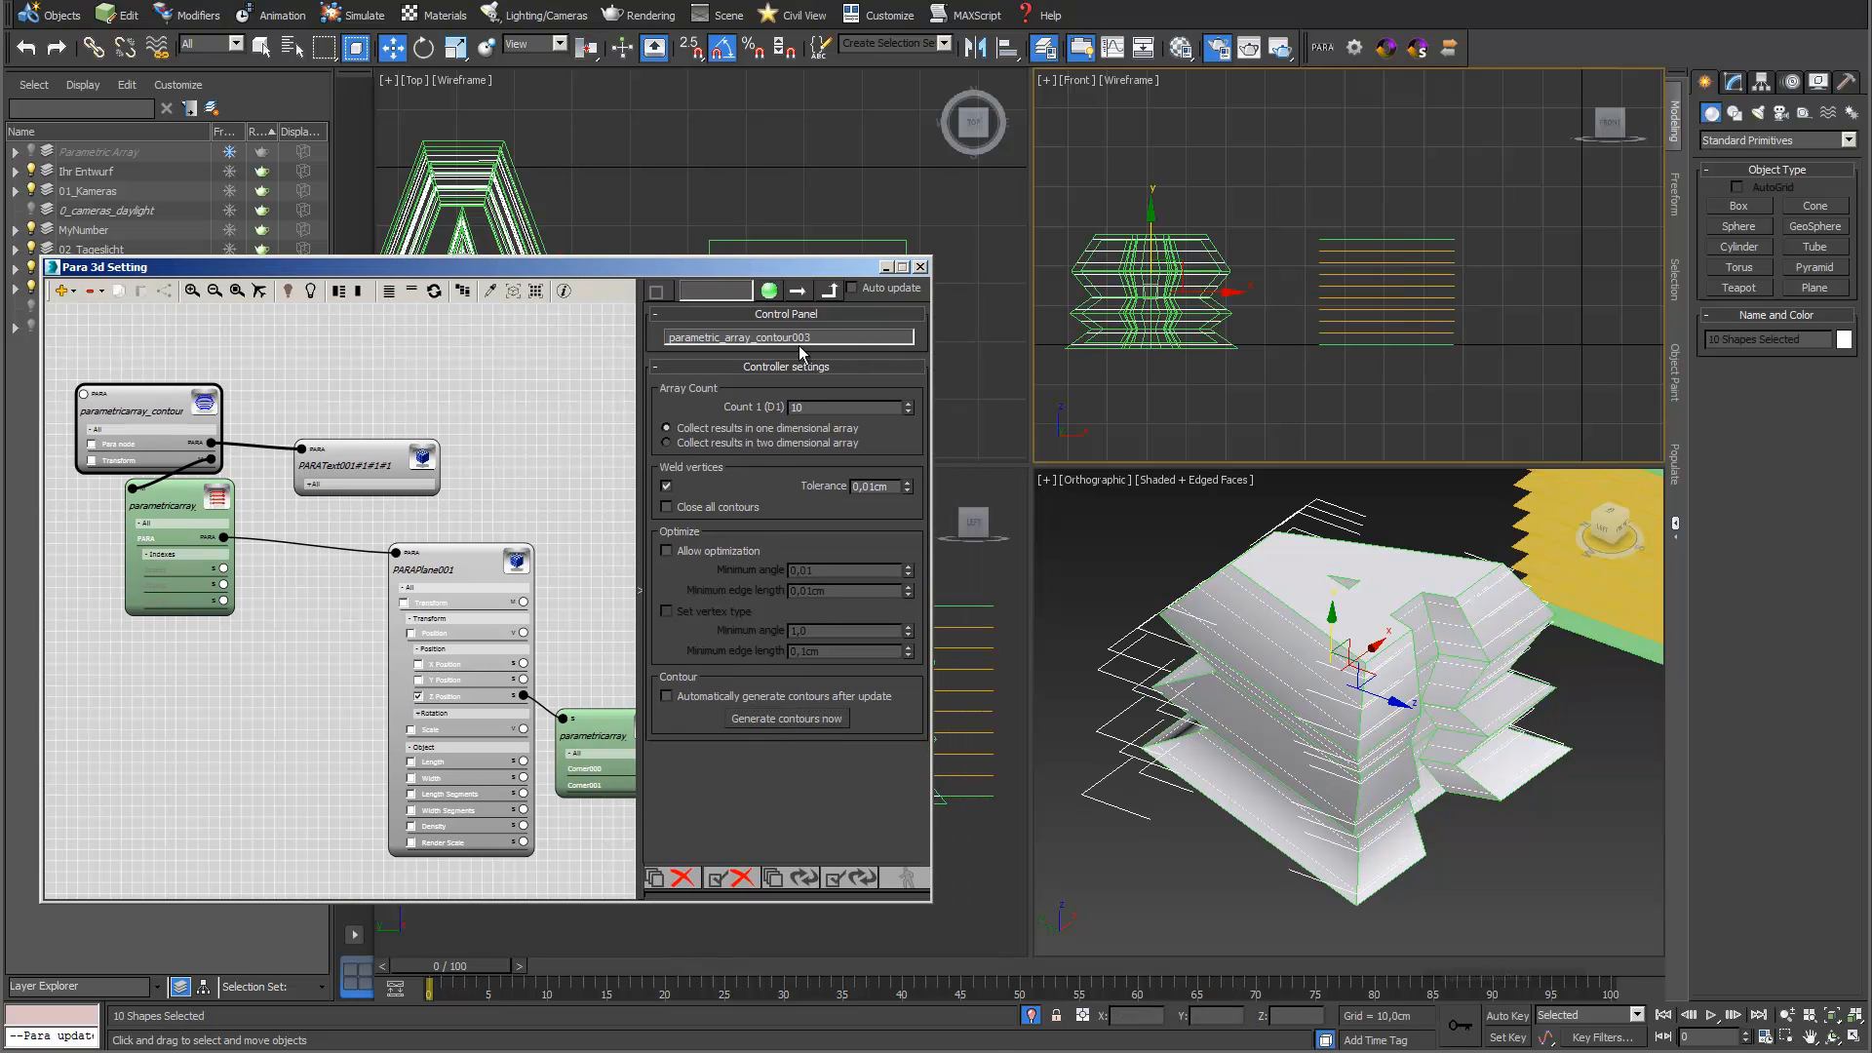
# Isolate the generated contours and inspect them in the Orthographic view, including a single contour
pyautogui.click(1032, 1016)
pyautogui.click(1032, 1016)
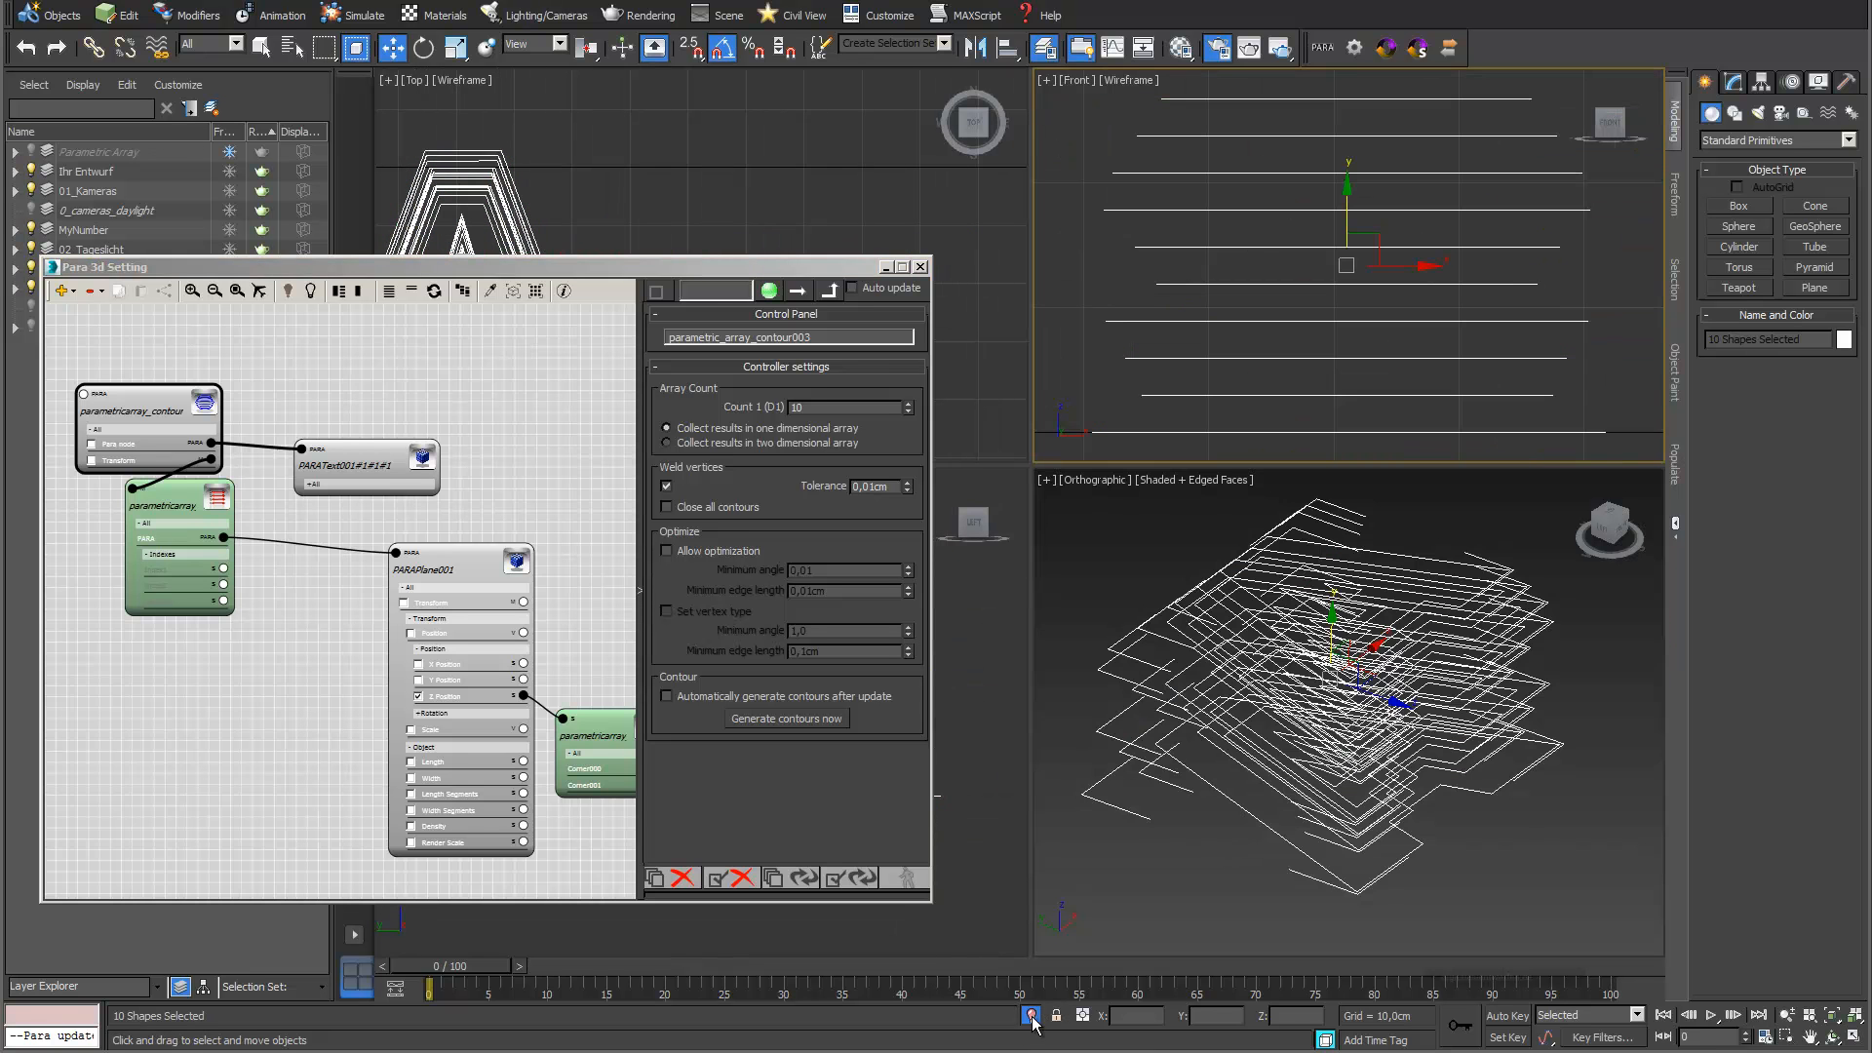
pyautogui.click(1594, 911)
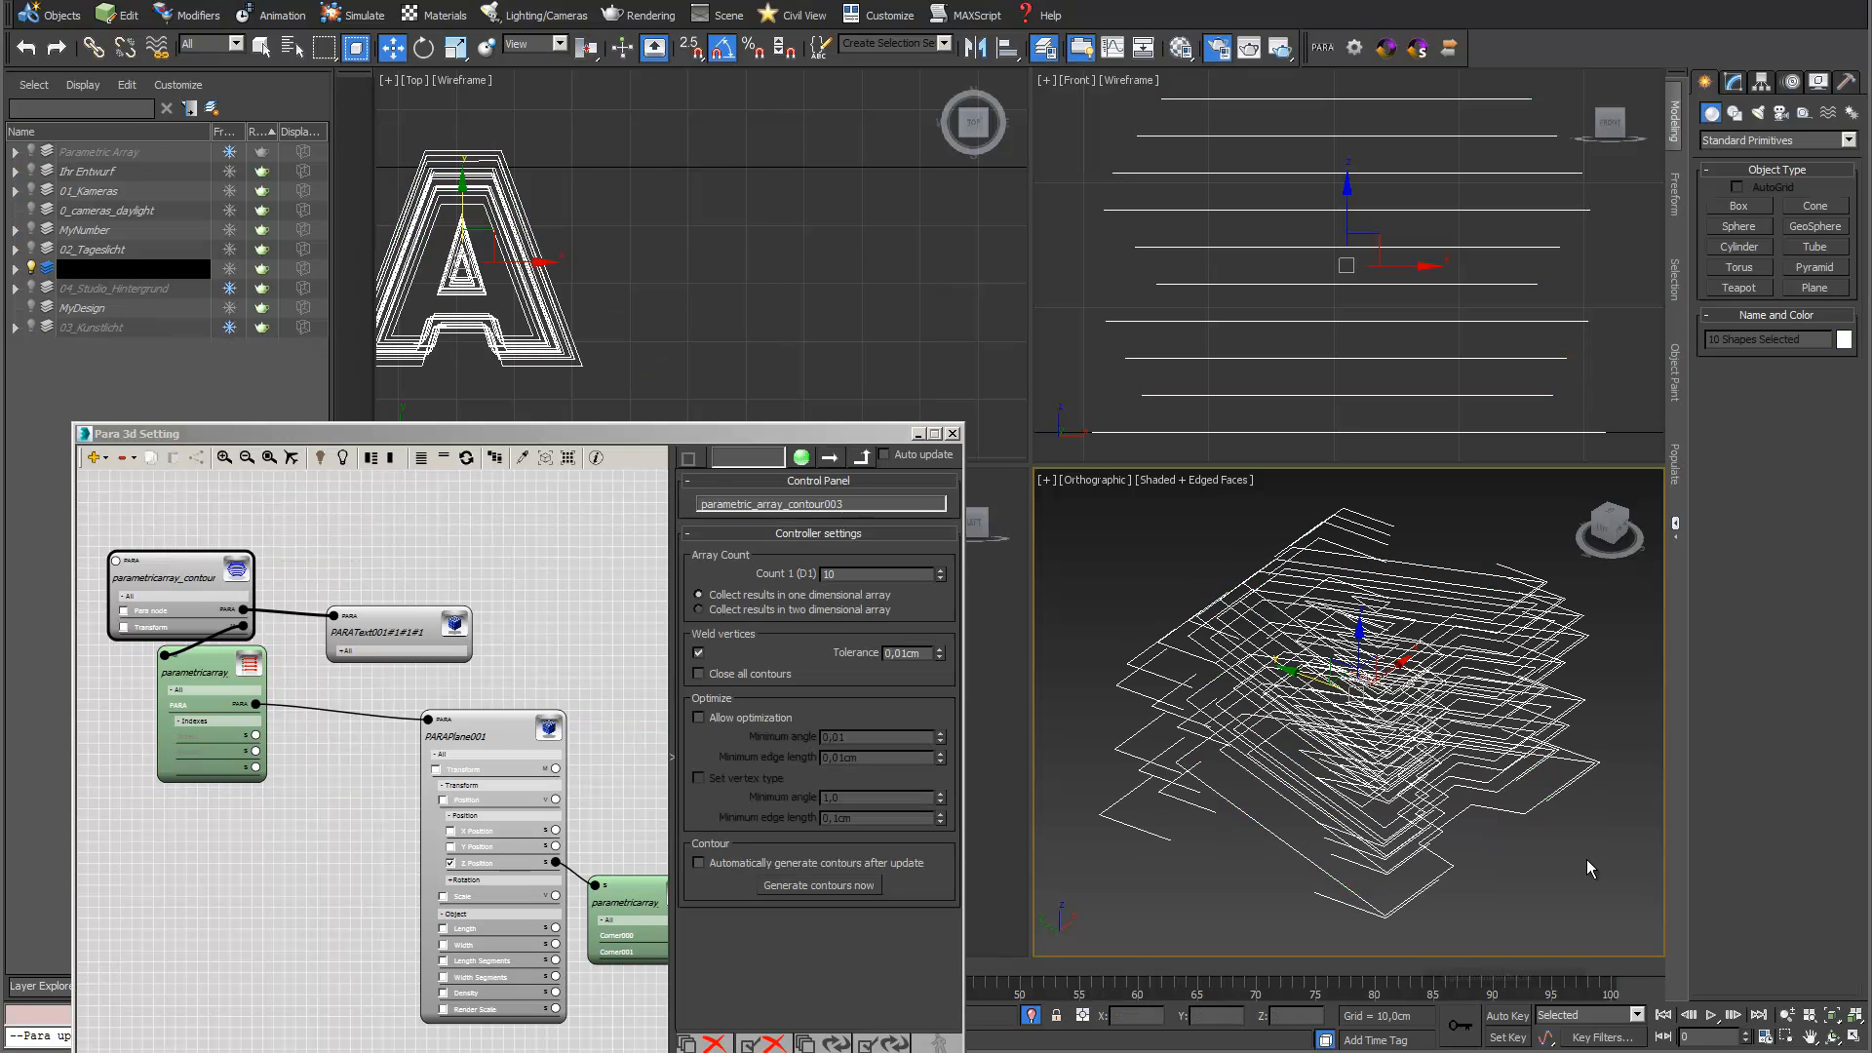
pyautogui.click(1191, 851)
pyautogui.click(1243, 741)
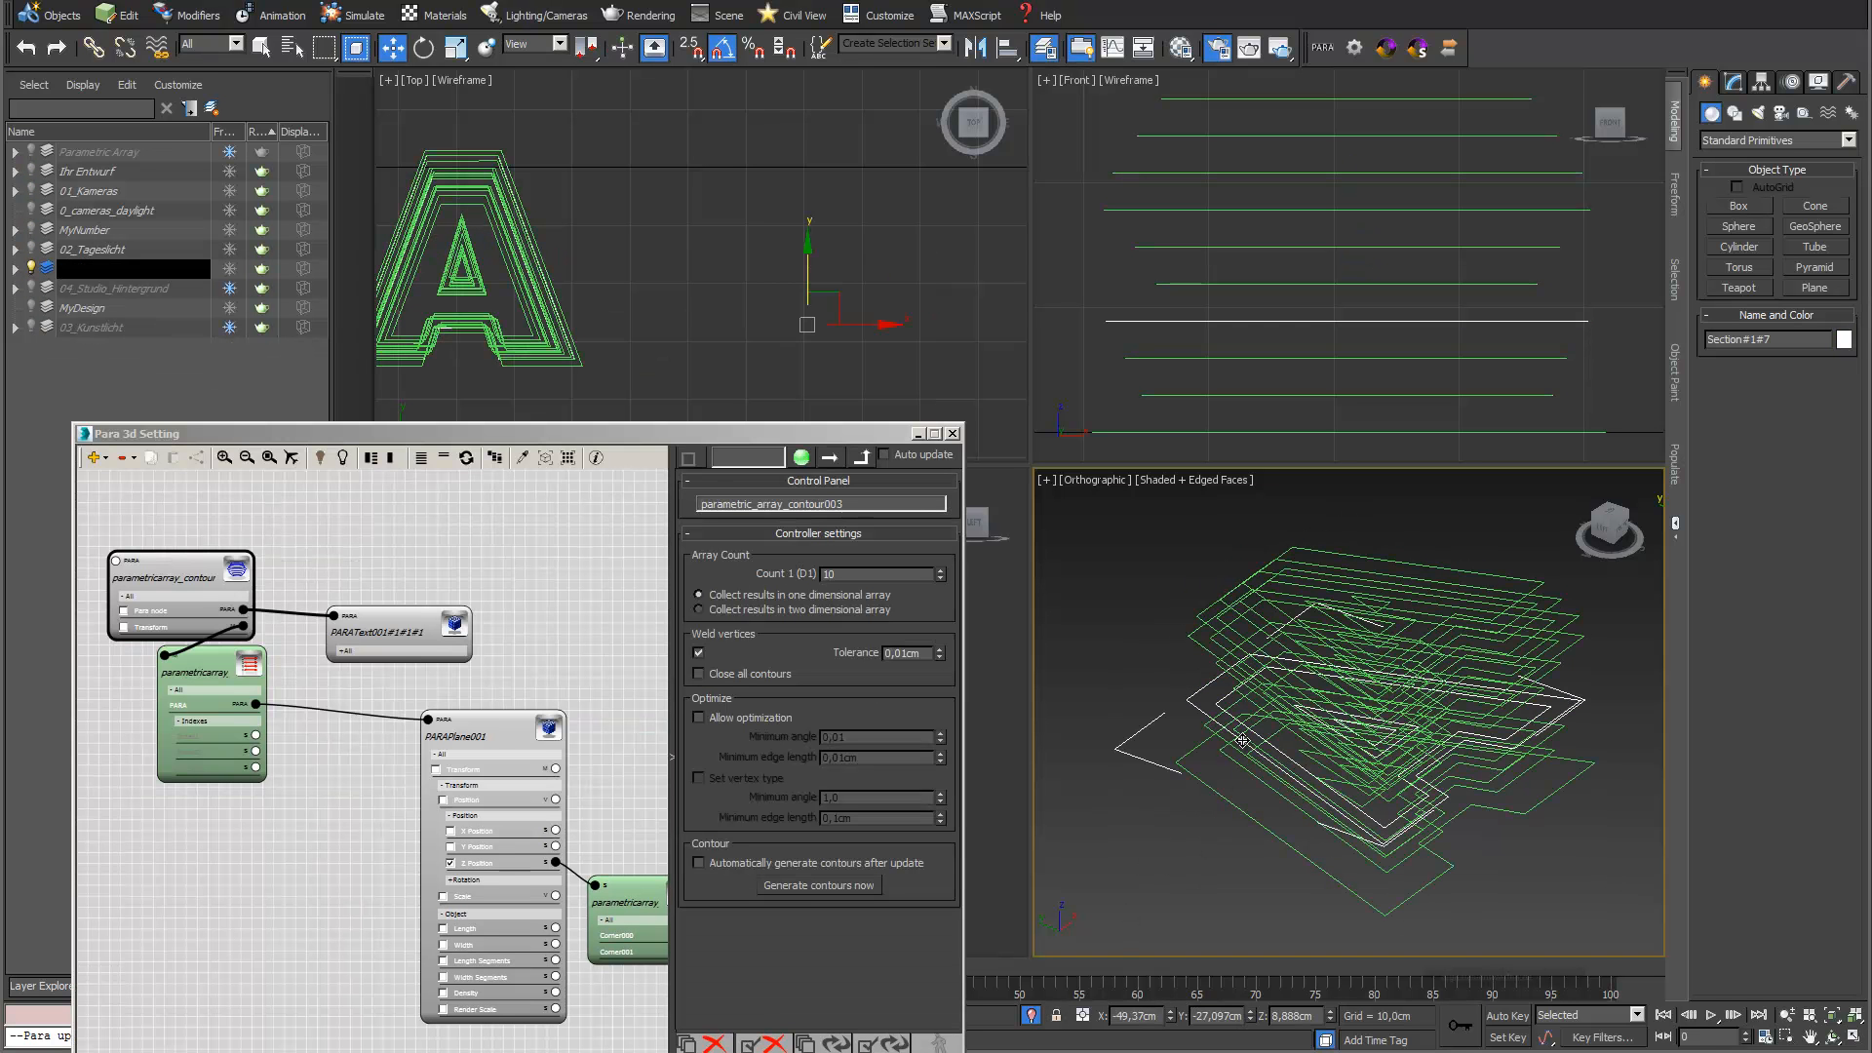
pyautogui.click(1031, 1017)
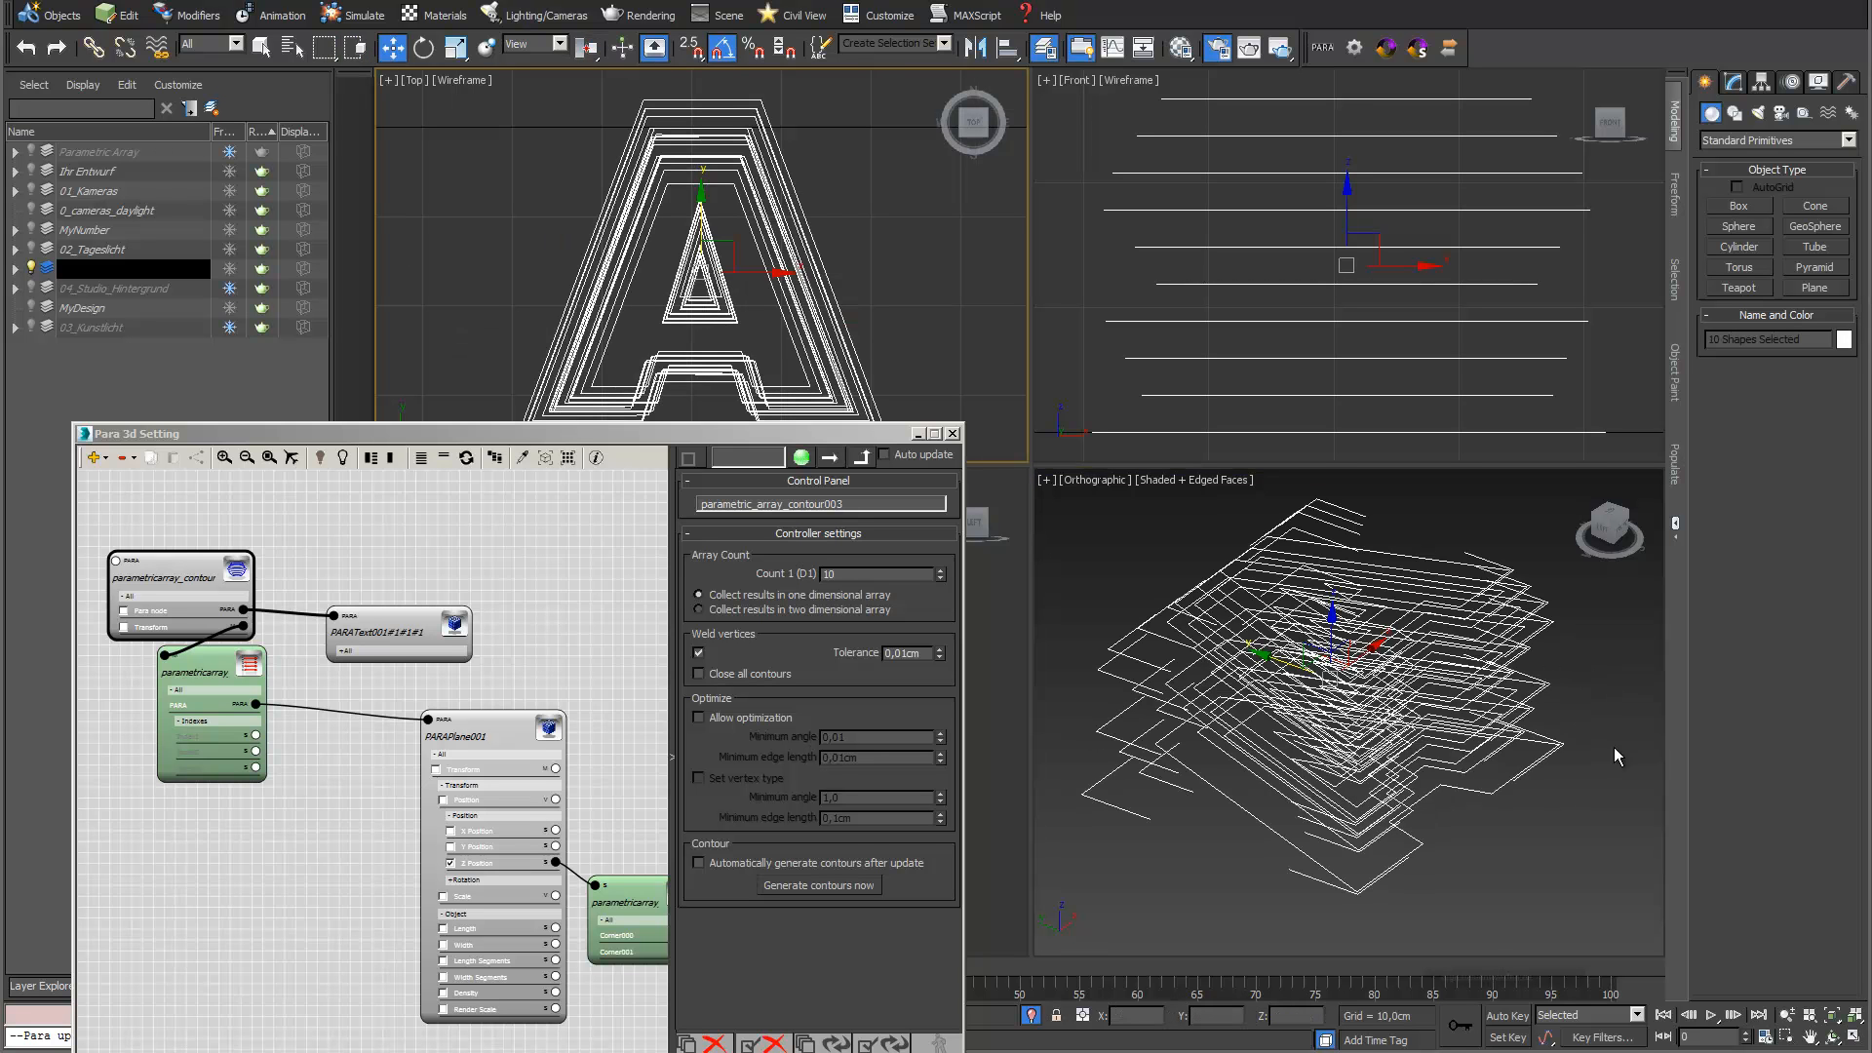
# Try a Shell modifier directly on all the selected contours, check the result in the Orthographic view and undo it
pyautogui.click(1735, 83)
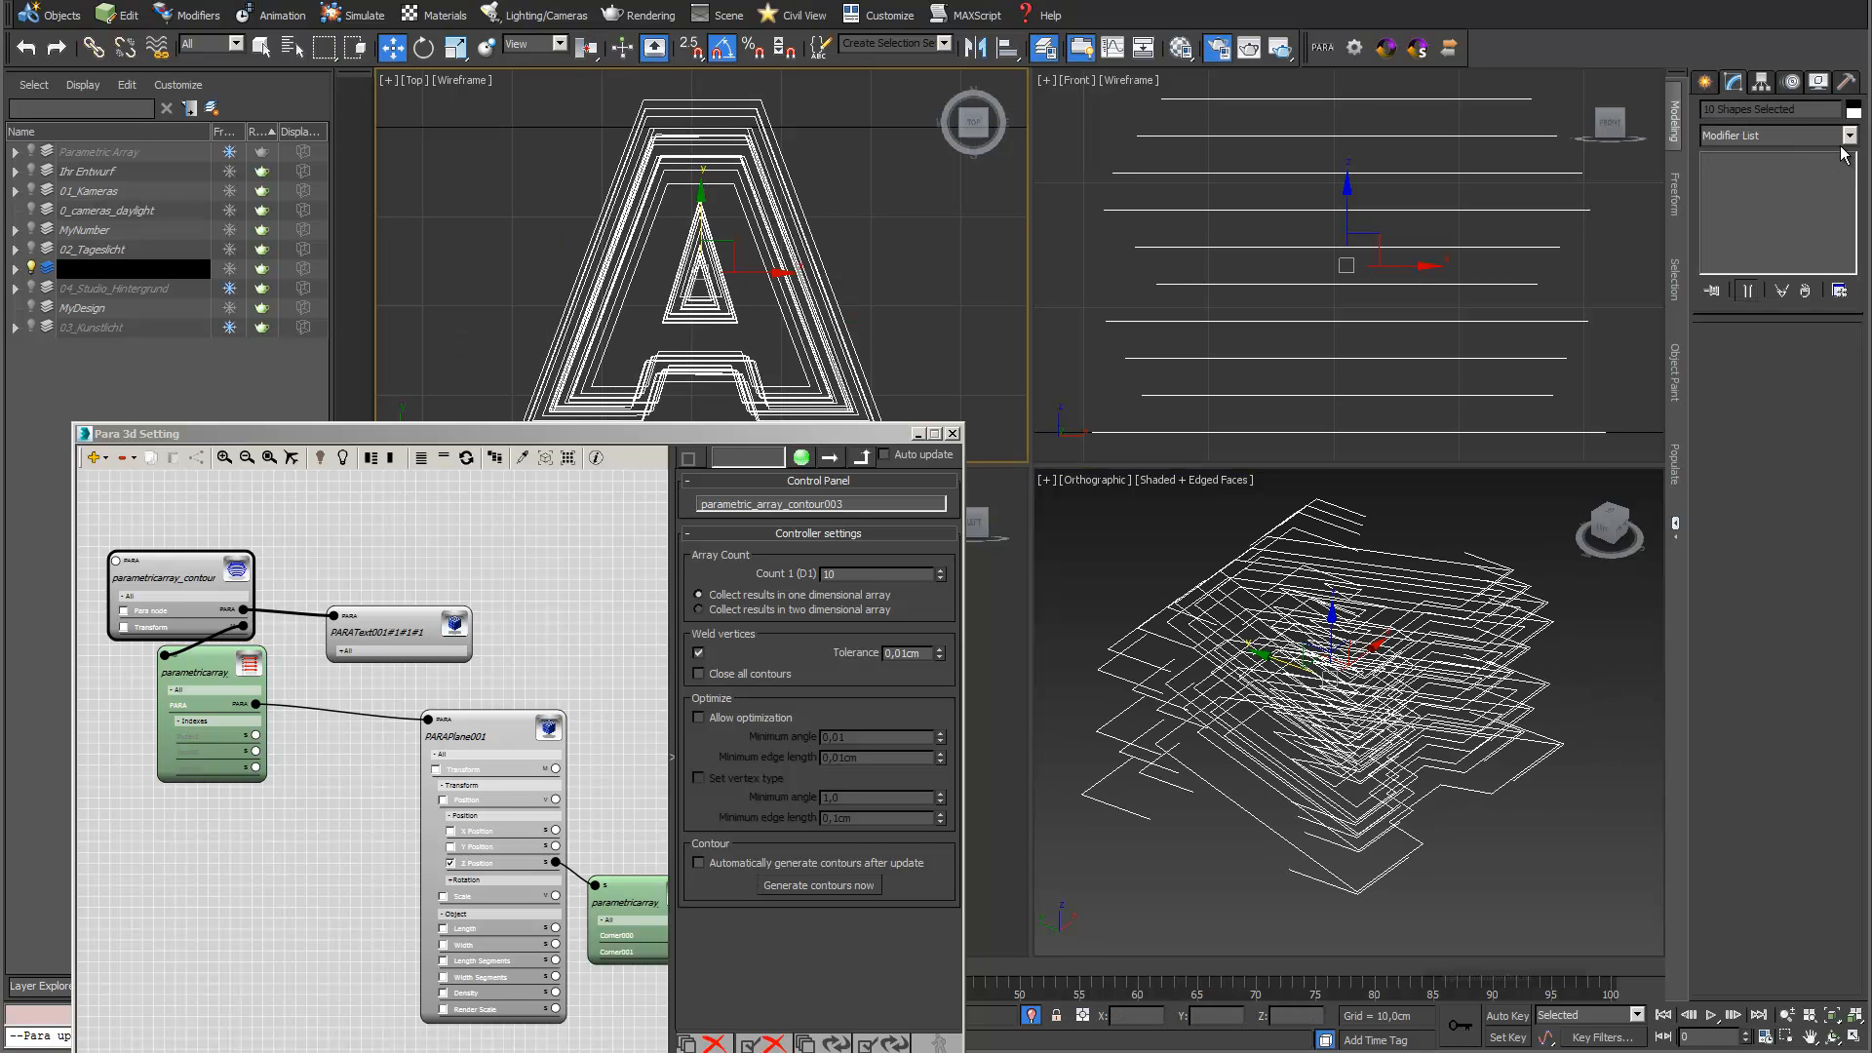
pyautogui.click(1848, 136)
pyautogui.scroll(-10, 1803, 381)
pyautogui.scroll(-3, 1845, 696)
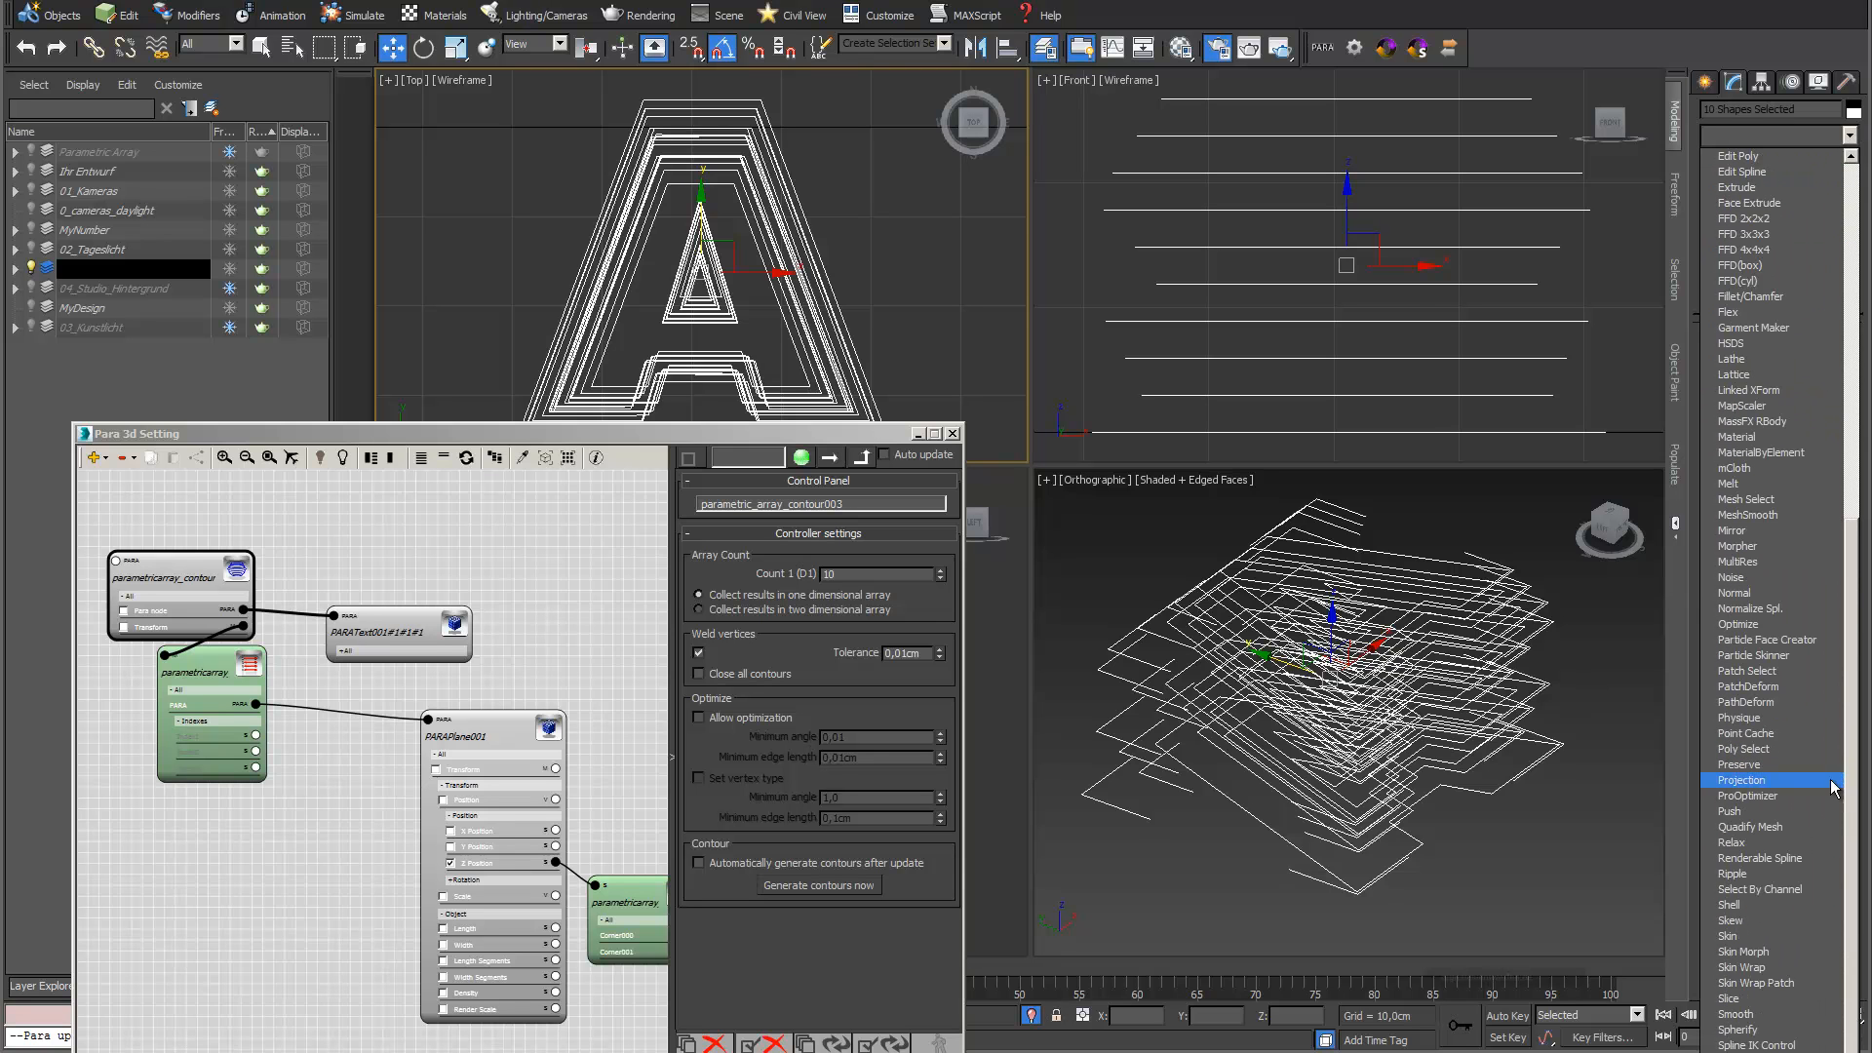
pyautogui.click(1816, 917)
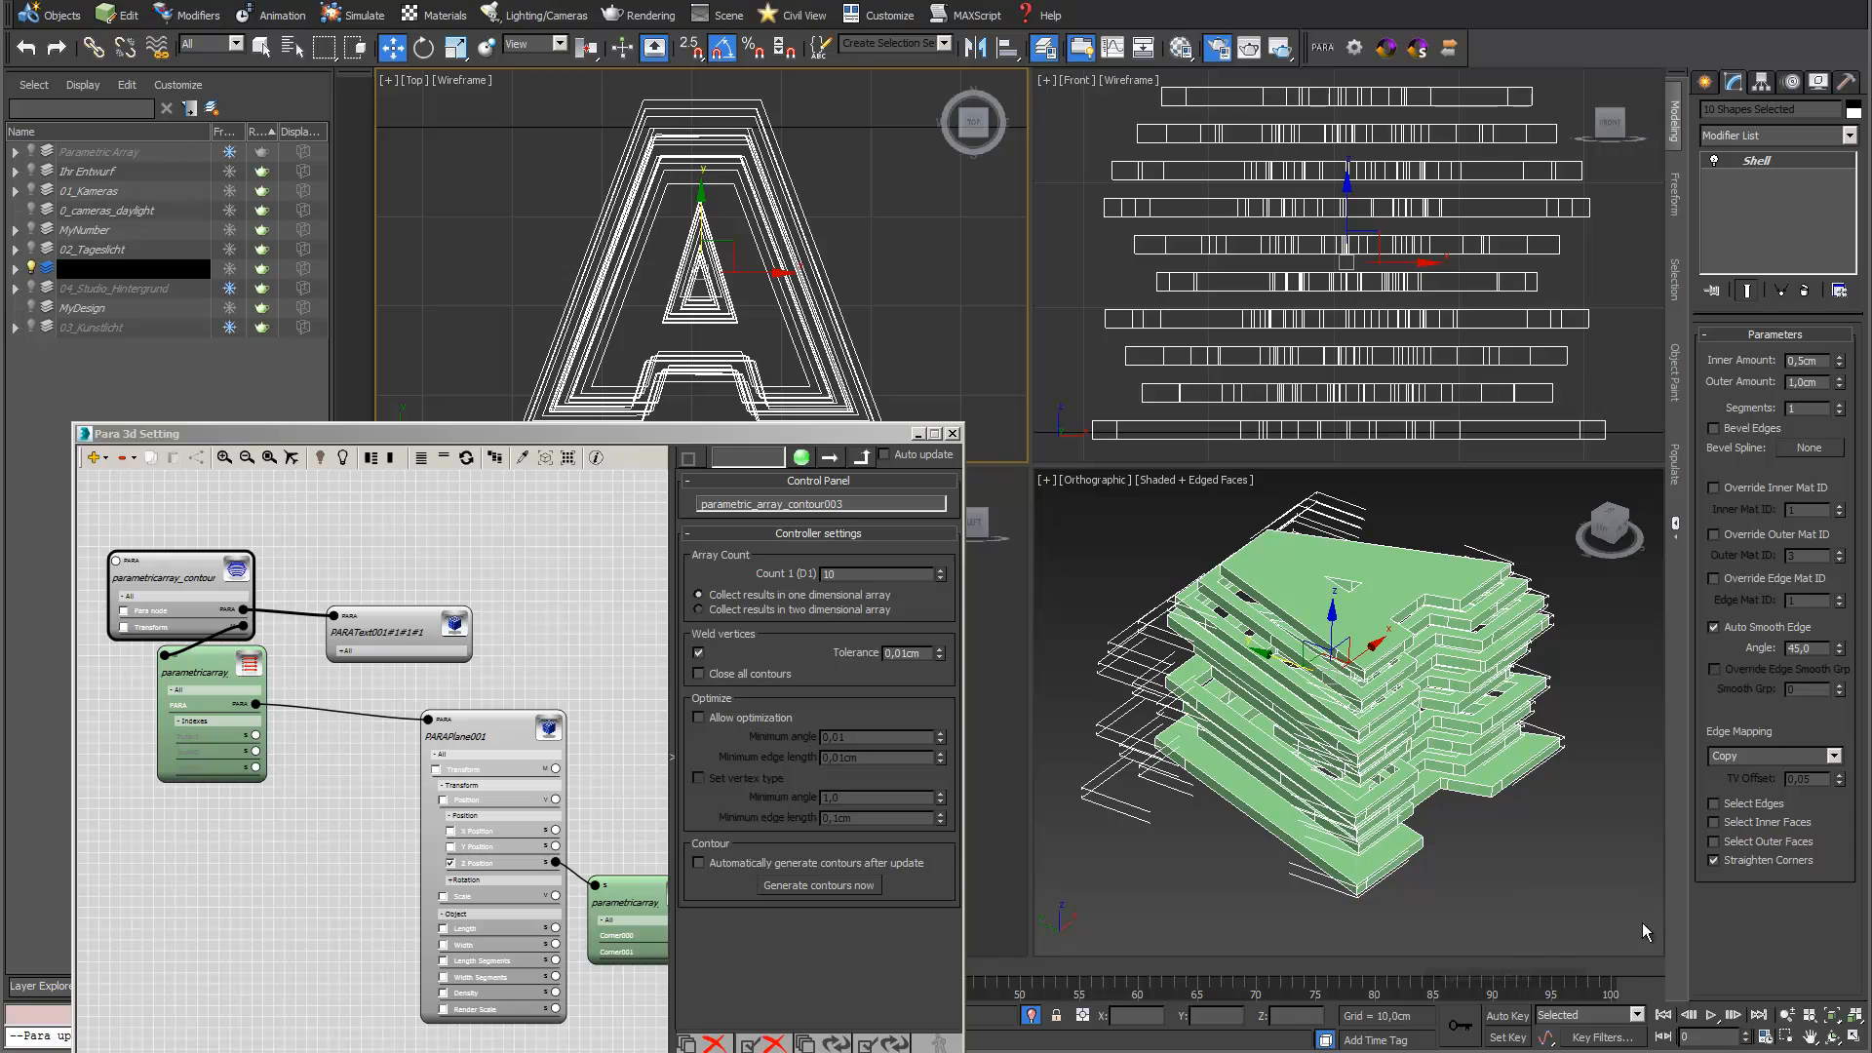
pyautogui.click(1831, 1038)
pyautogui.moveTo(1344, 730); pyautogui.dragTo(1338, 648)
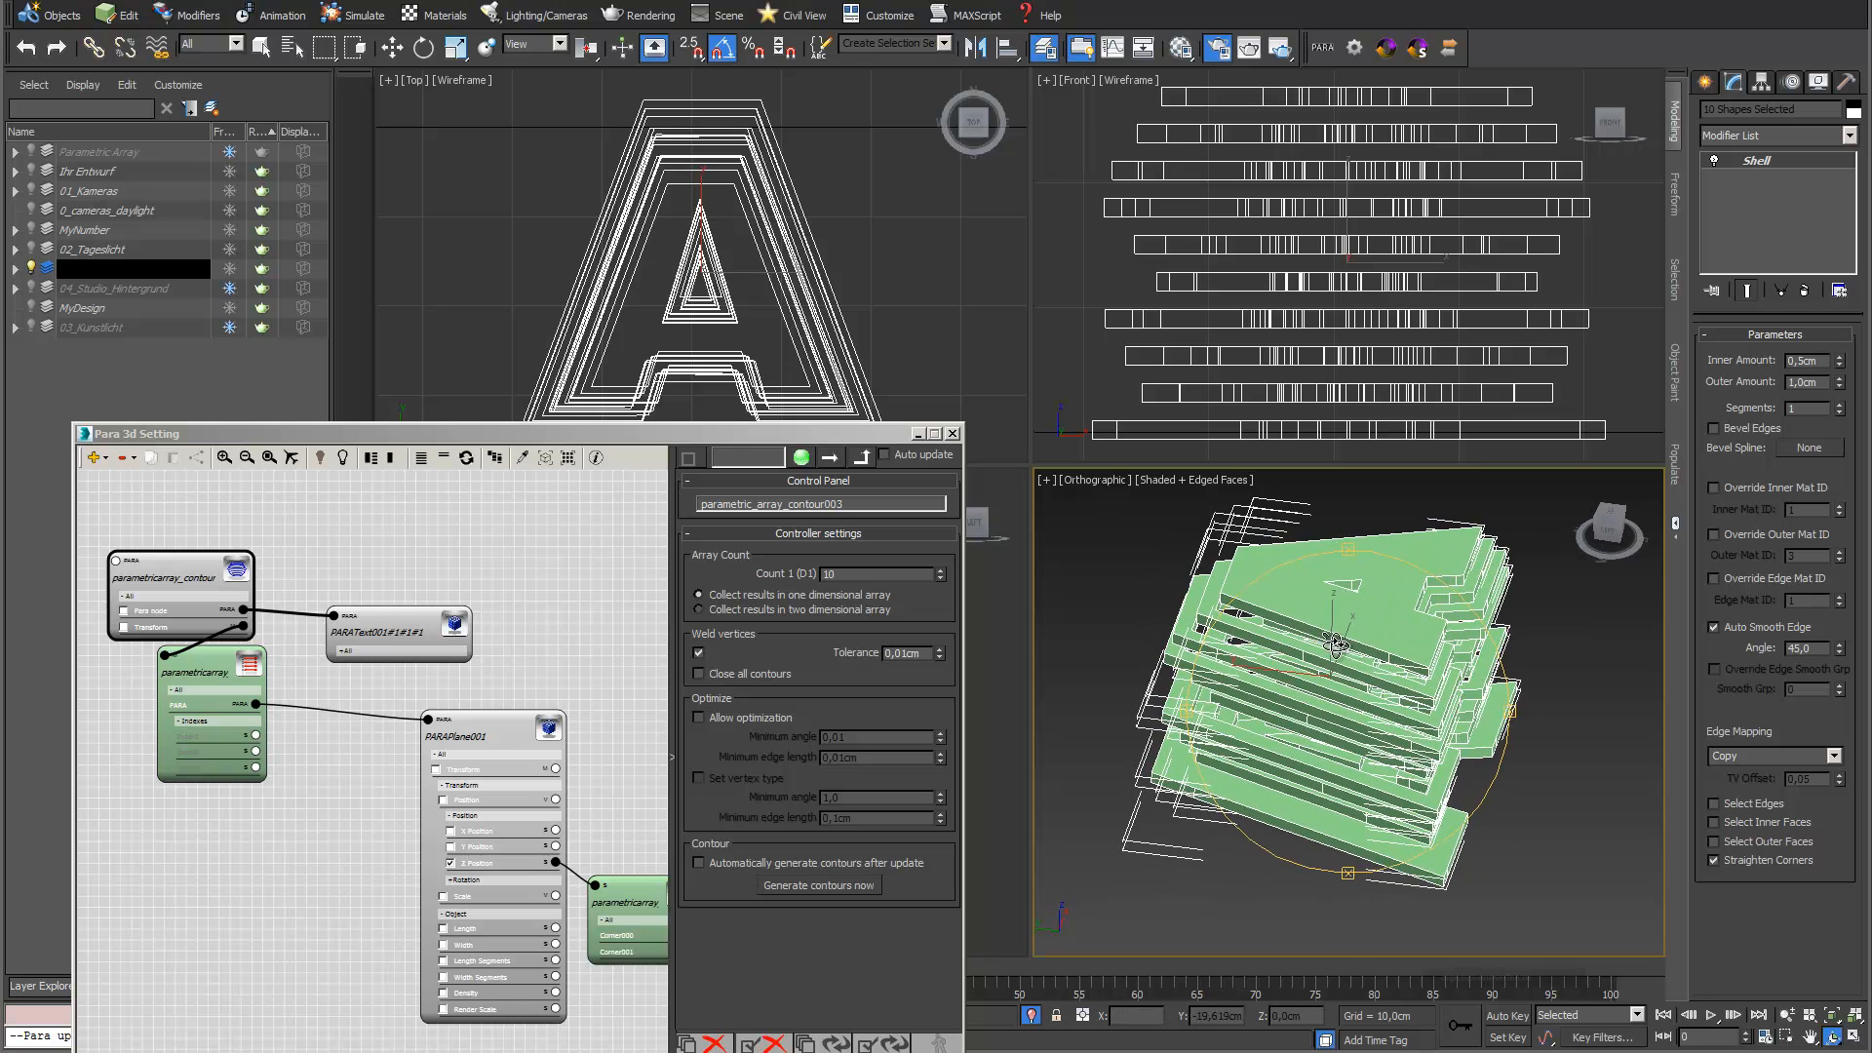
pyautogui.click(137, 1)
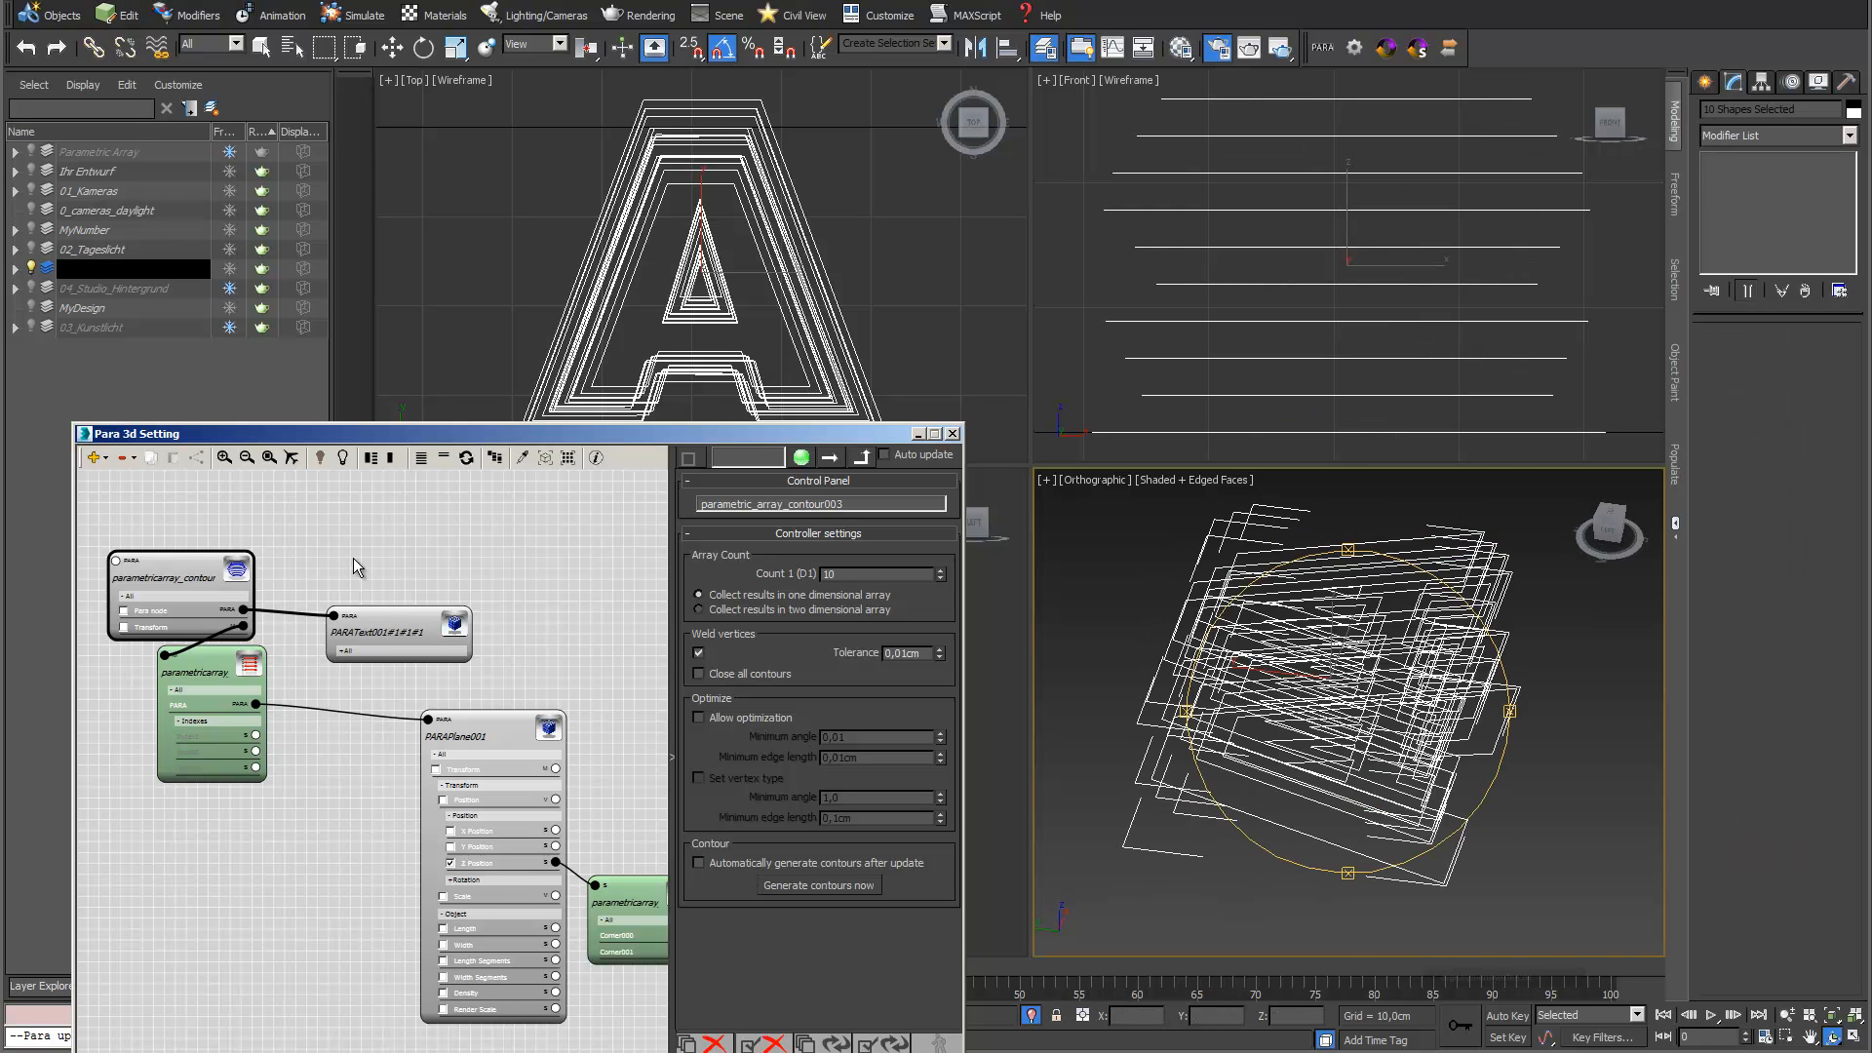
# Add a PARA reference array node above the Contour generator and connect its Source to the generator
pyautogui.moveTo(345, 531); pyautogui.dragTo(383, 567, button='middle')
pyautogui.click(96, 457)
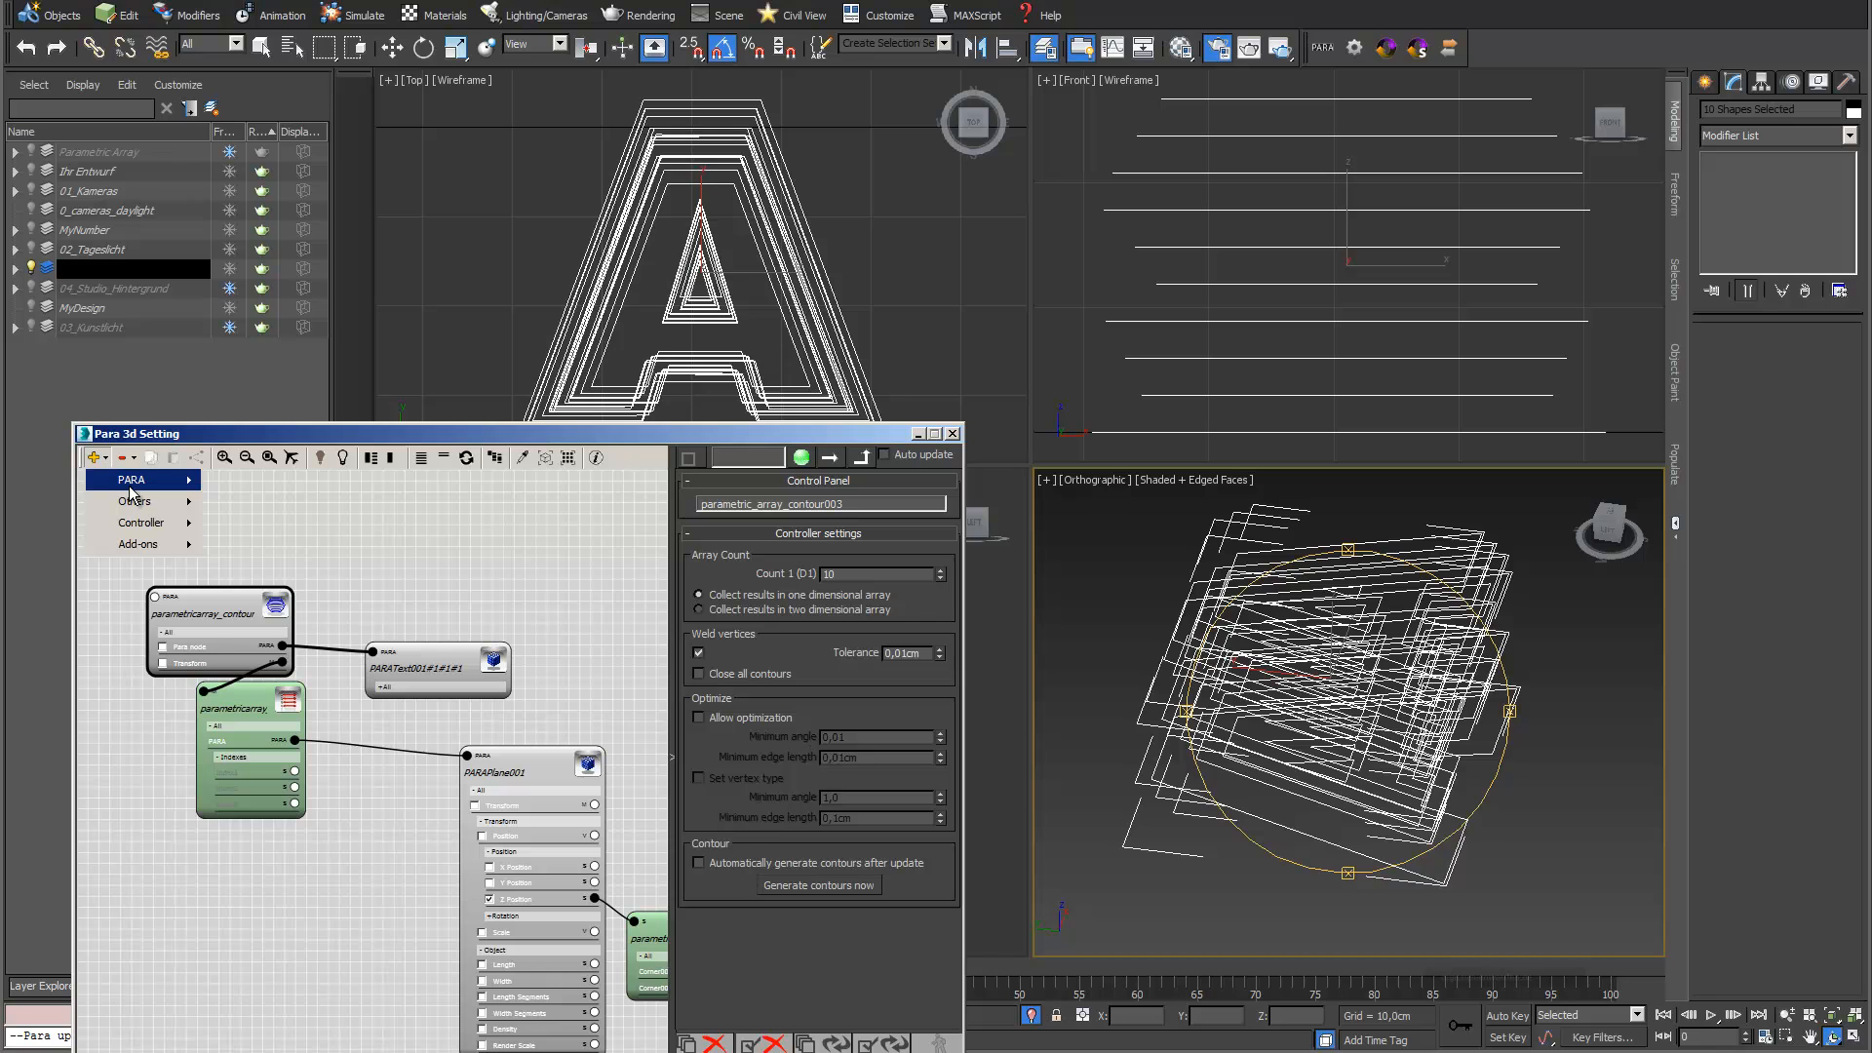
pyautogui.moveTo(146, 480)
pyautogui.click(259, 481)
pyautogui.moveTo(290, 835); pyautogui.dragTo(379, 533)
pyautogui.click(843, 575)
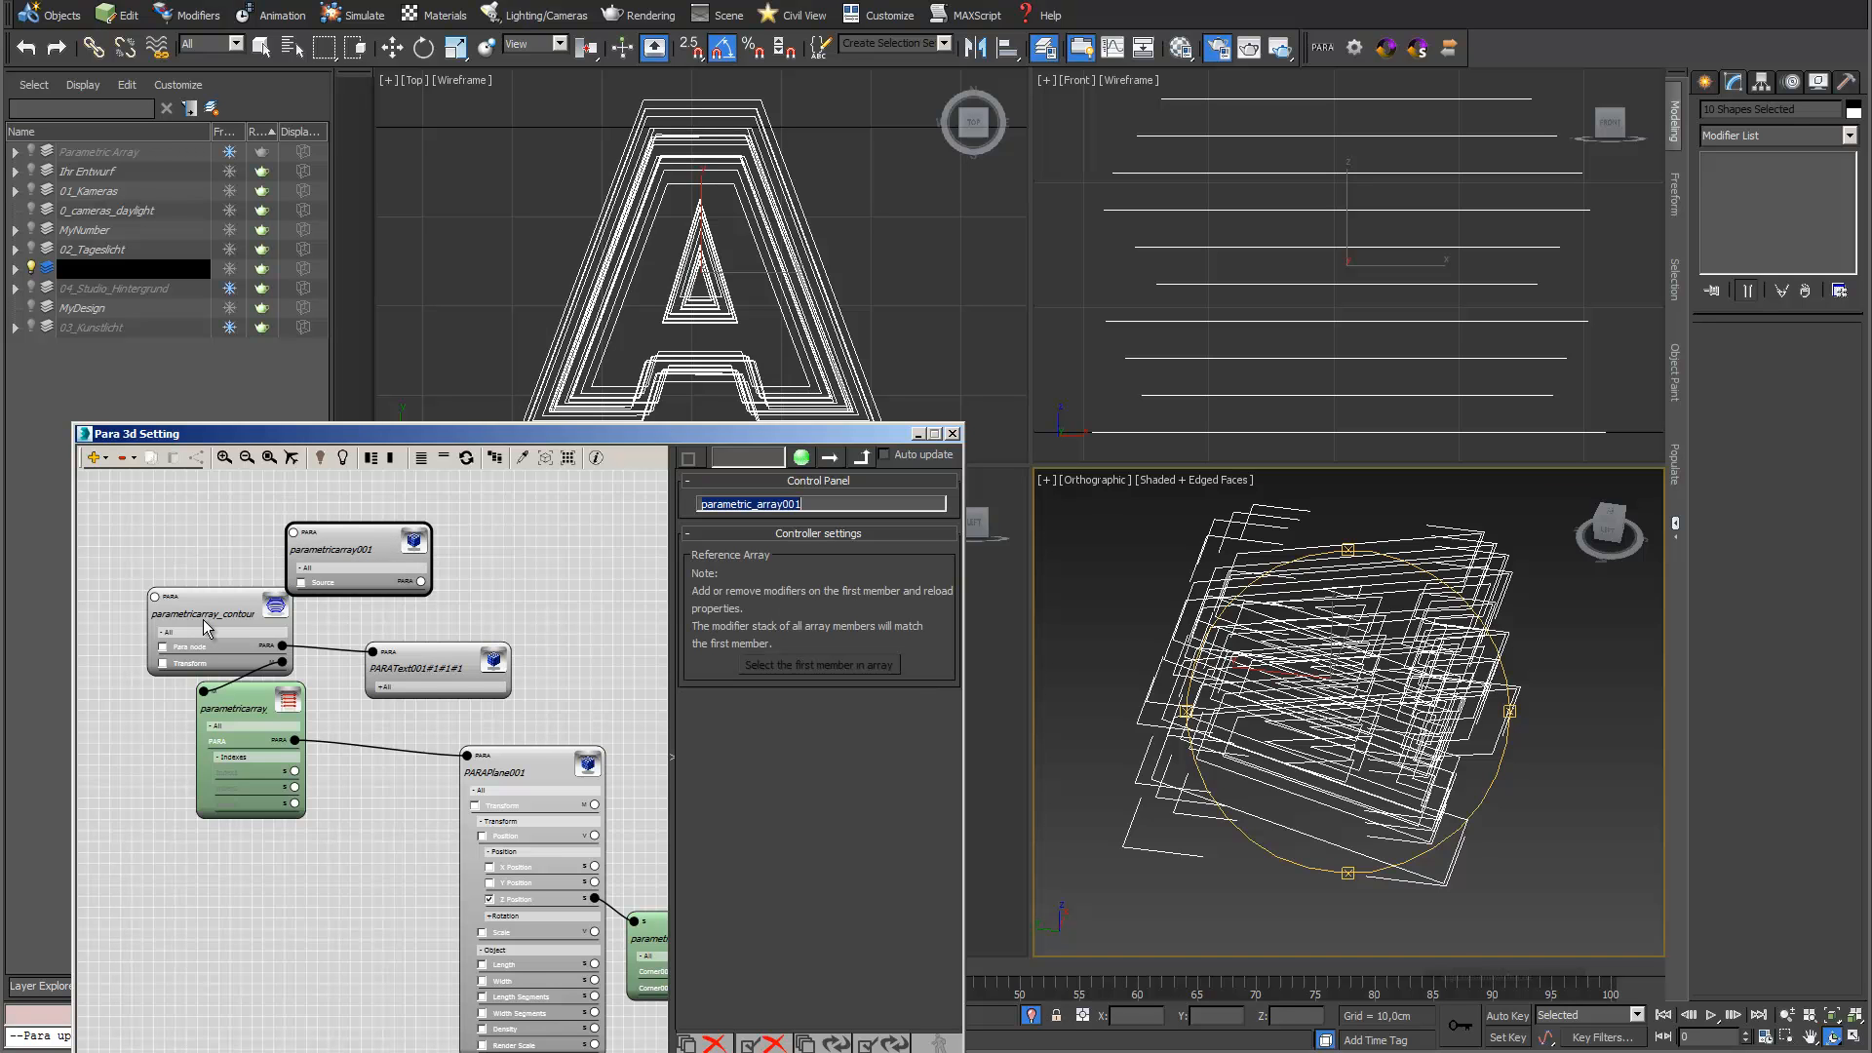
pyautogui.moveTo(421, 582); pyautogui.dragTo(154, 595)
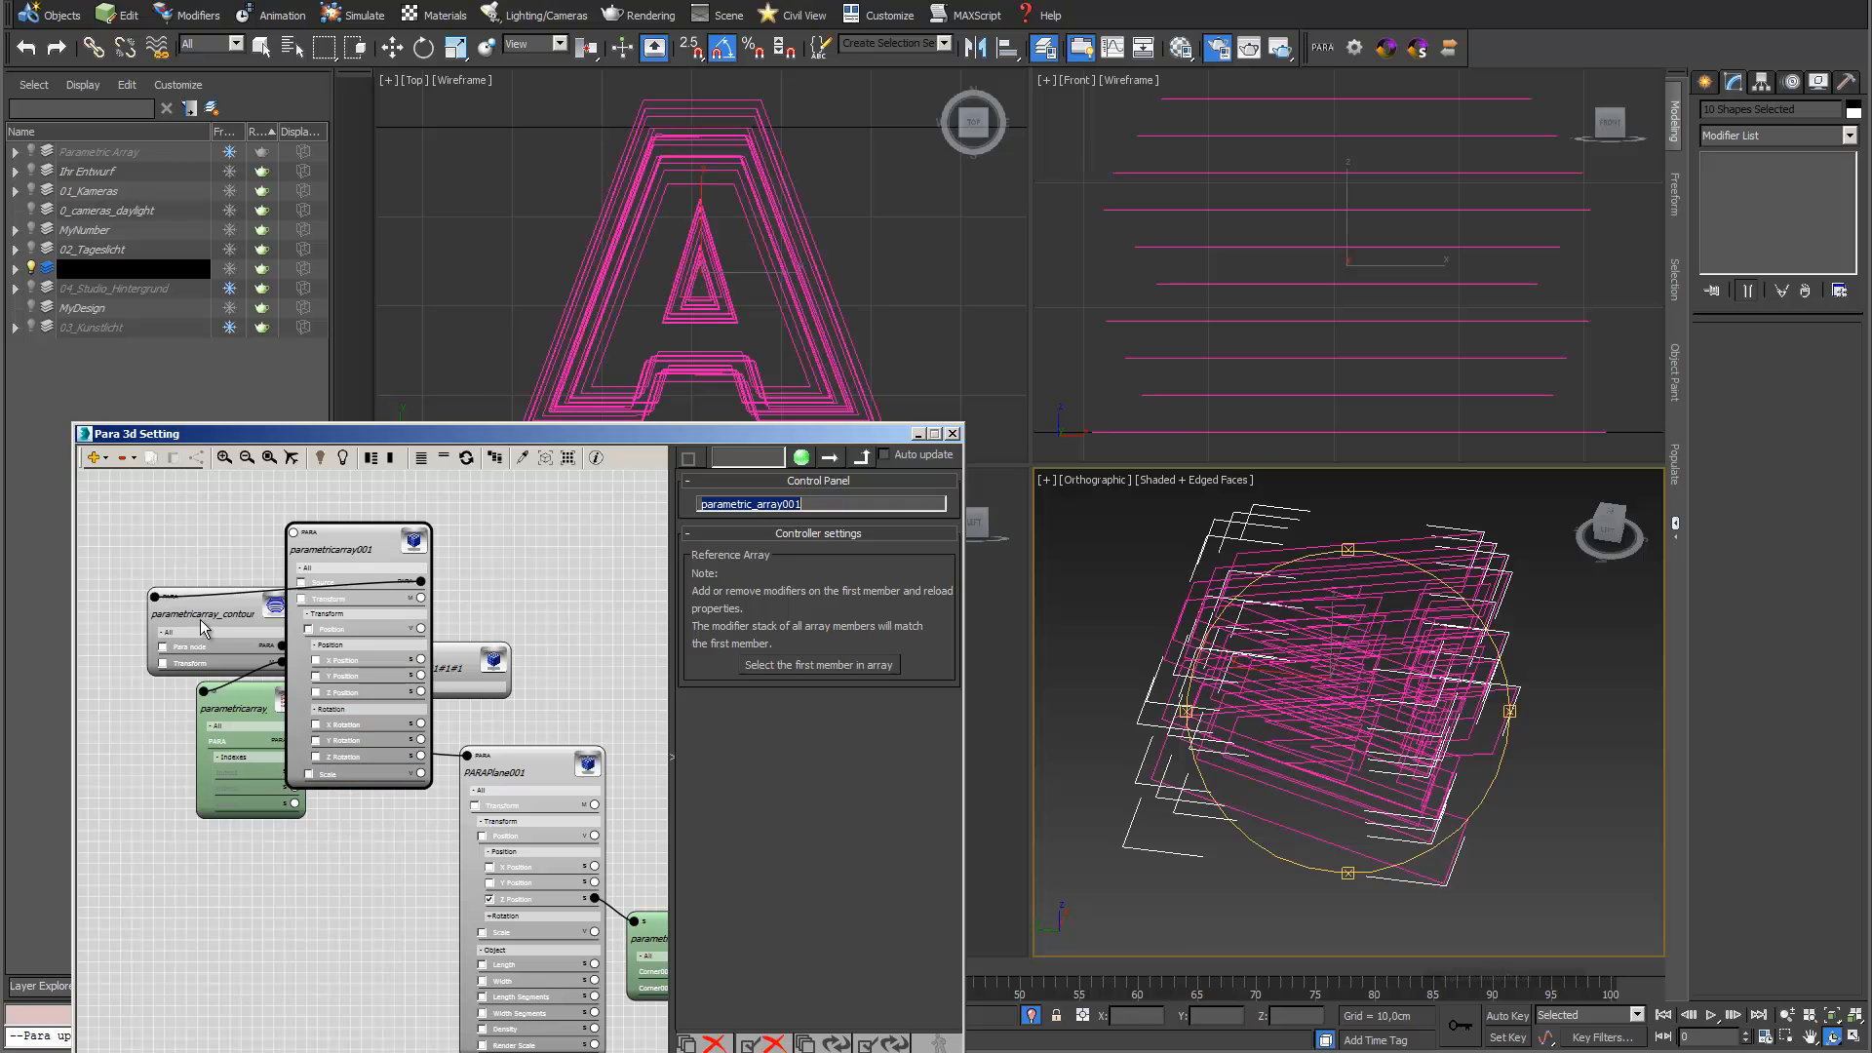
# Add a Shell modifier to the reference array's first member and reload the node's properties without accessing the spline vertices
pyautogui.click(849, 661)
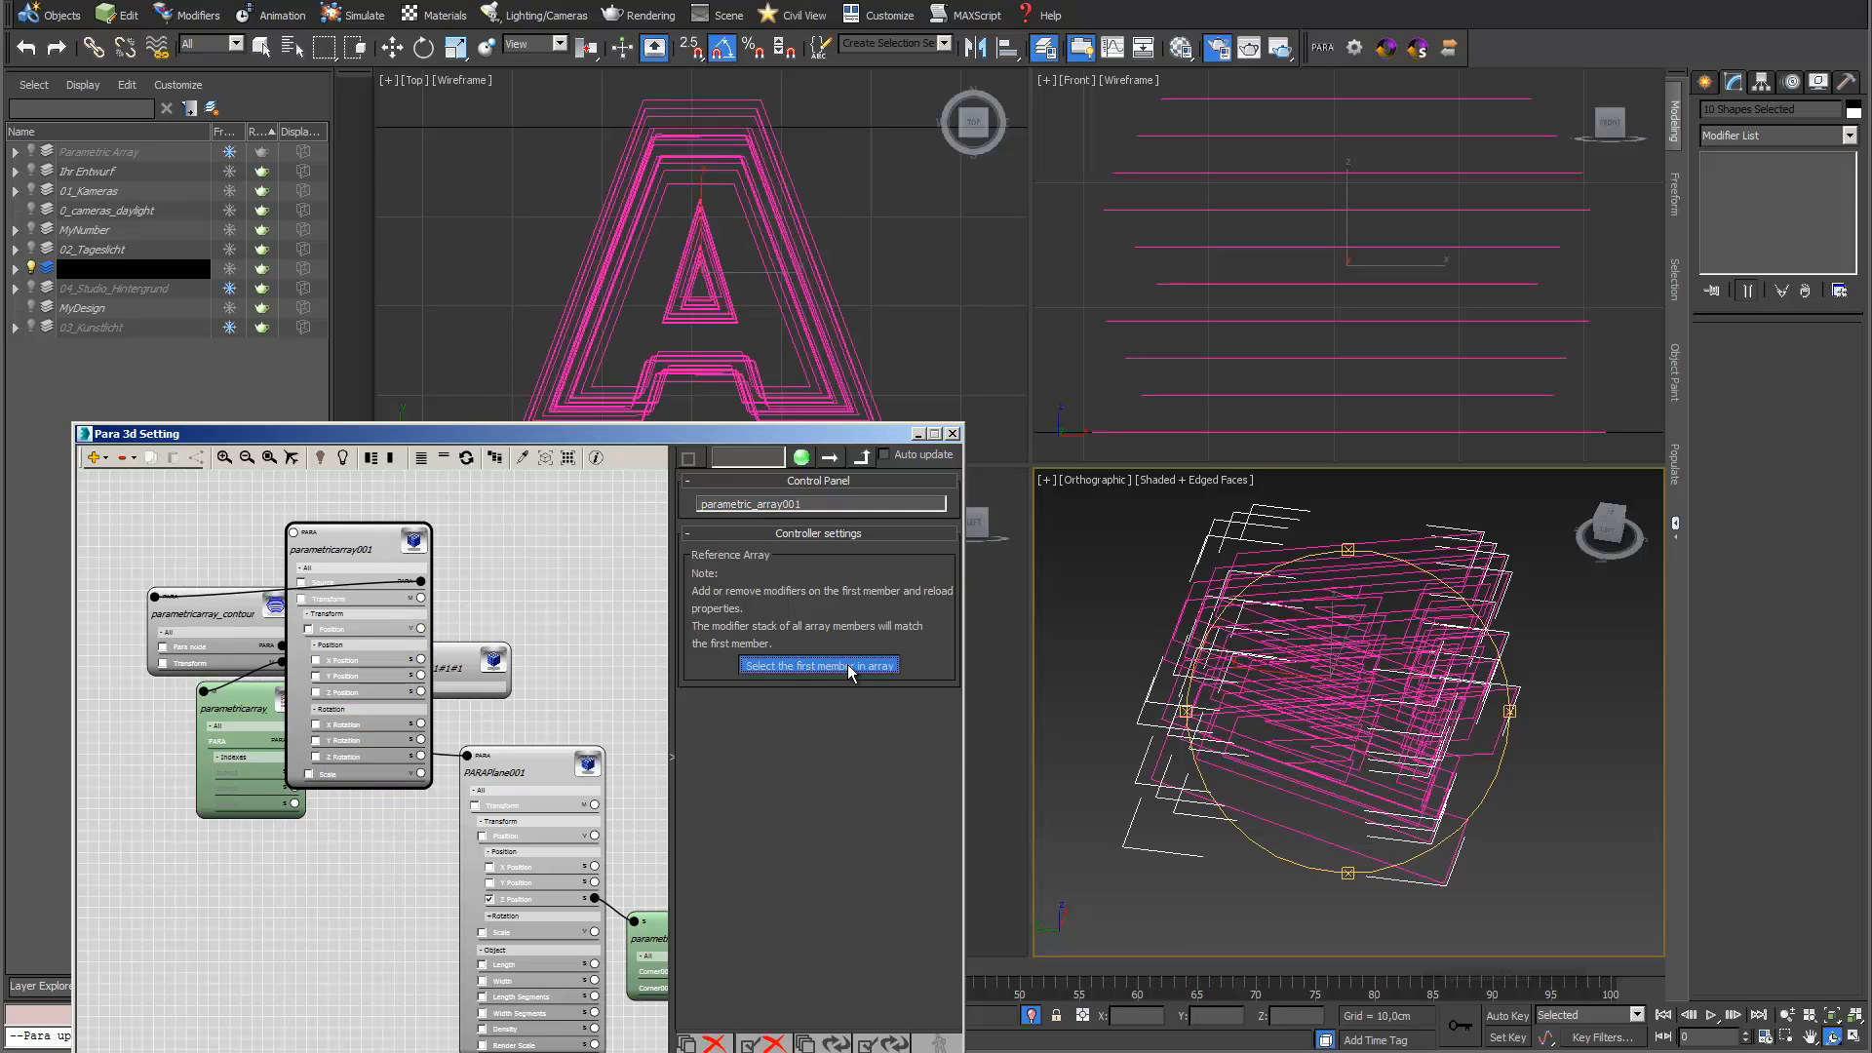
pyautogui.click(1849, 135)
pyautogui.scroll(-5, 1857, 585)
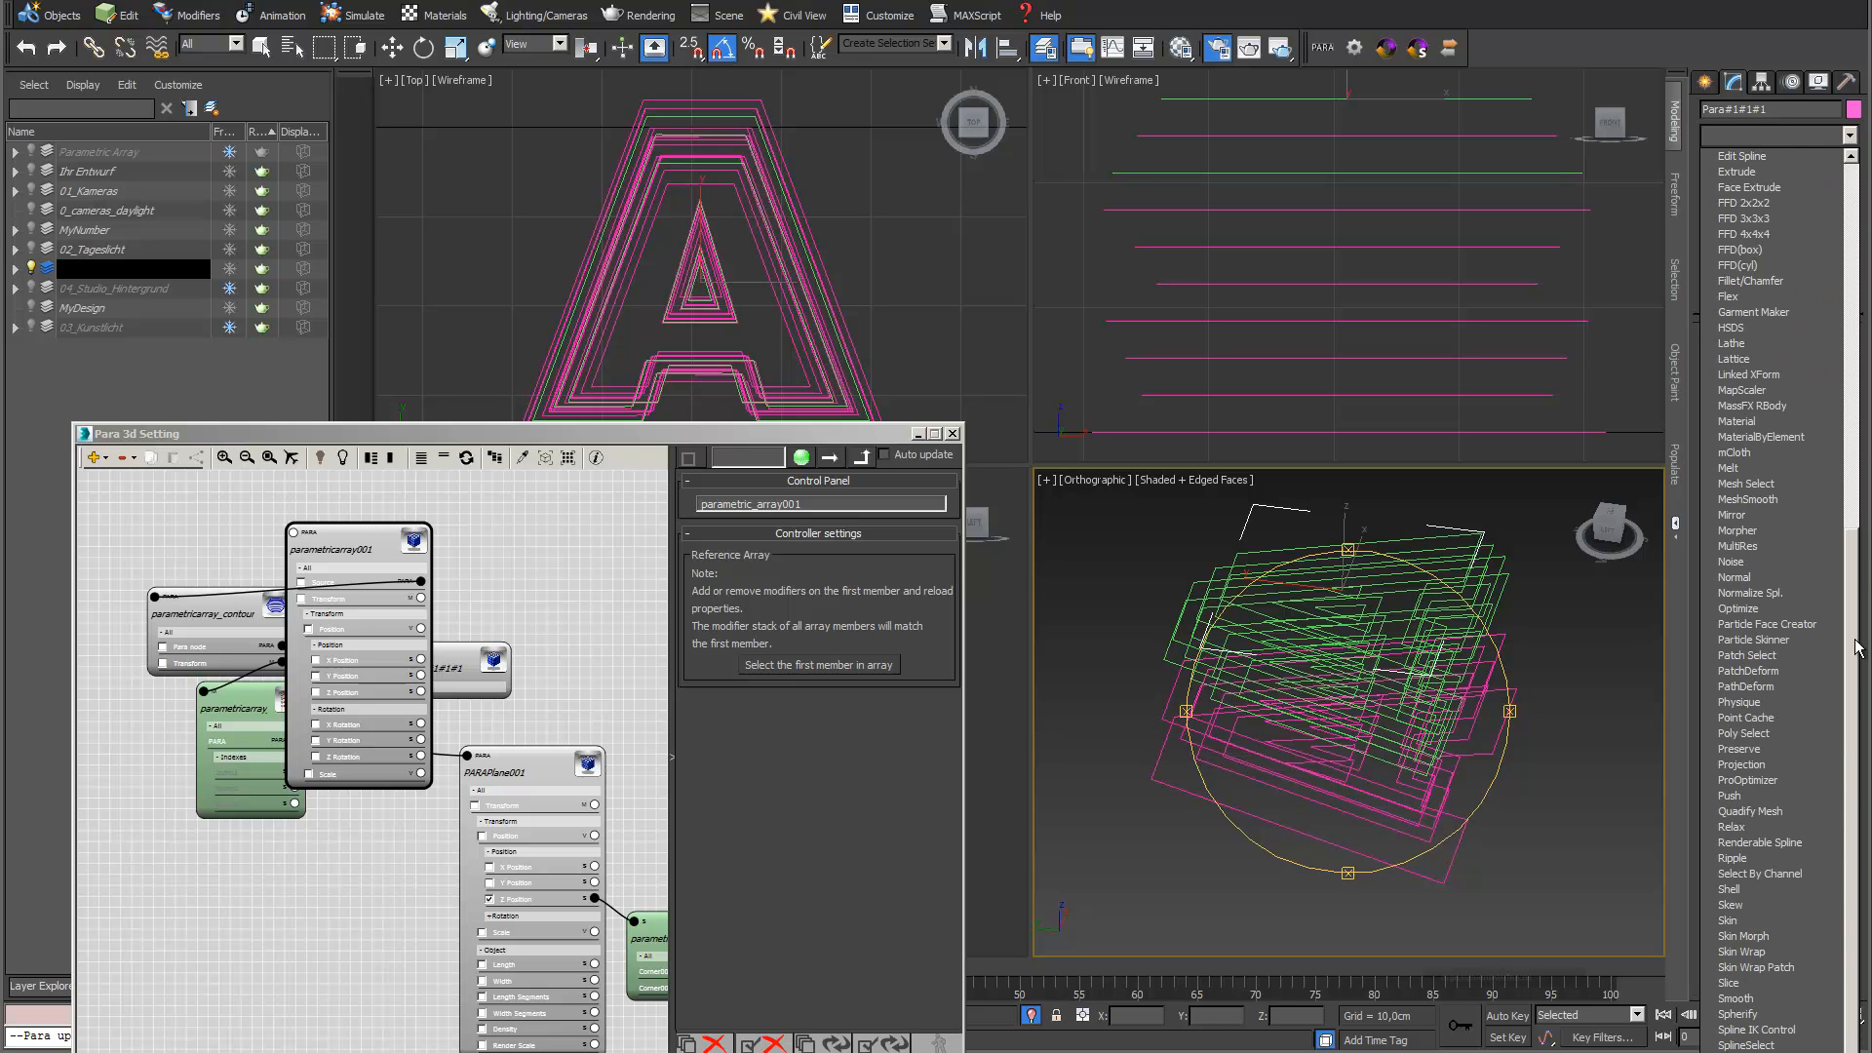
pyautogui.click(1733, 889)
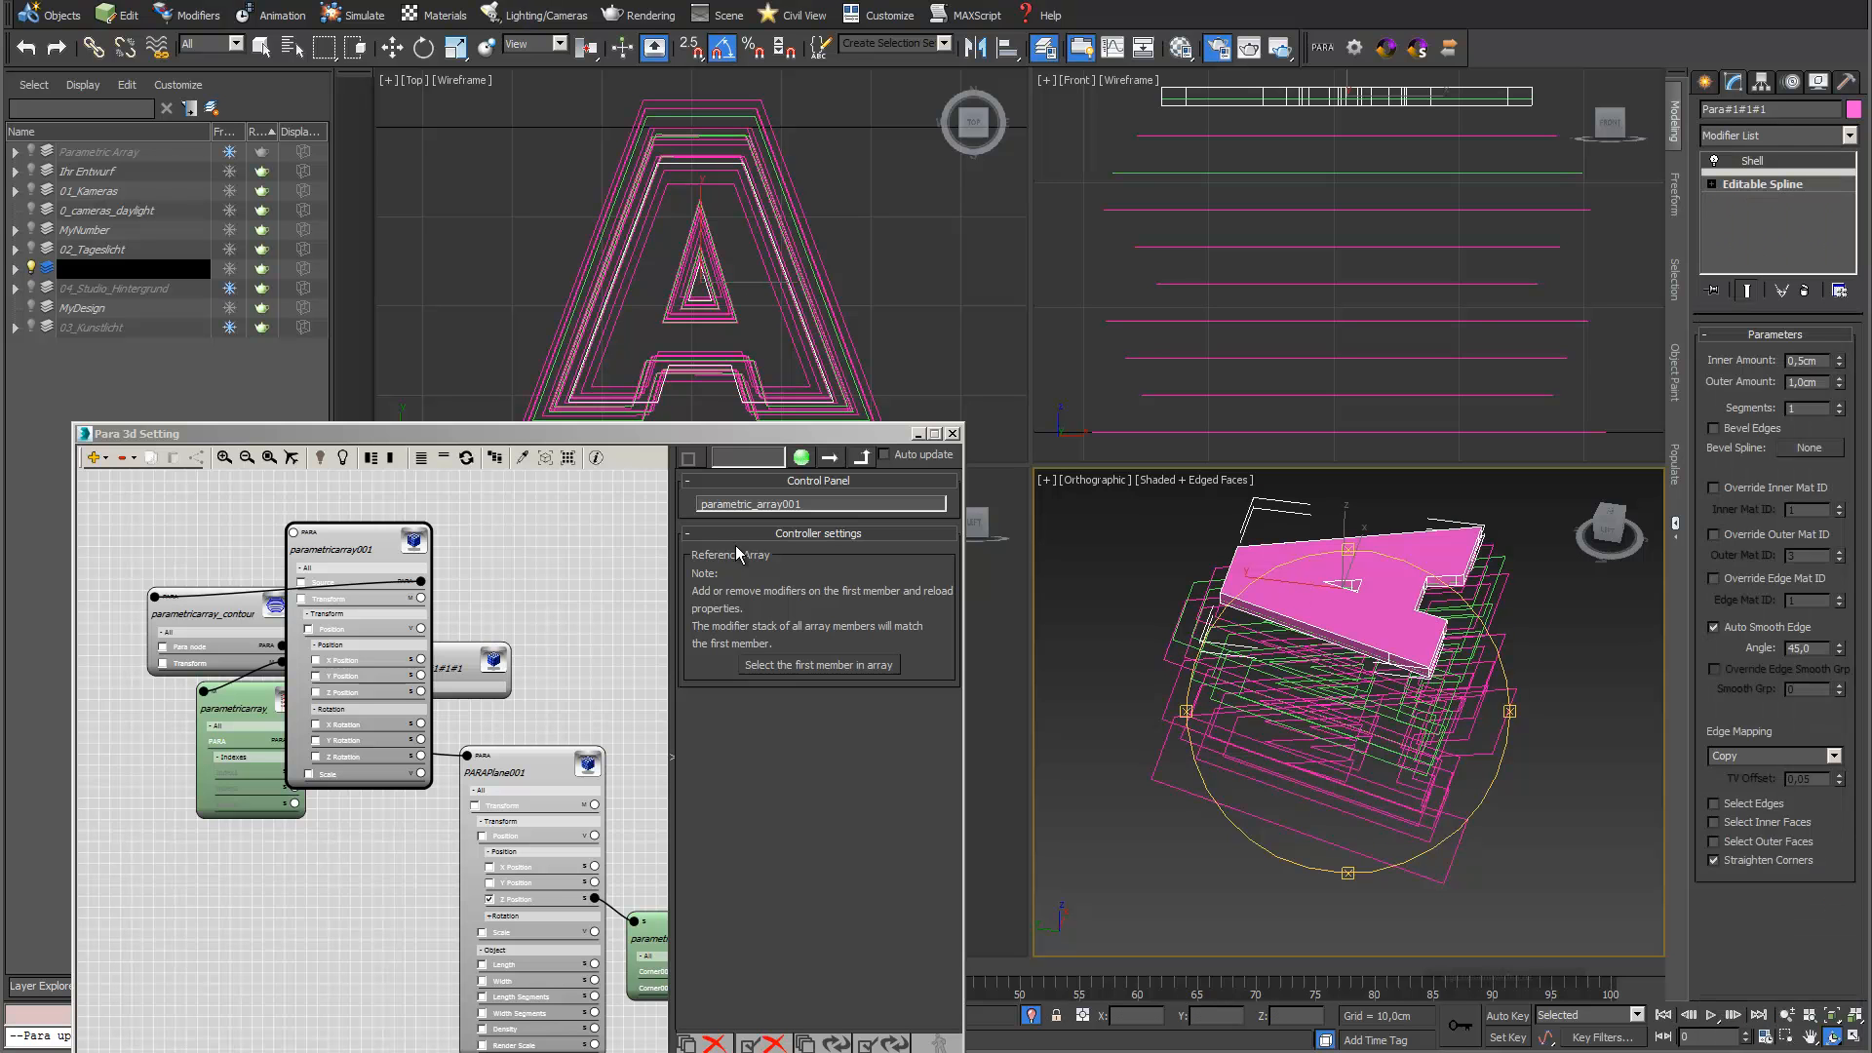
pyautogui.click(466, 457)
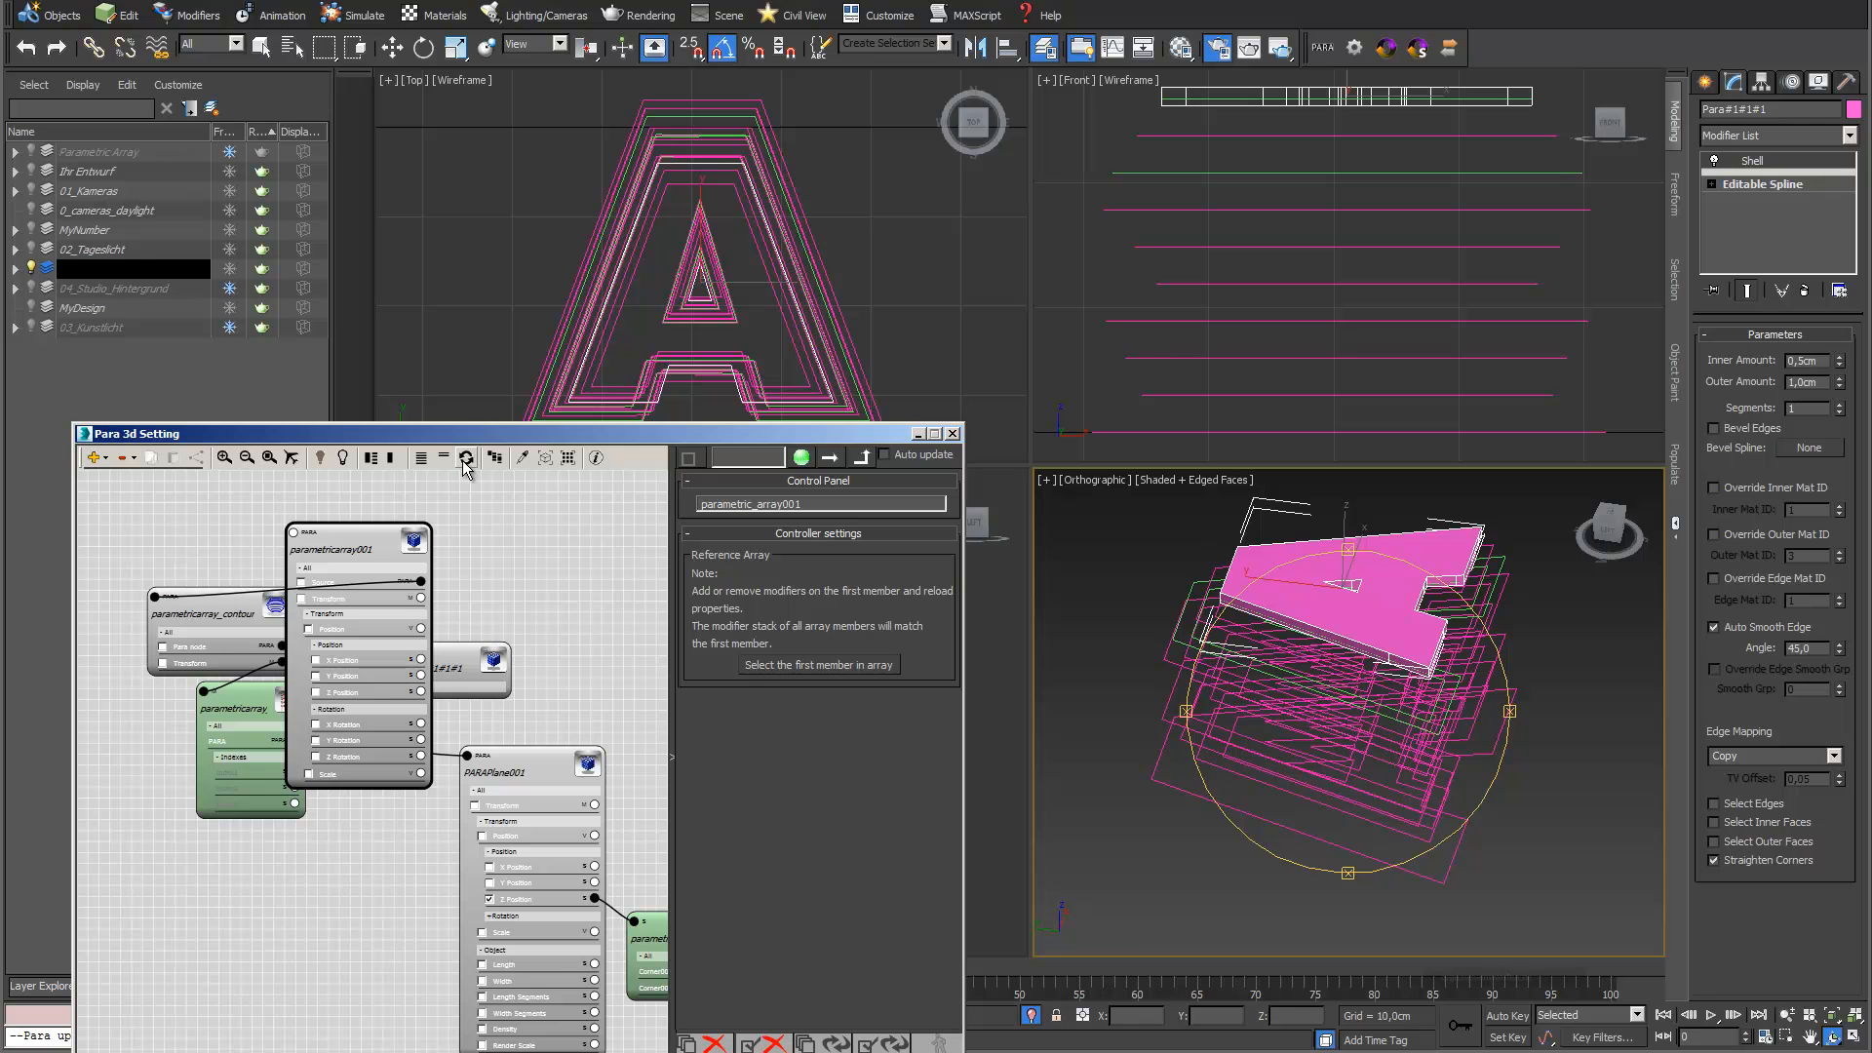
pyautogui.click(466, 459)
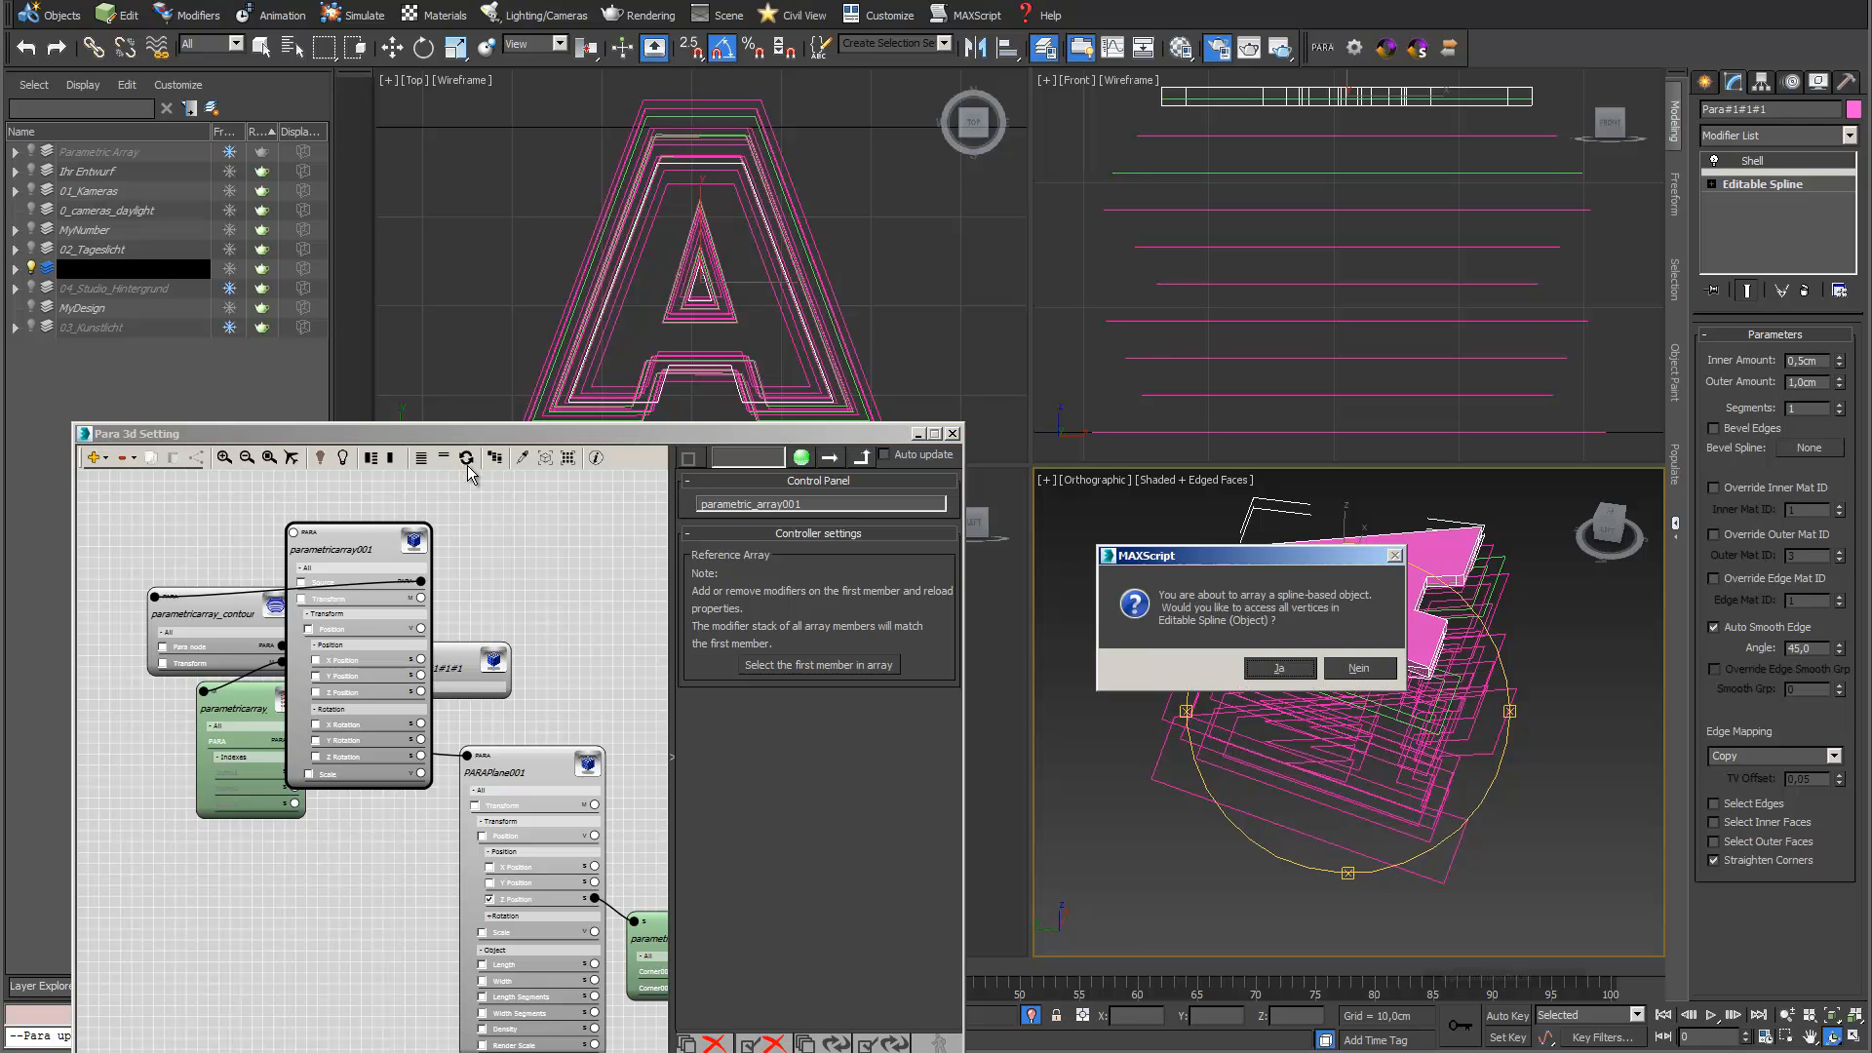
pyautogui.click(1358, 668)
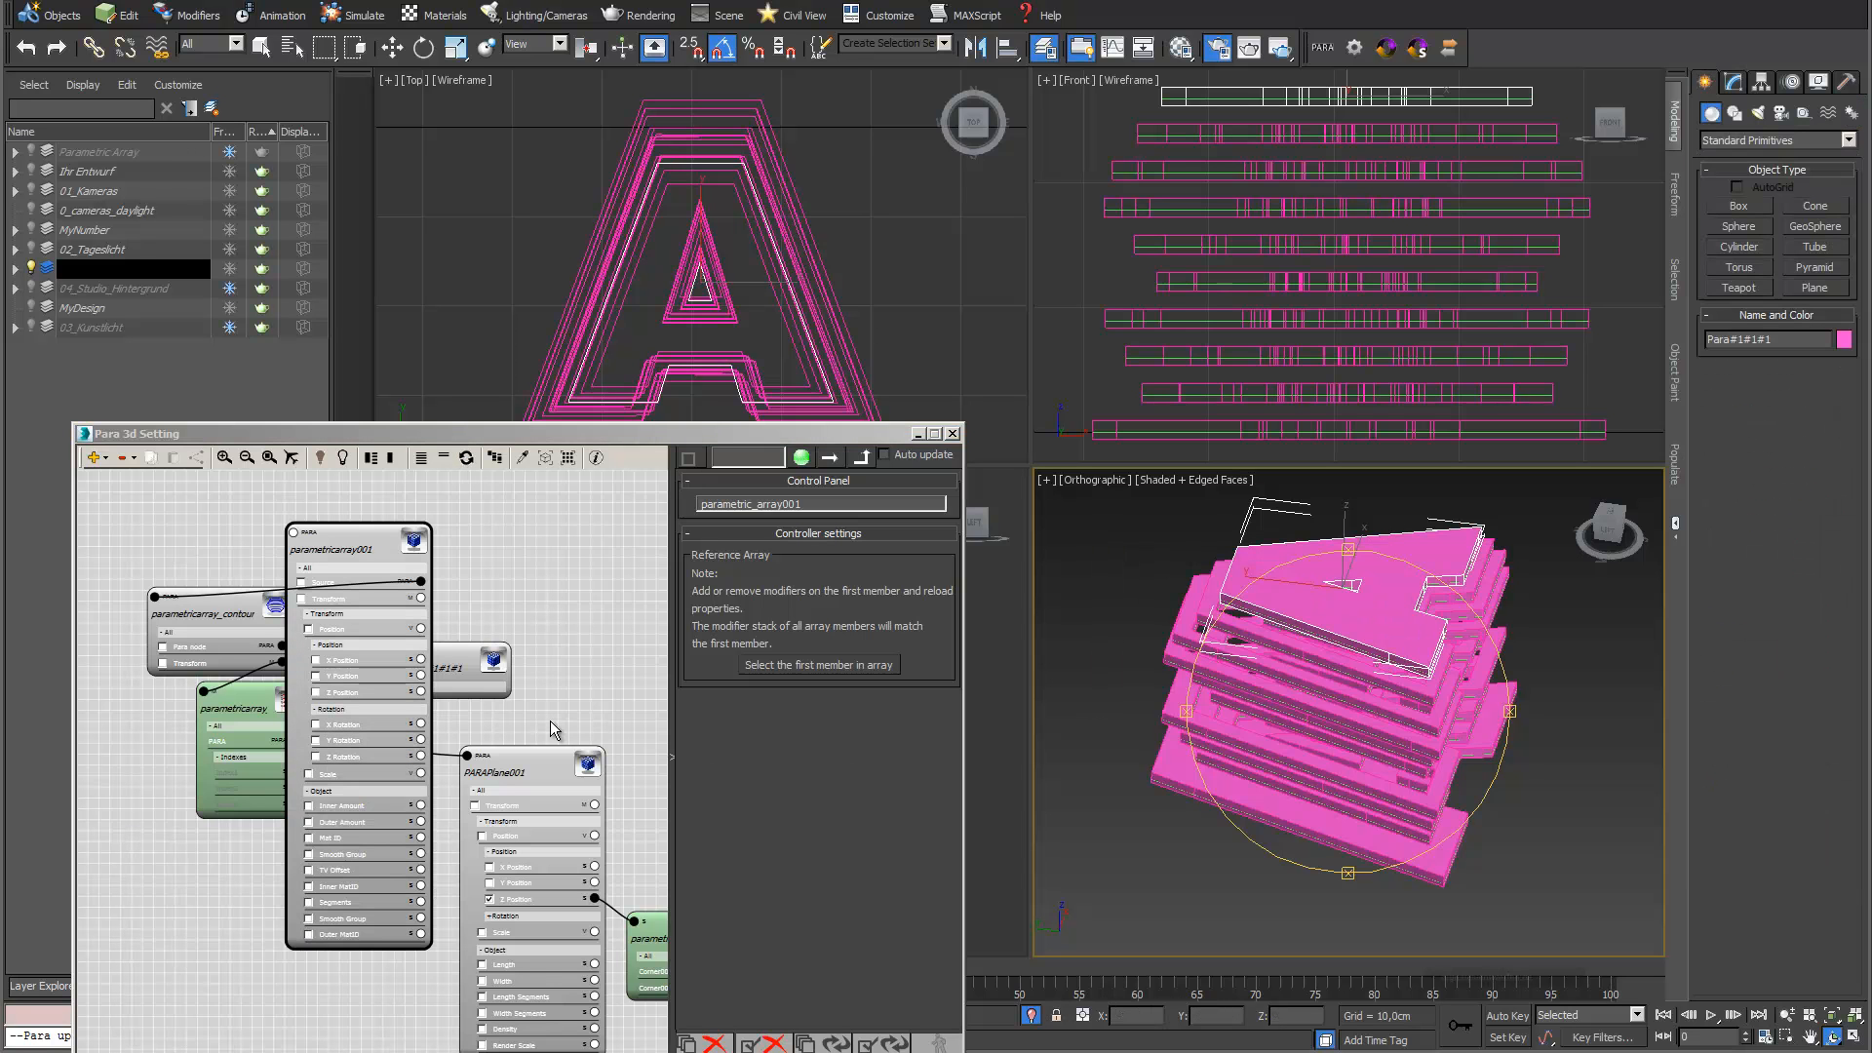
# Move the reference array node clear of the other nodes and set the Shell's Outer Amount to 0.5 for all objects
pyautogui.moveTo(536, 565); pyautogui.dragTo(444, 628, button='middle')
pyautogui.moveTo(270, 609); pyautogui.dragTo(591, 501)
pyautogui.moveTo(460, 618); pyautogui.dragTo(356, 593, button='middle')
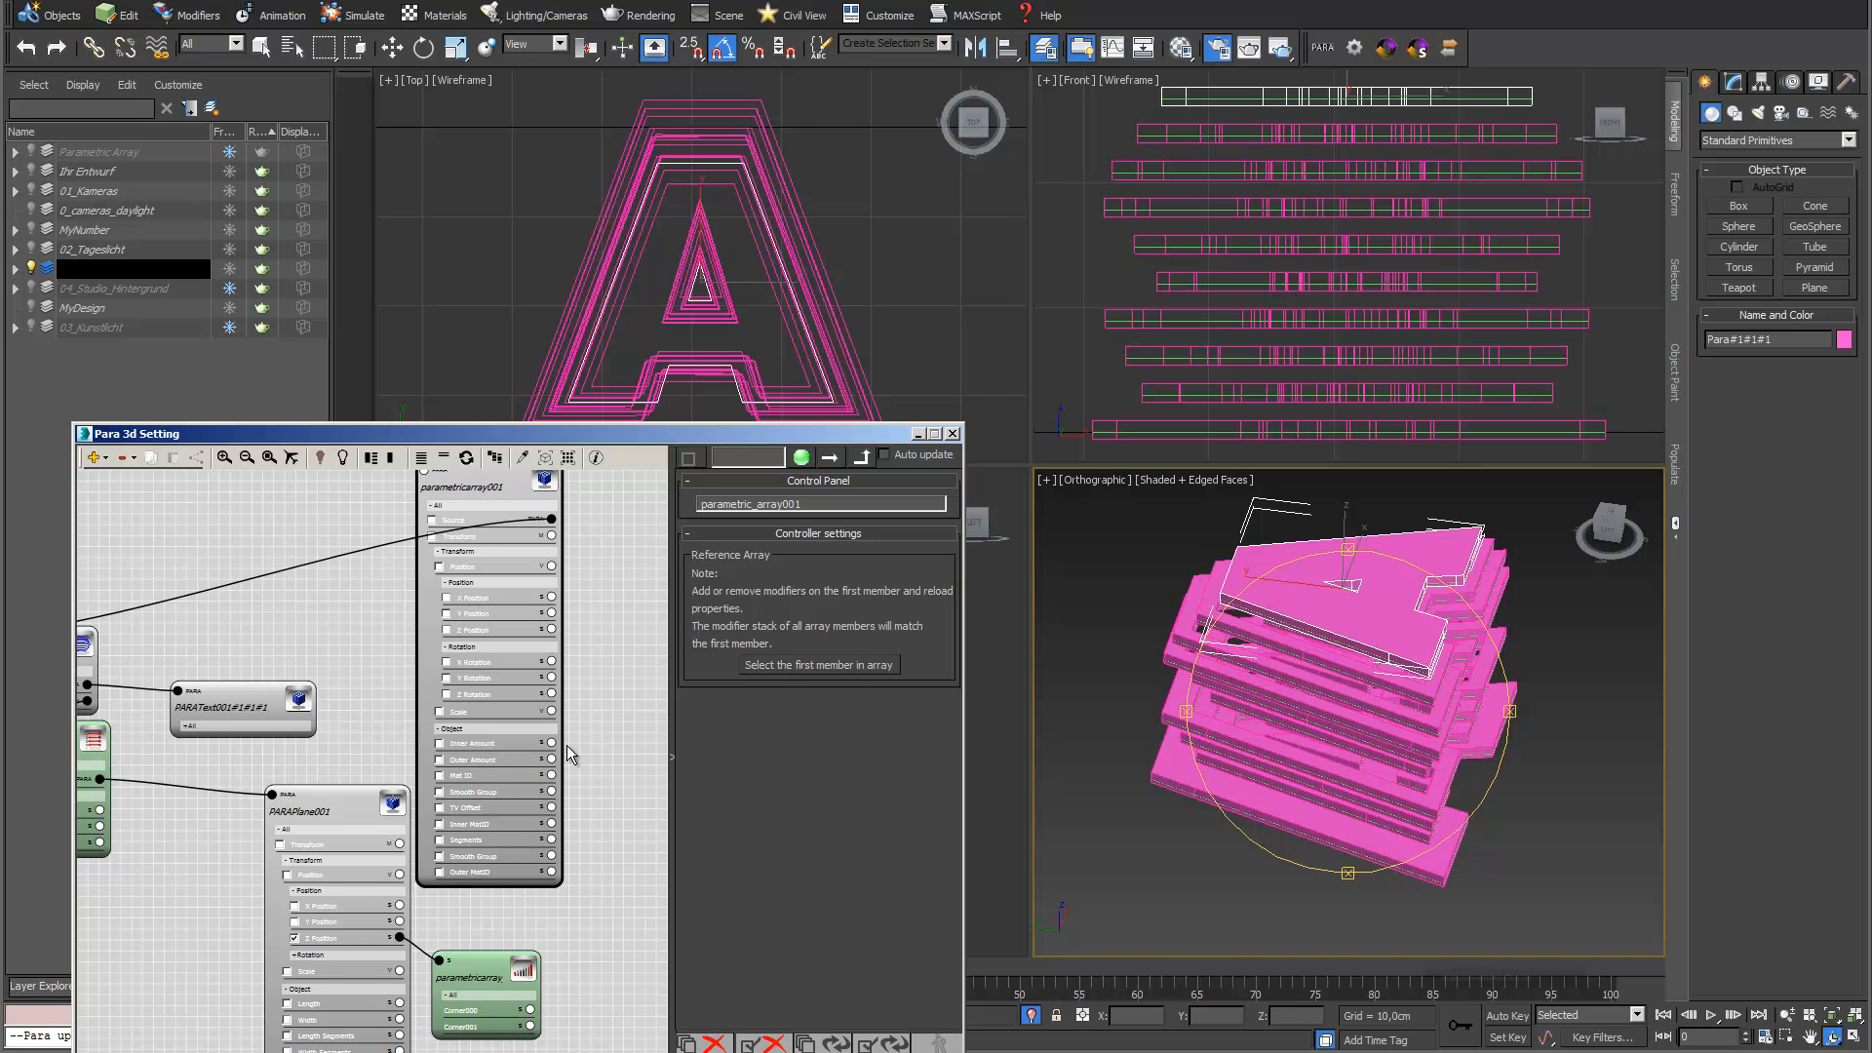
pyautogui.click(439, 760)
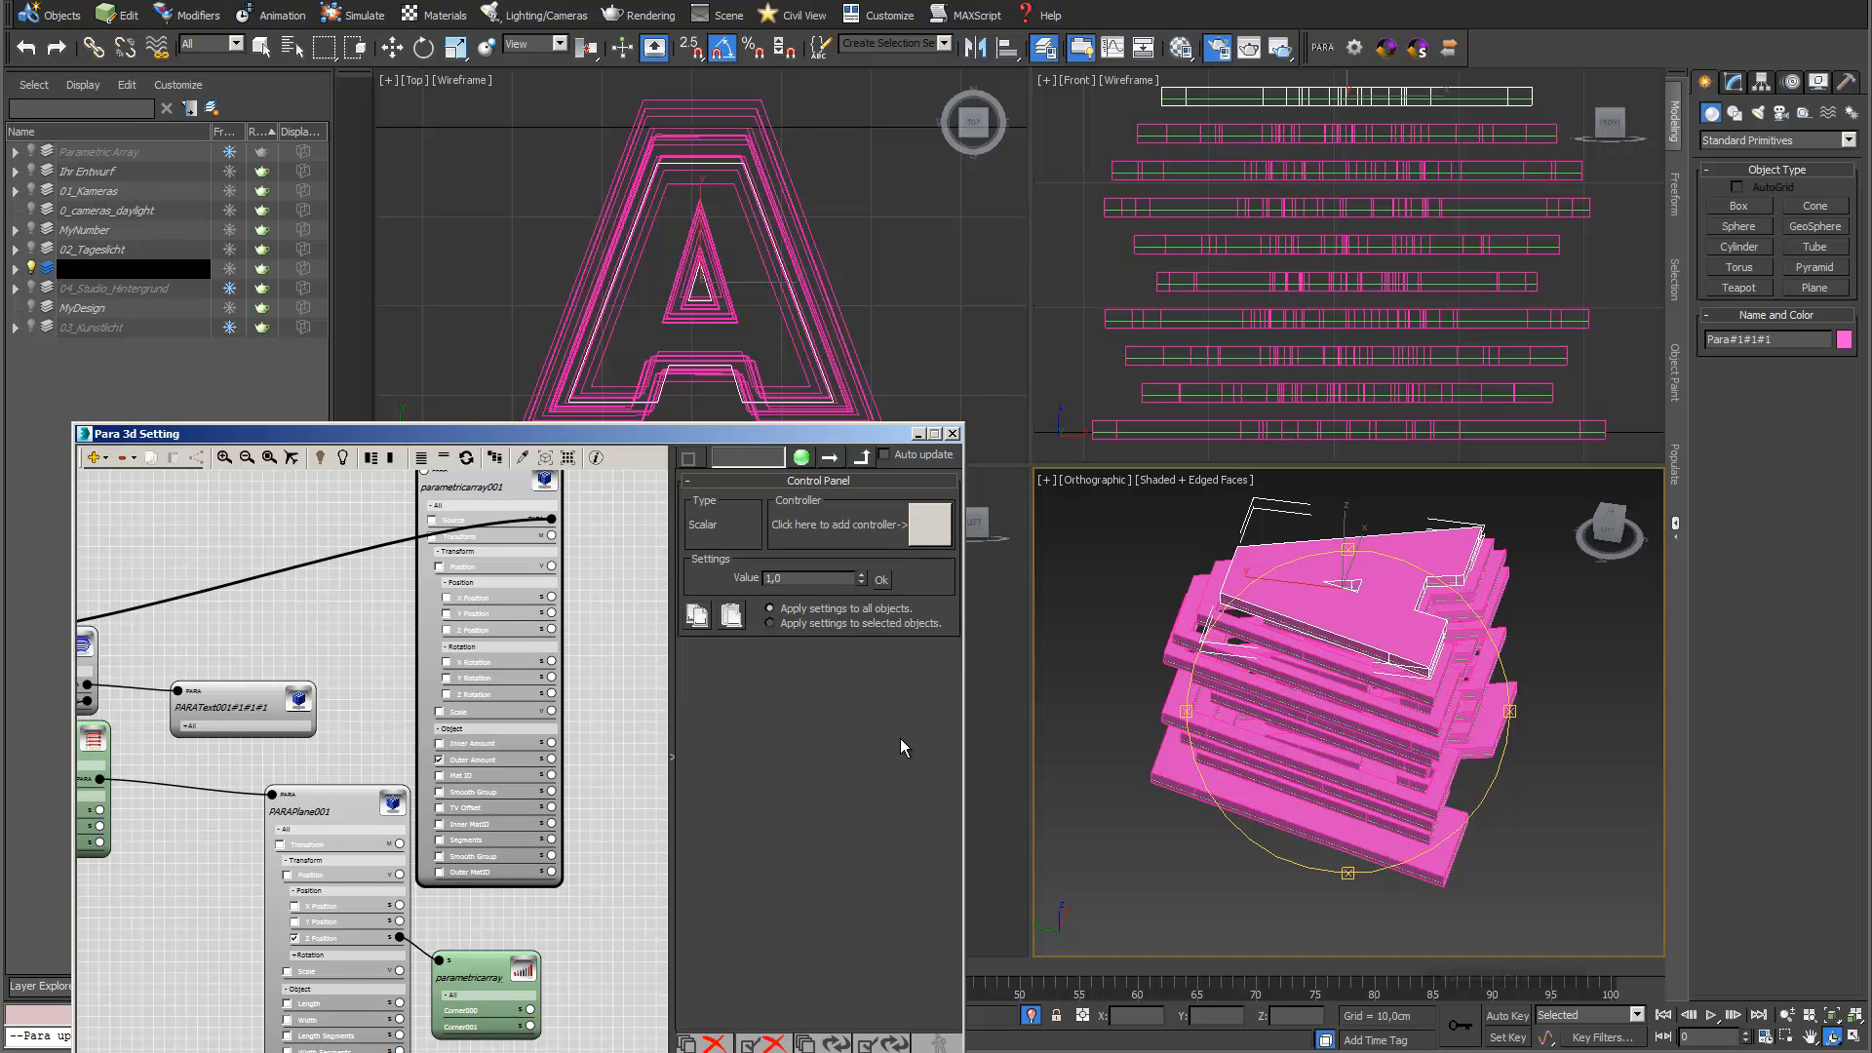
pyautogui.moveTo(861, 583); pyautogui.dragTo(864, 589)
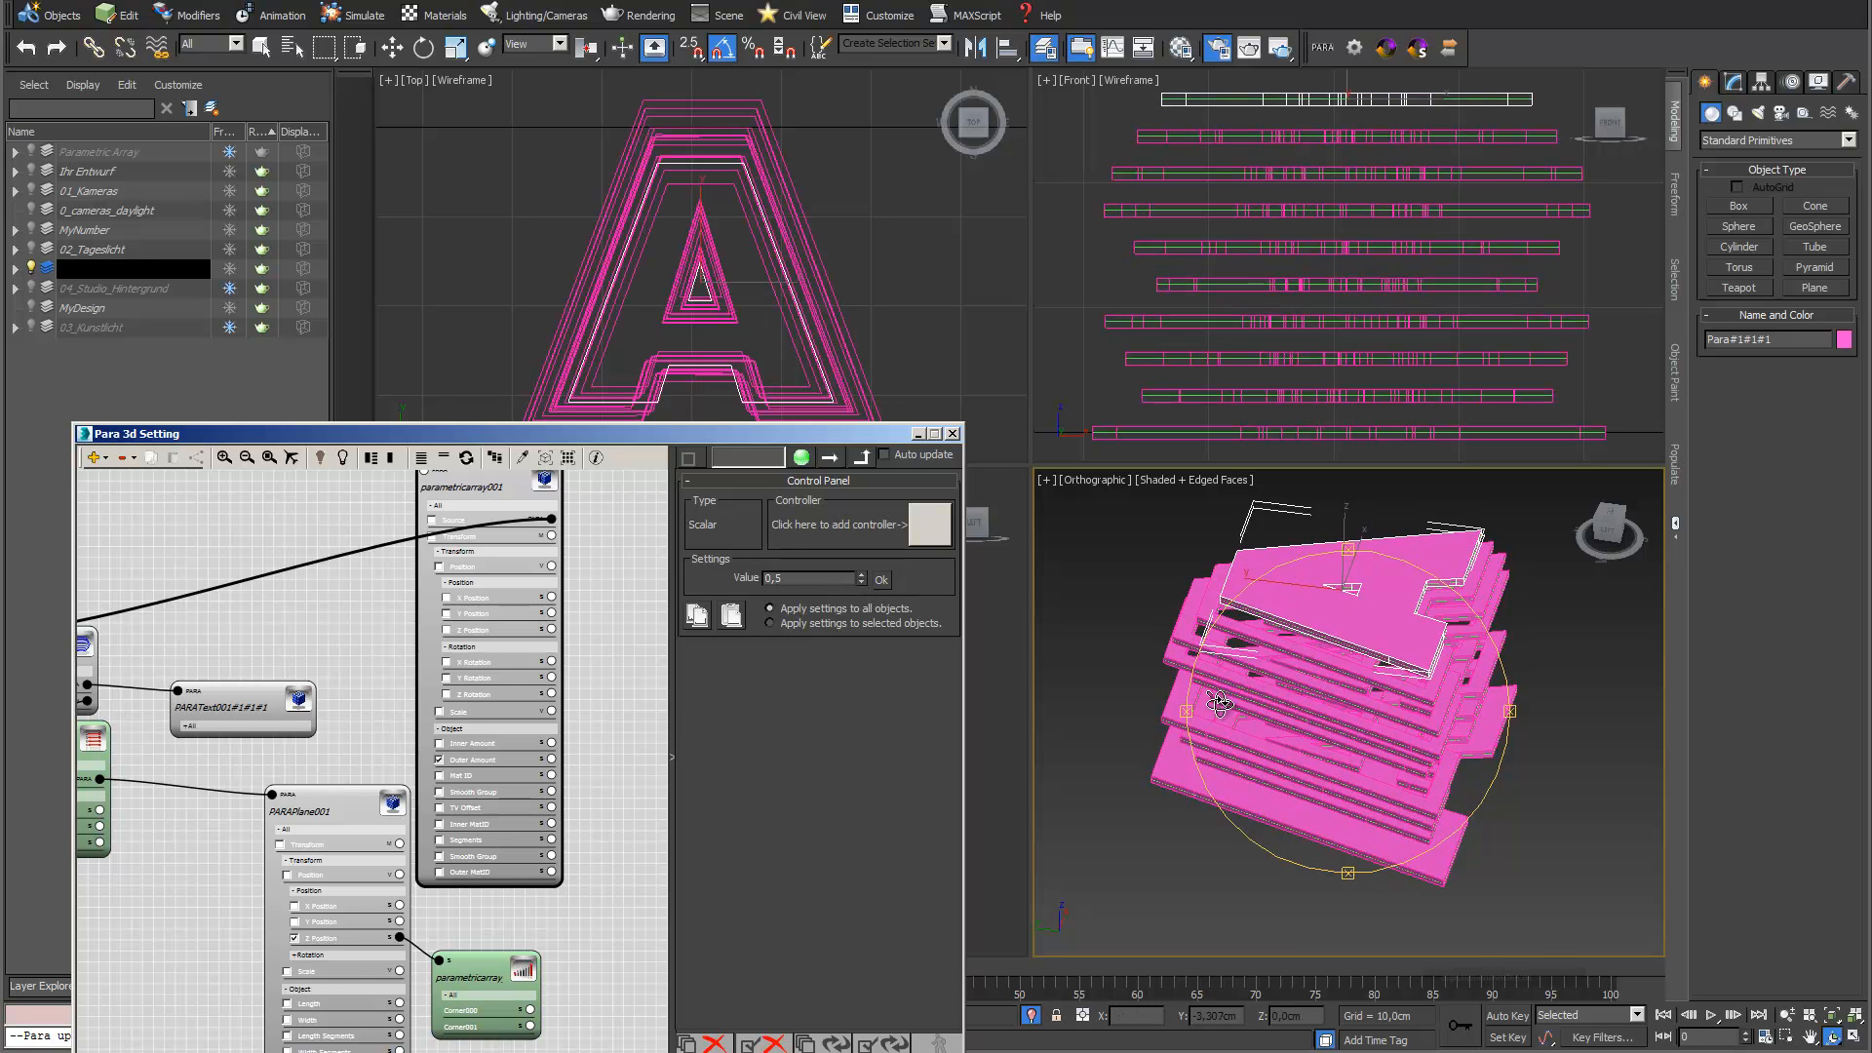
pyautogui.keyDown('alt'); pyautogui.moveTo(1427, 819); pyautogui.dragTo(1356, 765, button='middle'); pyautogui.keyUp('alt')
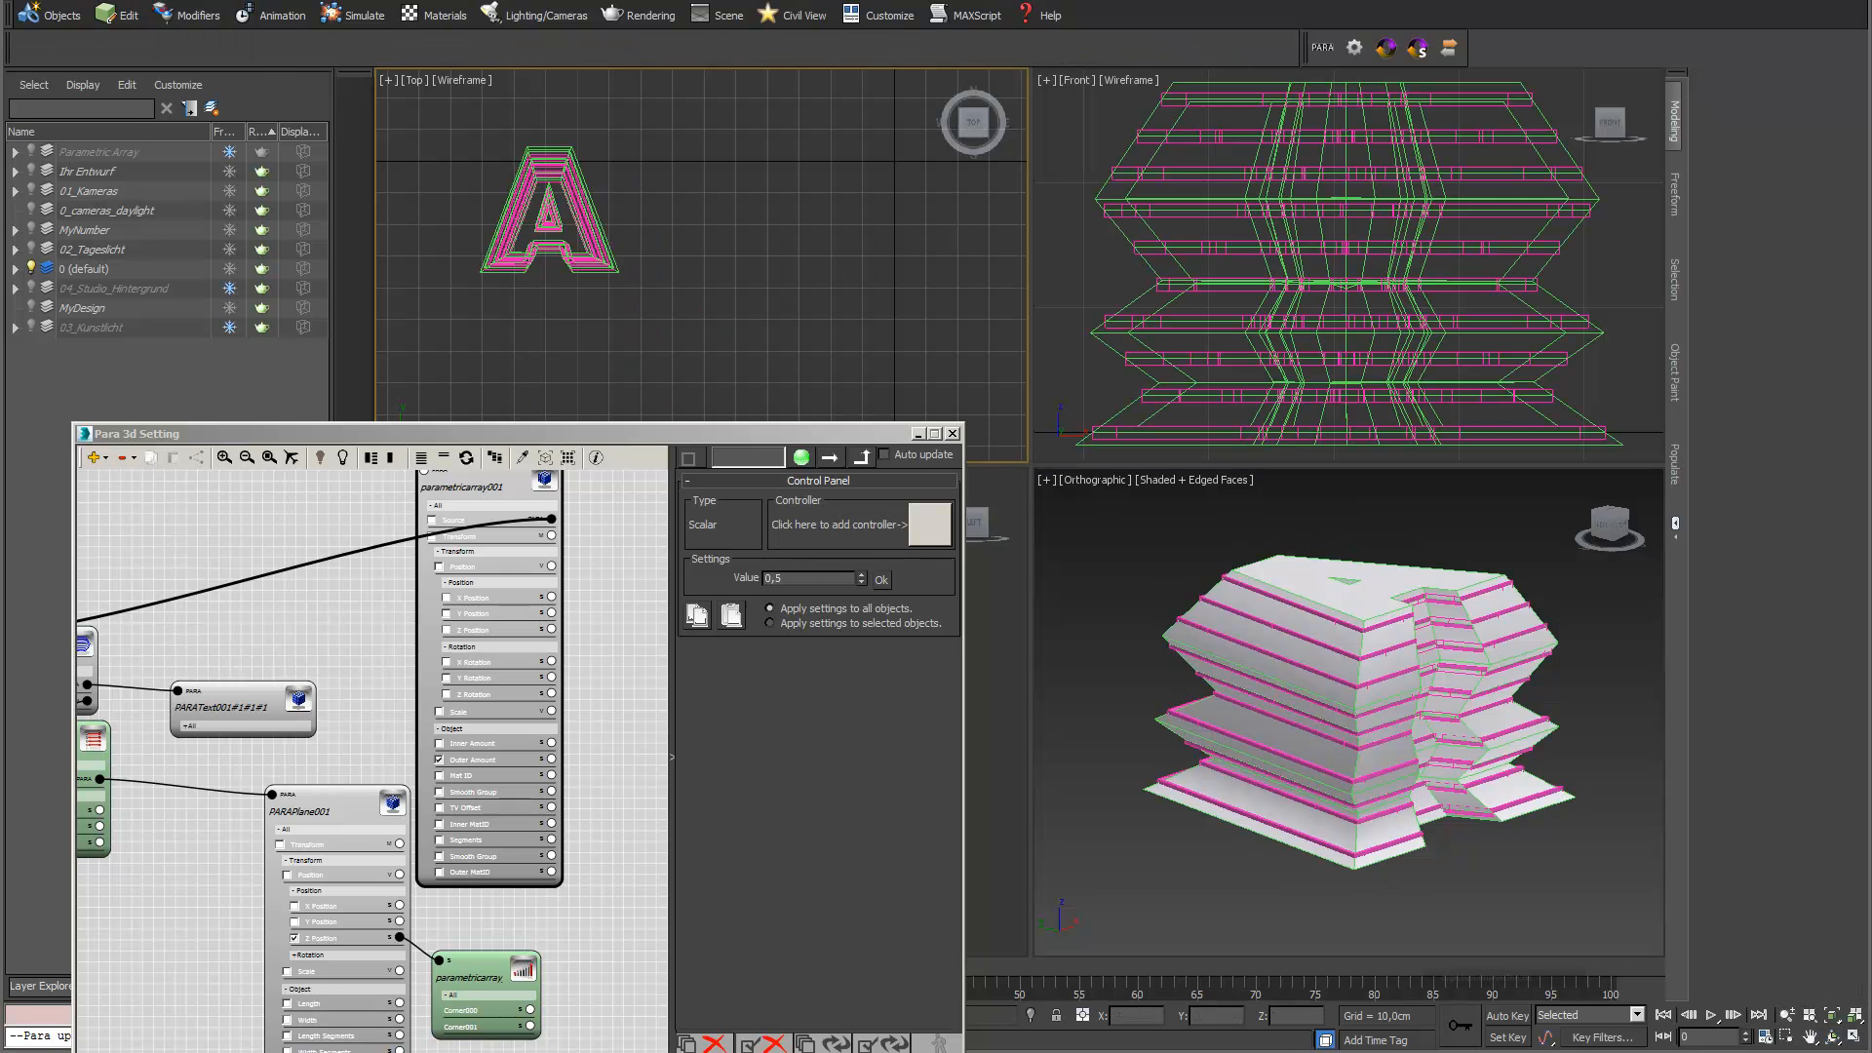
# Draw a plane about 30.9 by 24.3 cm beside the letter in the Front view and create a 14-copy PARA array from it
pyautogui.scroll(-5, 1406, 322)
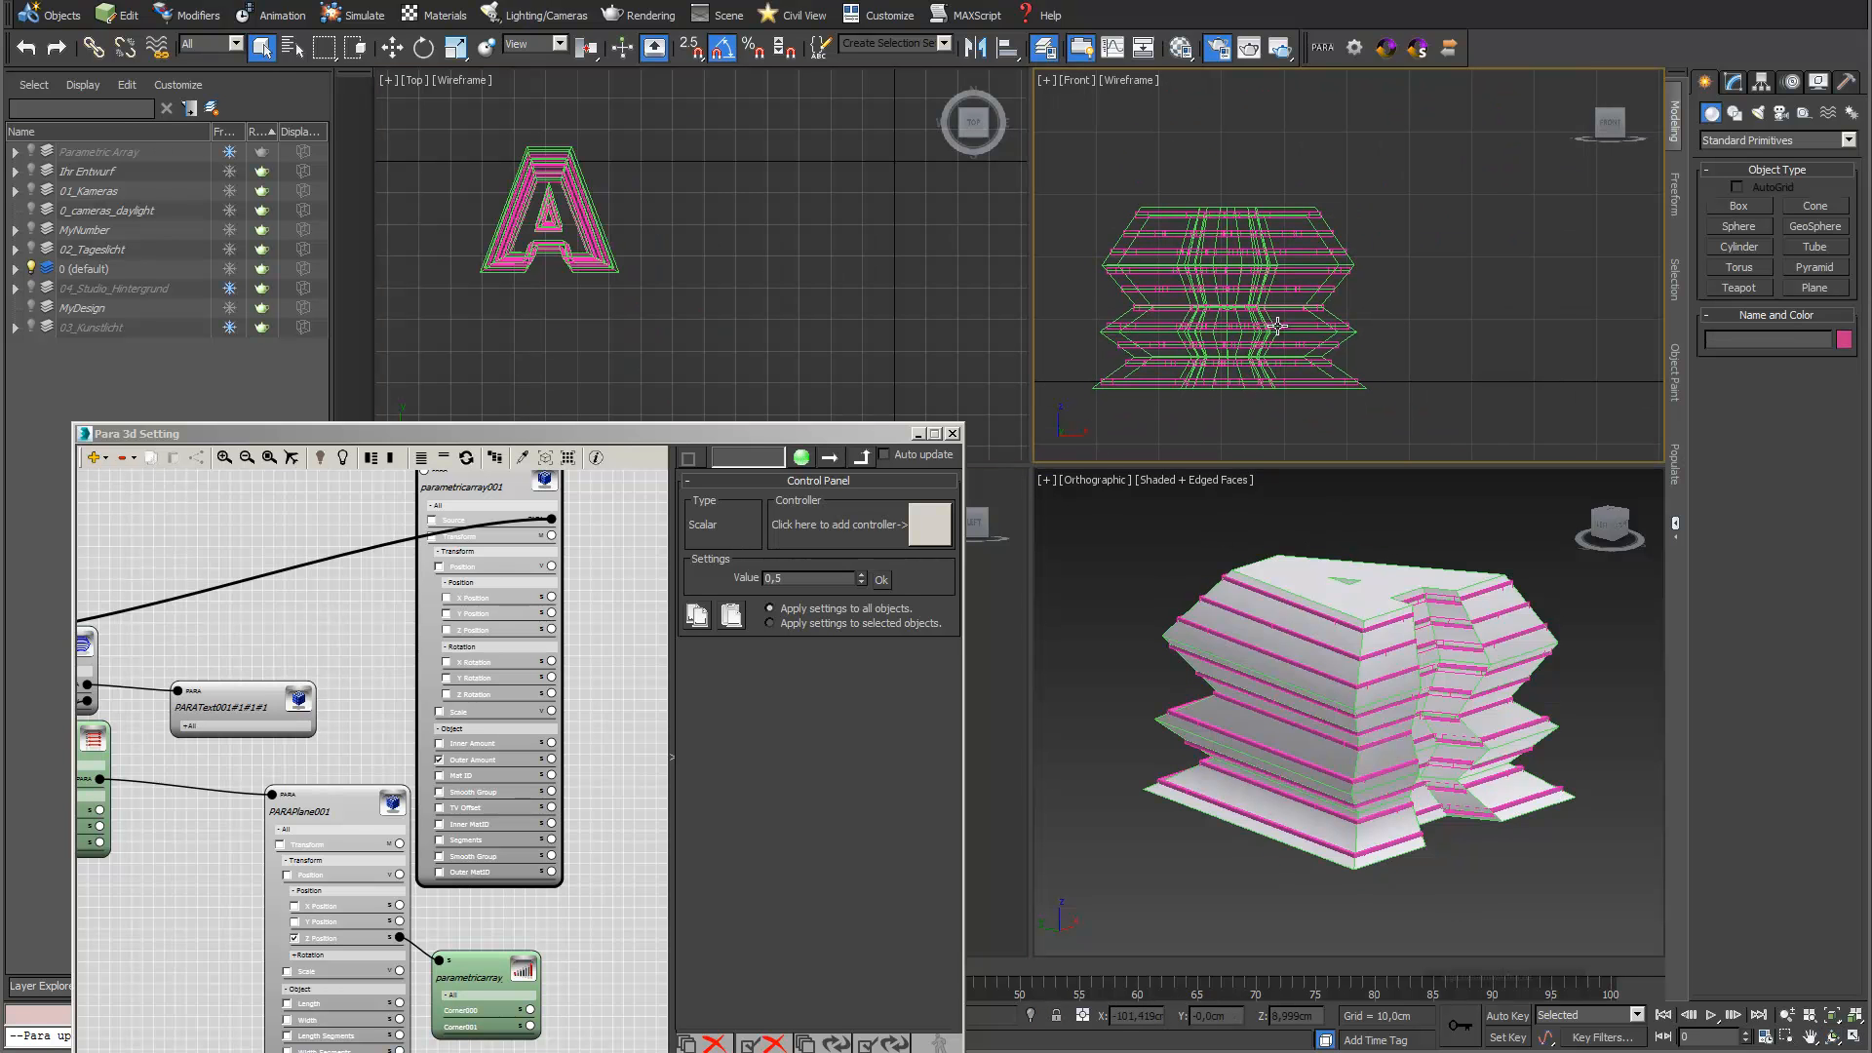
pyautogui.click(1815, 287)
pyautogui.moveTo(1445, 218); pyautogui.dragTo(1597, 413)
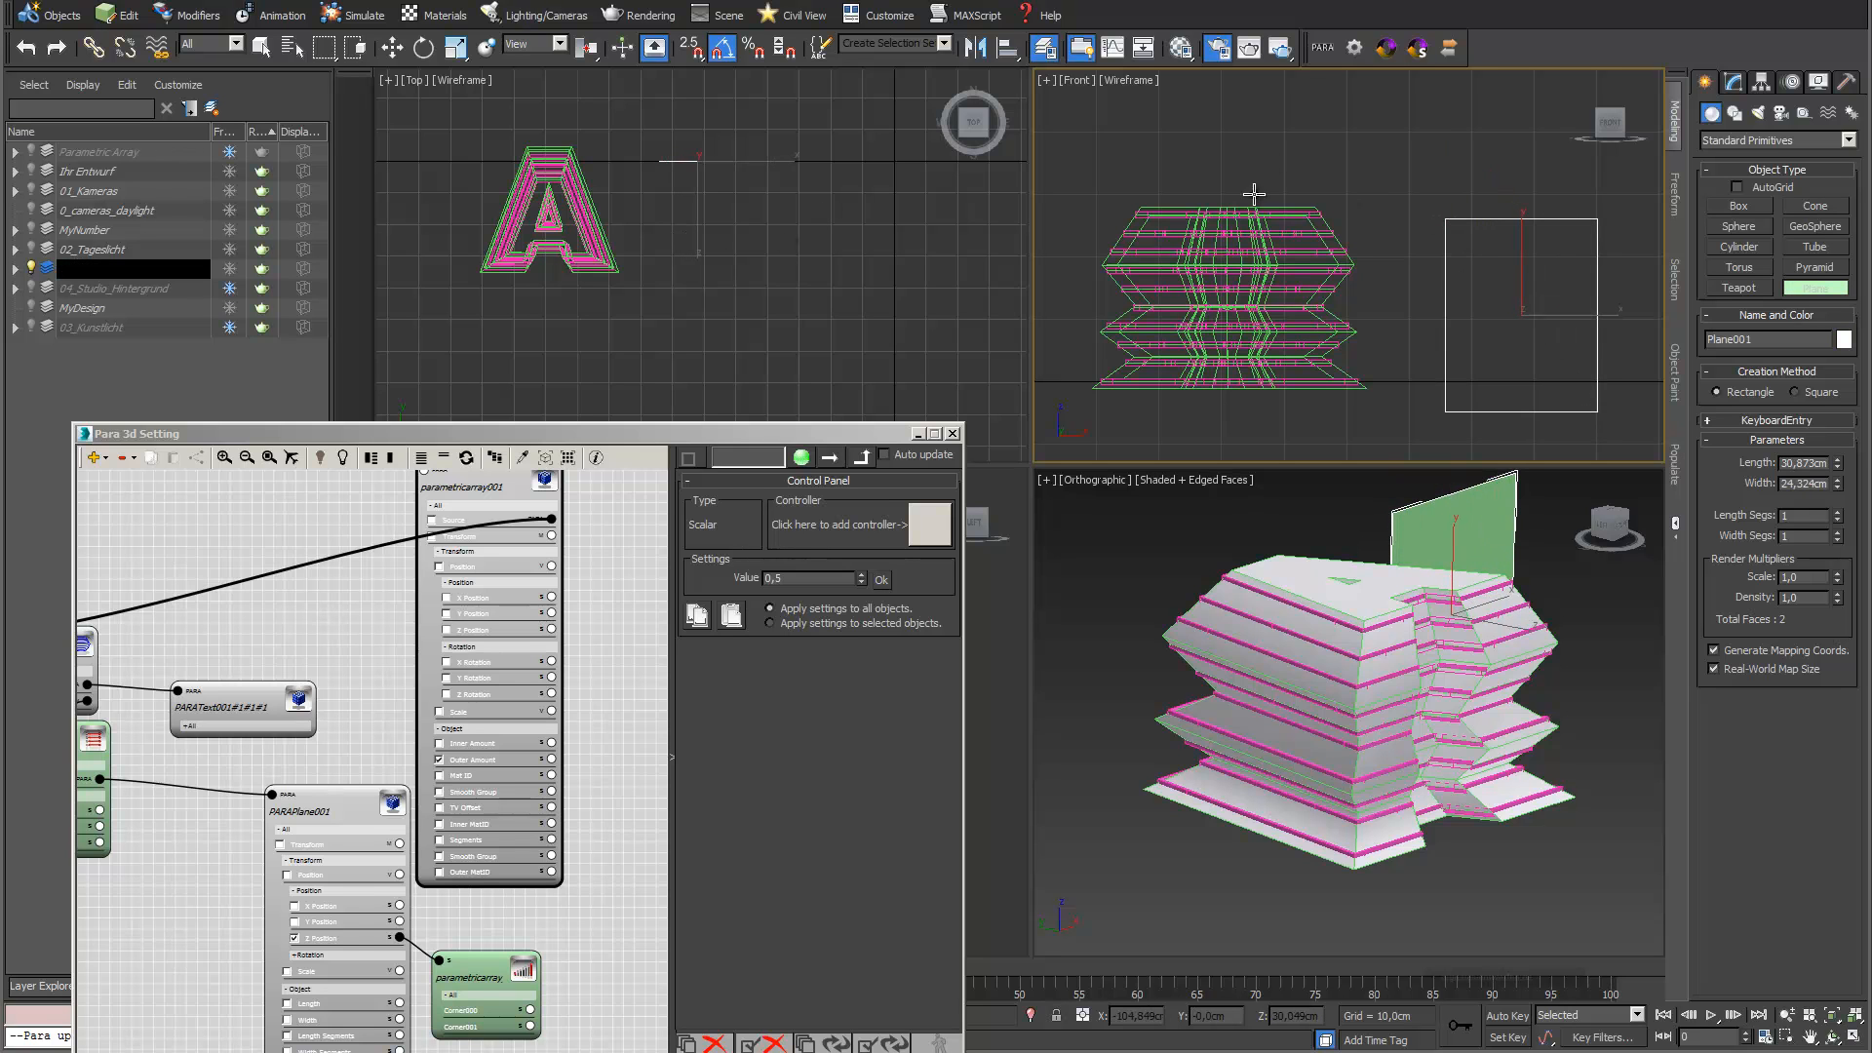
pyautogui.click(1322, 47)
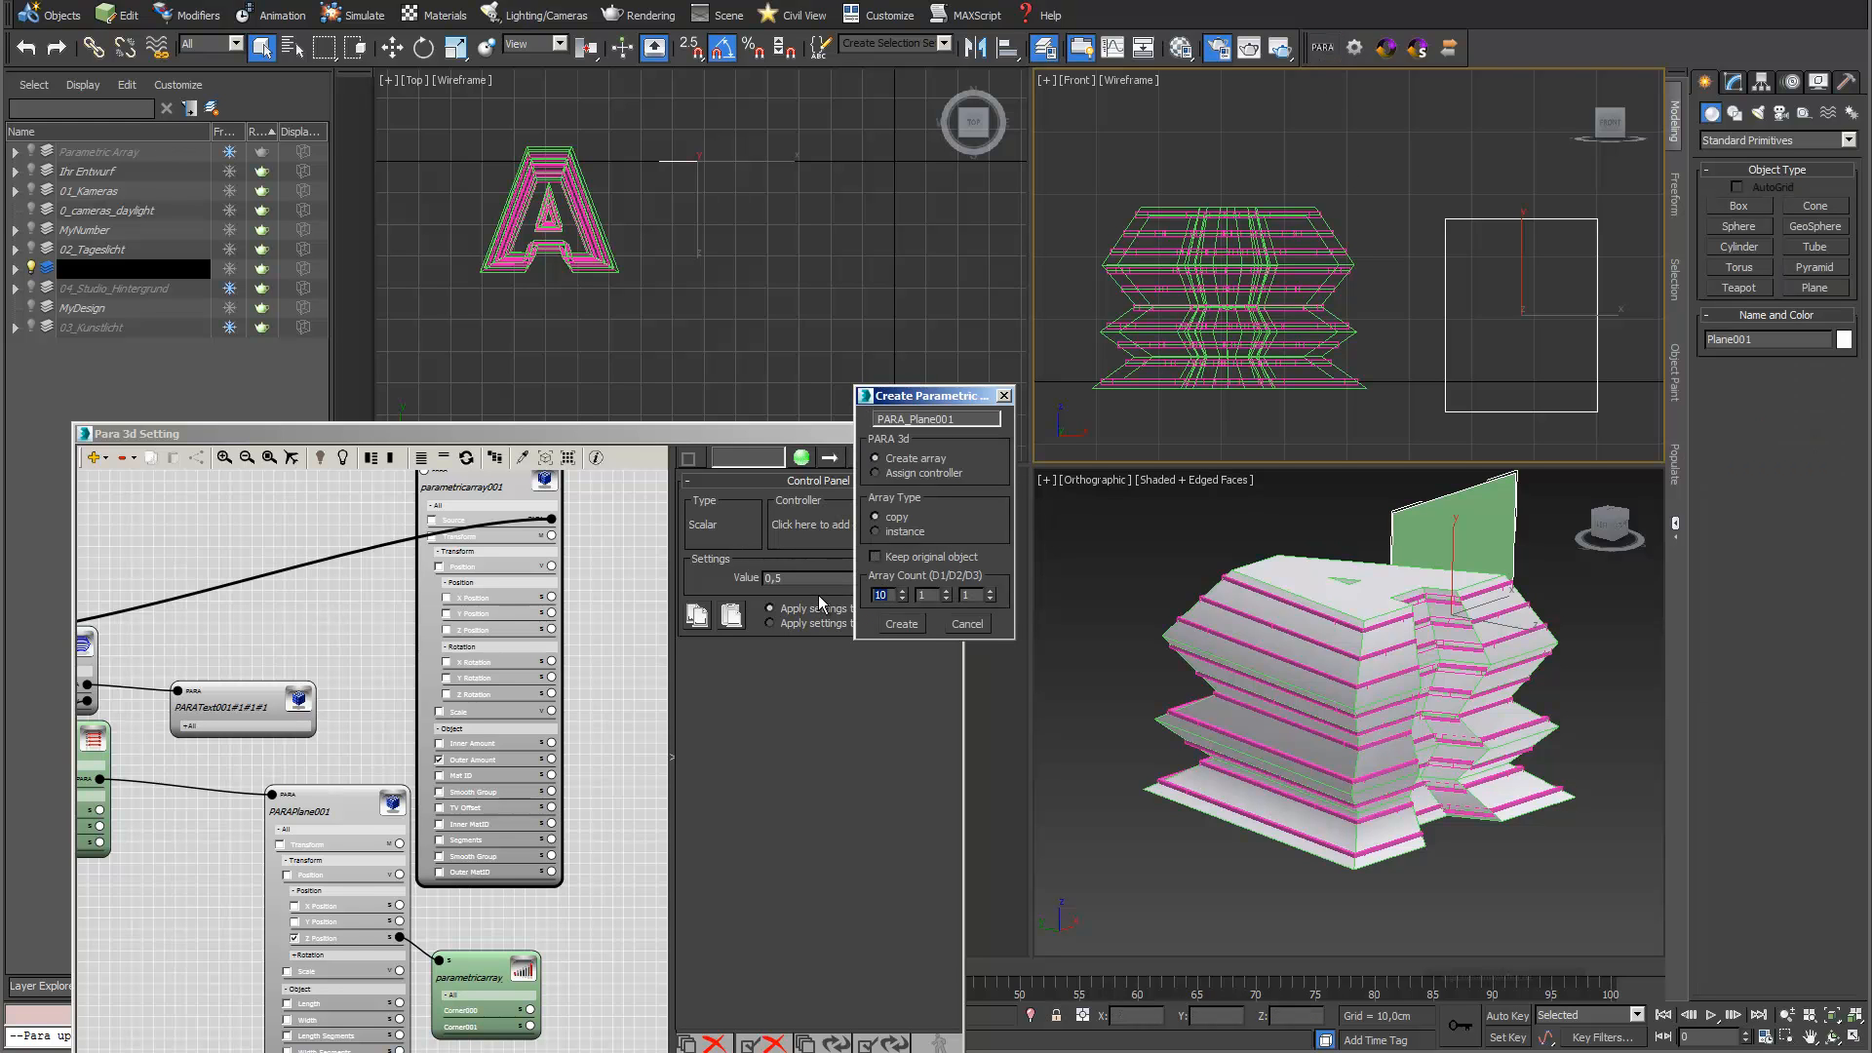
pyautogui.click(909, 629)
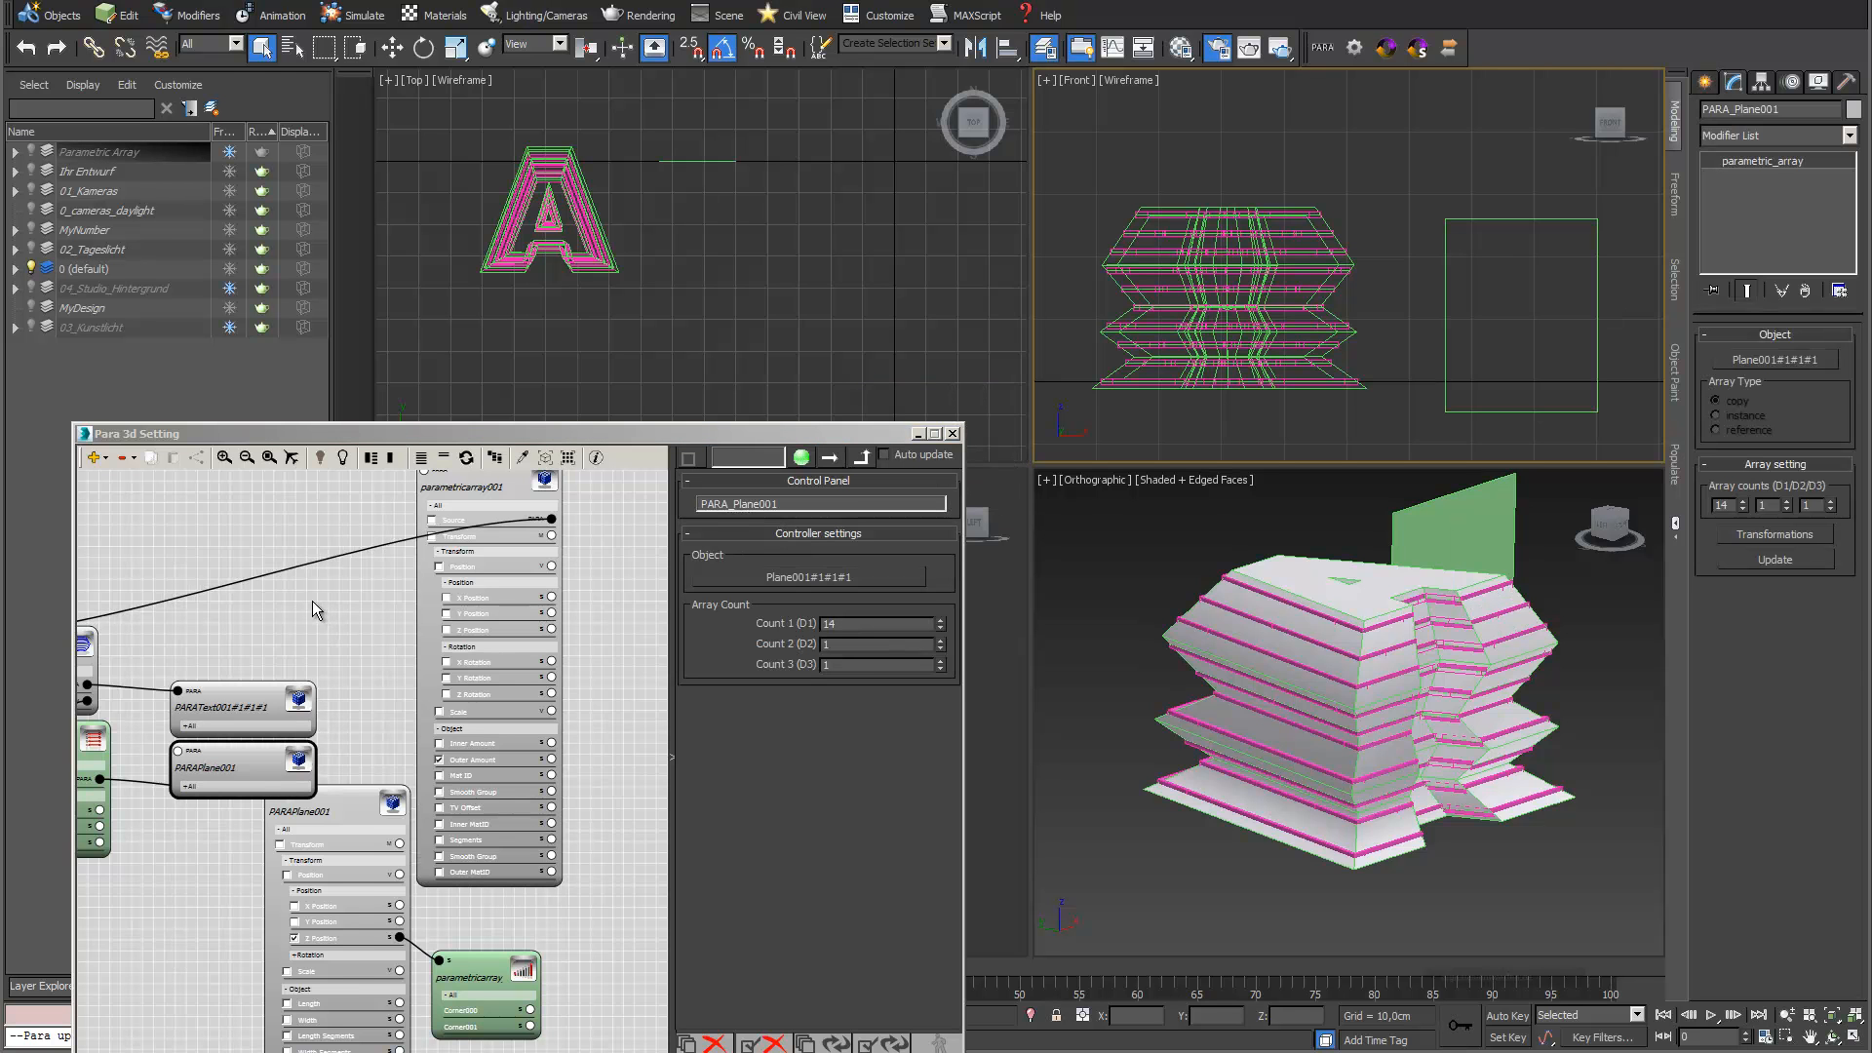
# Place the upright plane array's node in the empty graph area to the left of the existing Contour generator node
pyautogui.scroll(-5, 351, 594)
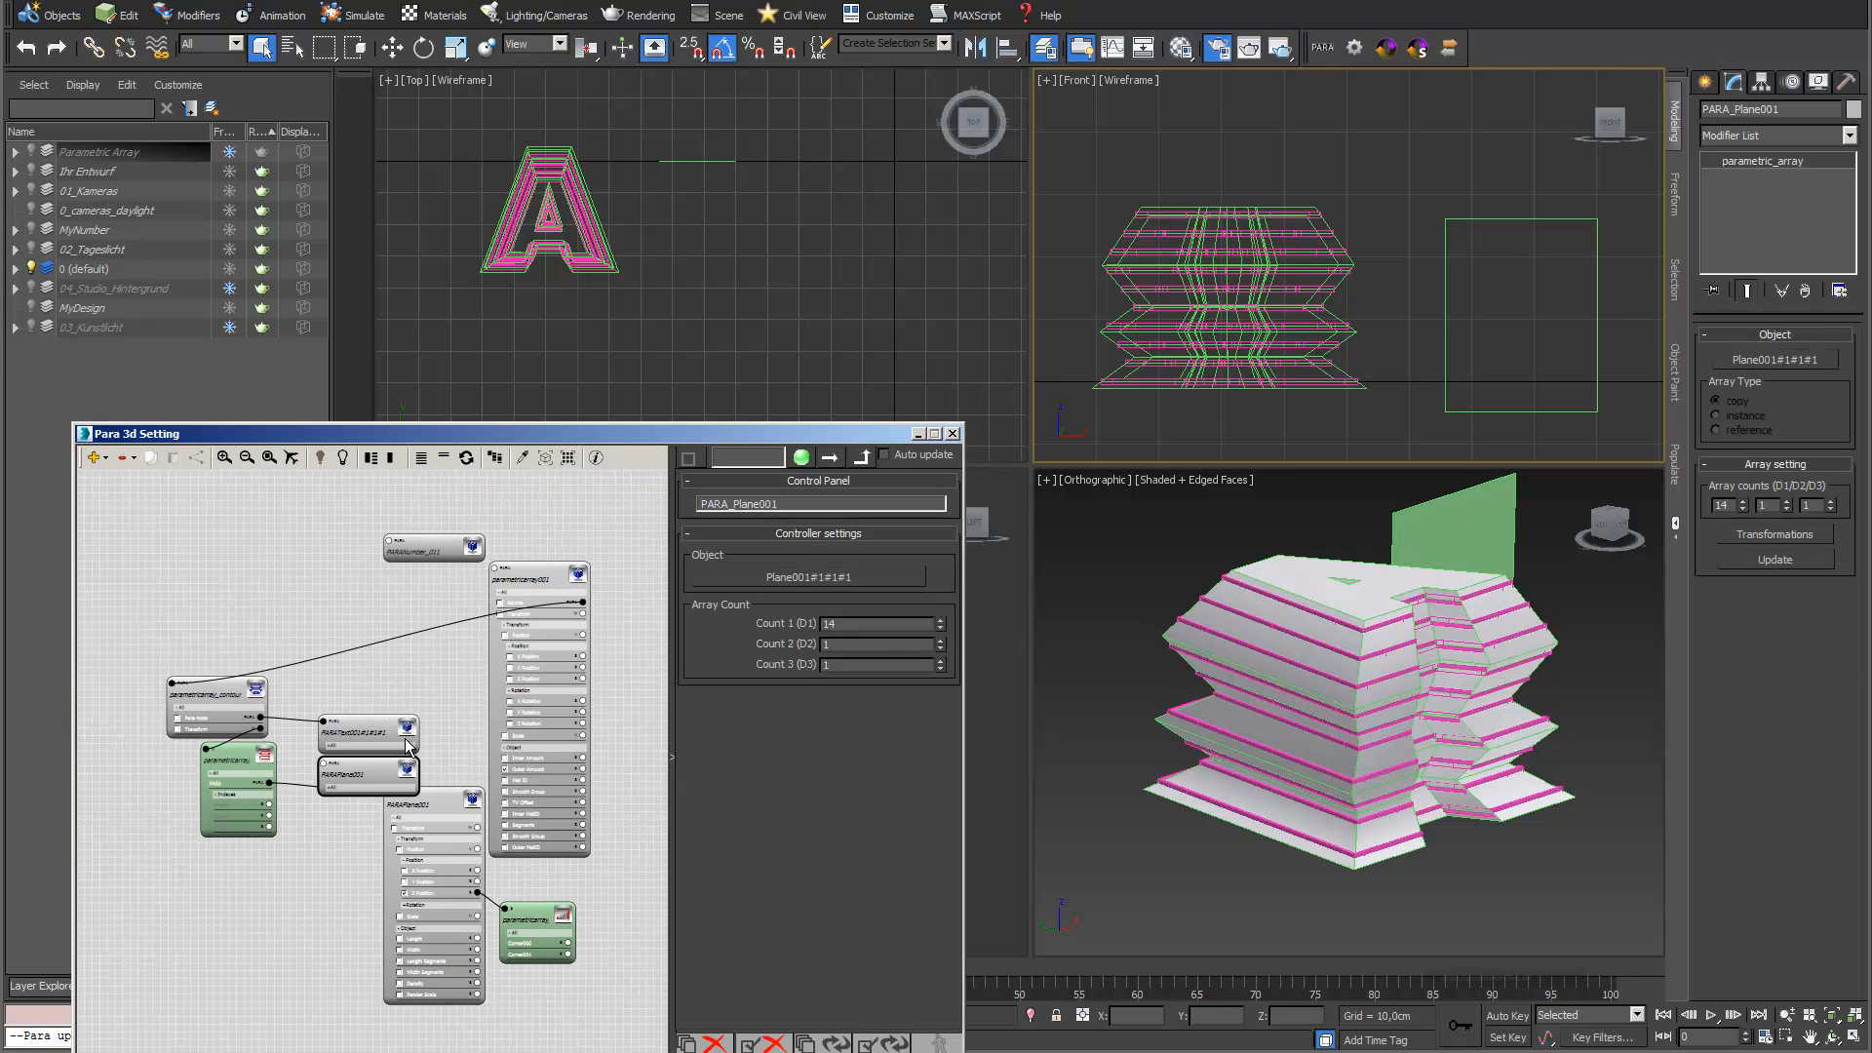
pyautogui.moveTo(368, 775); pyautogui.dragTo(180, 600)
pyautogui.moveTo(336, 575); pyautogui.dragTo(582, 590, button='middle')
pyautogui.moveTo(424, 615); pyautogui.dragTo(230, 719)
pyautogui.scroll(2, 244, 682)
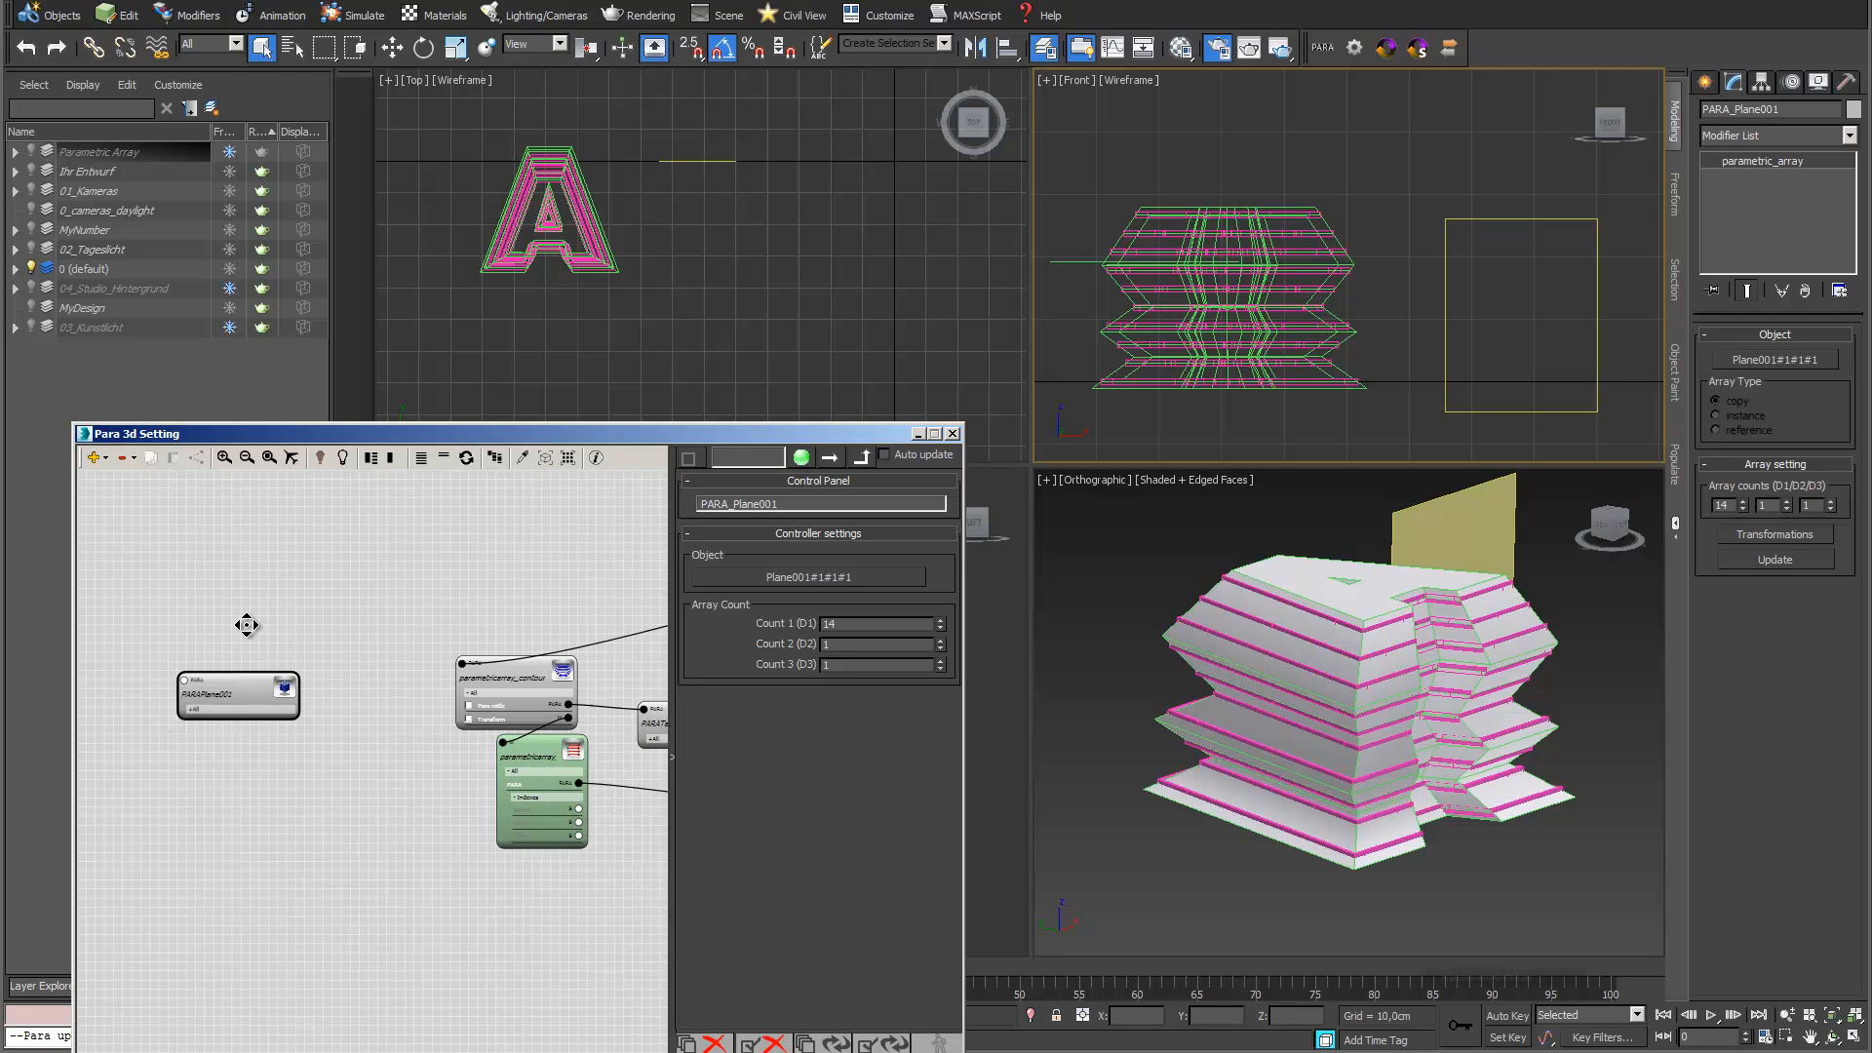
# Expand the upright plane array's node and connect a new Linear Controller to its Transform parameter
pyautogui.click(258, 684)
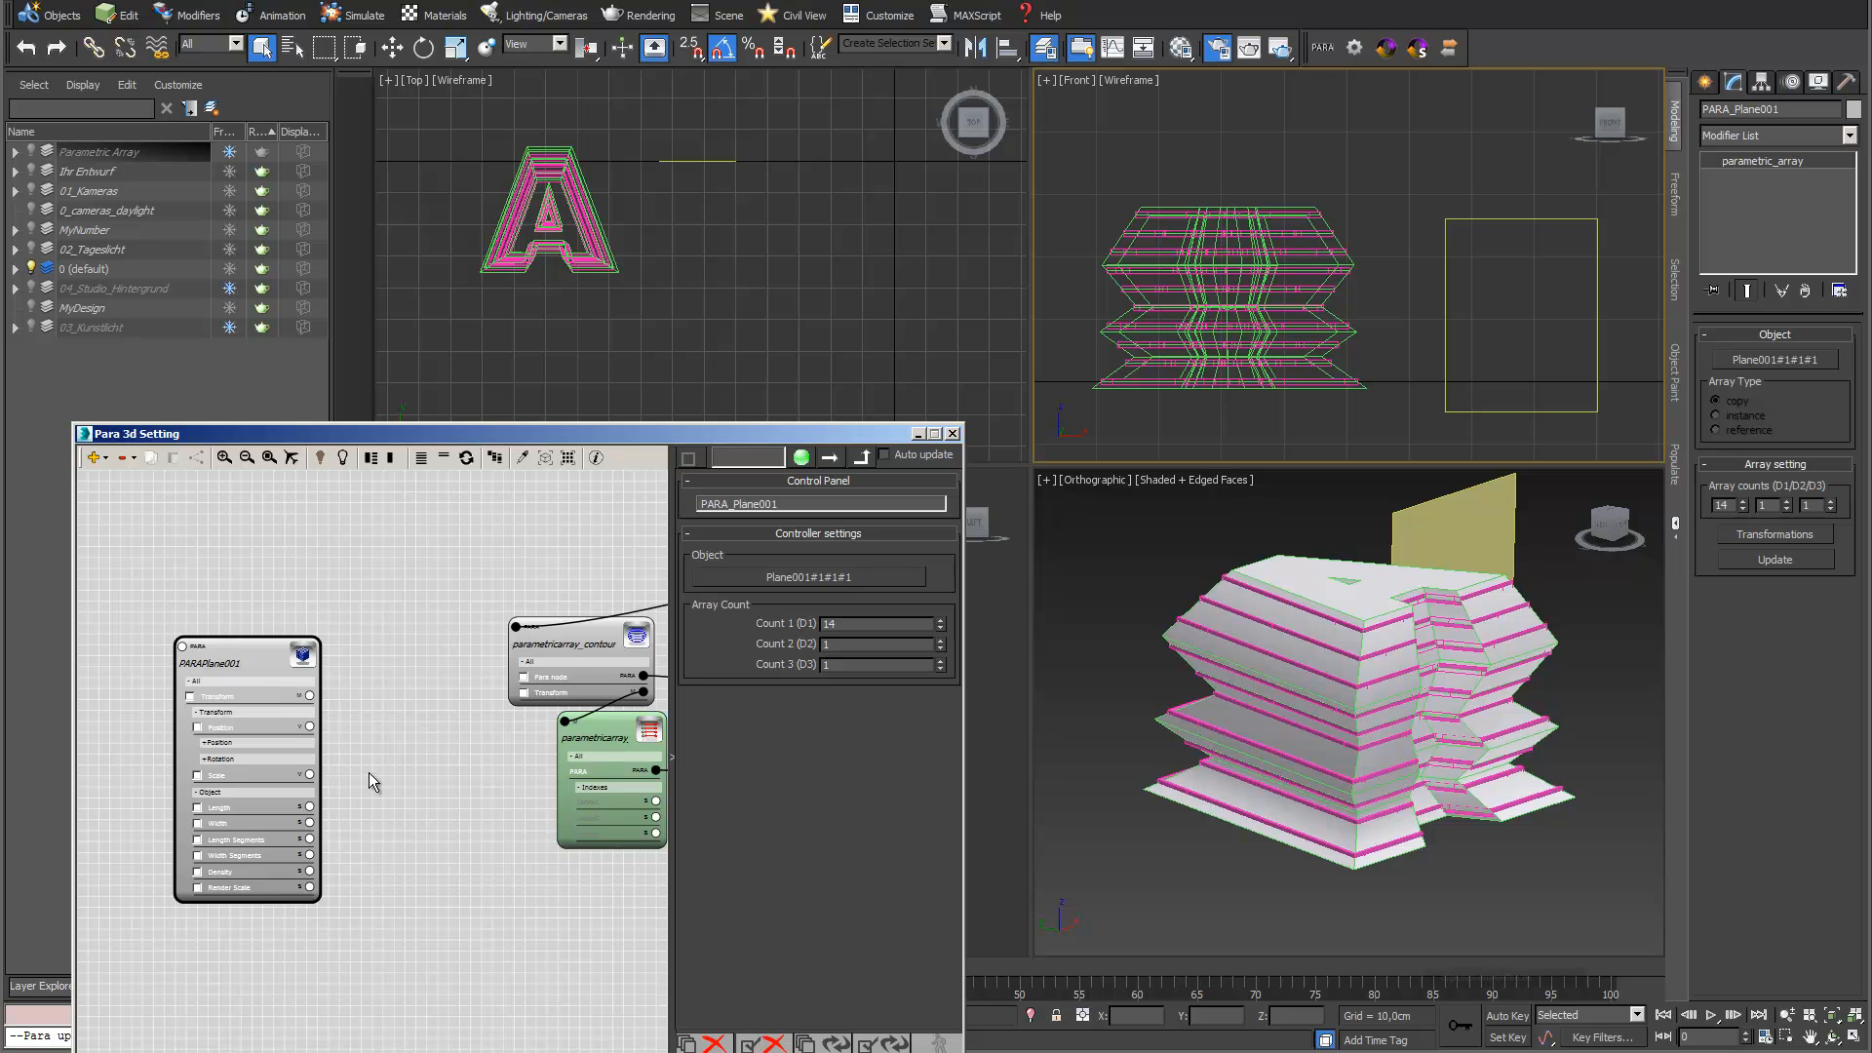
pyautogui.scroll(2, 371, 770)
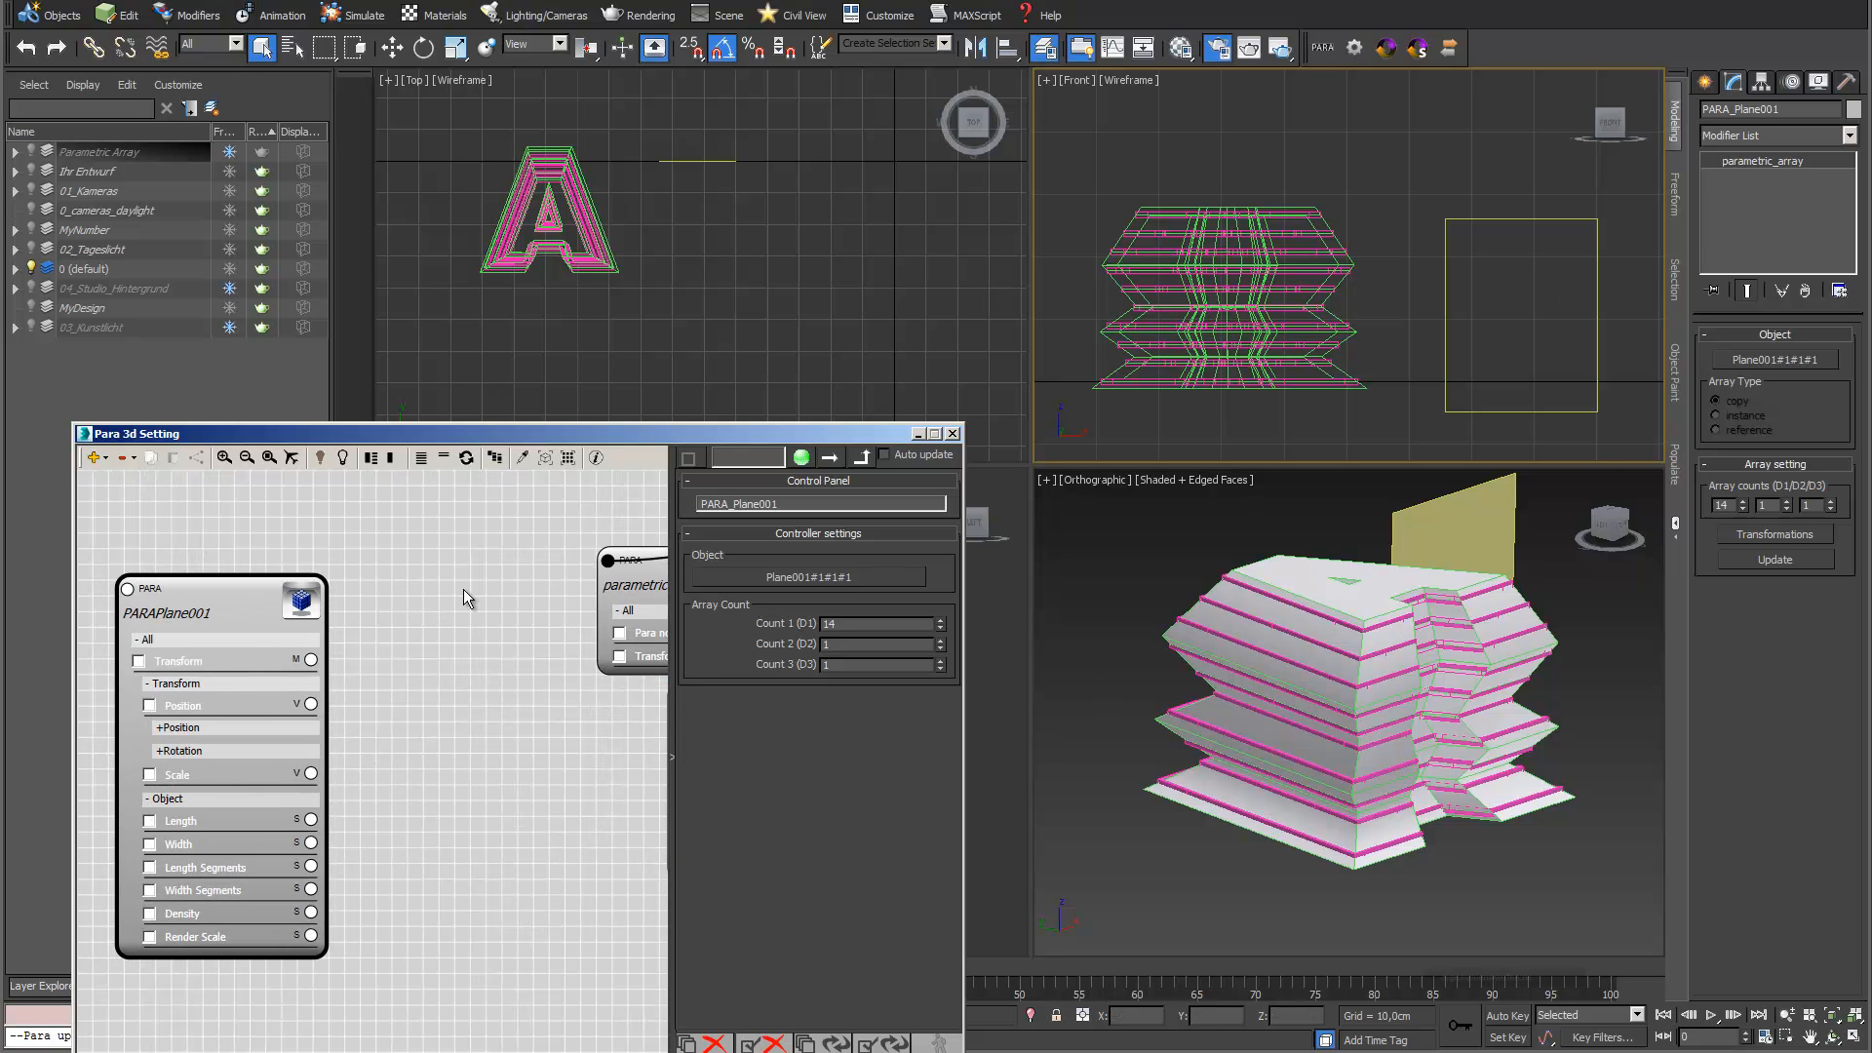
pyautogui.moveTo(310, 659); pyautogui.dragTo(469, 822)
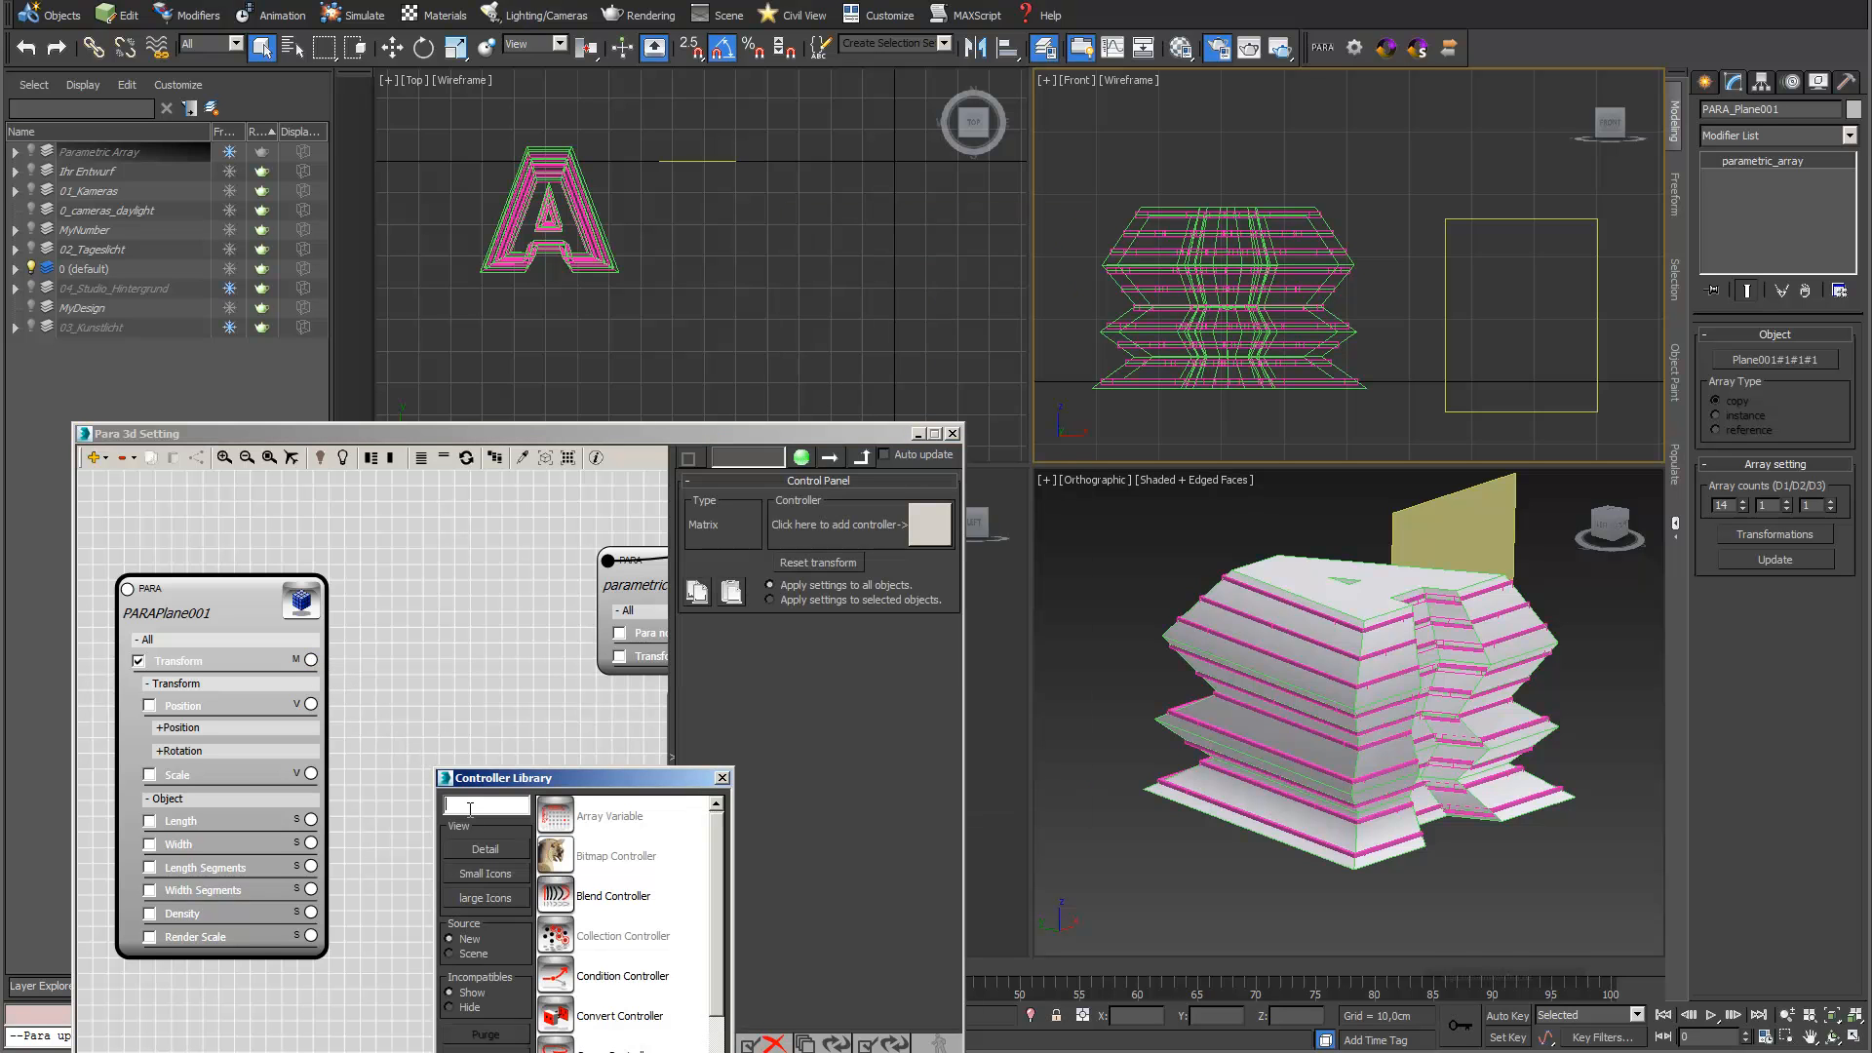
pyautogui.write('lin')
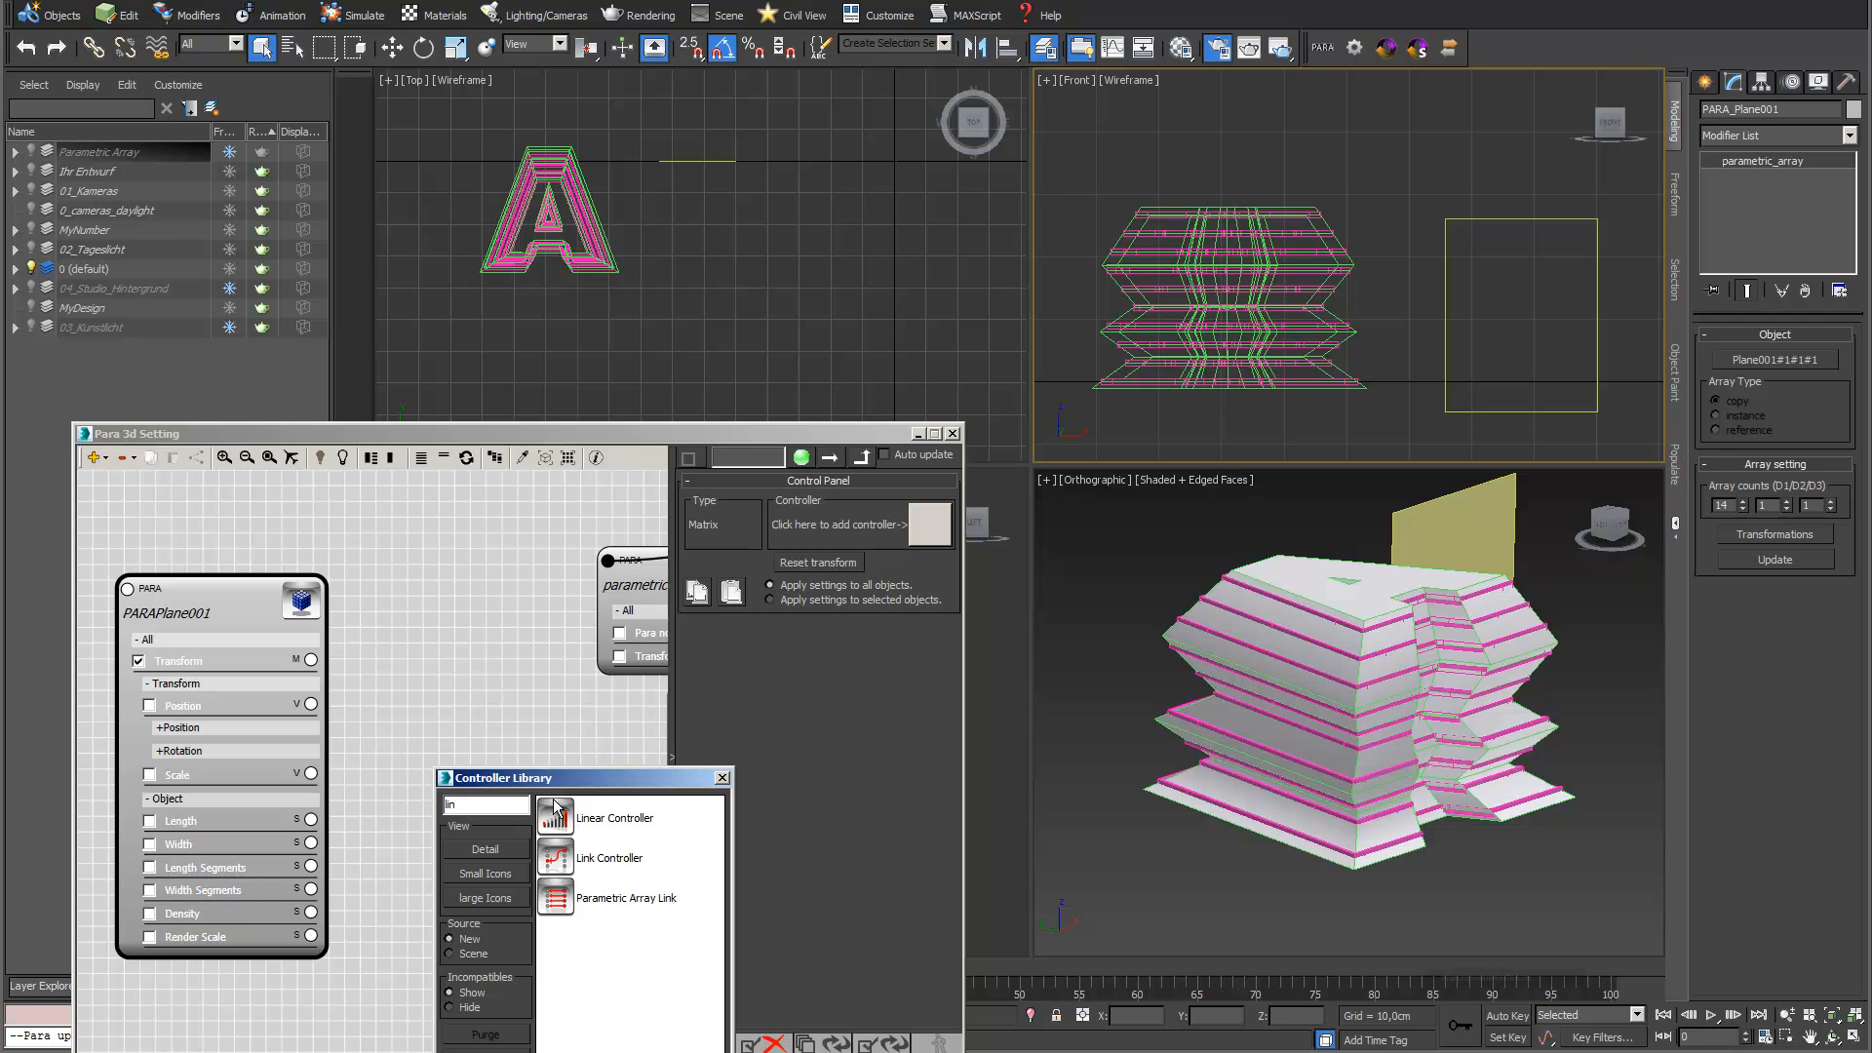
pyautogui.doubleClick(571, 824)
# Move the array's last plane in the Top view to about X -62.24 cm, Y -33.2 cm and update the Linear Controller's distribution
pyautogui.scroll(-2, 823, 320)
pyautogui.moveTo(868, 270); pyautogui.dragTo(771, 305, button='middle')
pyautogui.scroll(-1, 770, 307)
pyautogui.moveTo(907, 309); pyautogui.dragTo(652, 302, button='middle')
pyautogui.scroll(-1, 654, 308)
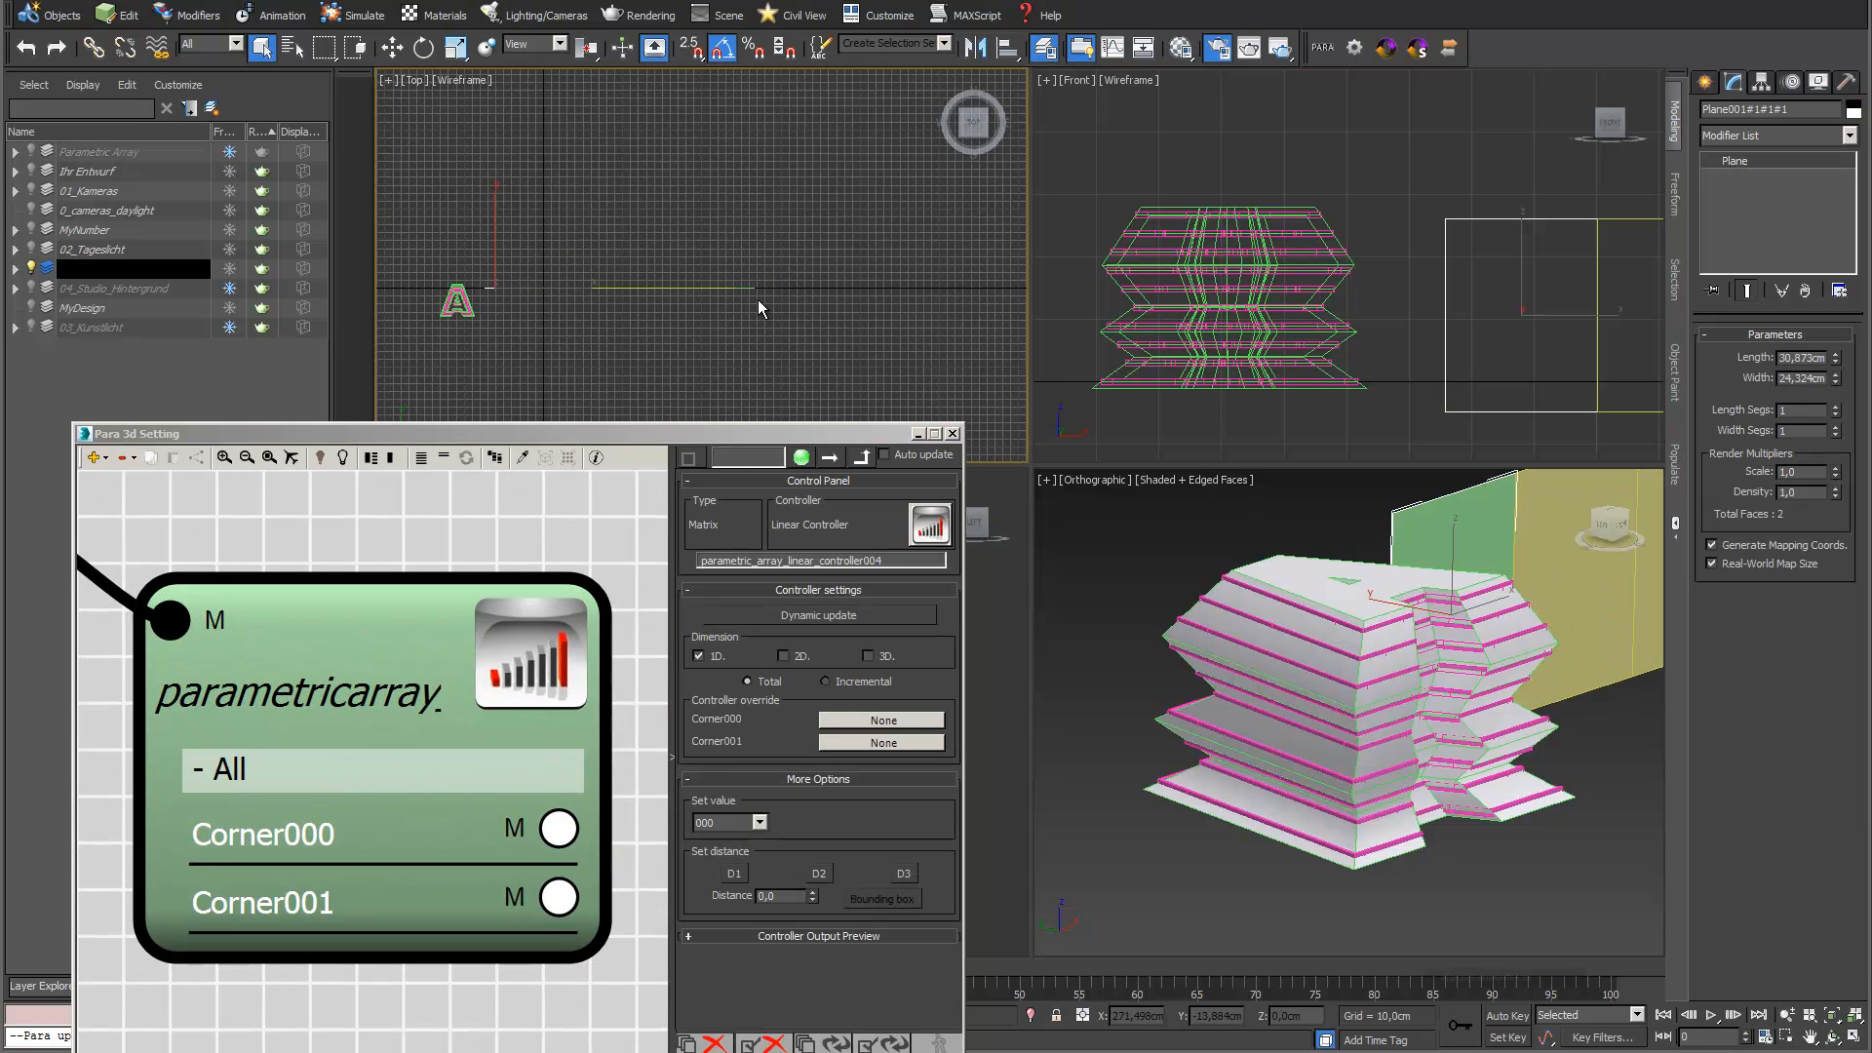
pyautogui.click(743, 284)
pyautogui.press('w')
pyautogui.moveTo(750, 258); pyautogui.dragTo(516, 262)
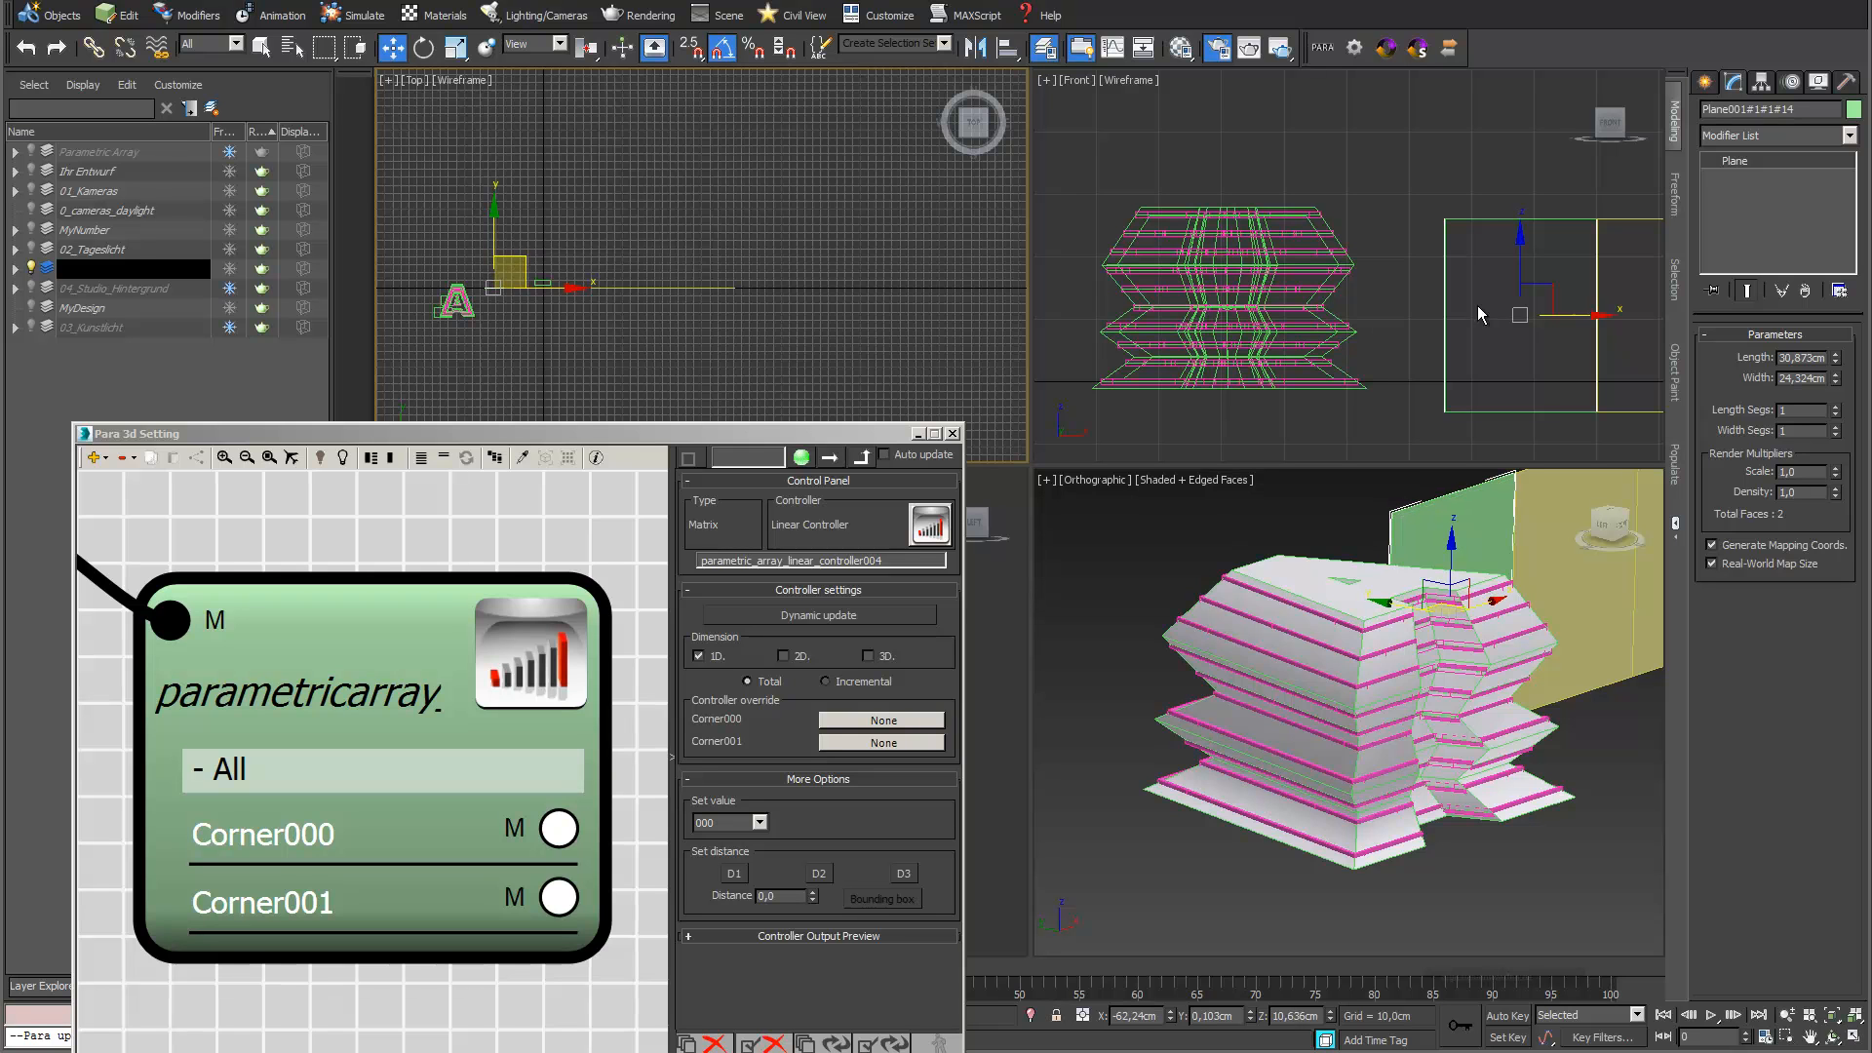
pyautogui.moveTo(556, 316); pyautogui.dragTo(651, 229, button='middle')
pyautogui.moveTo(597, 165); pyautogui.dragTo(609, 218)
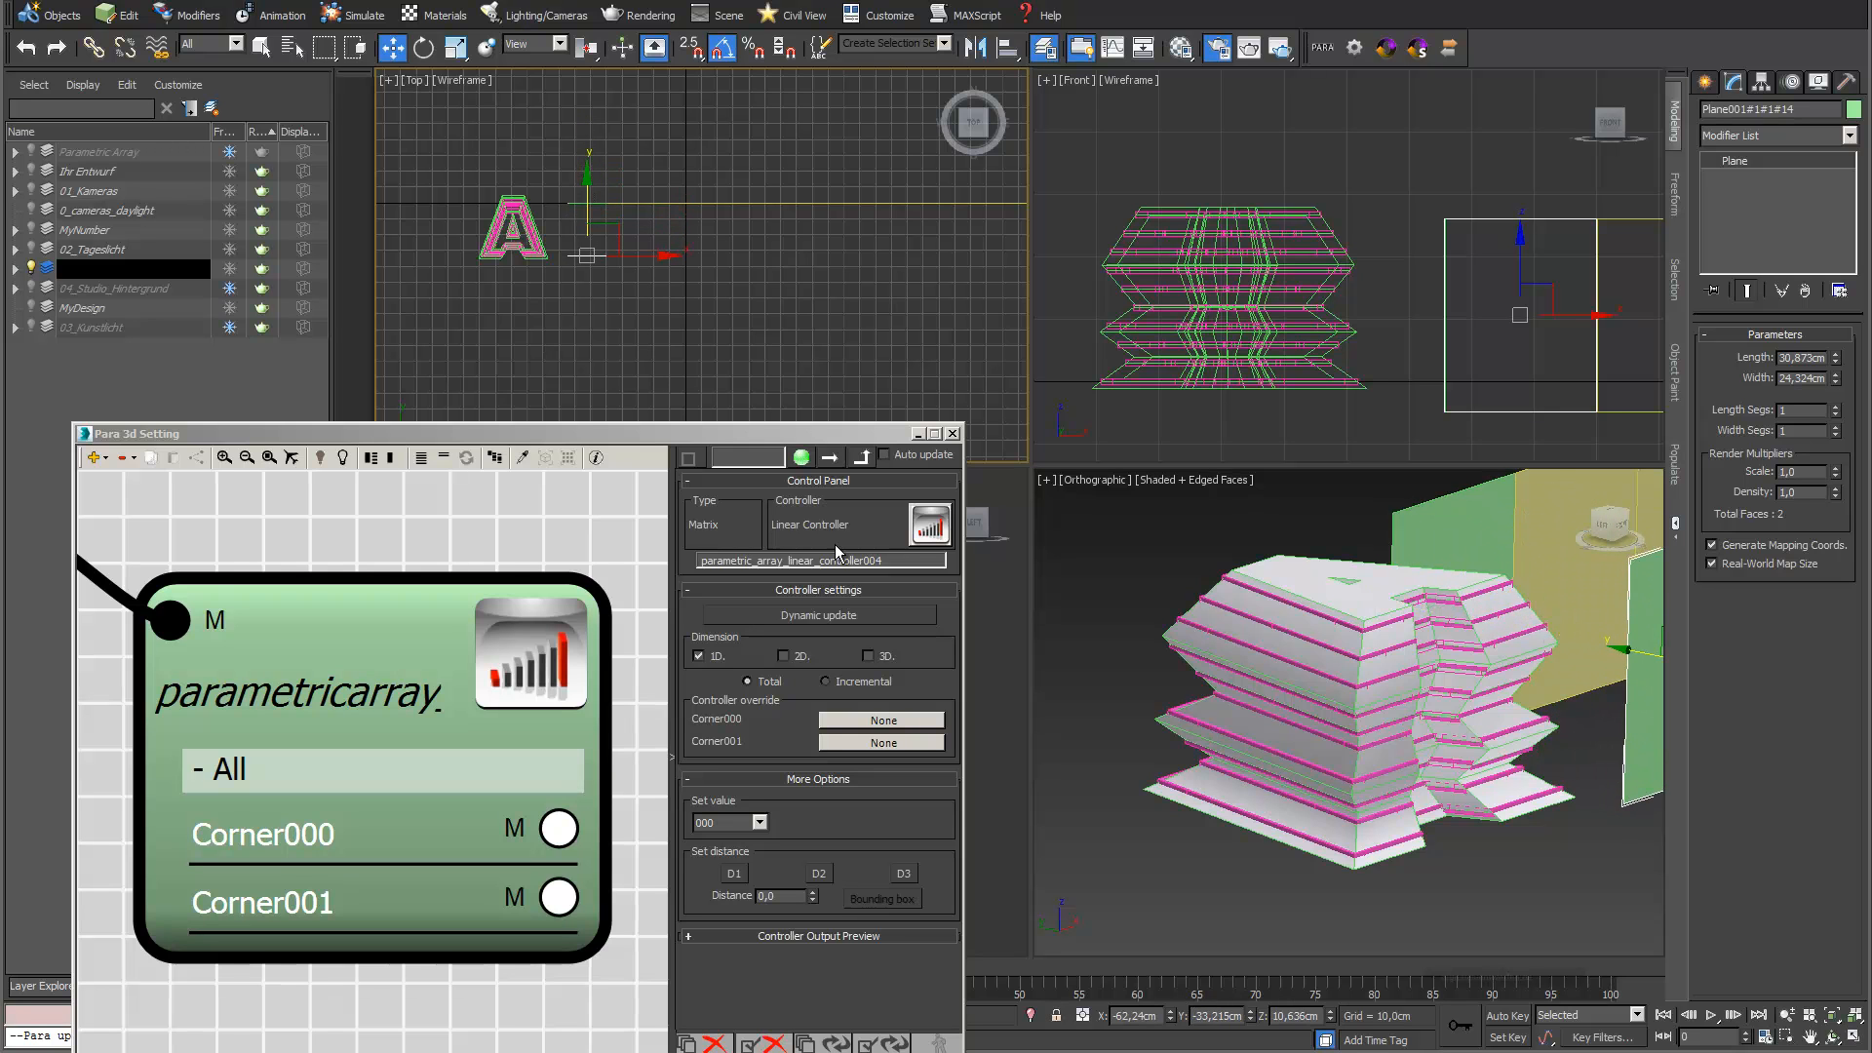
pyautogui.click(834, 1043)
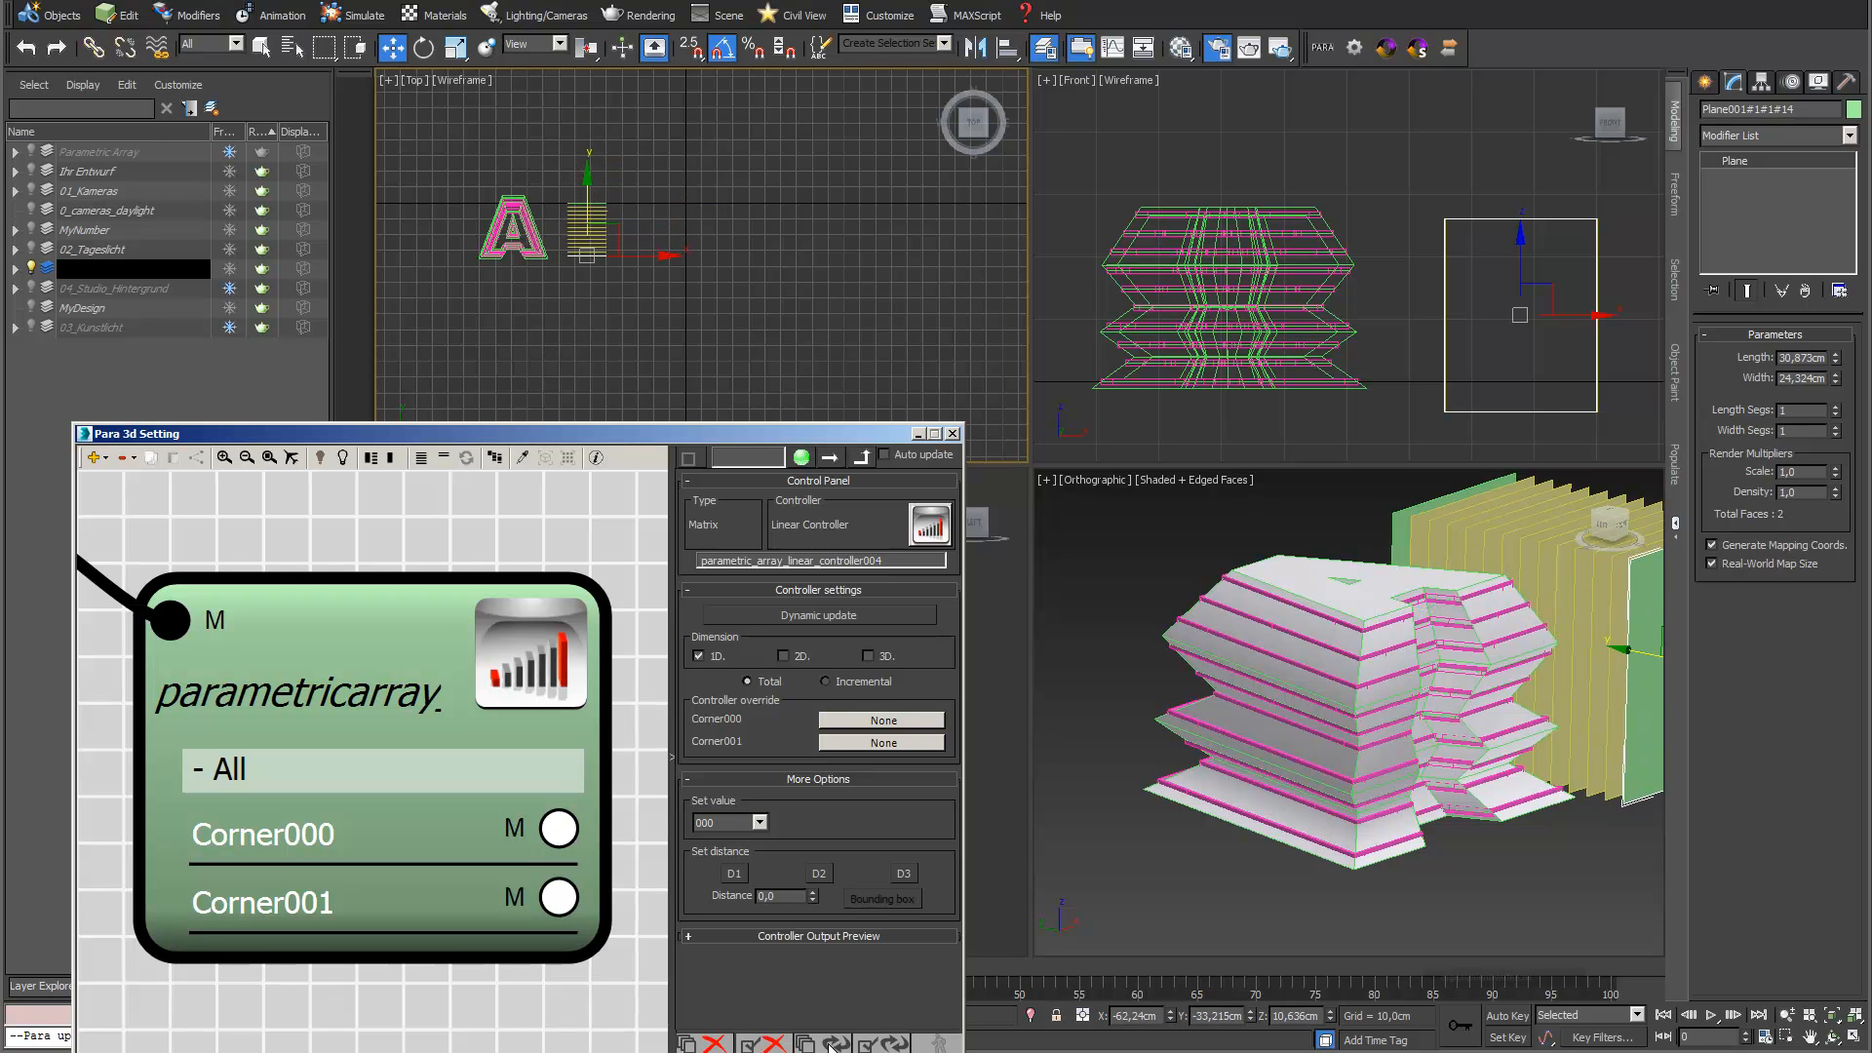
# Expand the Rotation parameters of the plane array's node and disable its Transform parameter
pyautogui.moveTo(791, 441); pyautogui.dragTo(858, 516)
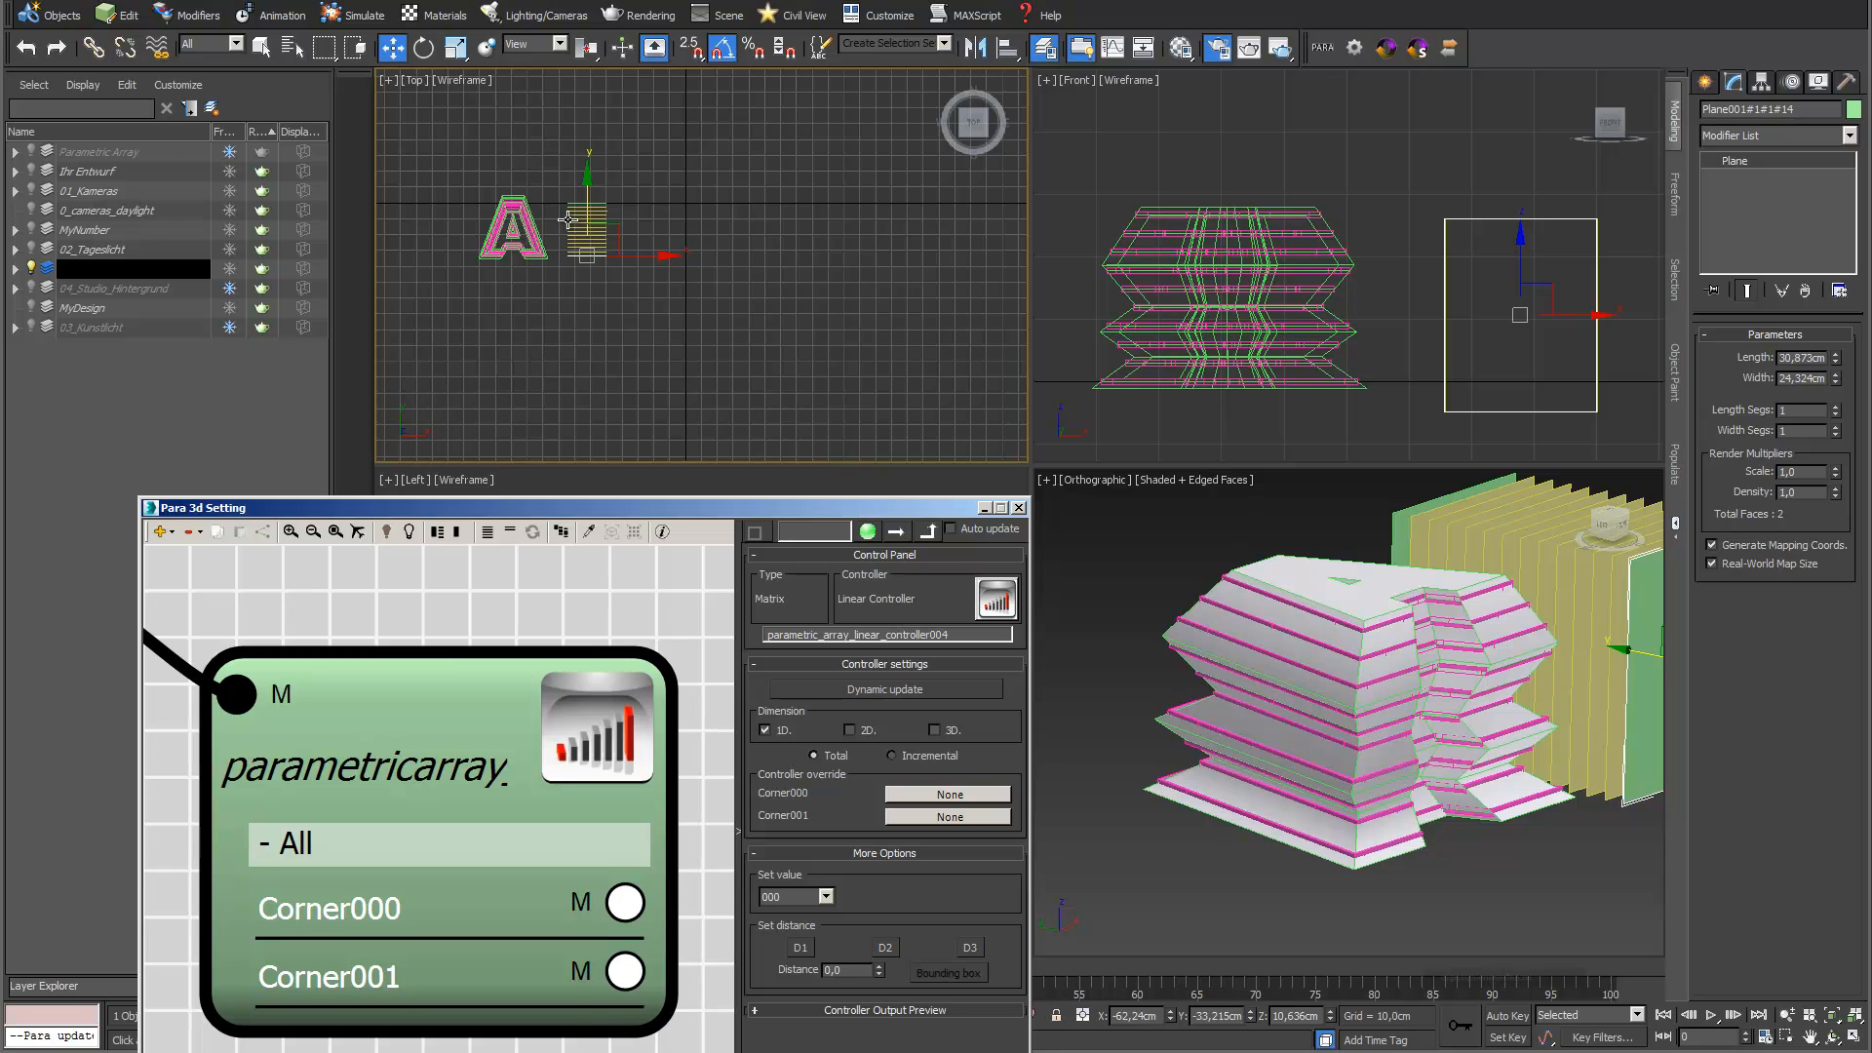
pyautogui.scroll(4, 567, 220)
pyautogui.moveTo(568, 220); pyautogui.dragTo(701, 156, button='middle')
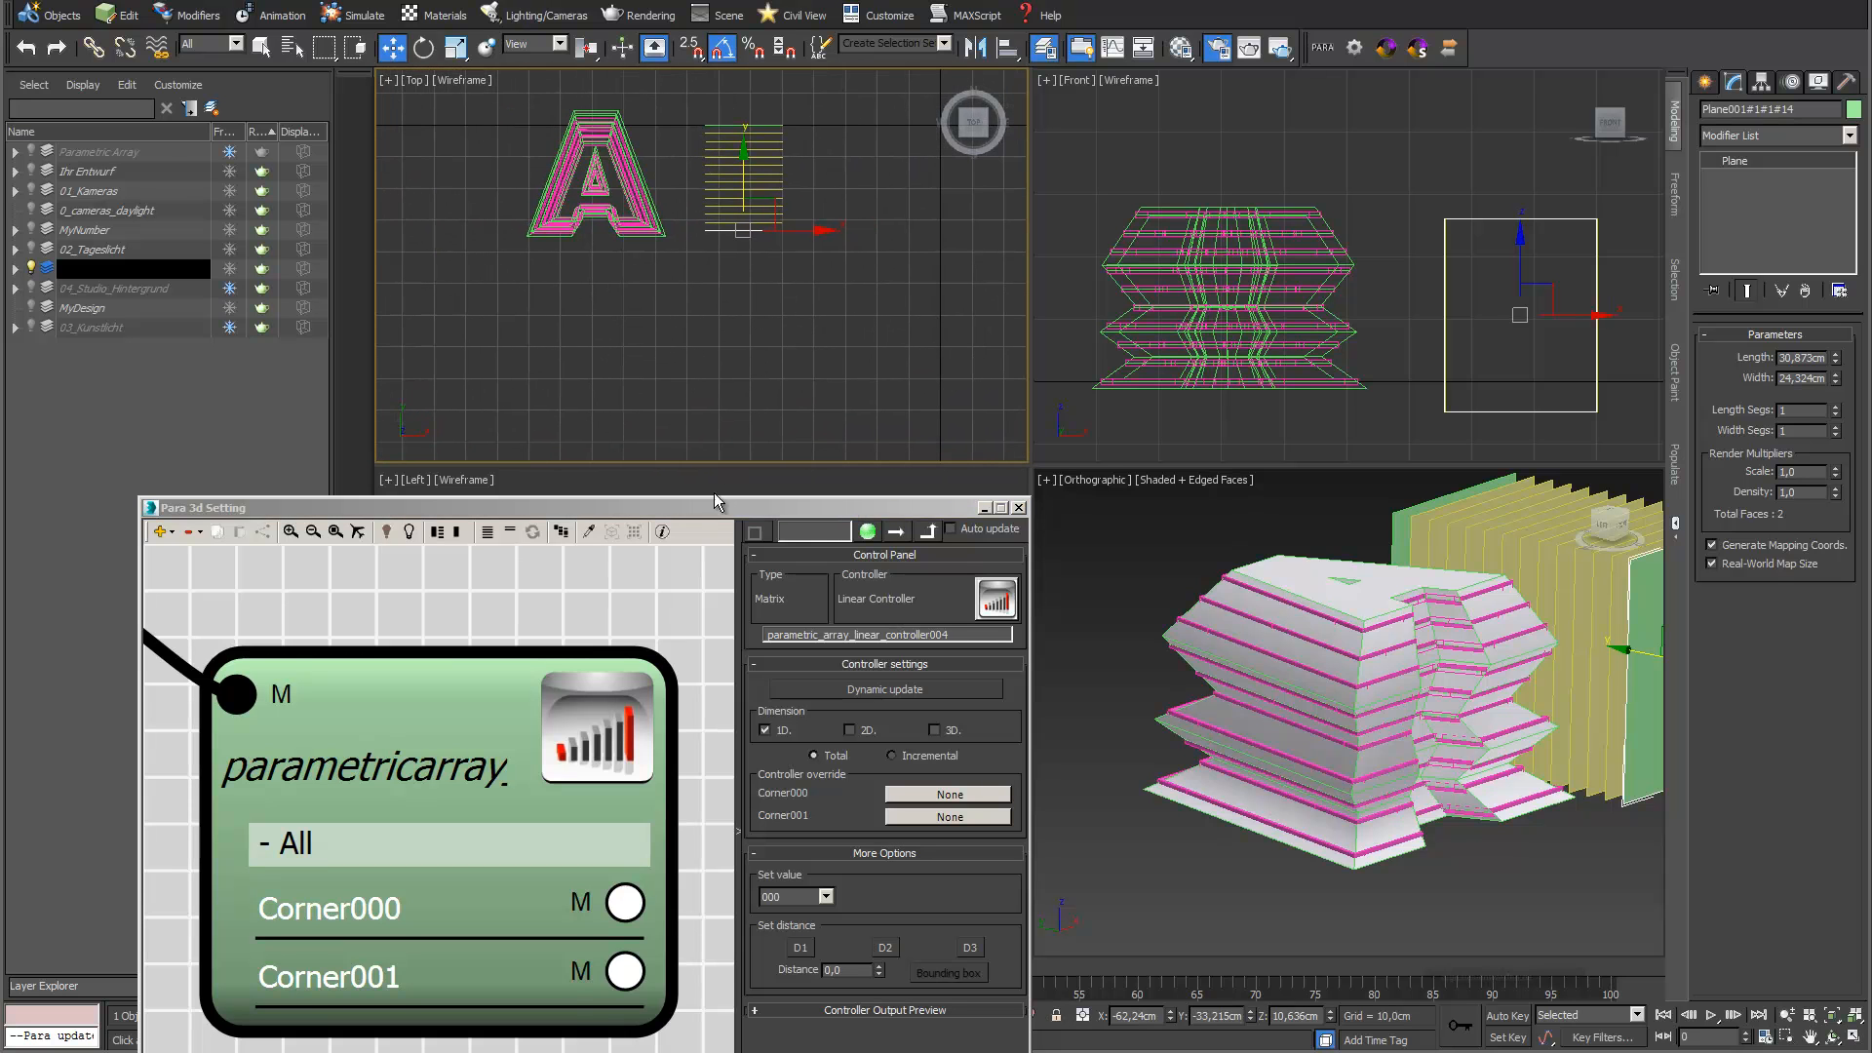
pyautogui.moveTo(710, 505); pyautogui.dragTo(844, 414)
pyautogui.scroll(-5, 605, 509)
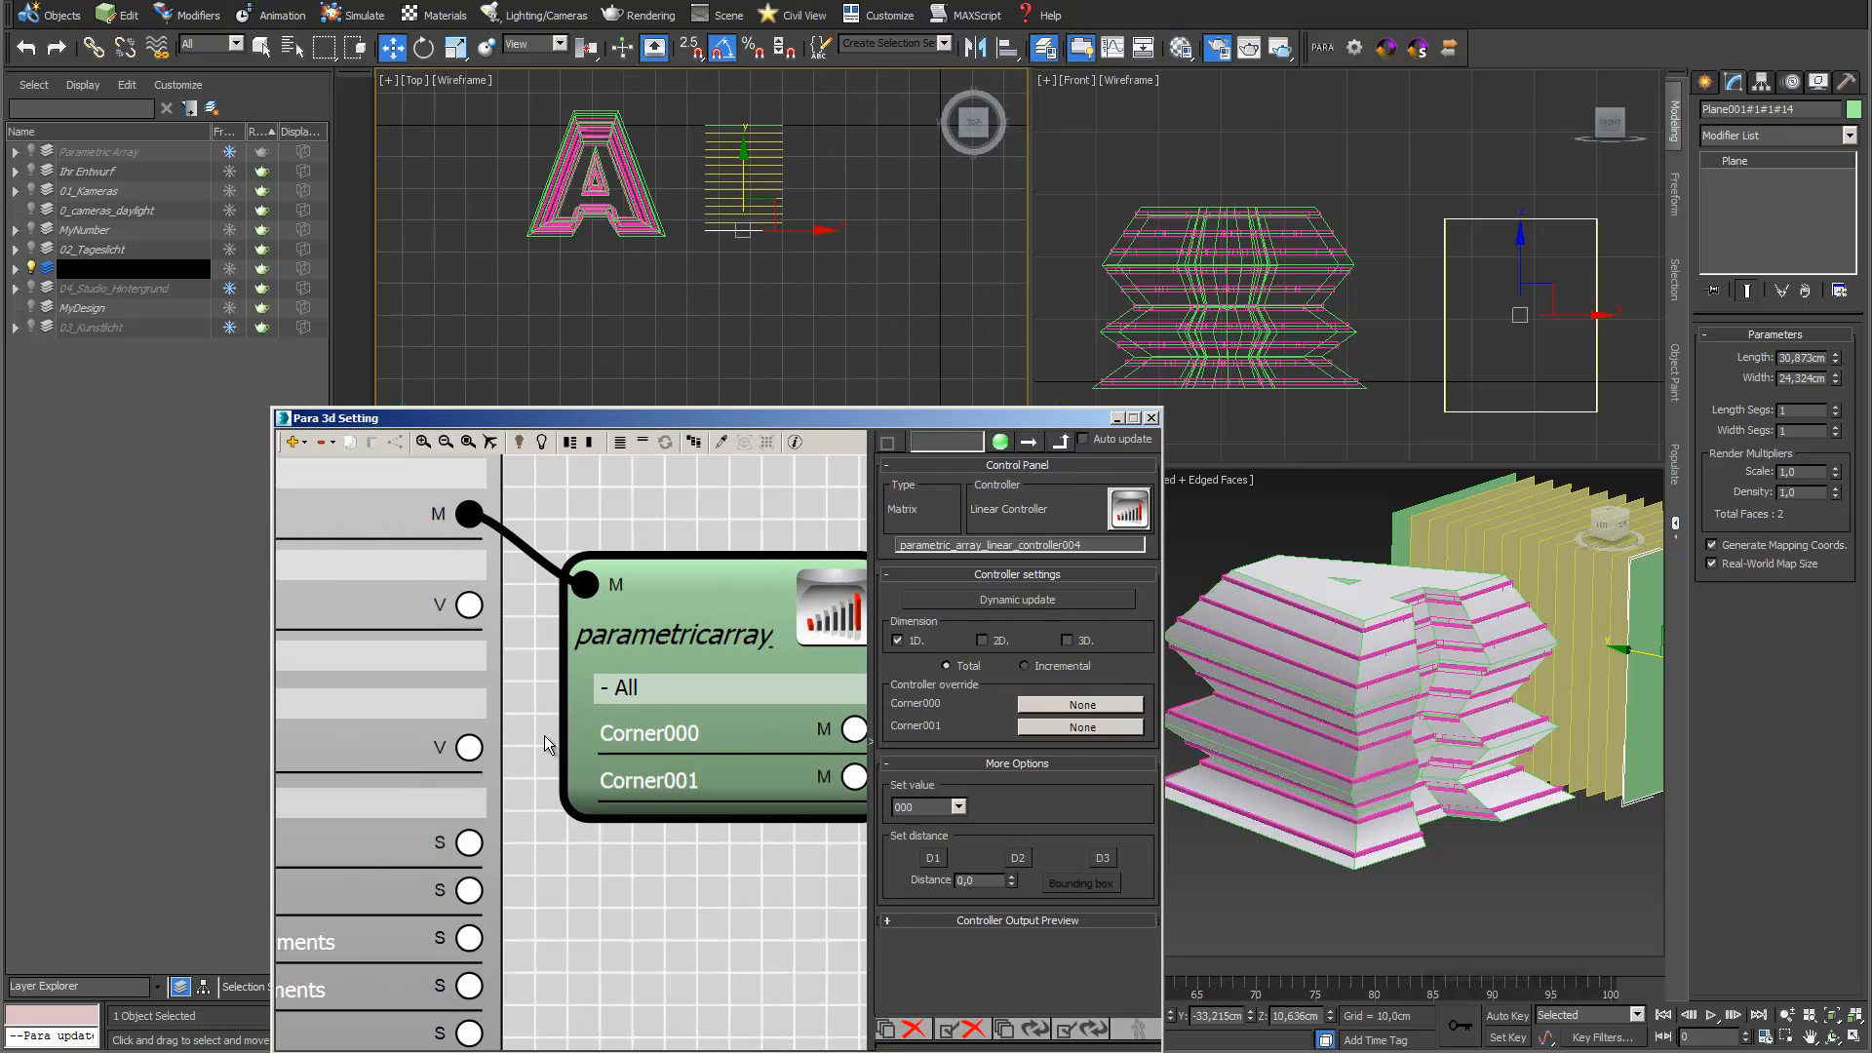
pyautogui.scroll(-2, 575, 582)
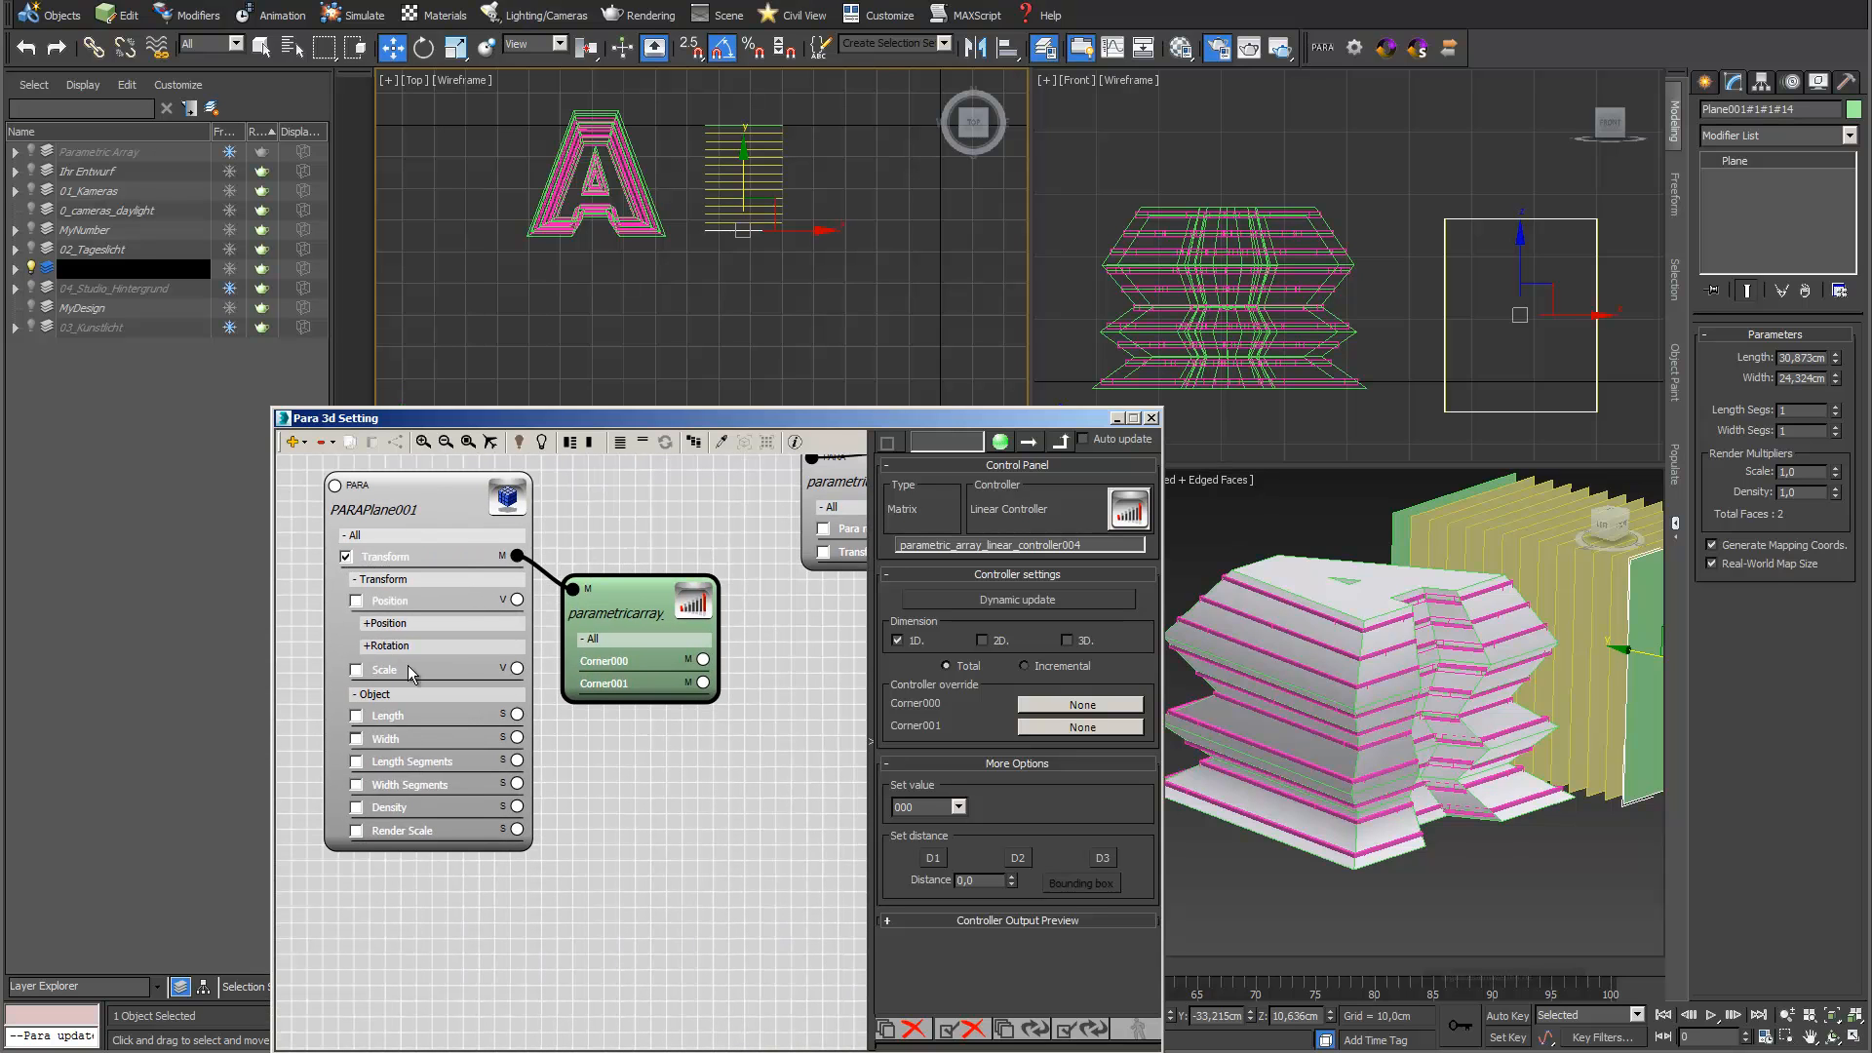
pyautogui.click(388, 647)
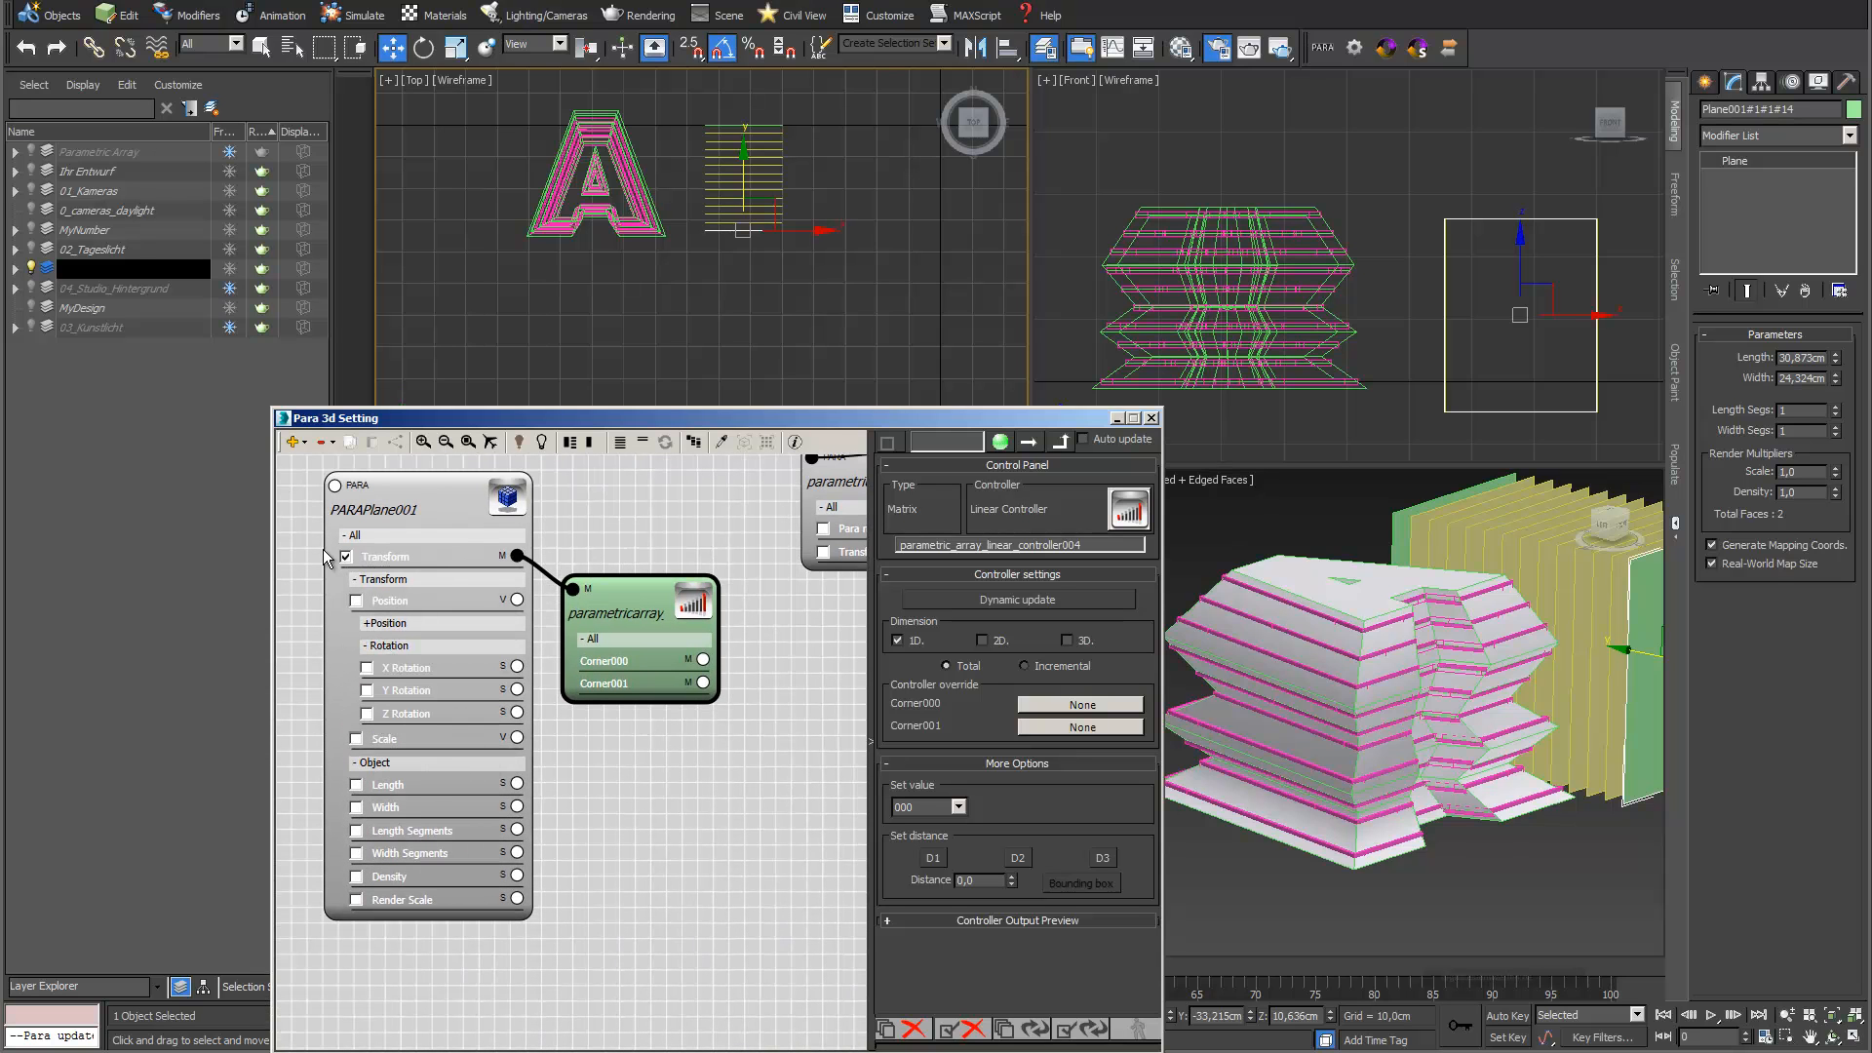
pyautogui.click(346, 558)
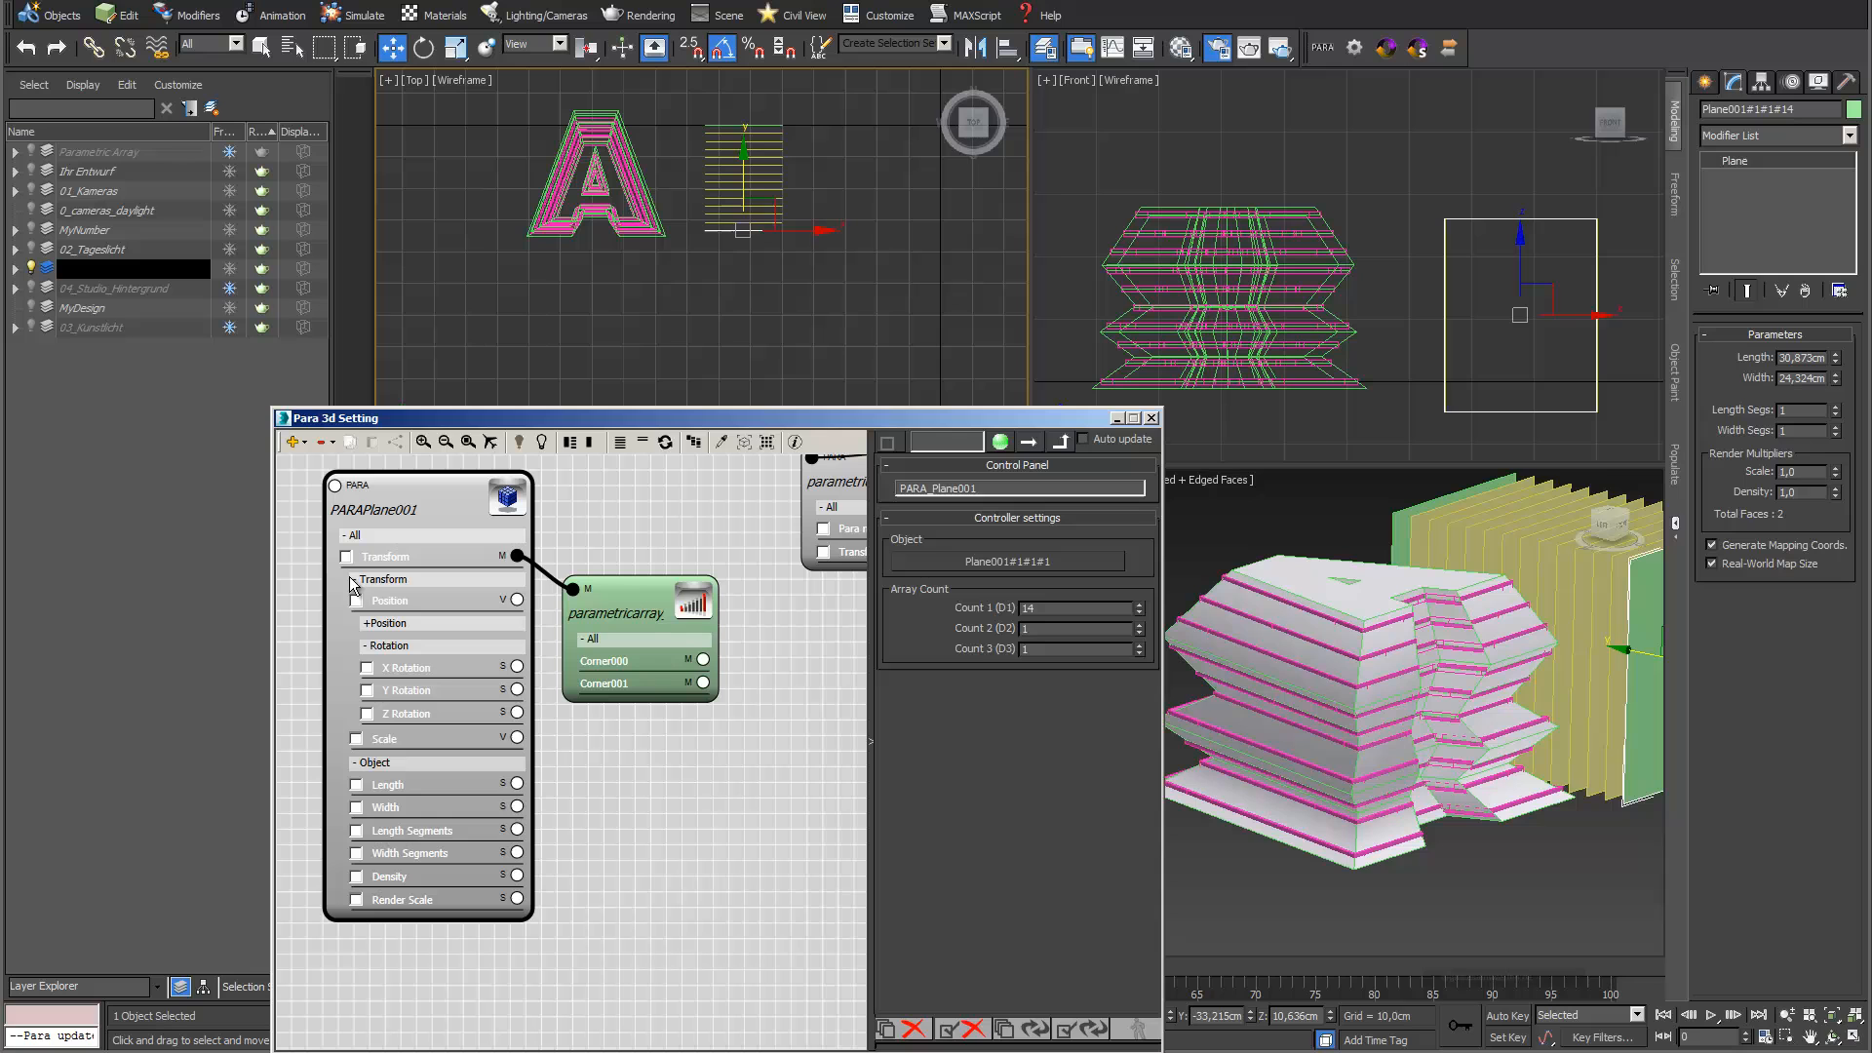
# Try out the X Rotation of all planes, reset it to 90 and disable the parameter
pyautogui.click(367, 668)
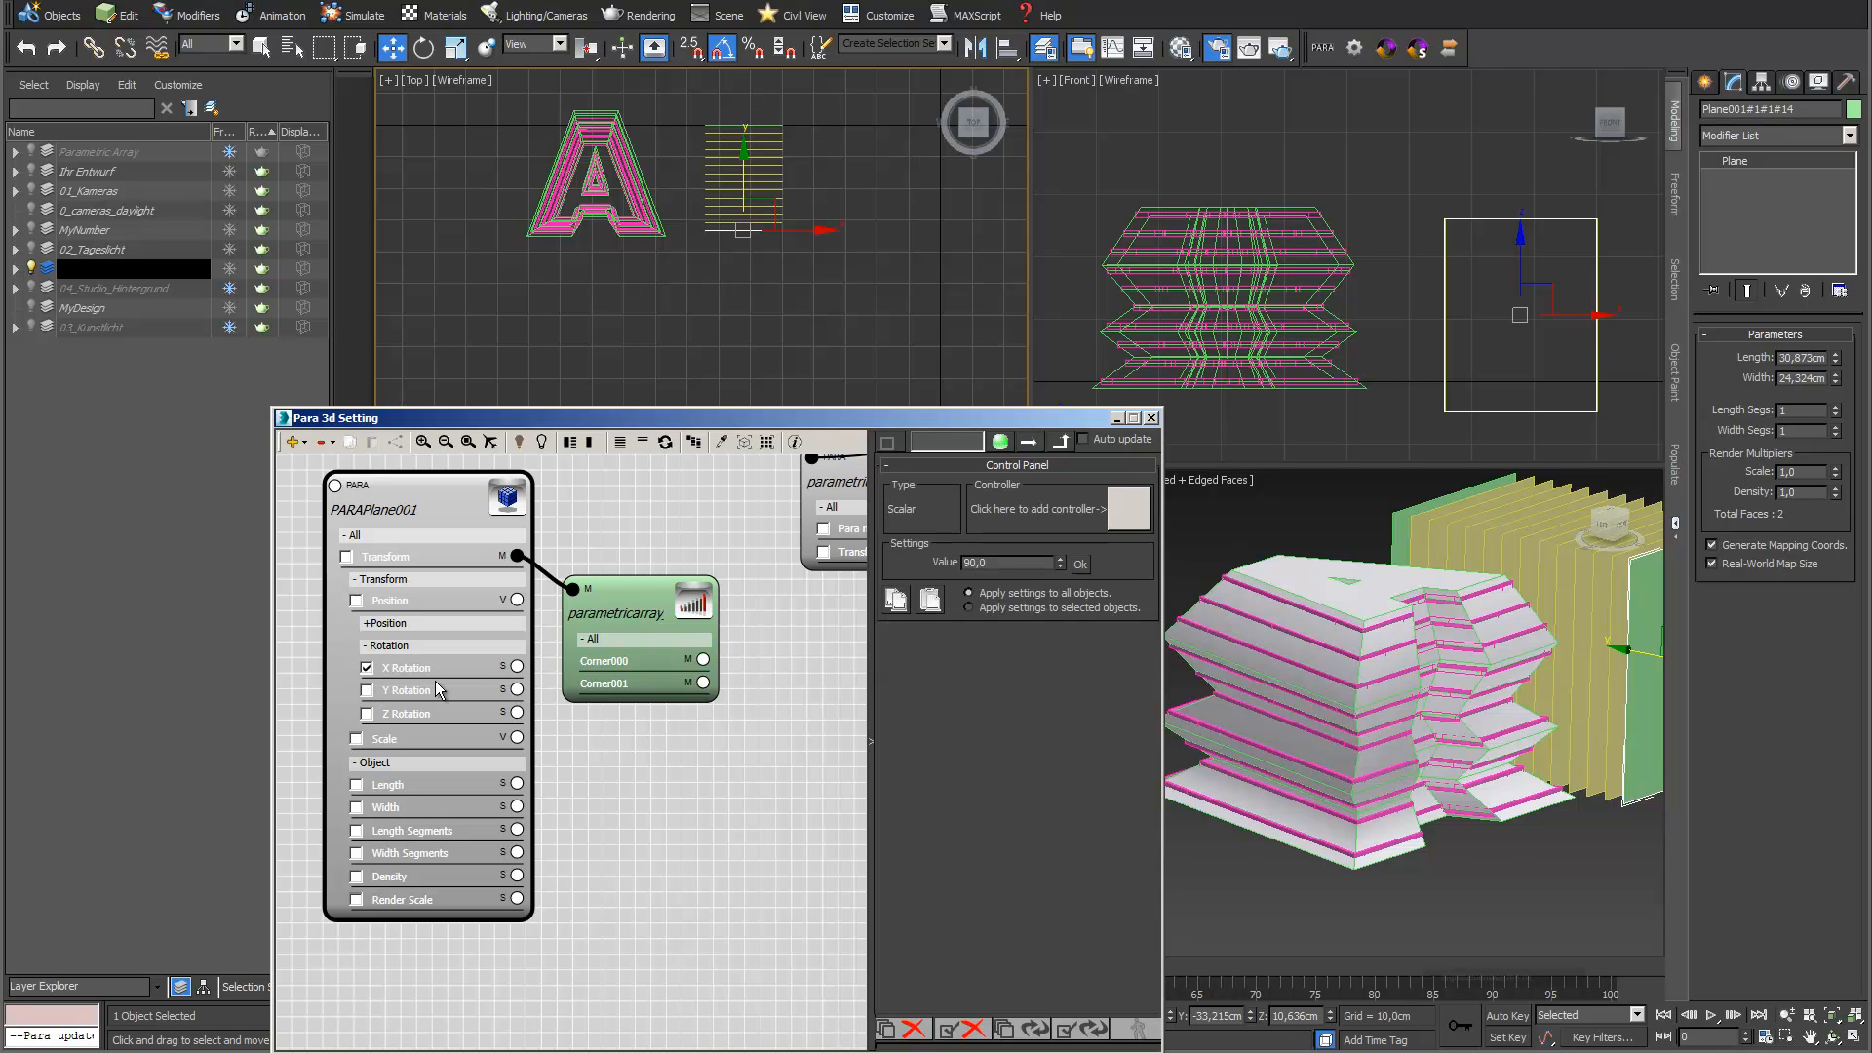
pyautogui.moveTo(1061, 560); pyautogui.dragTo(880, 564)
pyautogui.write('90,0')
pyautogui.press('Tab')
pyautogui.click(367, 667)
# Enable the plane array's Z Rotation and set its value to -12.5 for all objects
pyautogui.click(367, 713)
pyautogui.moveTo(1060, 563); pyautogui.dragTo(1060, 563)
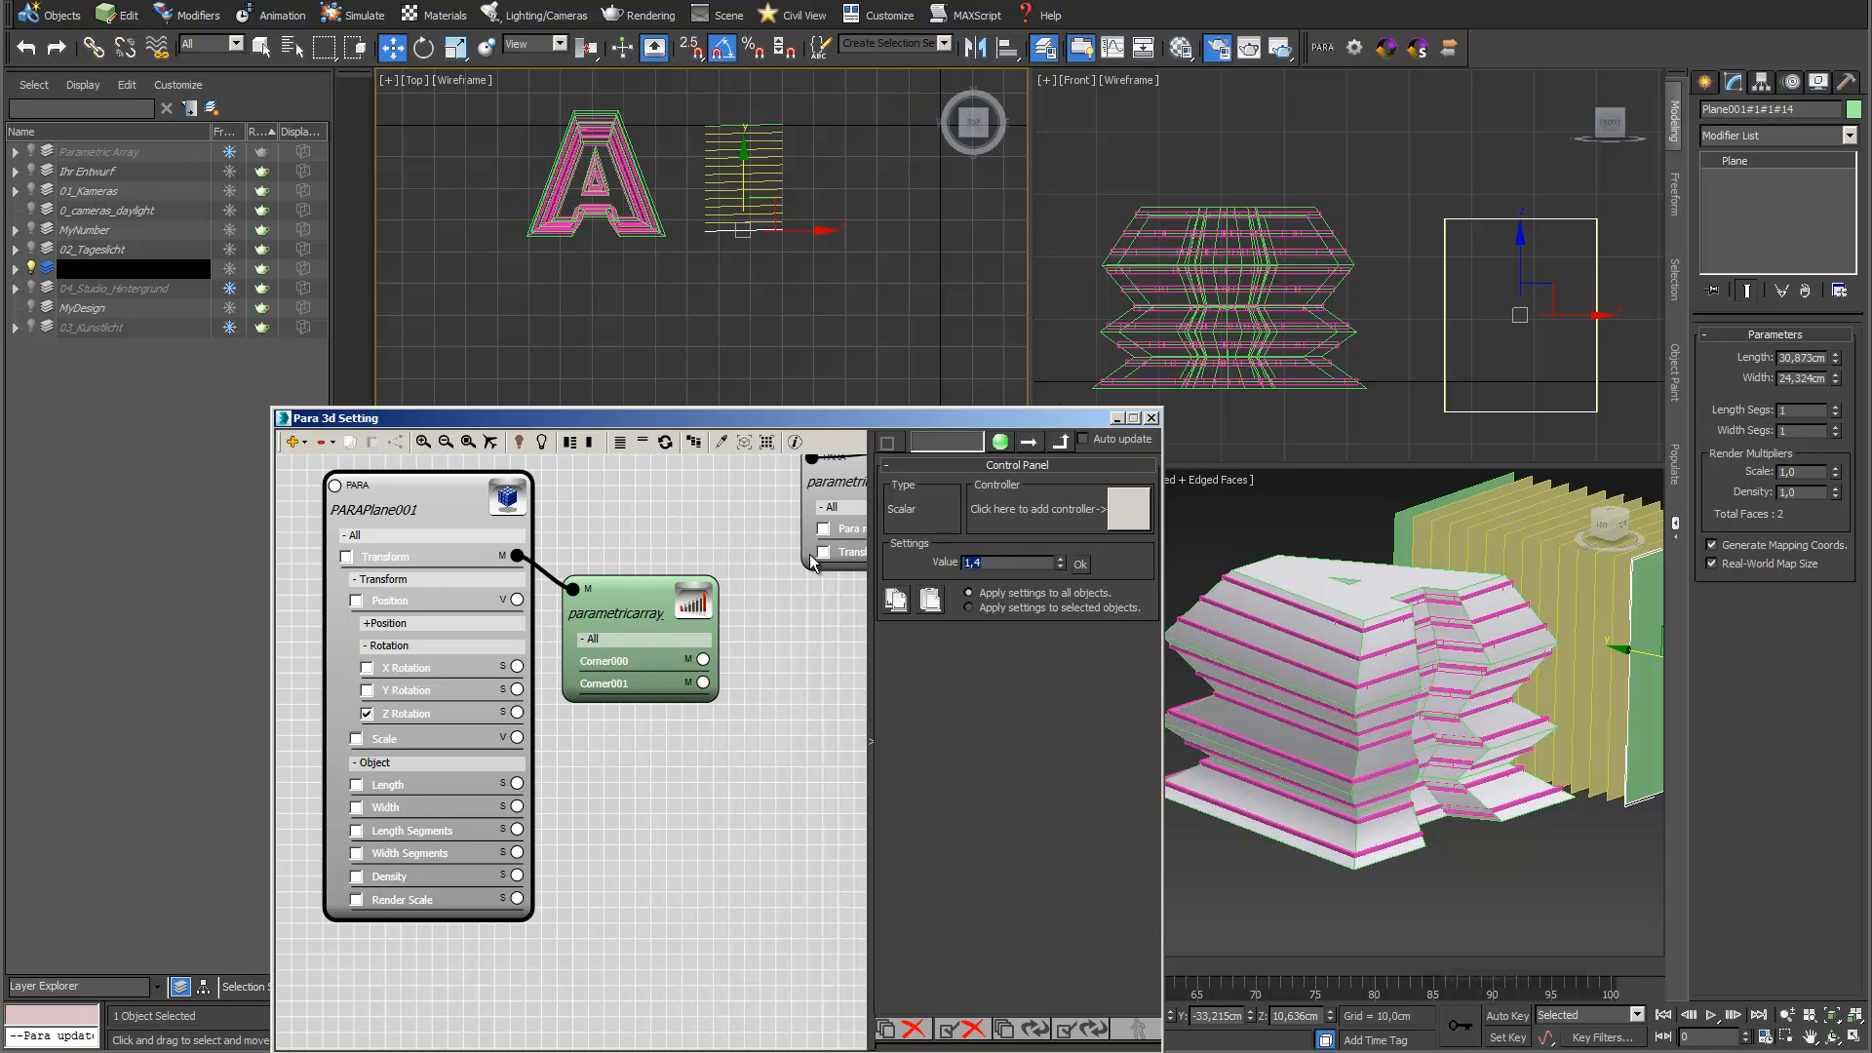
pyautogui.click(1082, 566)
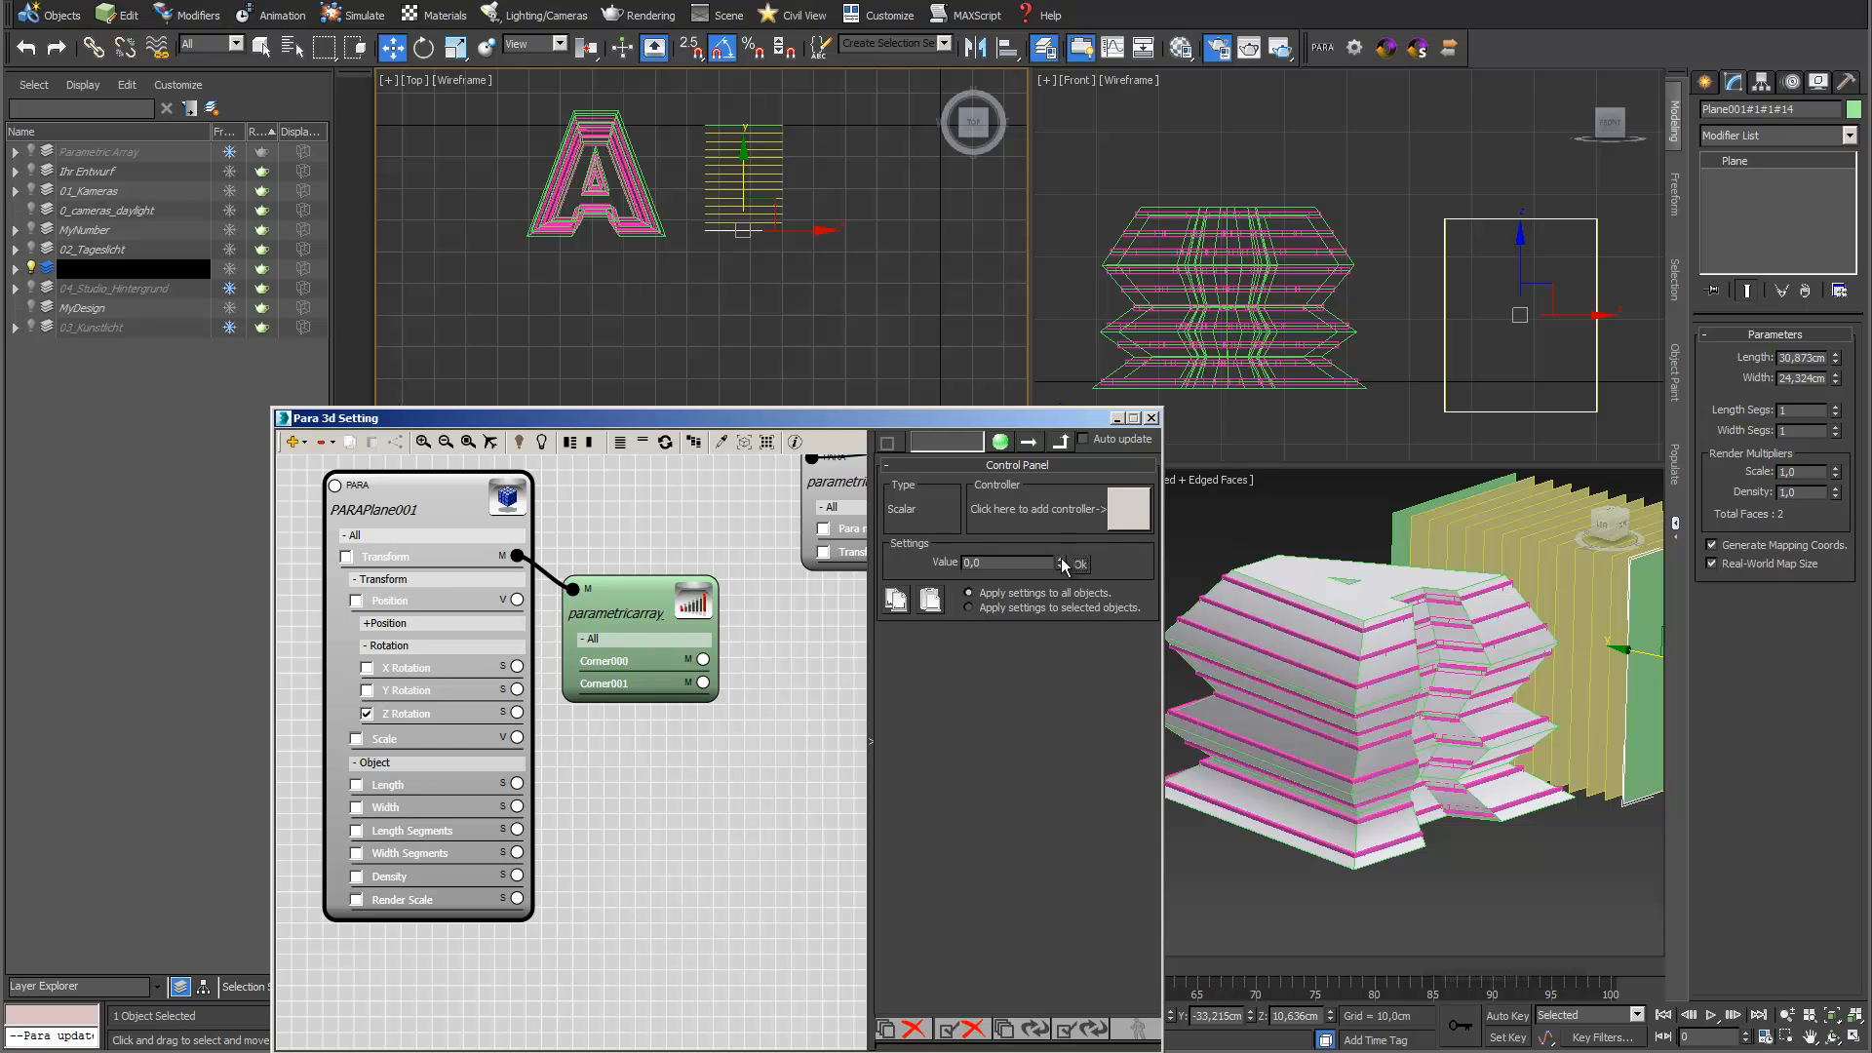
pyautogui.moveTo(1060, 562); pyautogui.dragTo(1003, 616)
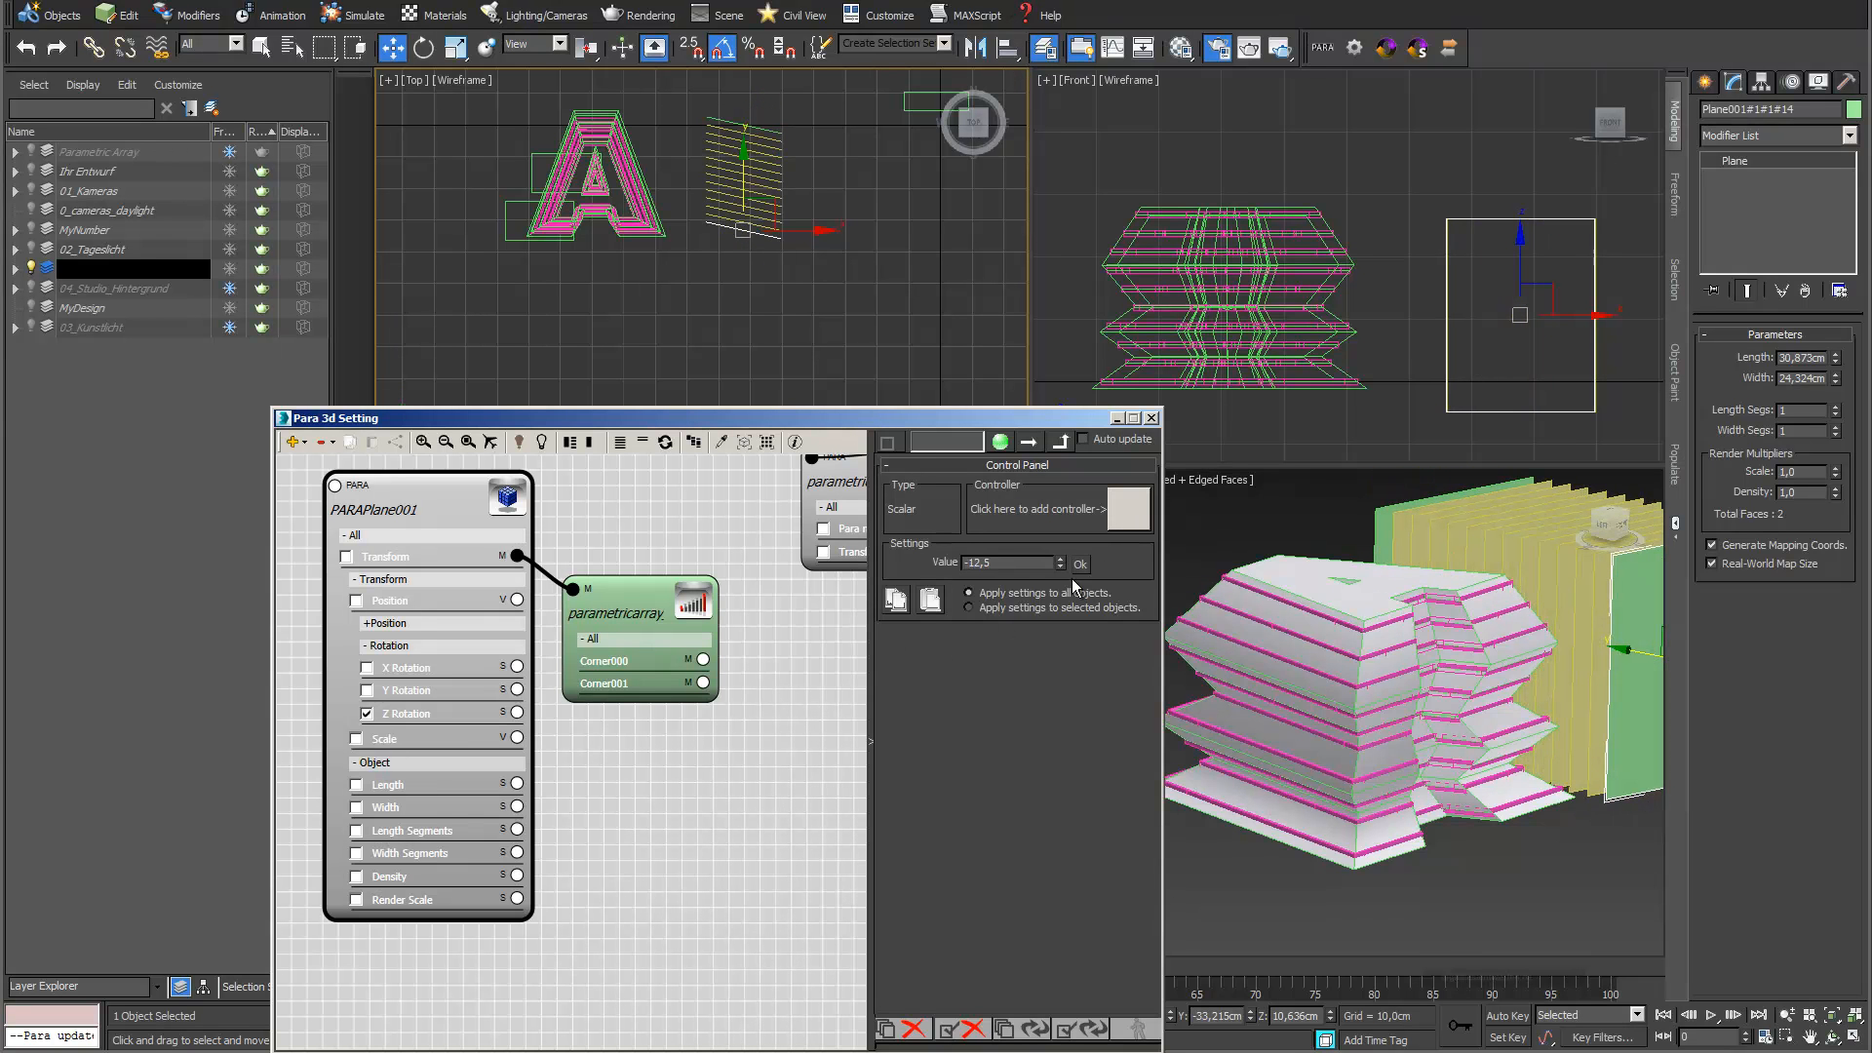
# Connect a Random Controller to the Z Rotation, set its Maximum to 90 and update the planes
pyautogui.moveTo(517, 737); pyautogui.dragTo(626, 766)
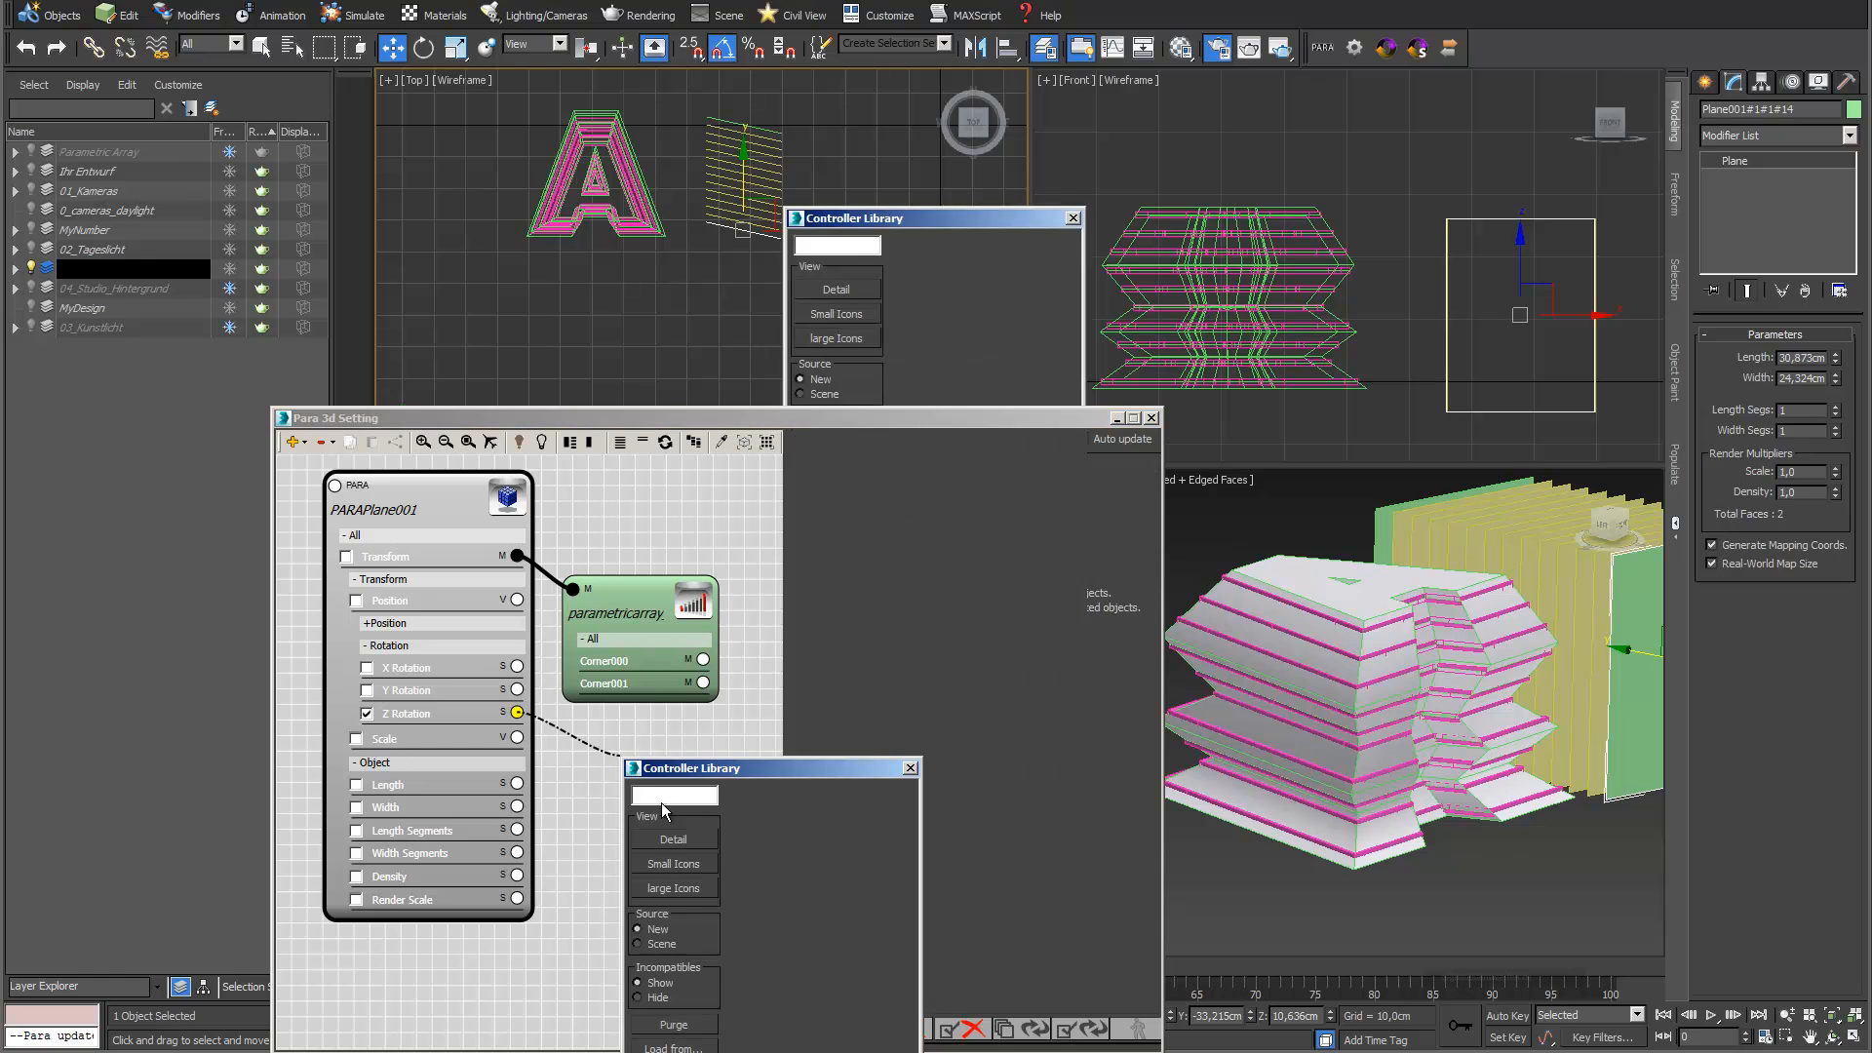
pyautogui.write('rand')
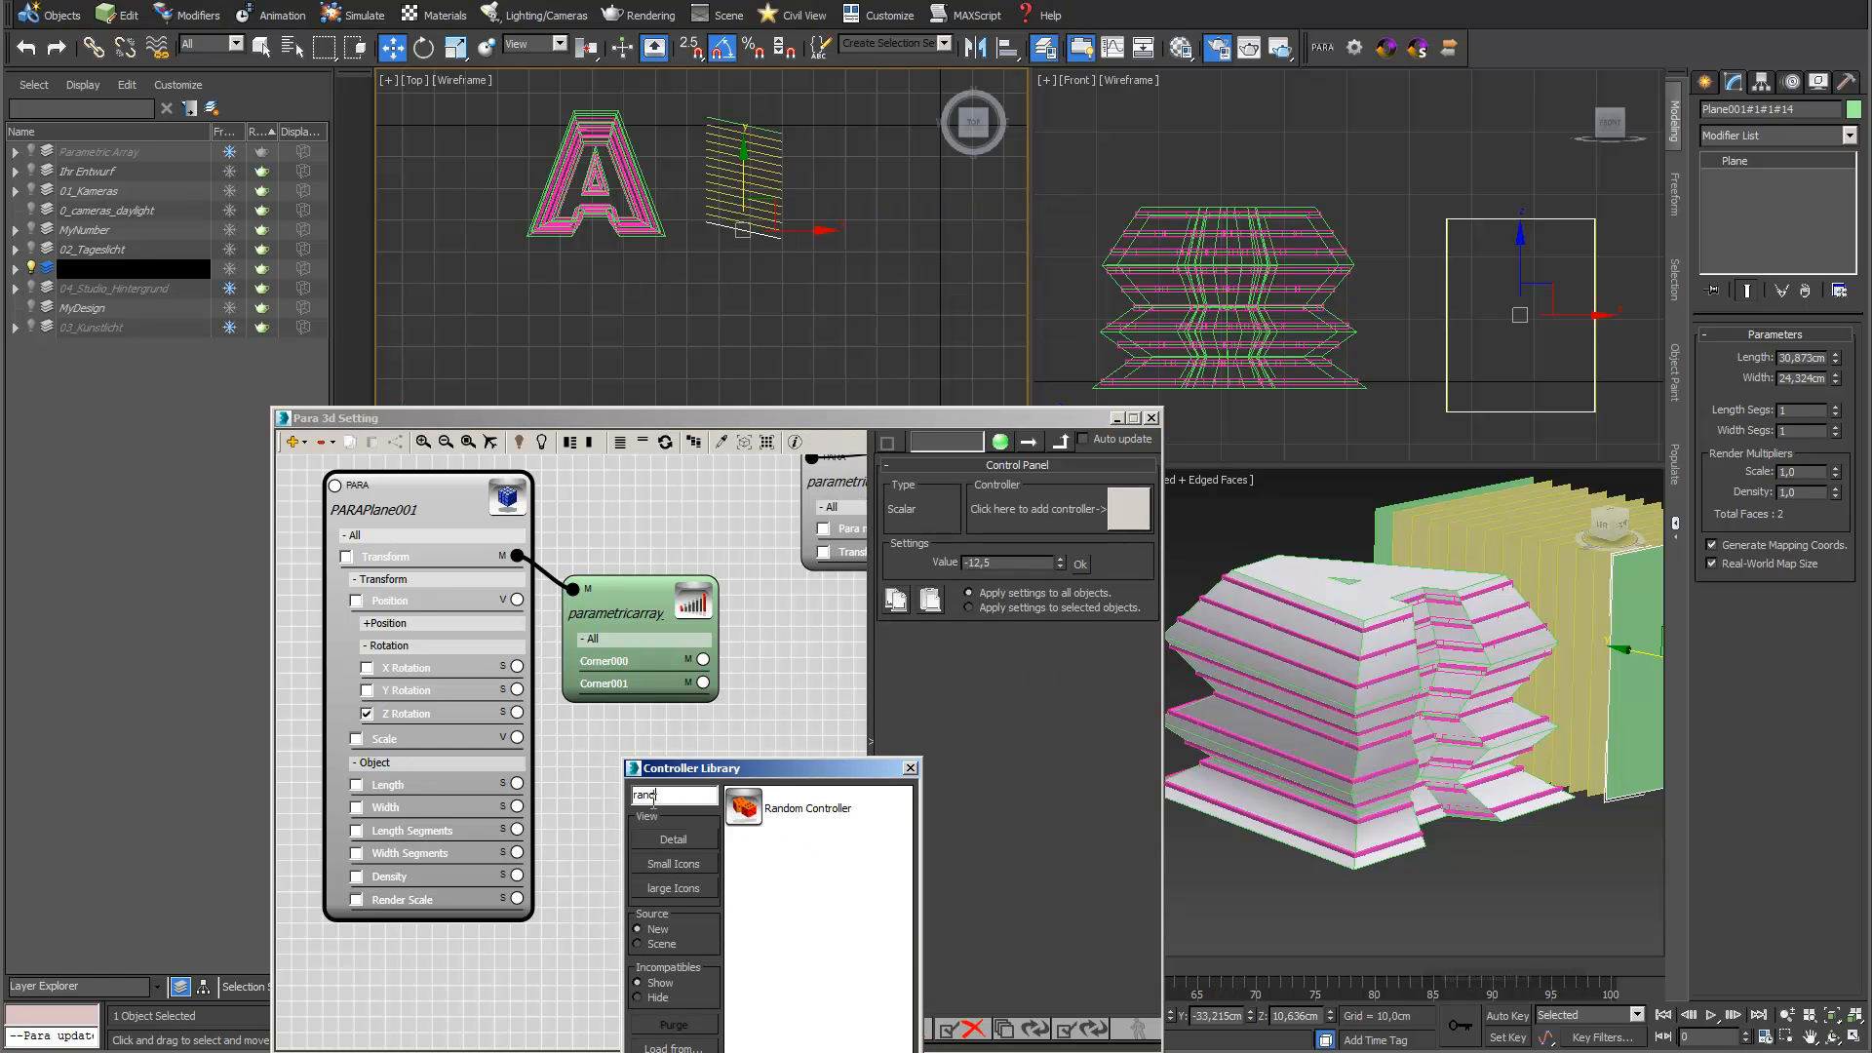
pyautogui.doubleClick(744, 809)
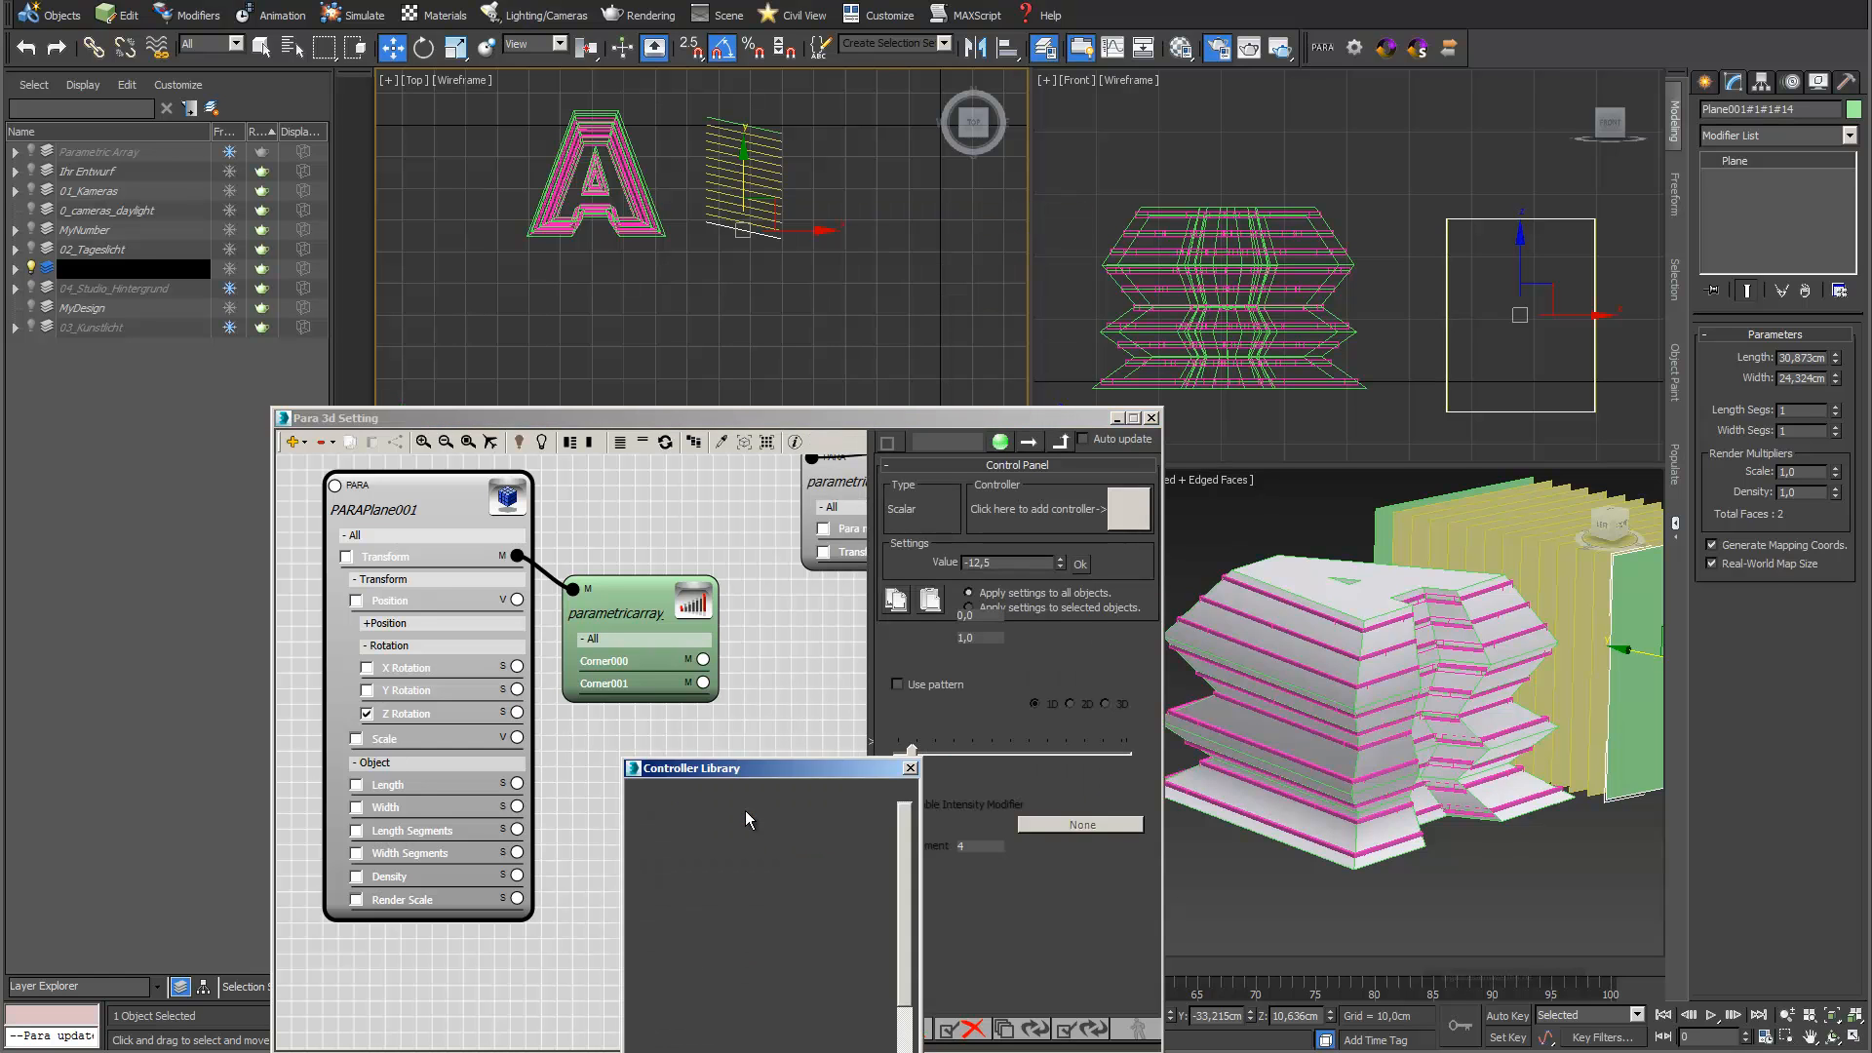
pyautogui.moveTo(981, 639); pyautogui.dragTo(858, 645)
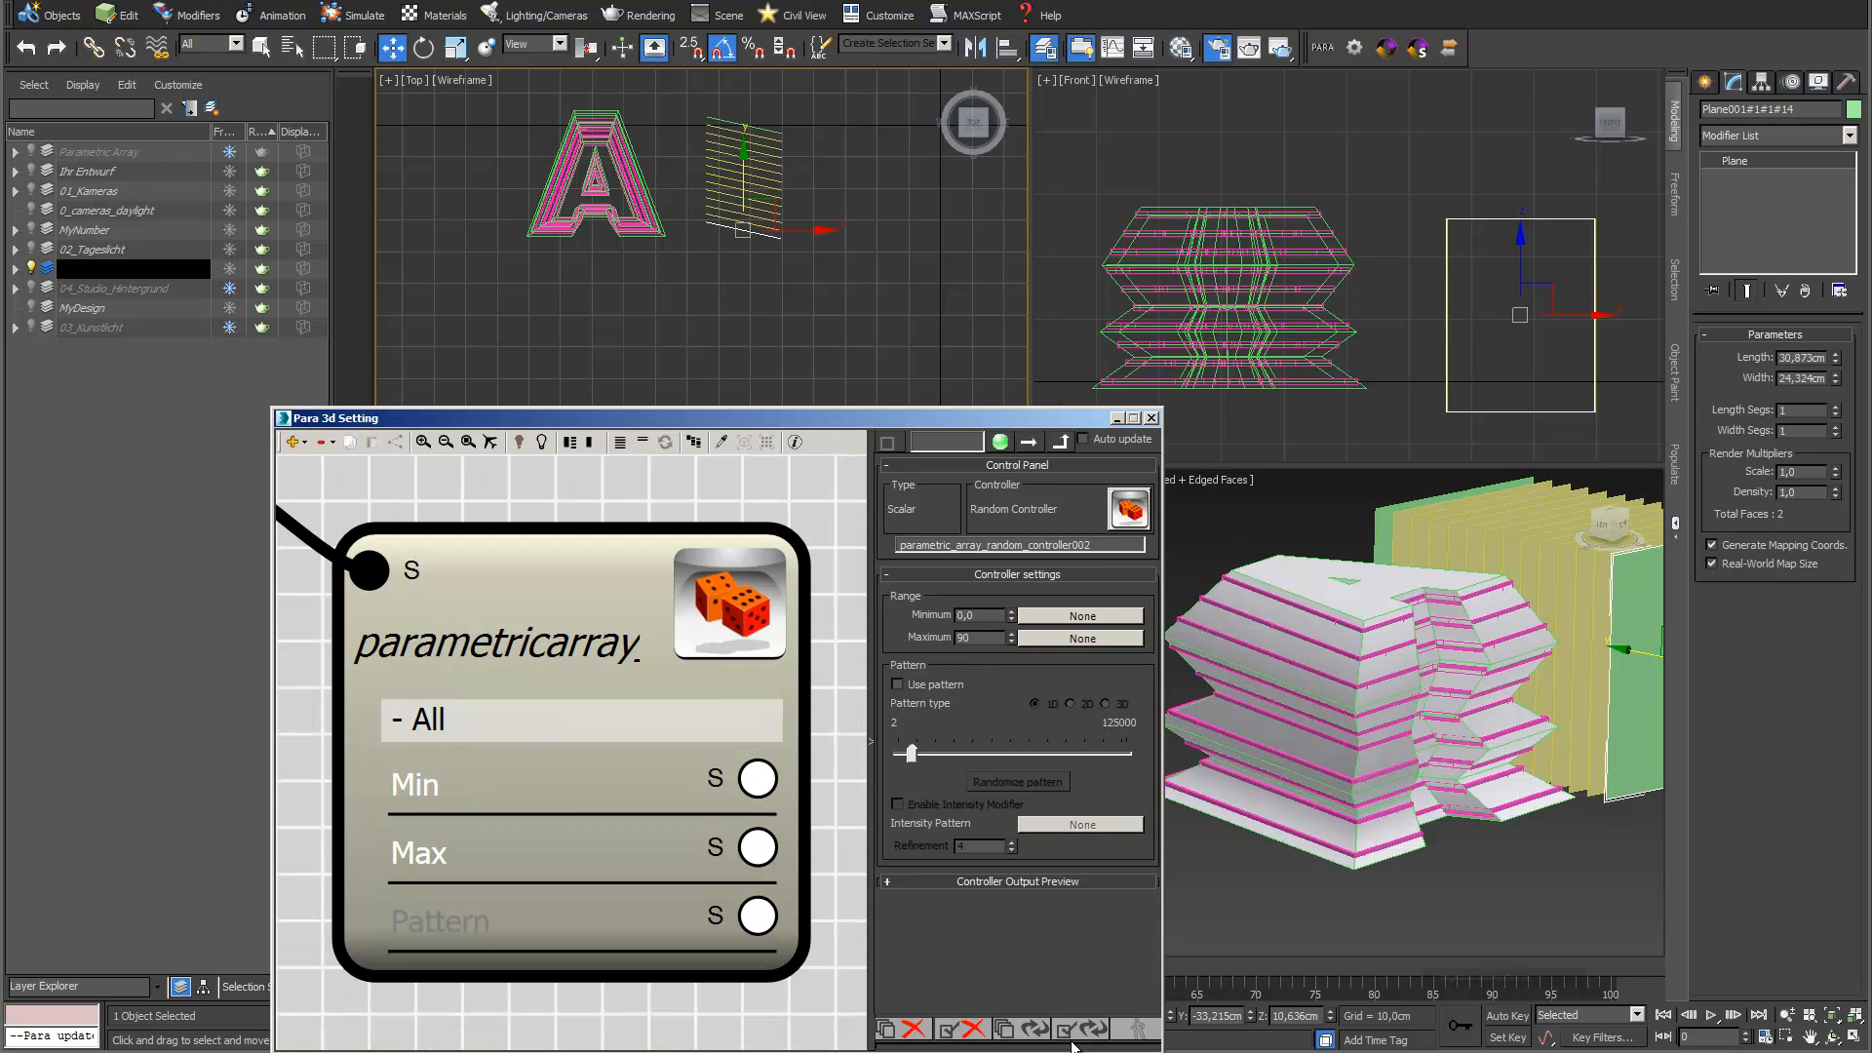
pyautogui.write('90')
pyautogui.press('Return')
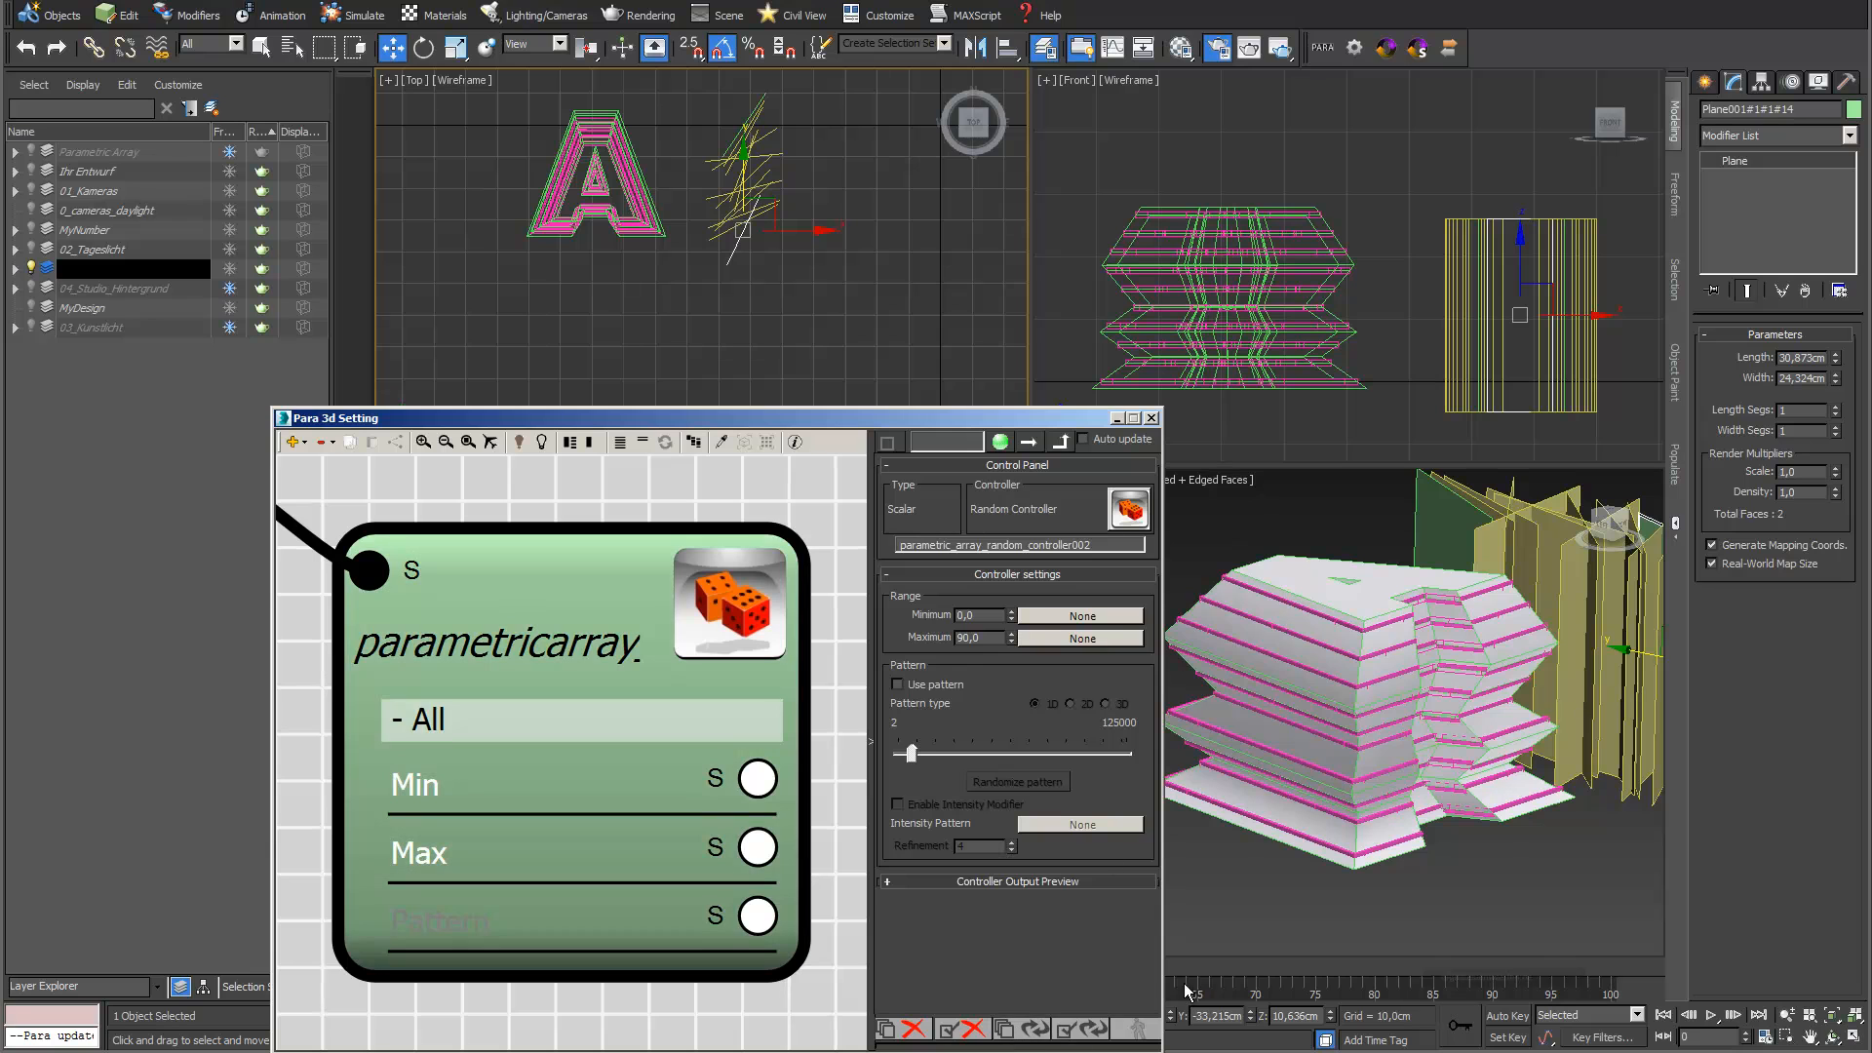
# Update the Random Controller twice more to give the planes a new random orientation
pyautogui.moveTo(805, 418); pyautogui.dragTo(921, 427)
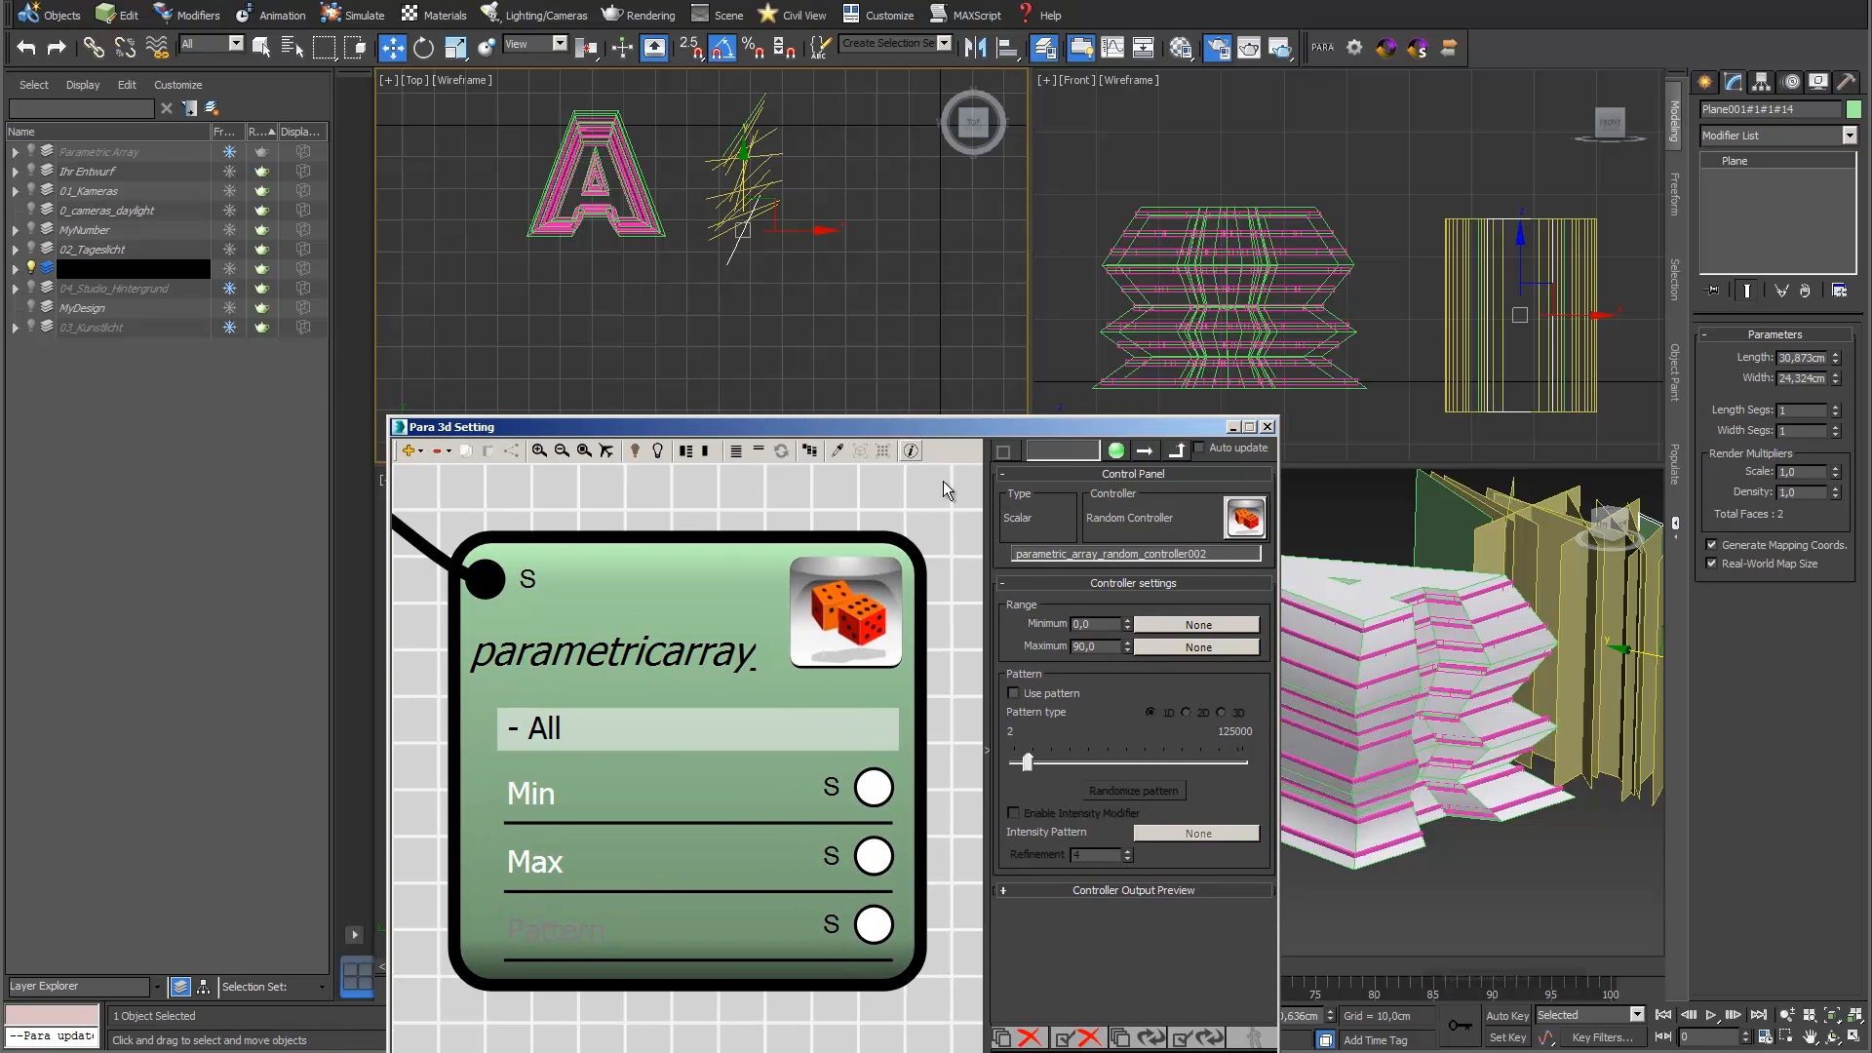
pyautogui.click(1153, 1041)
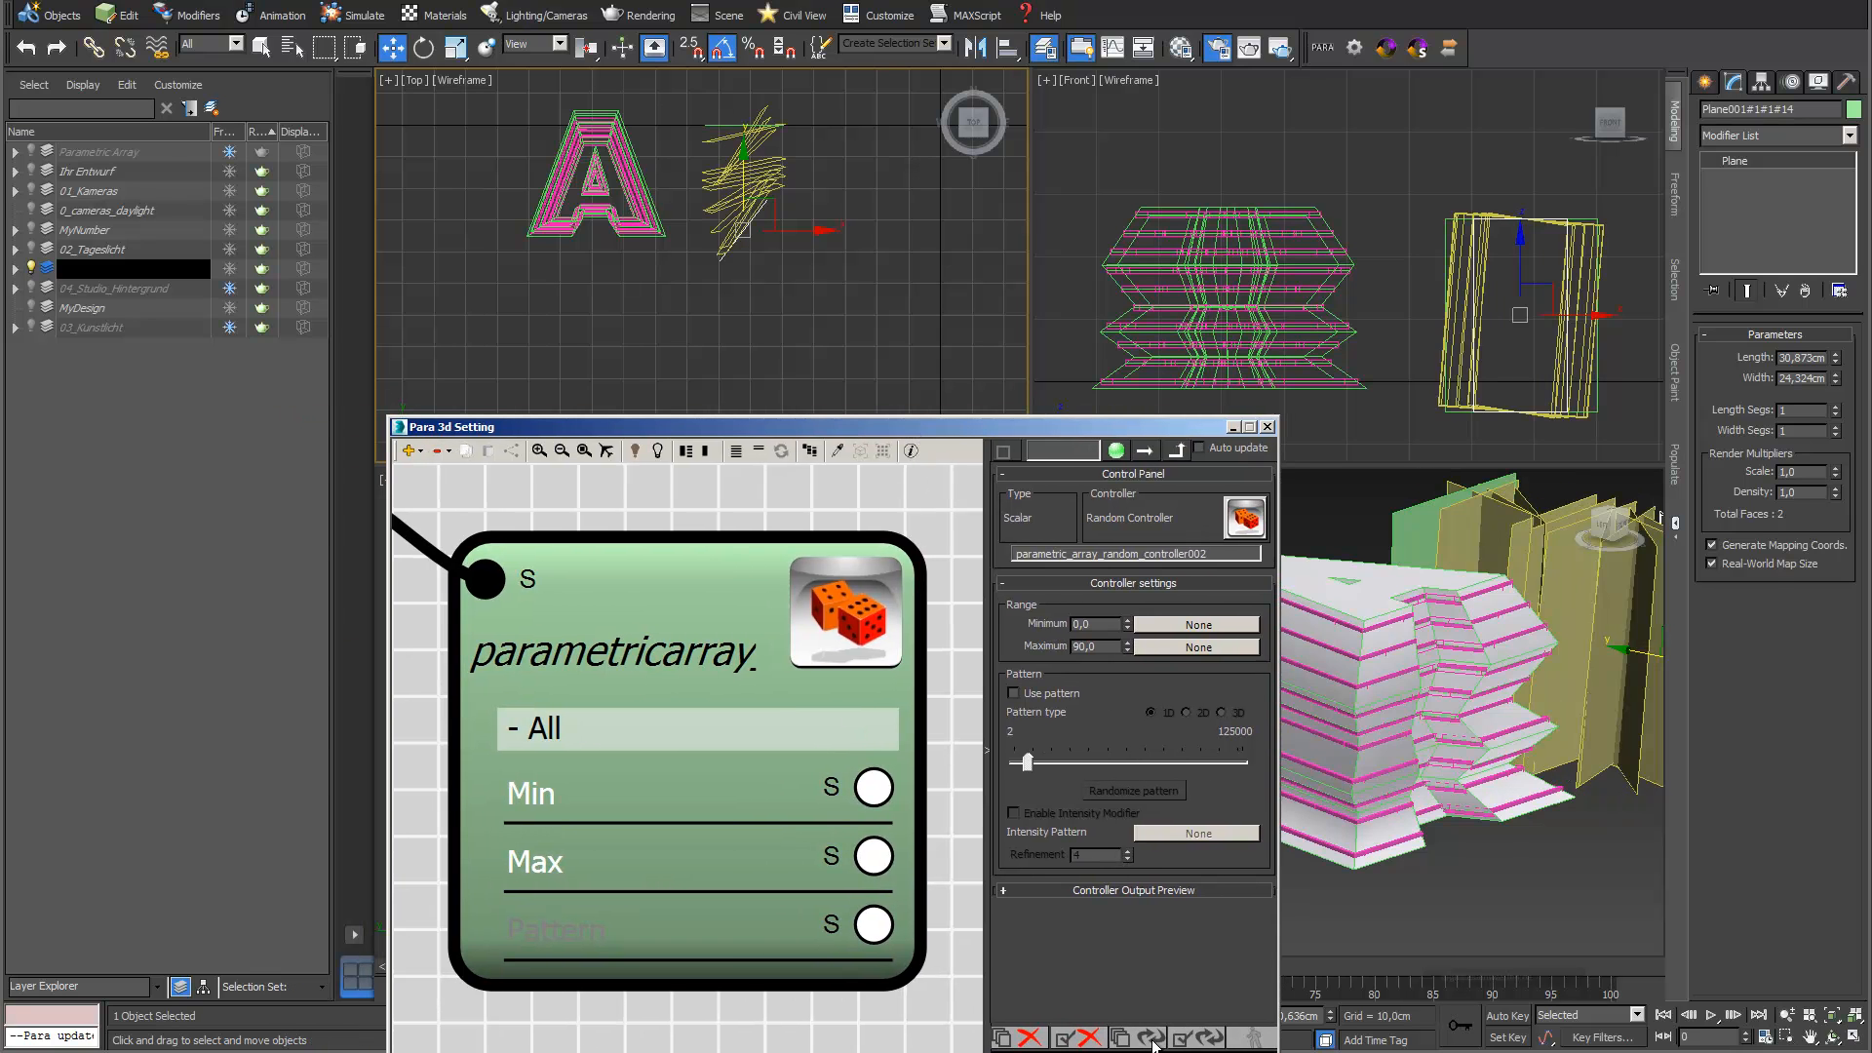
pyautogui.click(1154, 1041)
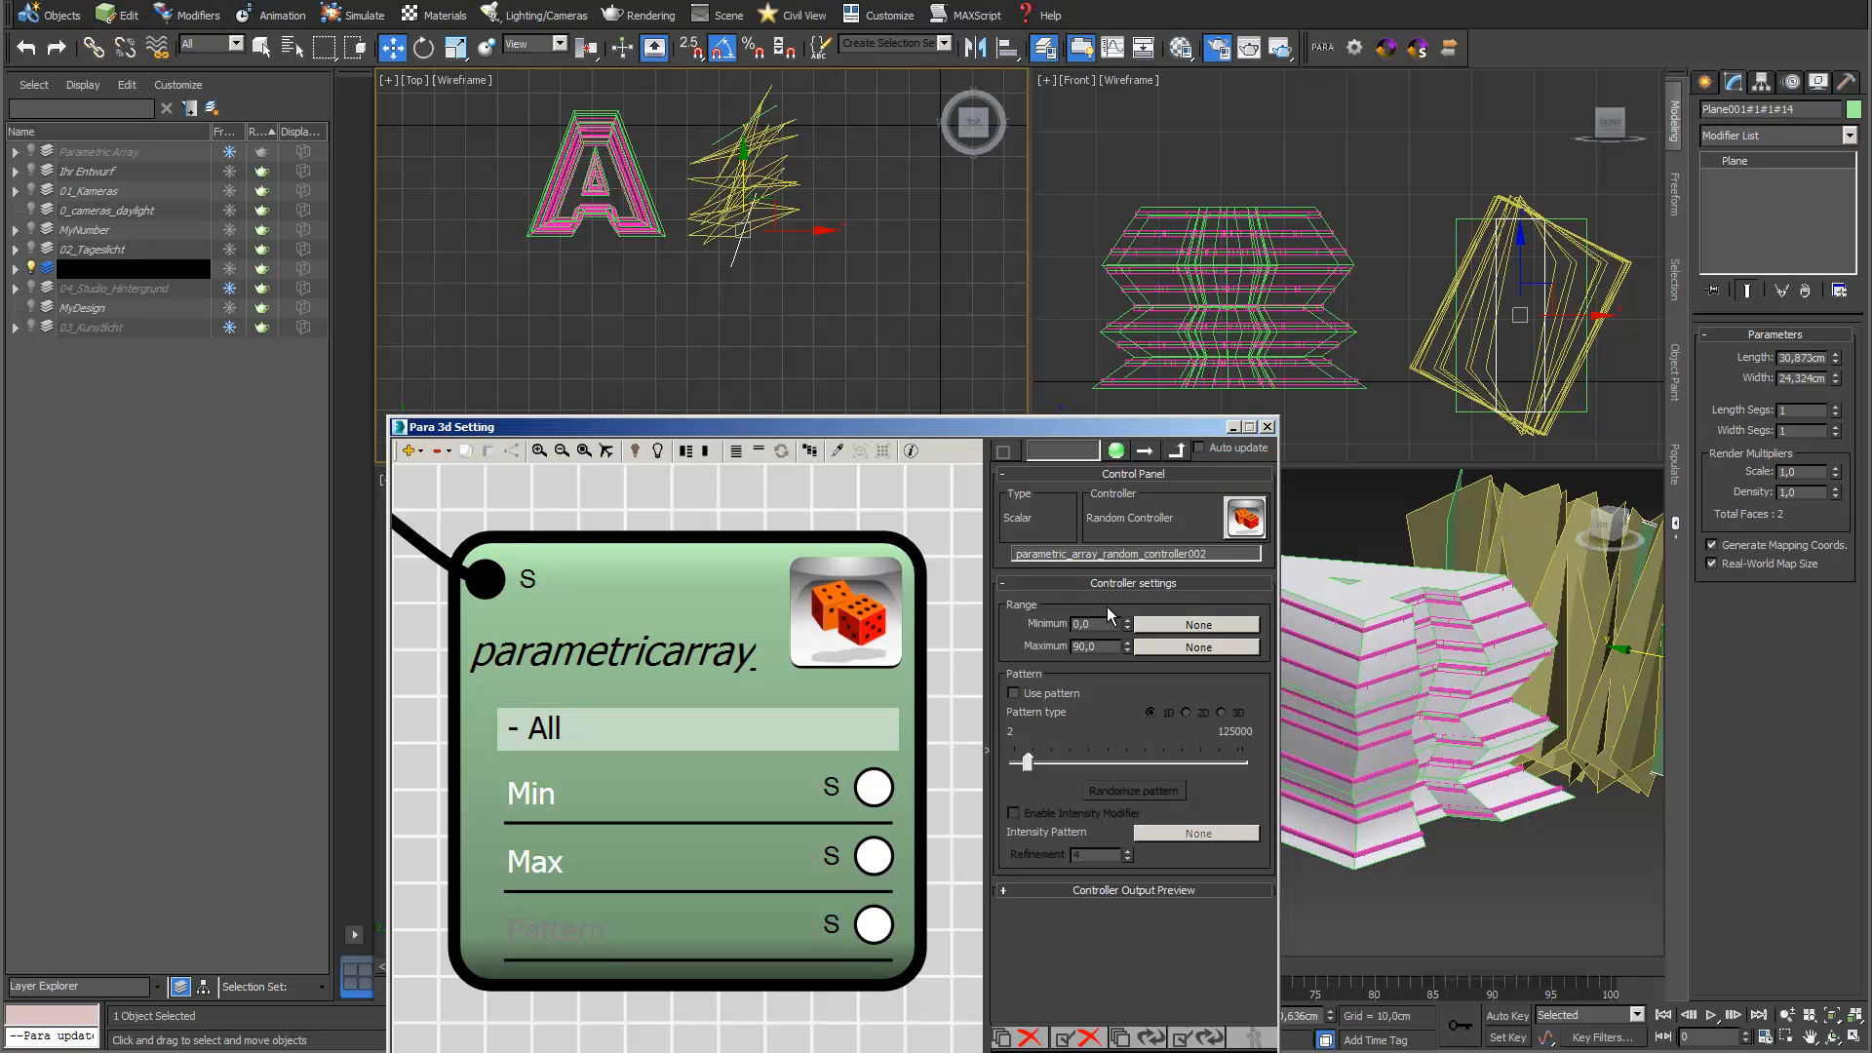
# Select all 14 randomly rotated planes and move them along X onto the letter A in the Top view
pyautogui.moveTo(1121, 434); pyautogui.dragTo(1042, 465)
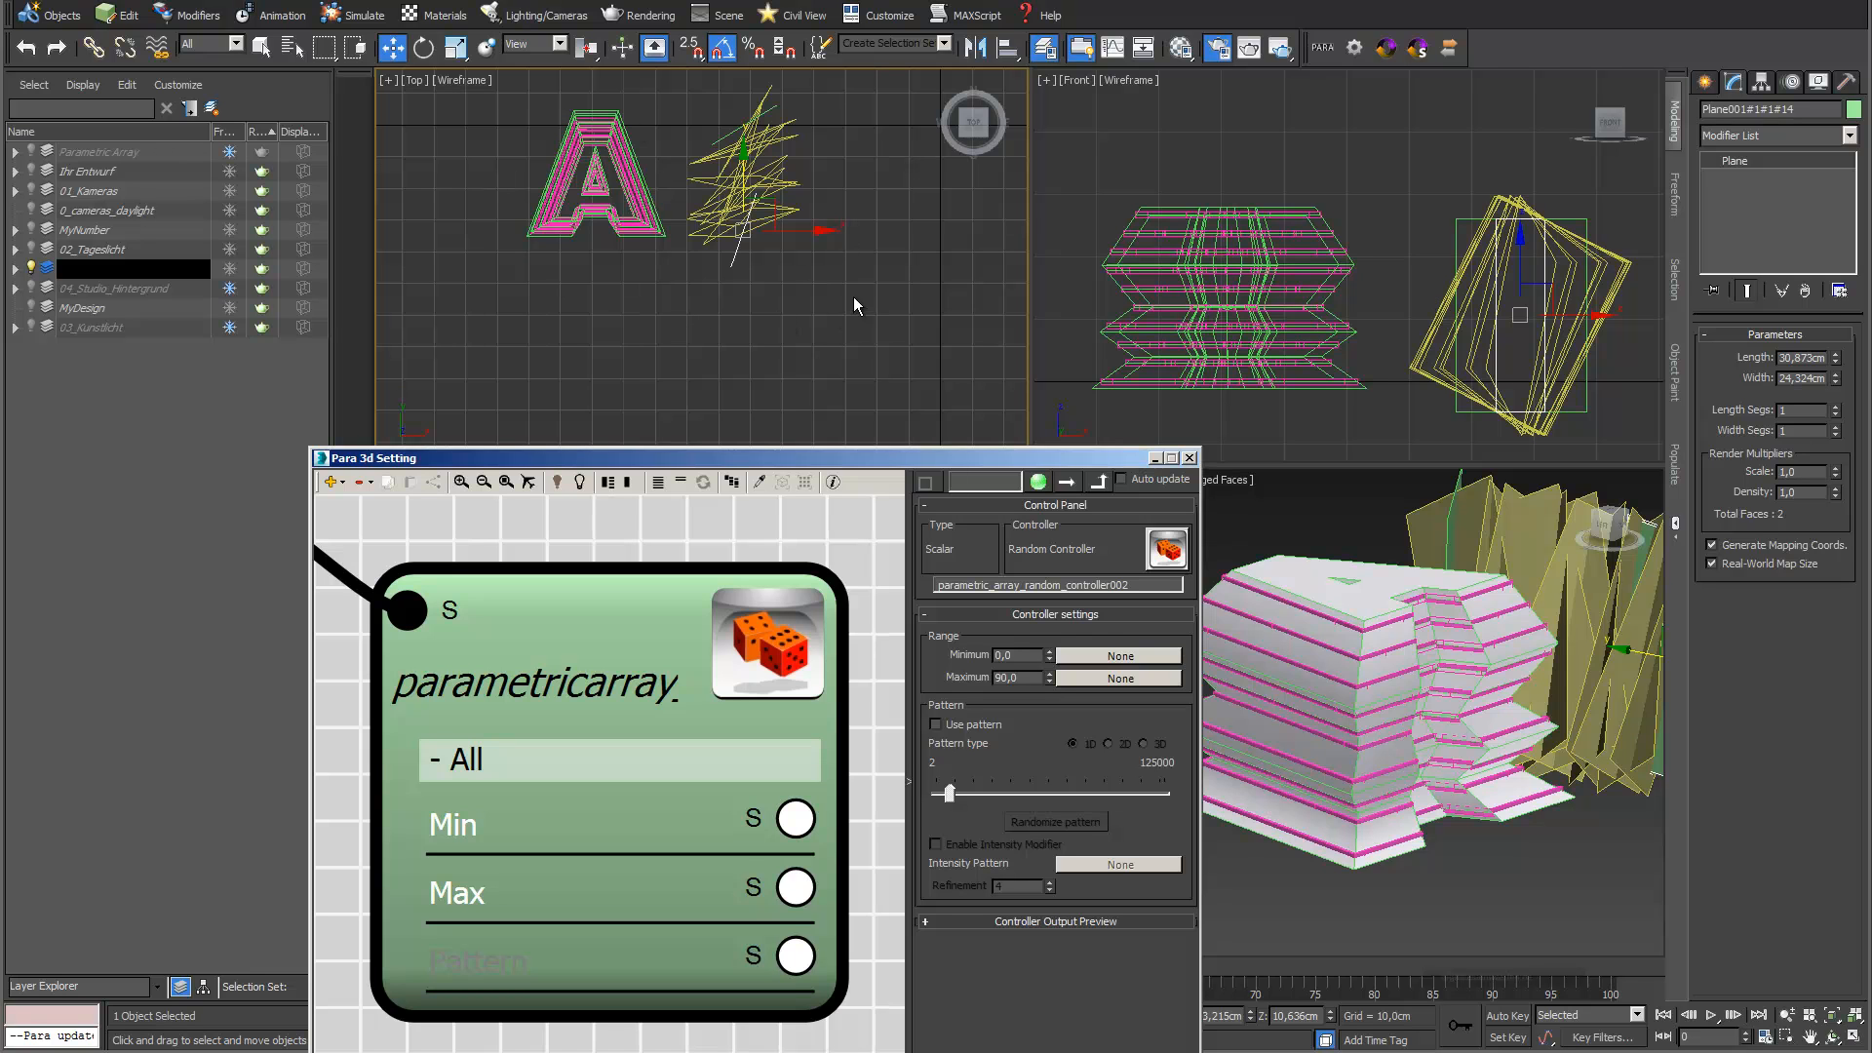
pyautogui.moveTo(872, 308); pyautogui.dragTo(891, 355, button='middle')
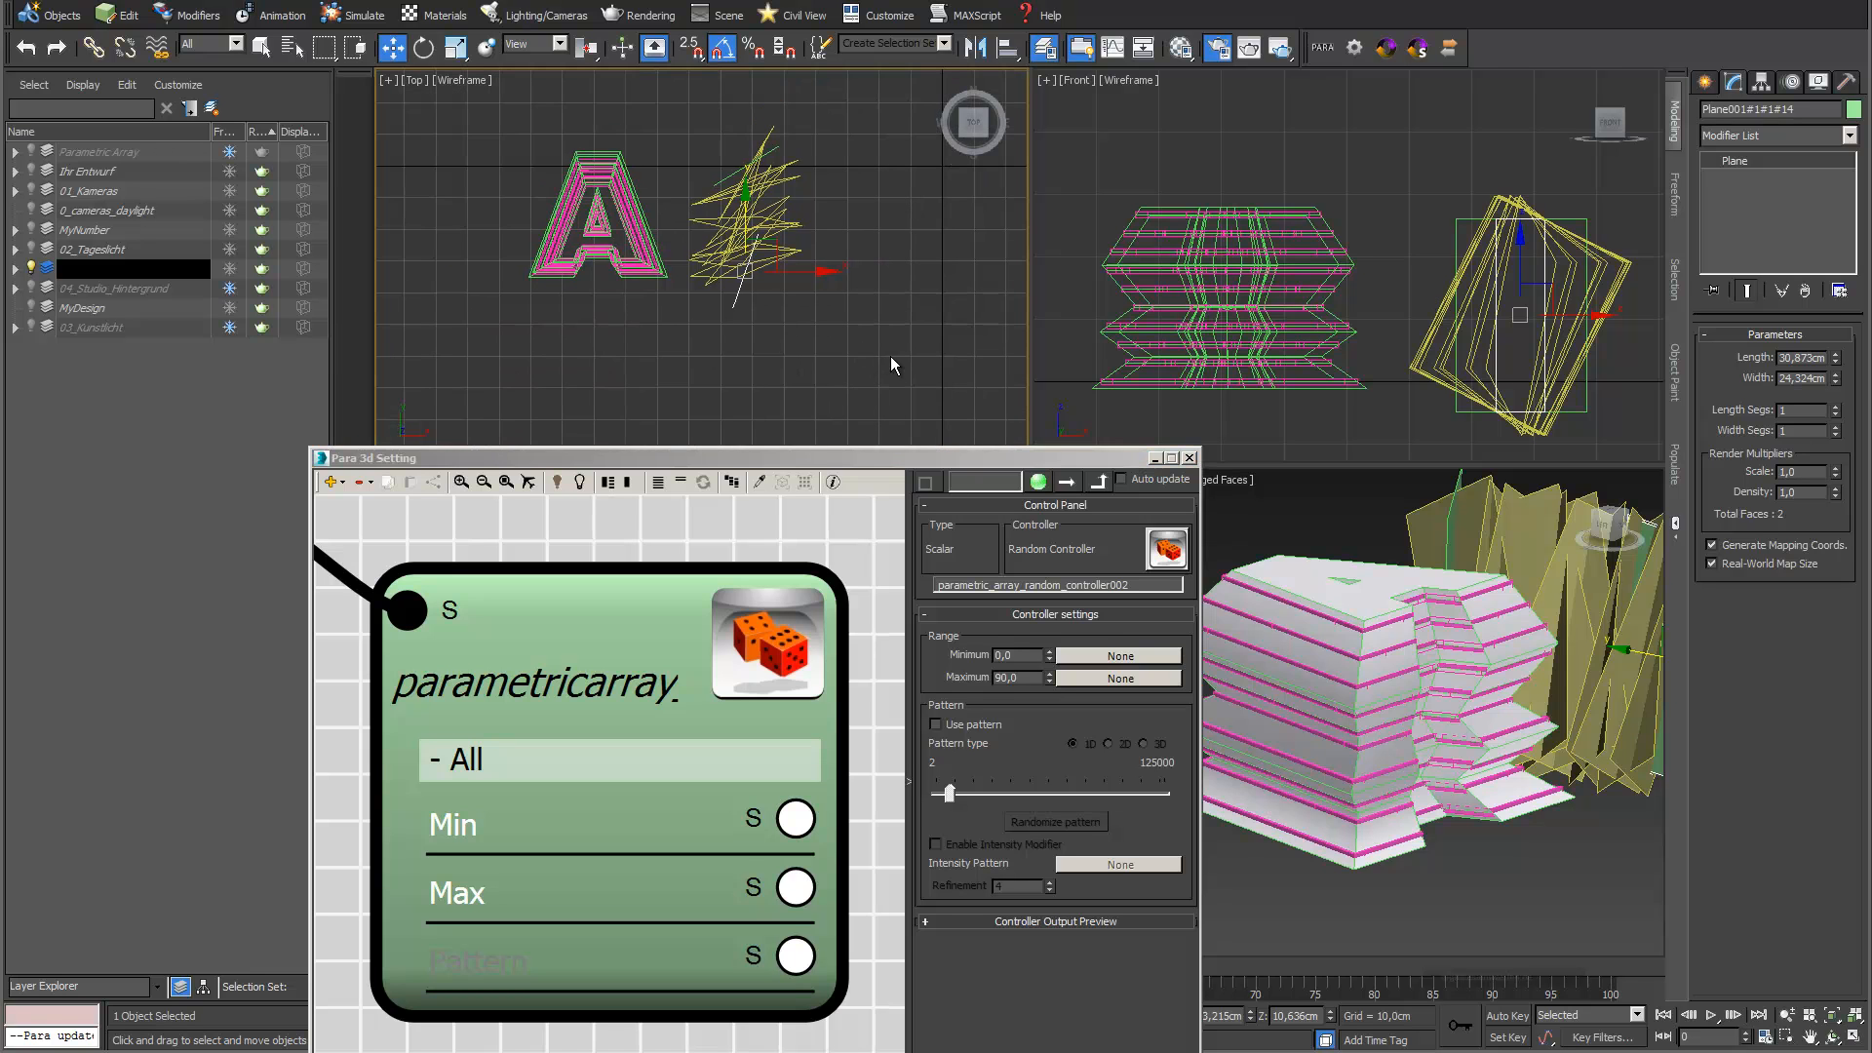
pyautogui.moveTo(714, 132); pyautogui.dragTo(714, 130)
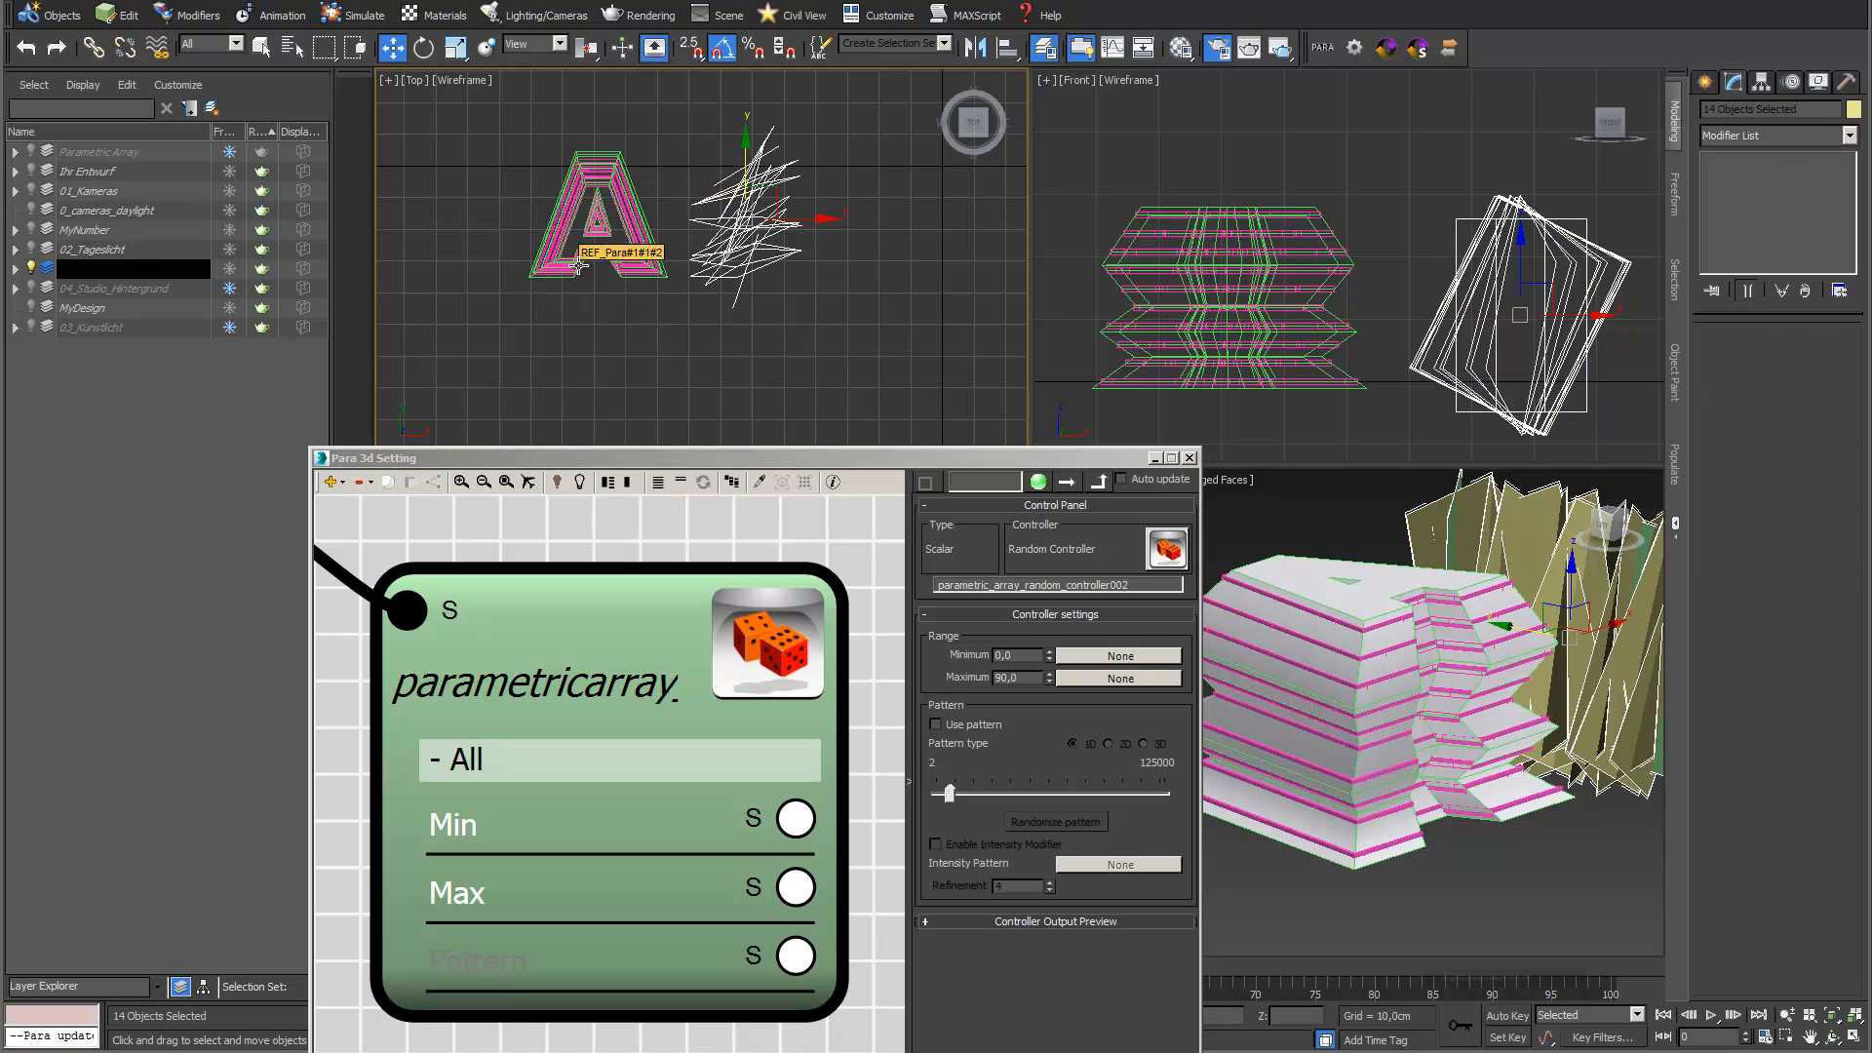
pyautogui.moveTo(780, 190); pyautogui.dragTo(626, 195)
# Add another Contour generator to the graph and place its node above the upright plane array's node
pyautogui.moveTo(749, 455); pyautogui.dragTo(848, 319)
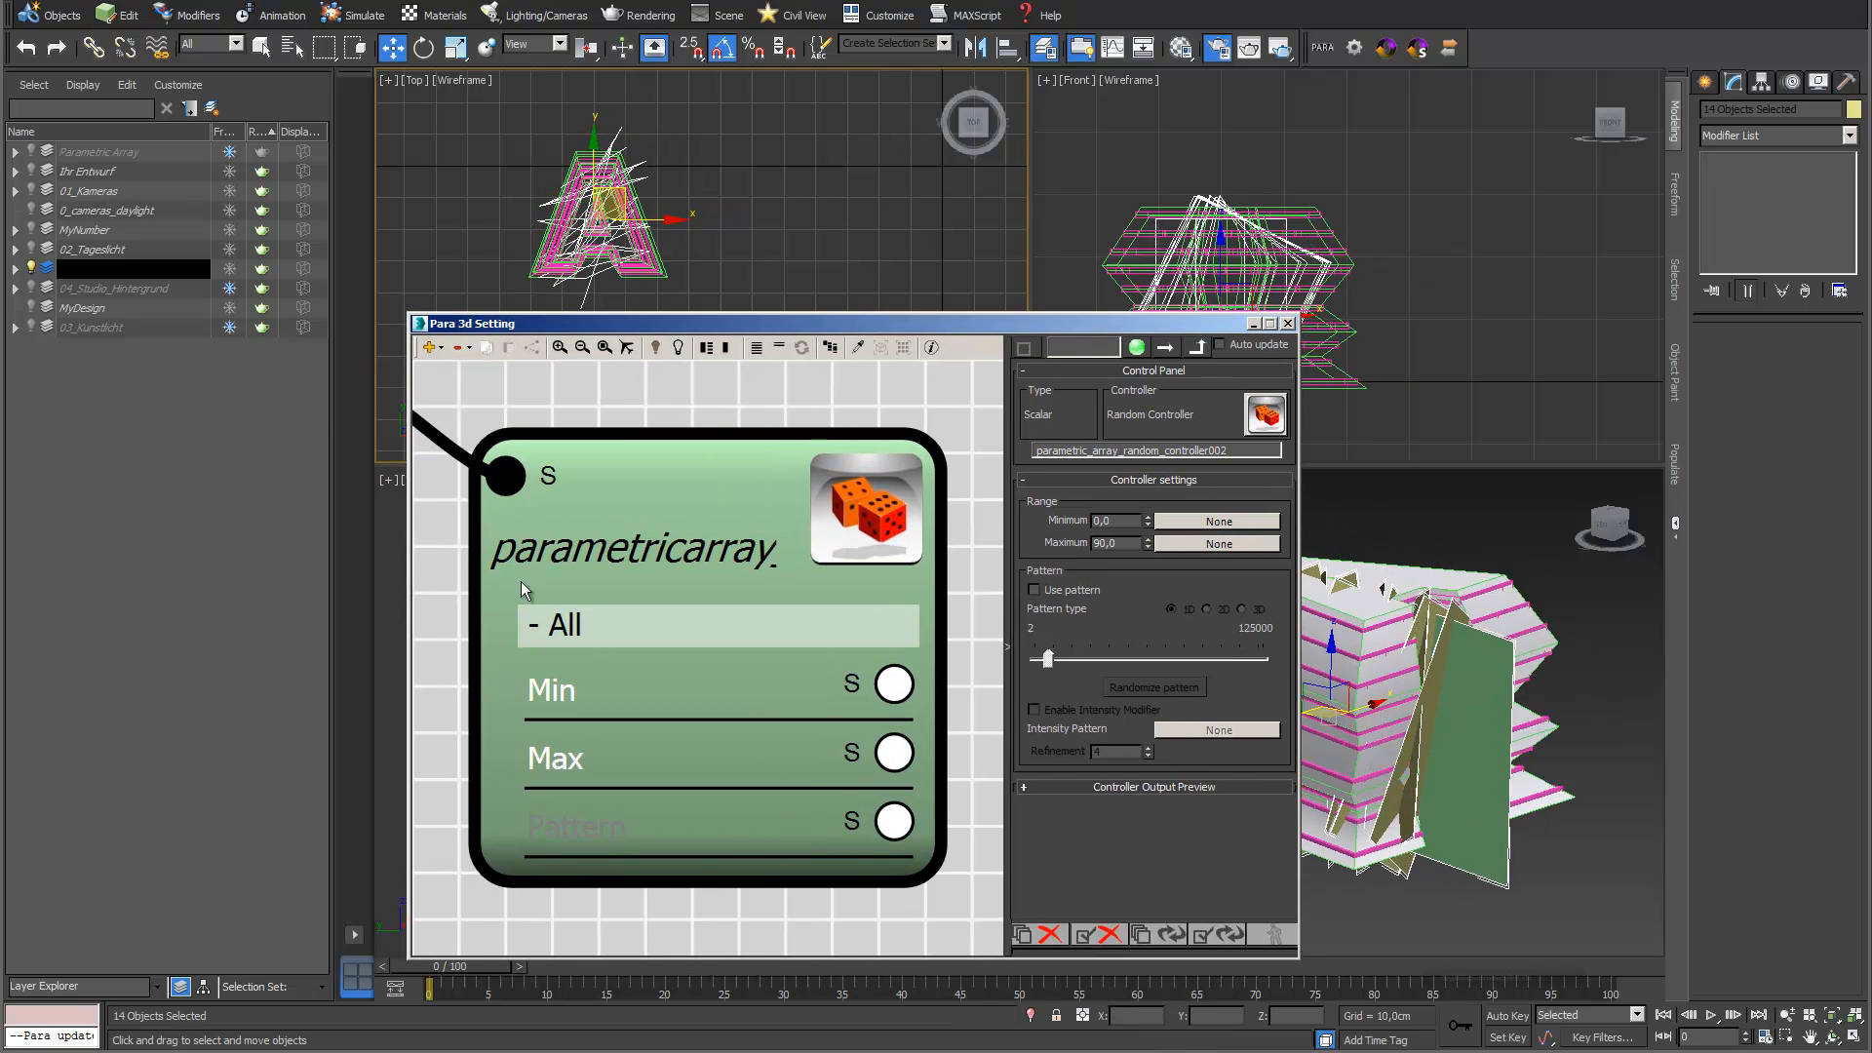
pyautogui.scroll(-10, 436, 570)
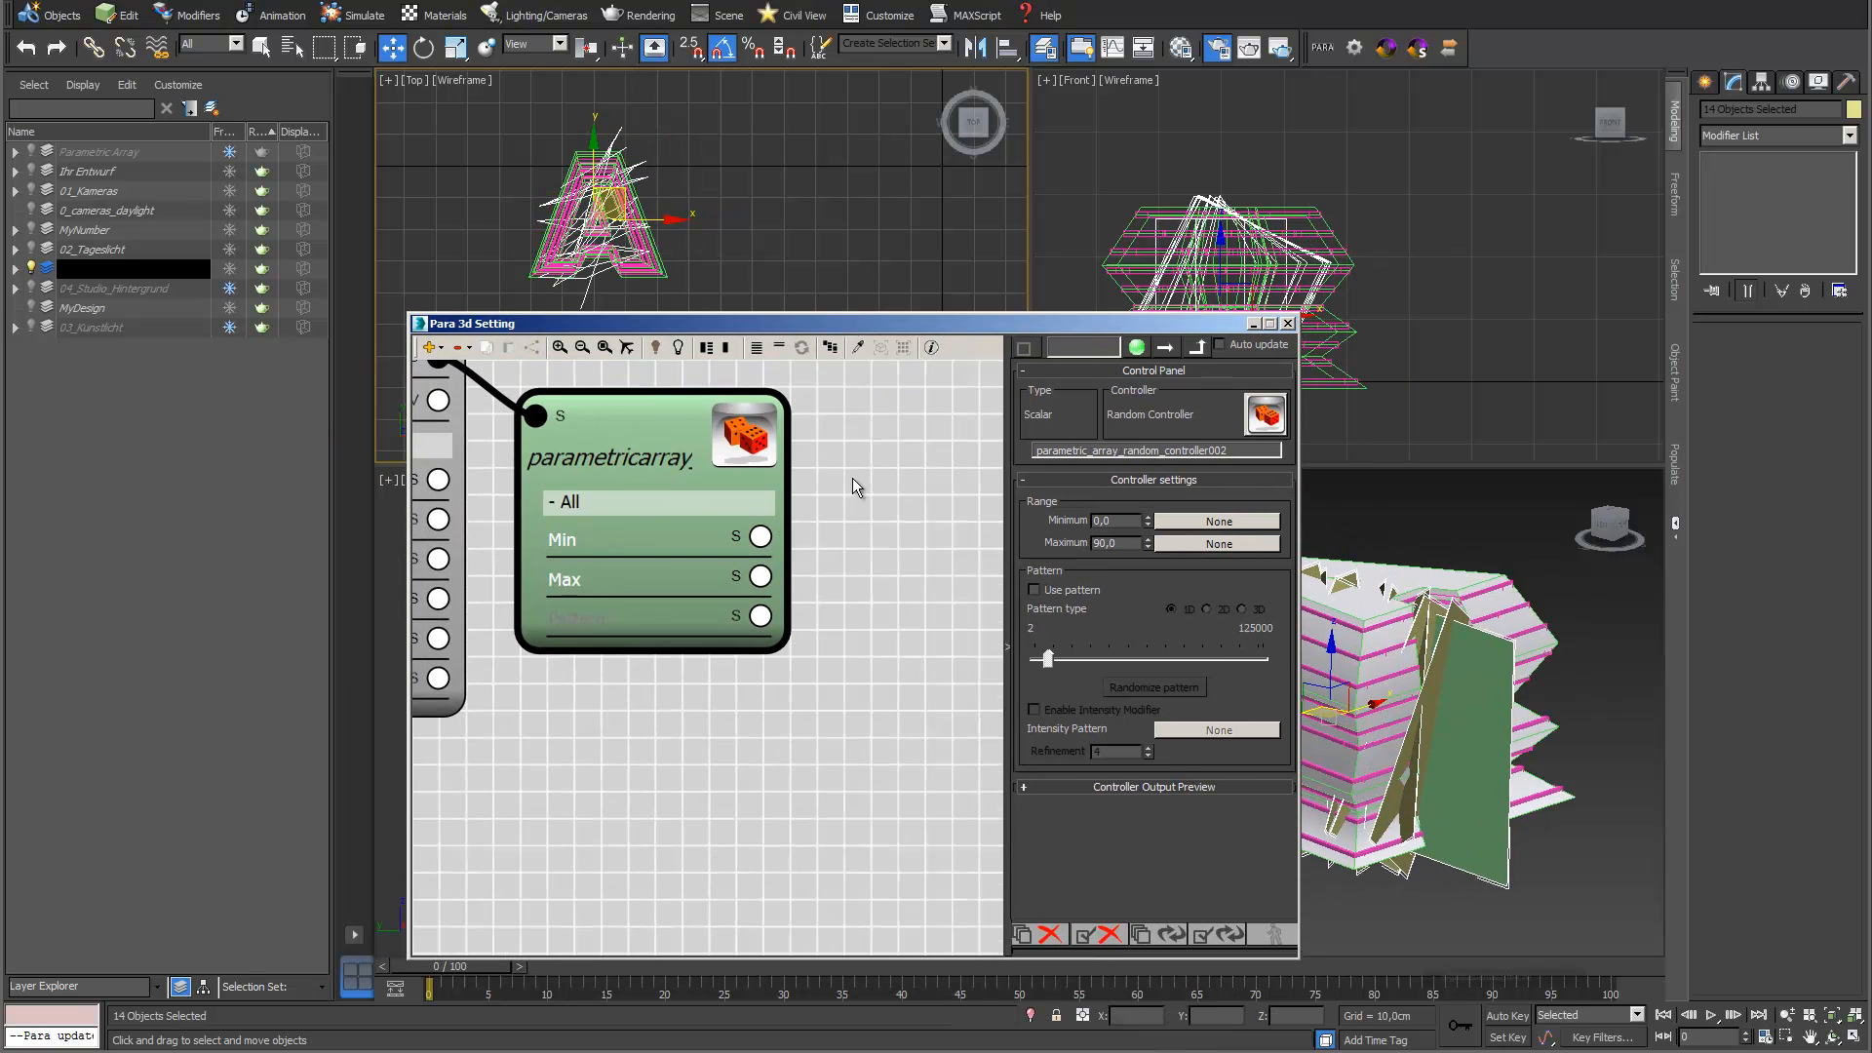
pyautogui.scroll(-1, 848, 745)
pyautogui.moveTo(854, 702); pyautogui.dragTo(837, 635, button='middle')
pyautogui.scroll(-1, 687, 443)
pyautogui.moveTo(687, 442); pyautogui.dragTo(573, 424, button='middle')
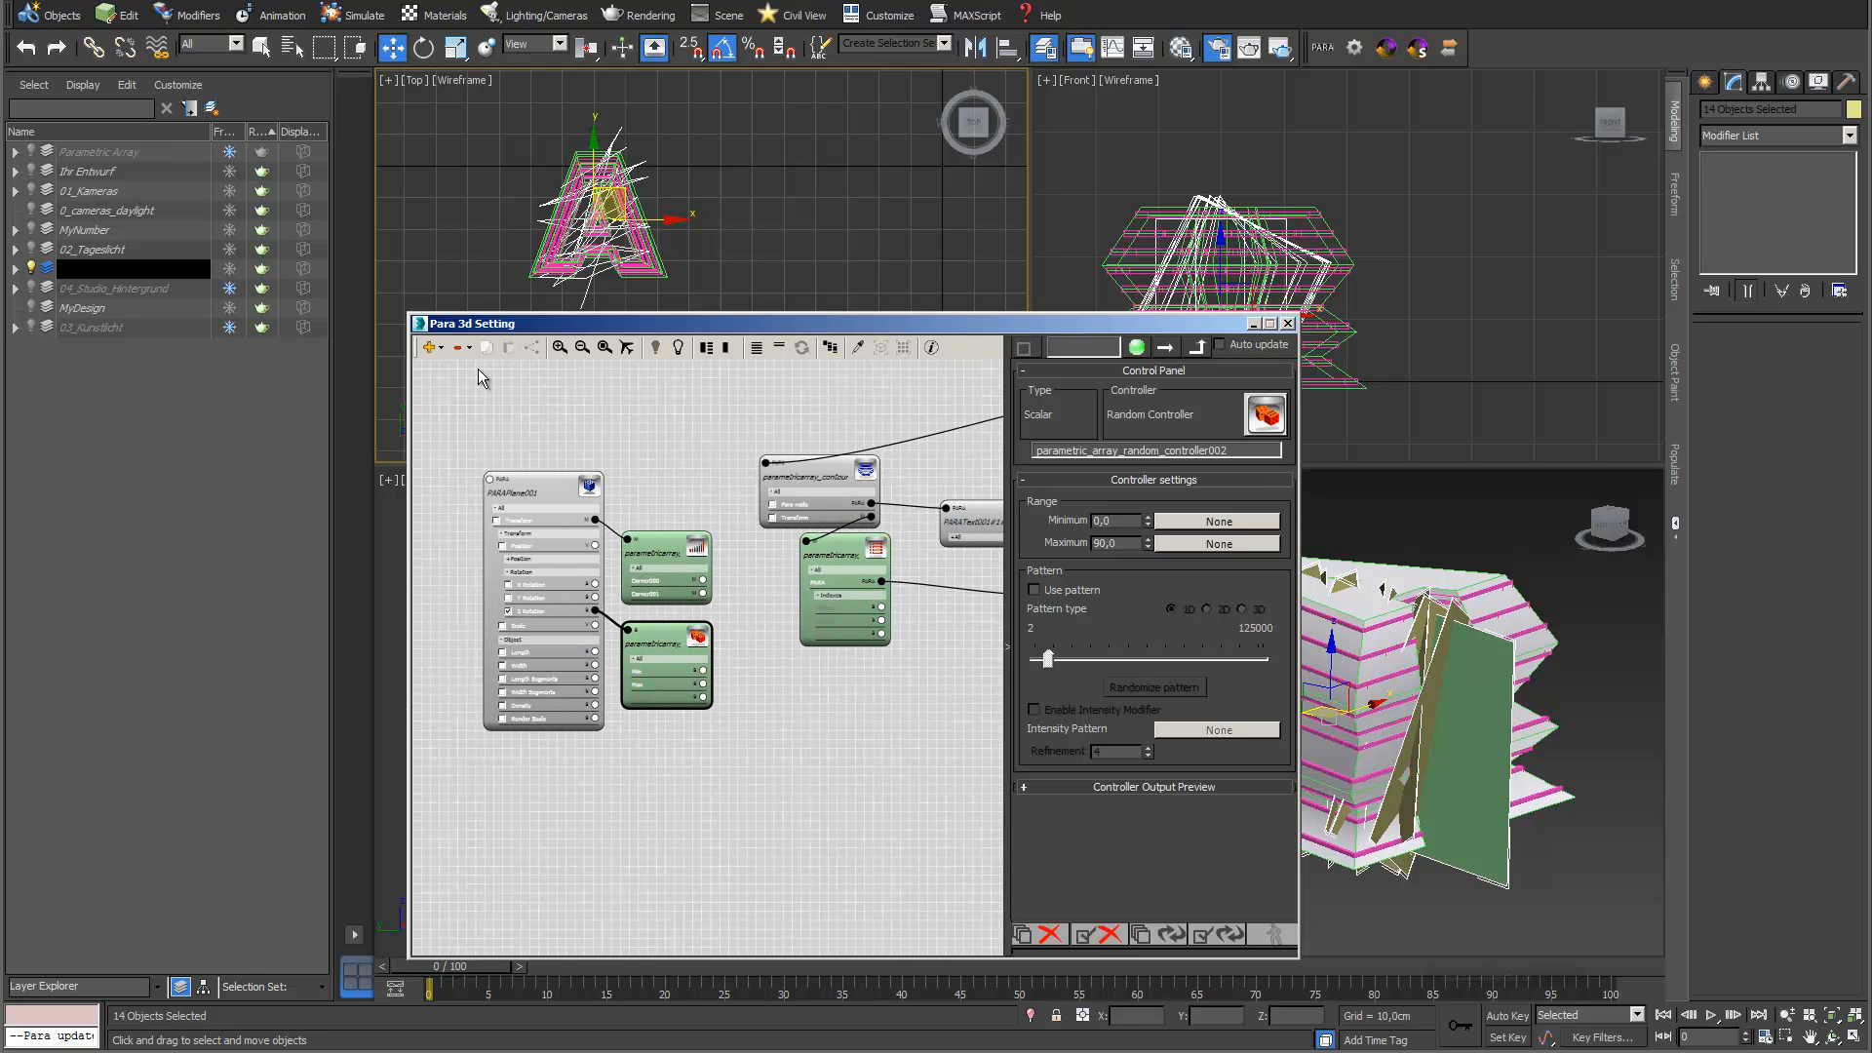
pyautogui.click(445, 349)
pyautogui.moveTo(463, 379)
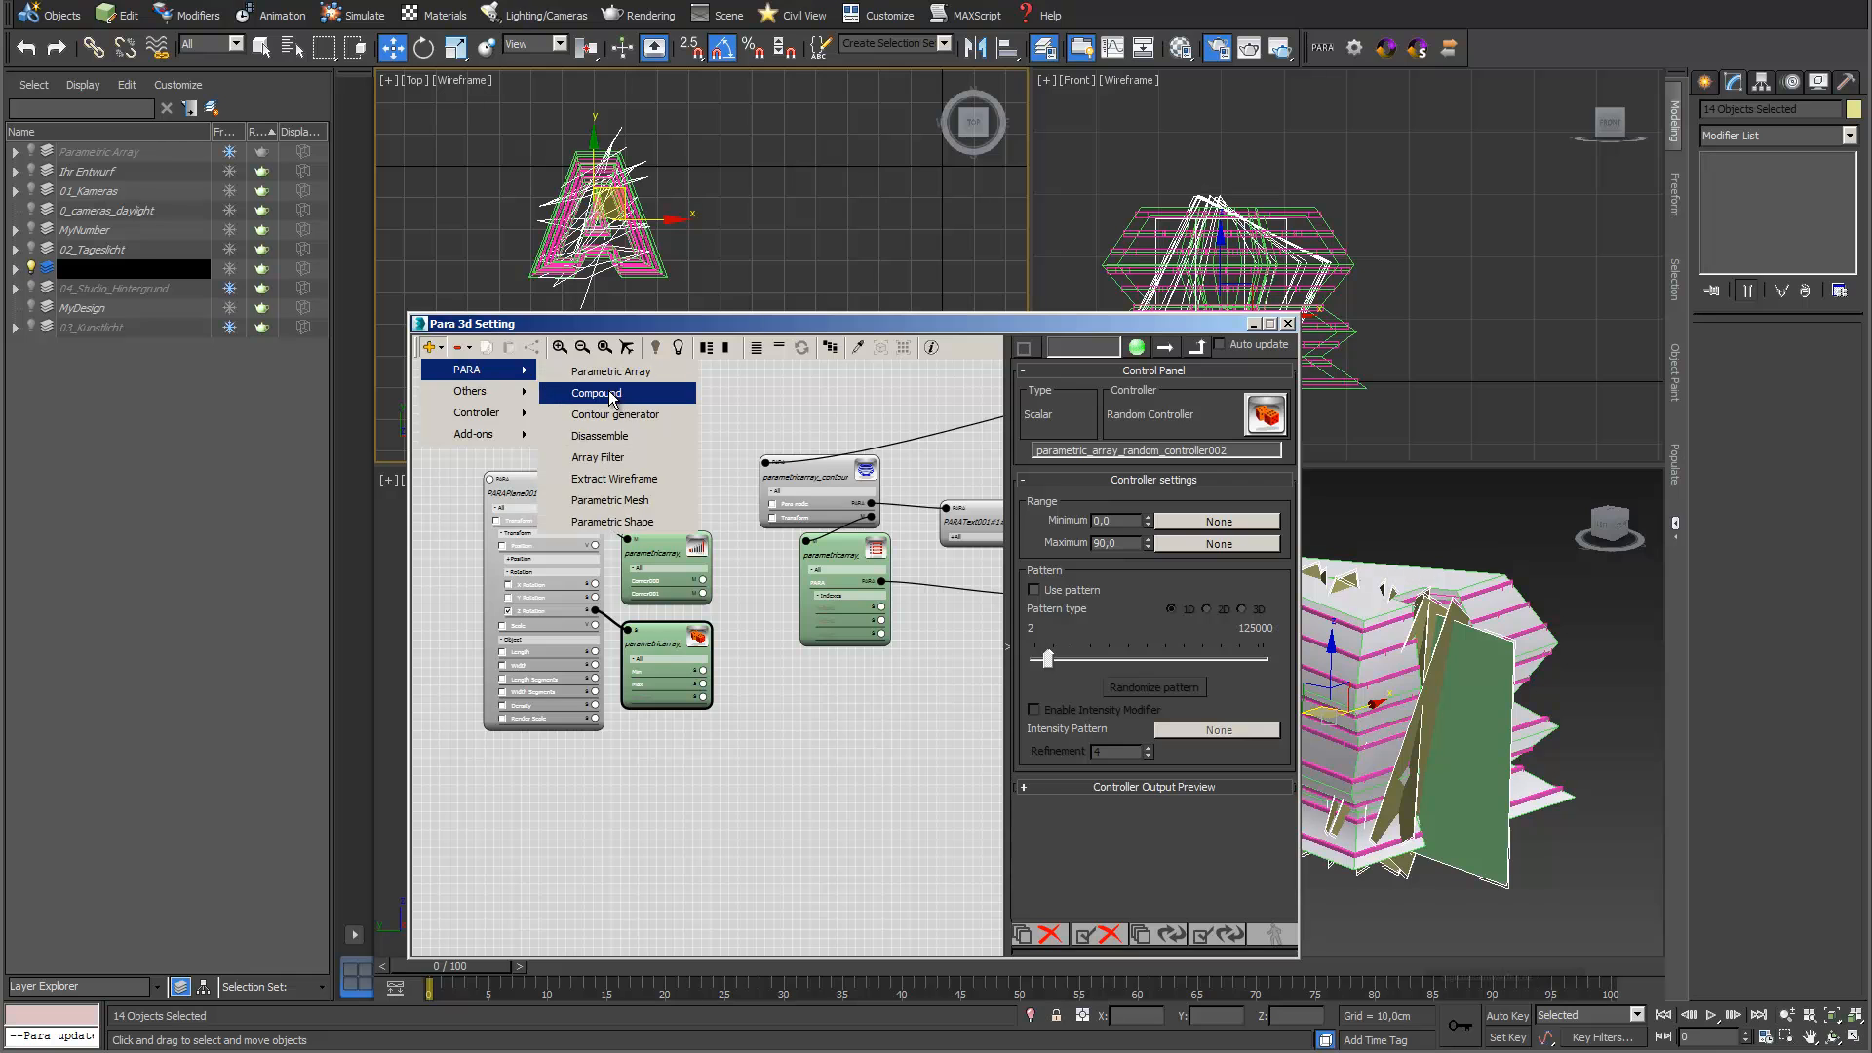
pyautogui.click(629, 418)
pyautogui.scroll(-1, 641, 458)
pyautogui.moveTo(641, 458); pyautogui.dragTo(764, 511, button='middle')
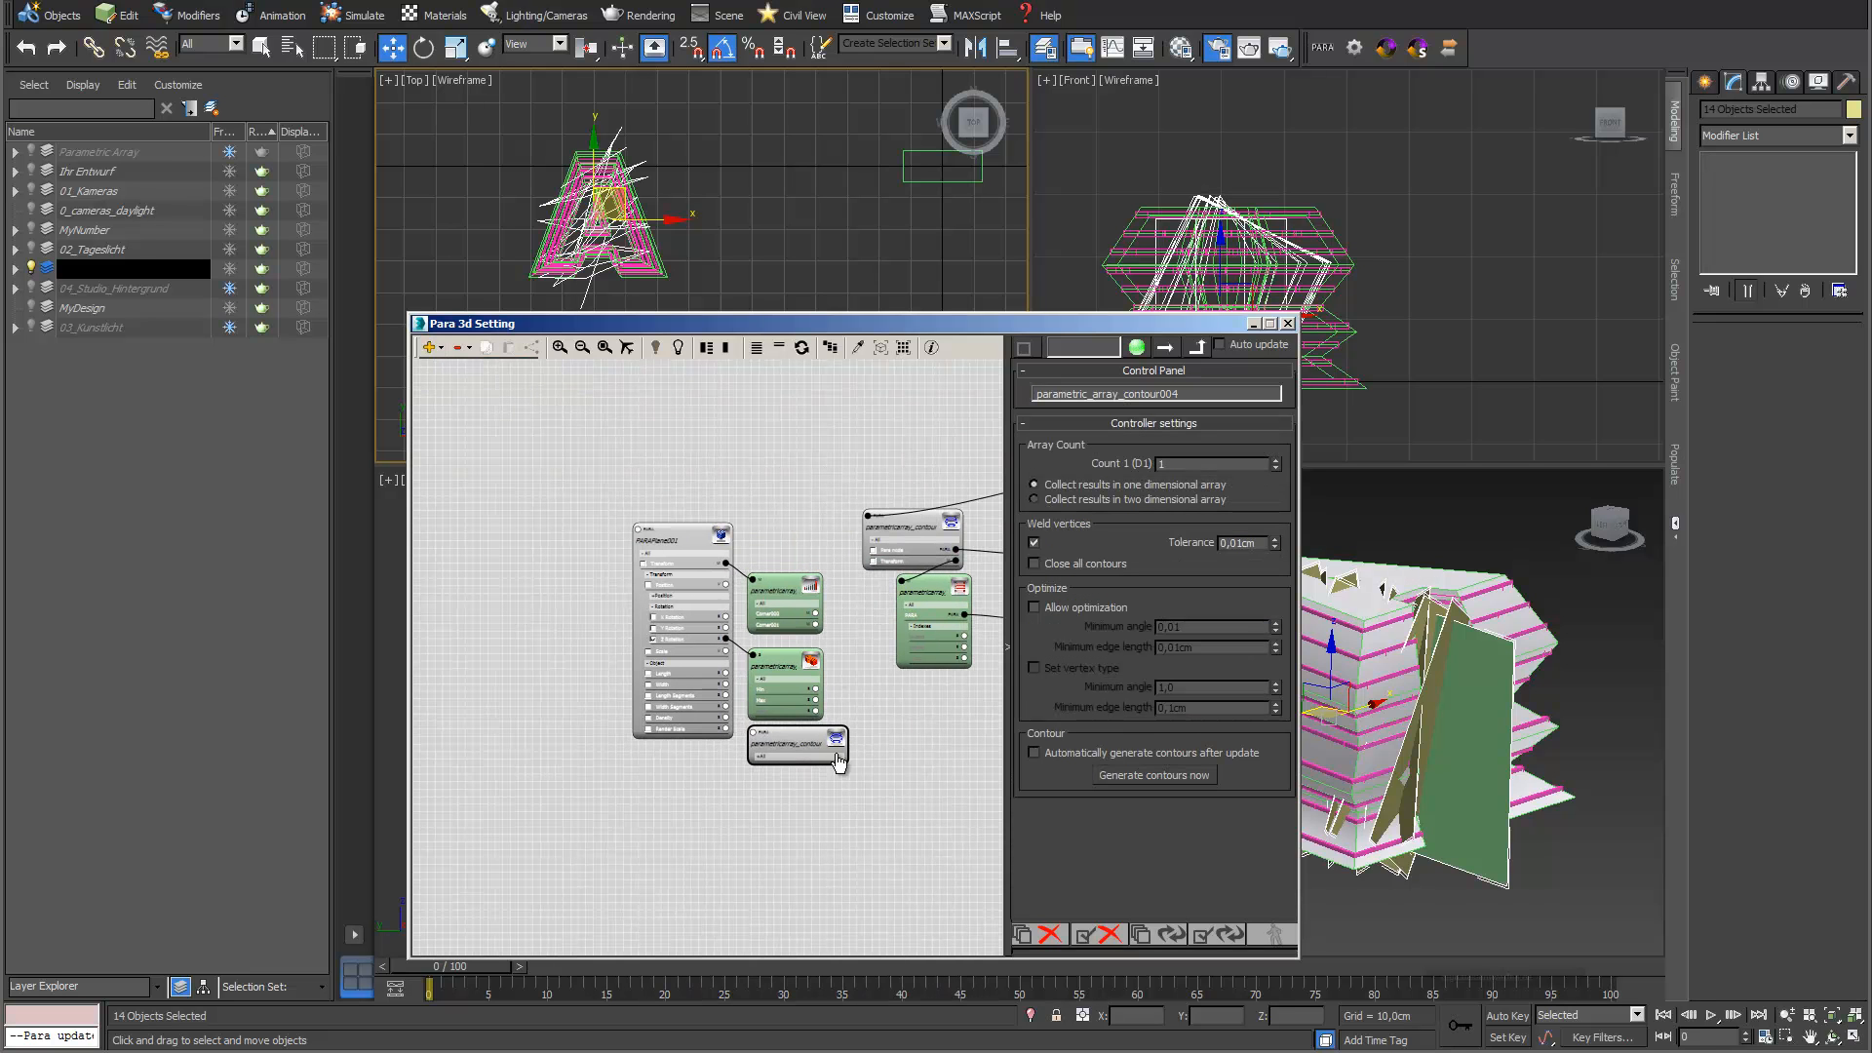
pyautogui.moveTo(807, 747); pyautogui.dragTo(647, 408)
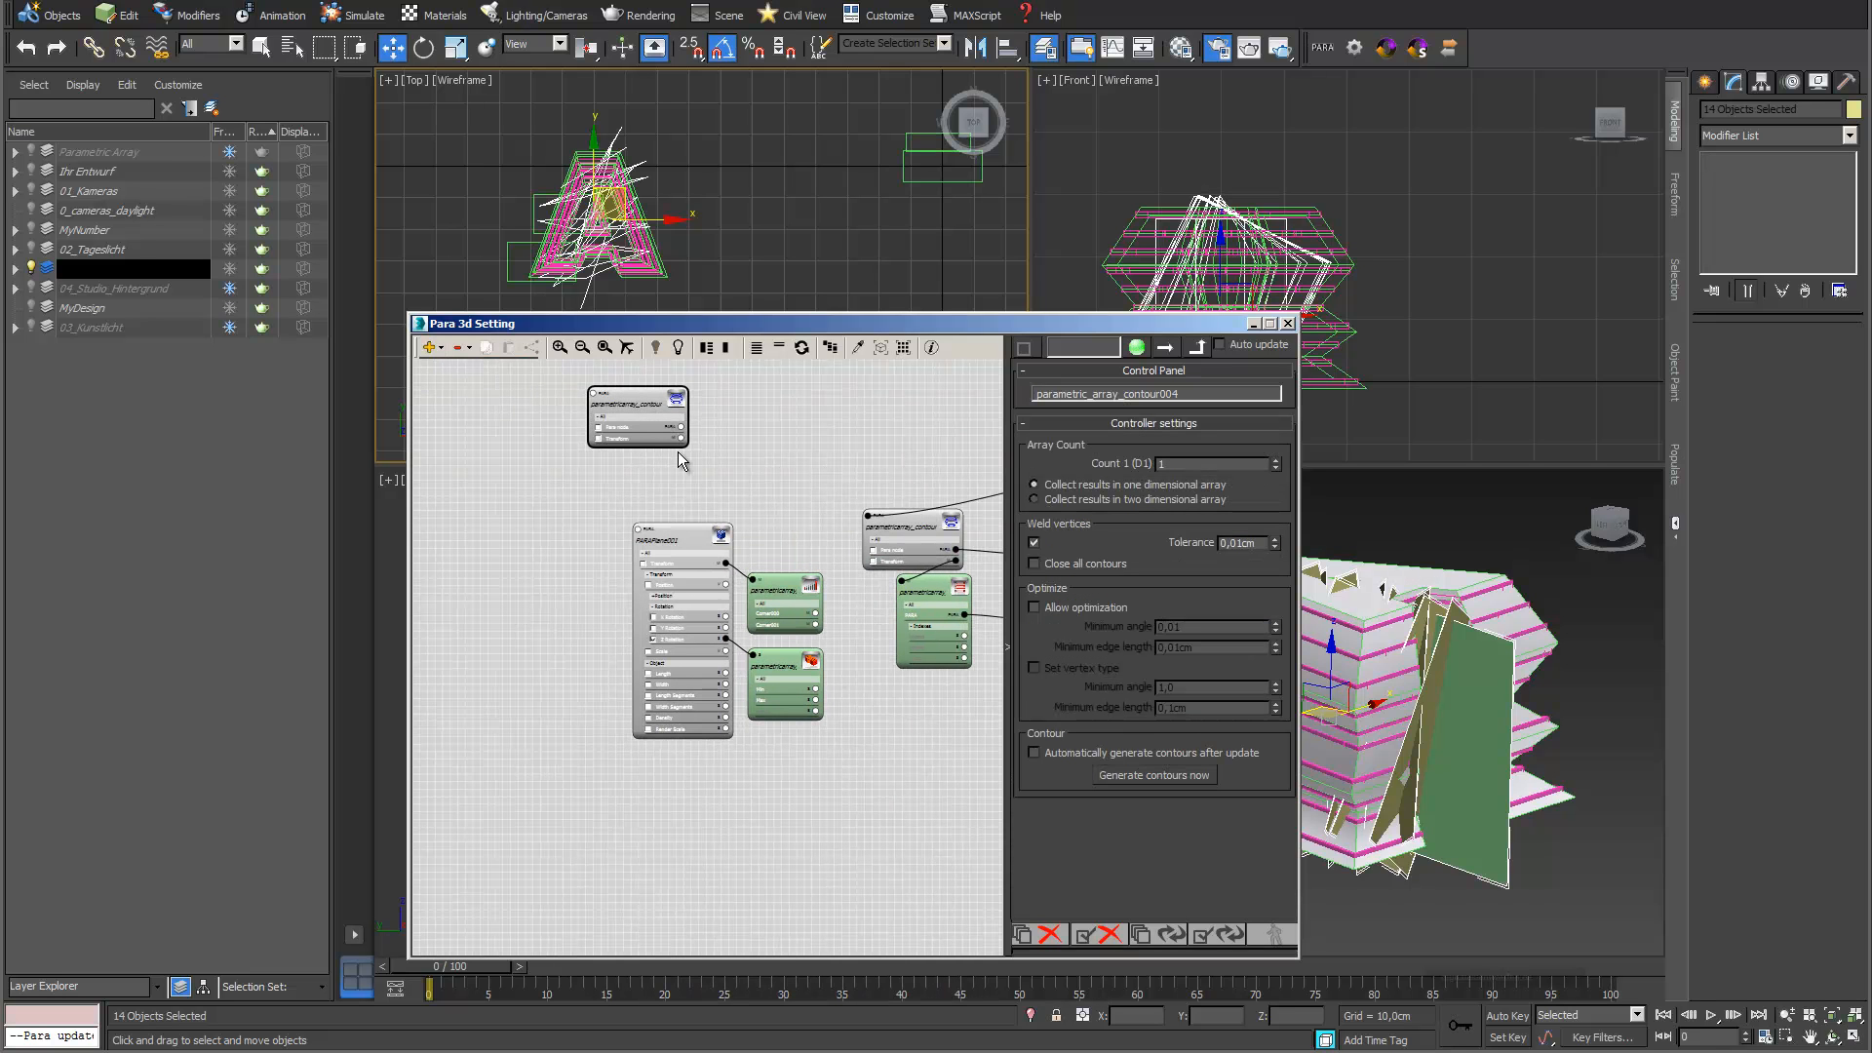
# Connect the new Contour generator's Para node to the letter A's PARAText001#1#1#1 node
pyautogui.moveTo(781, 435); pyautogui.dragTo(611, 414, button='middle')
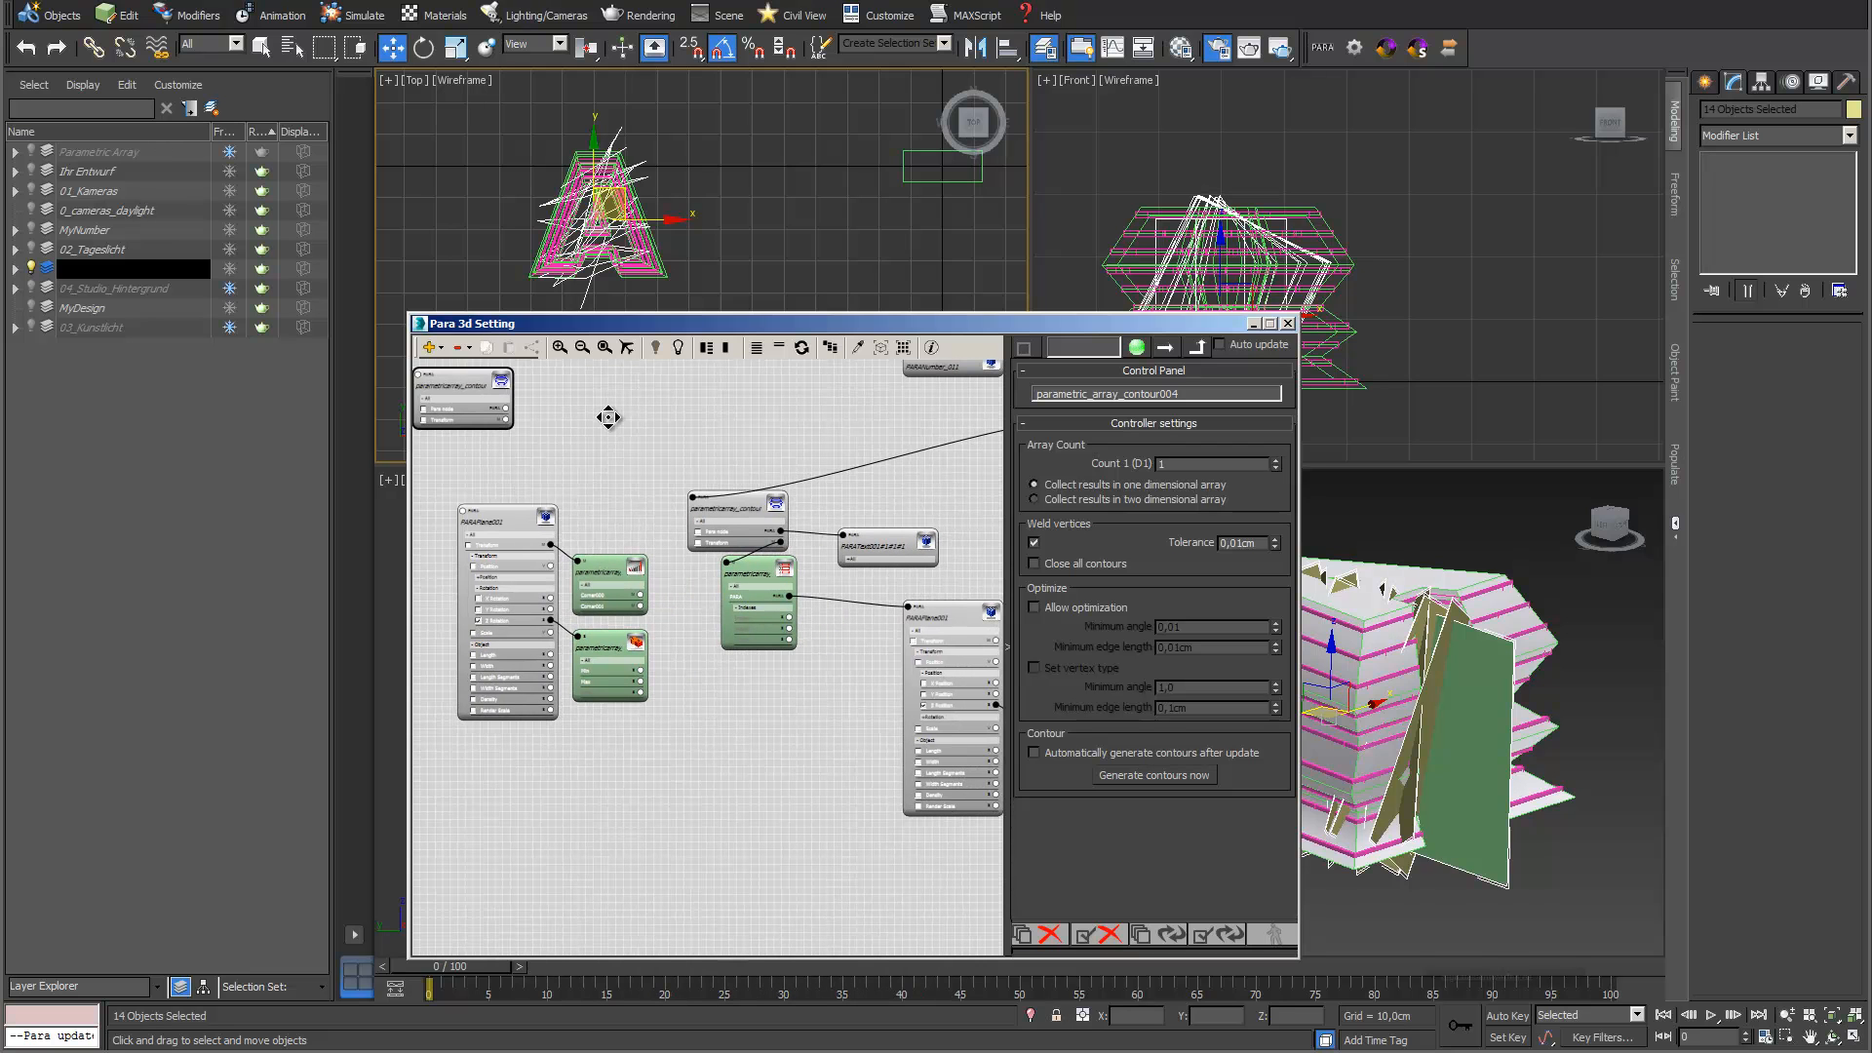
pyautogui.moveTo(904, 541); pyautogui.dragTo(746, 408)
pyautogui.moveTo(506, 407); pyautogui.dragTo(694, 399)
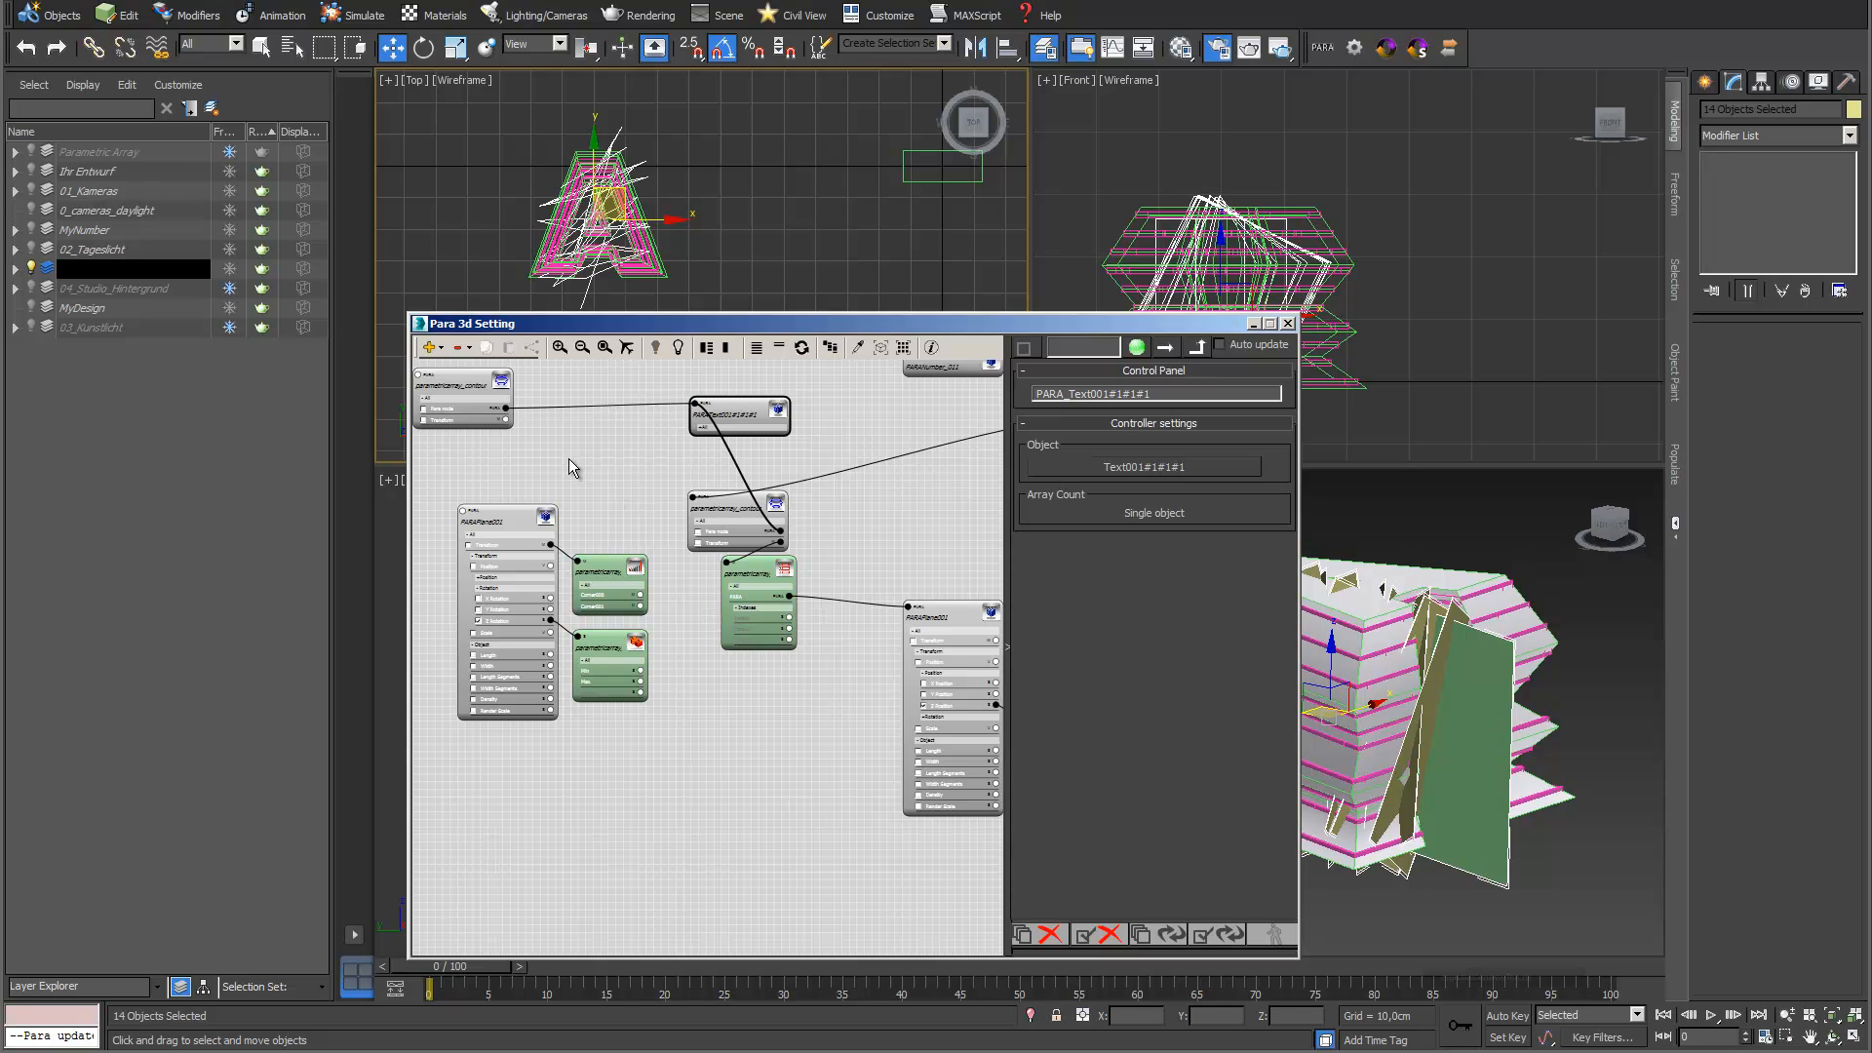
# Assign a Parametric Array Link controller to the new Contour's Transform and place its node beneath the Contour node
pyautogui.moveTo(555, 457); pyautogui.dragTo(657, 435, button='middle')
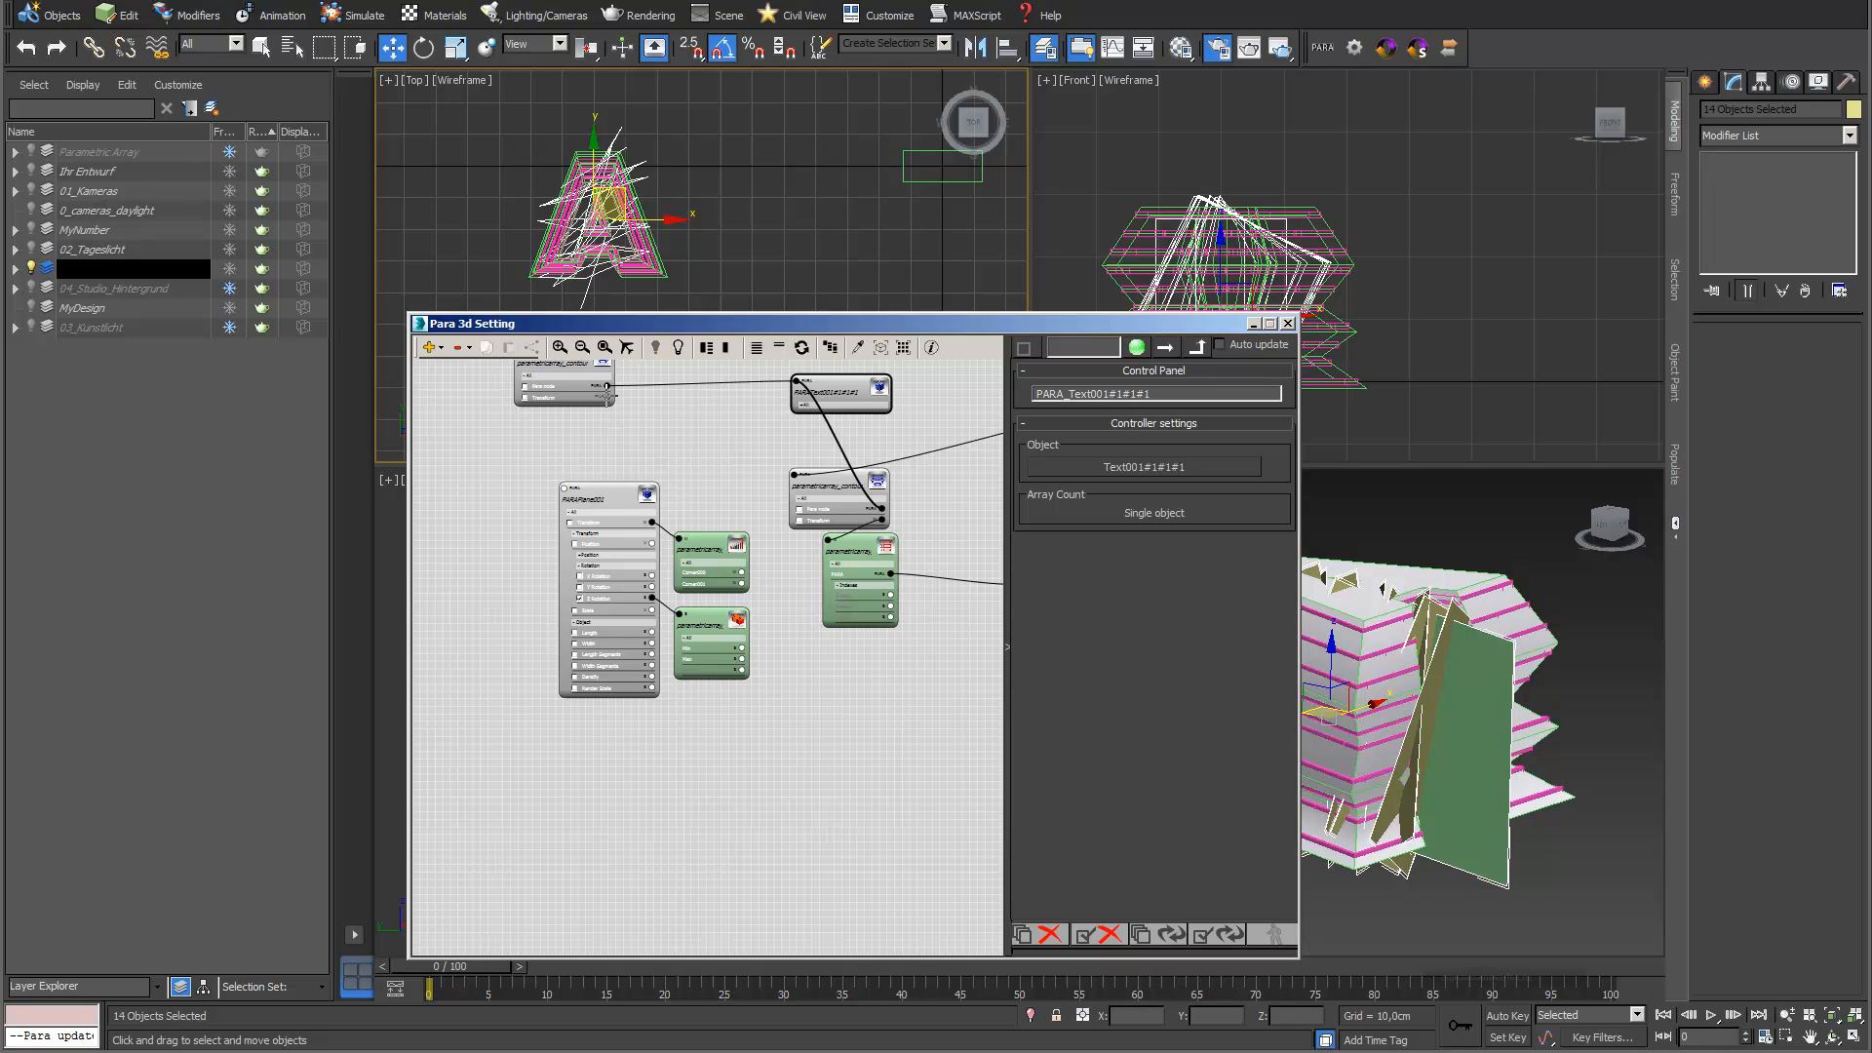
pyautogui.moveTo(606, 398); pyautogui.dragTo(527, 478)
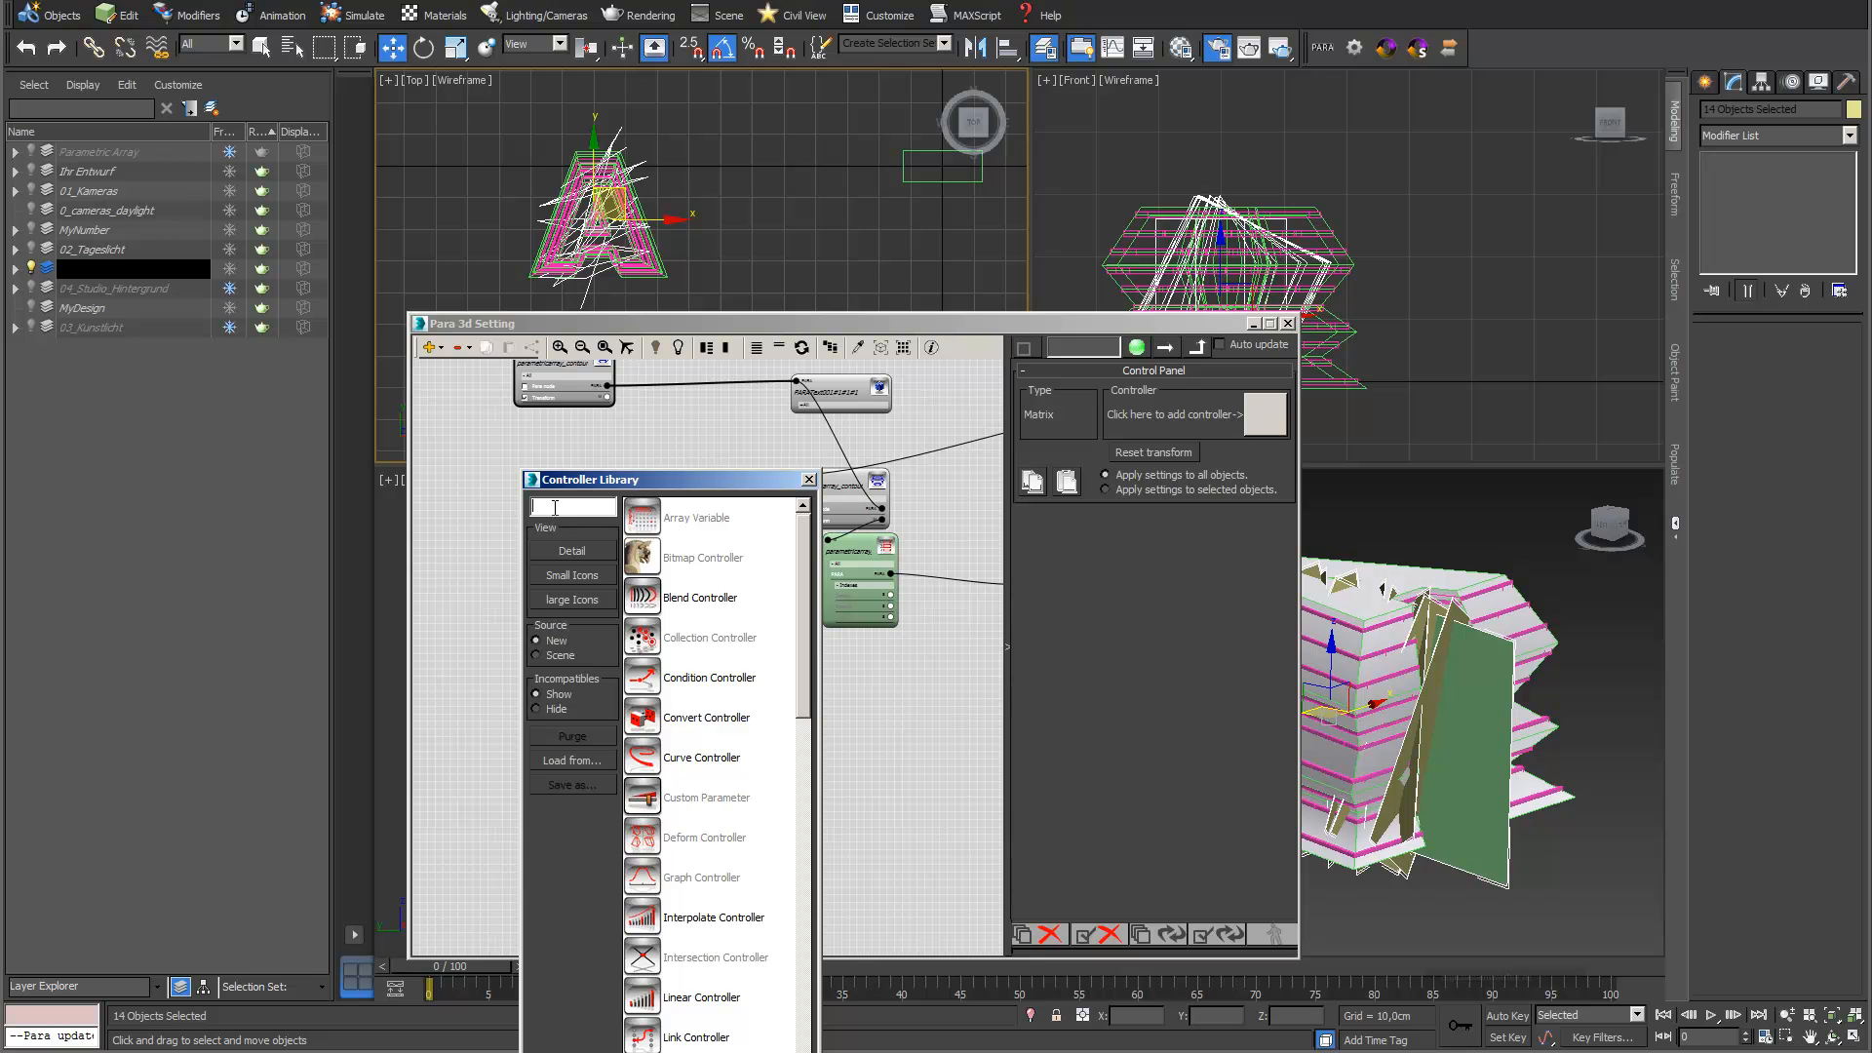
pyautogui.write('para')
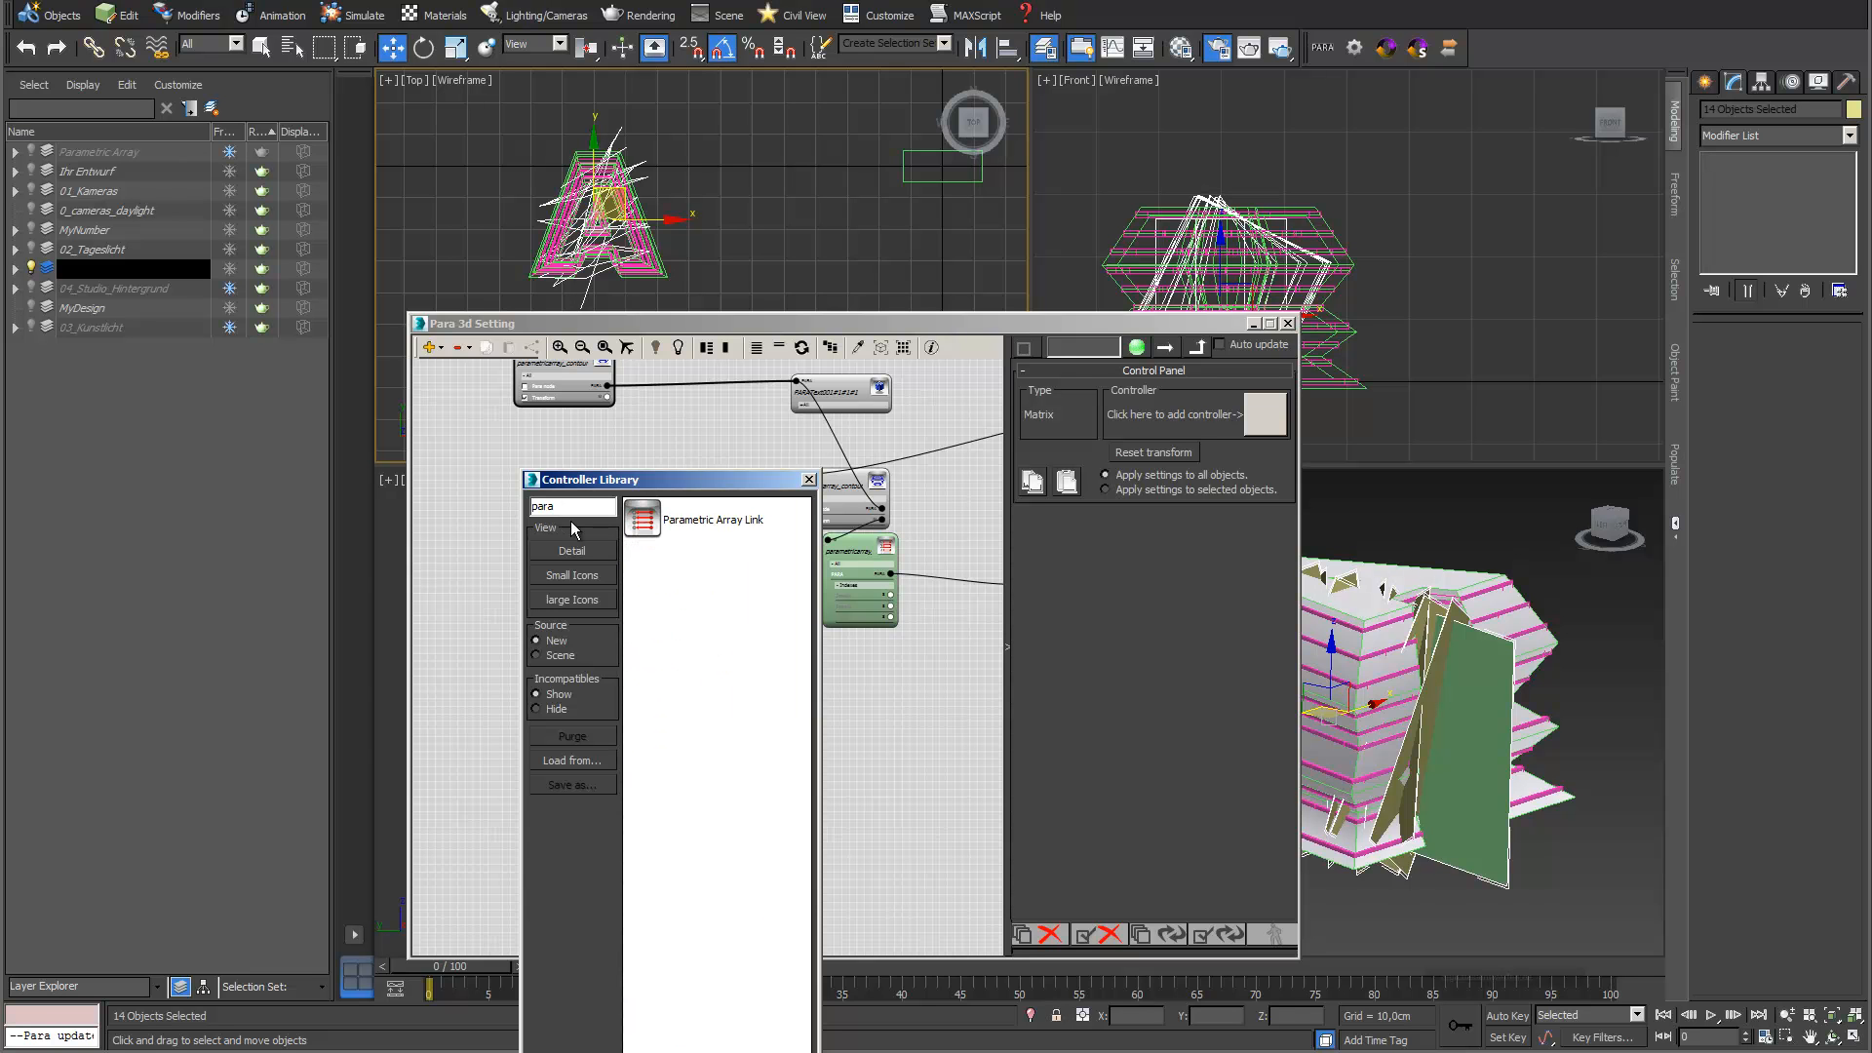
pyautogui.doubleClick(635, 527)
pyautogui.scroll(6, 592, 589)
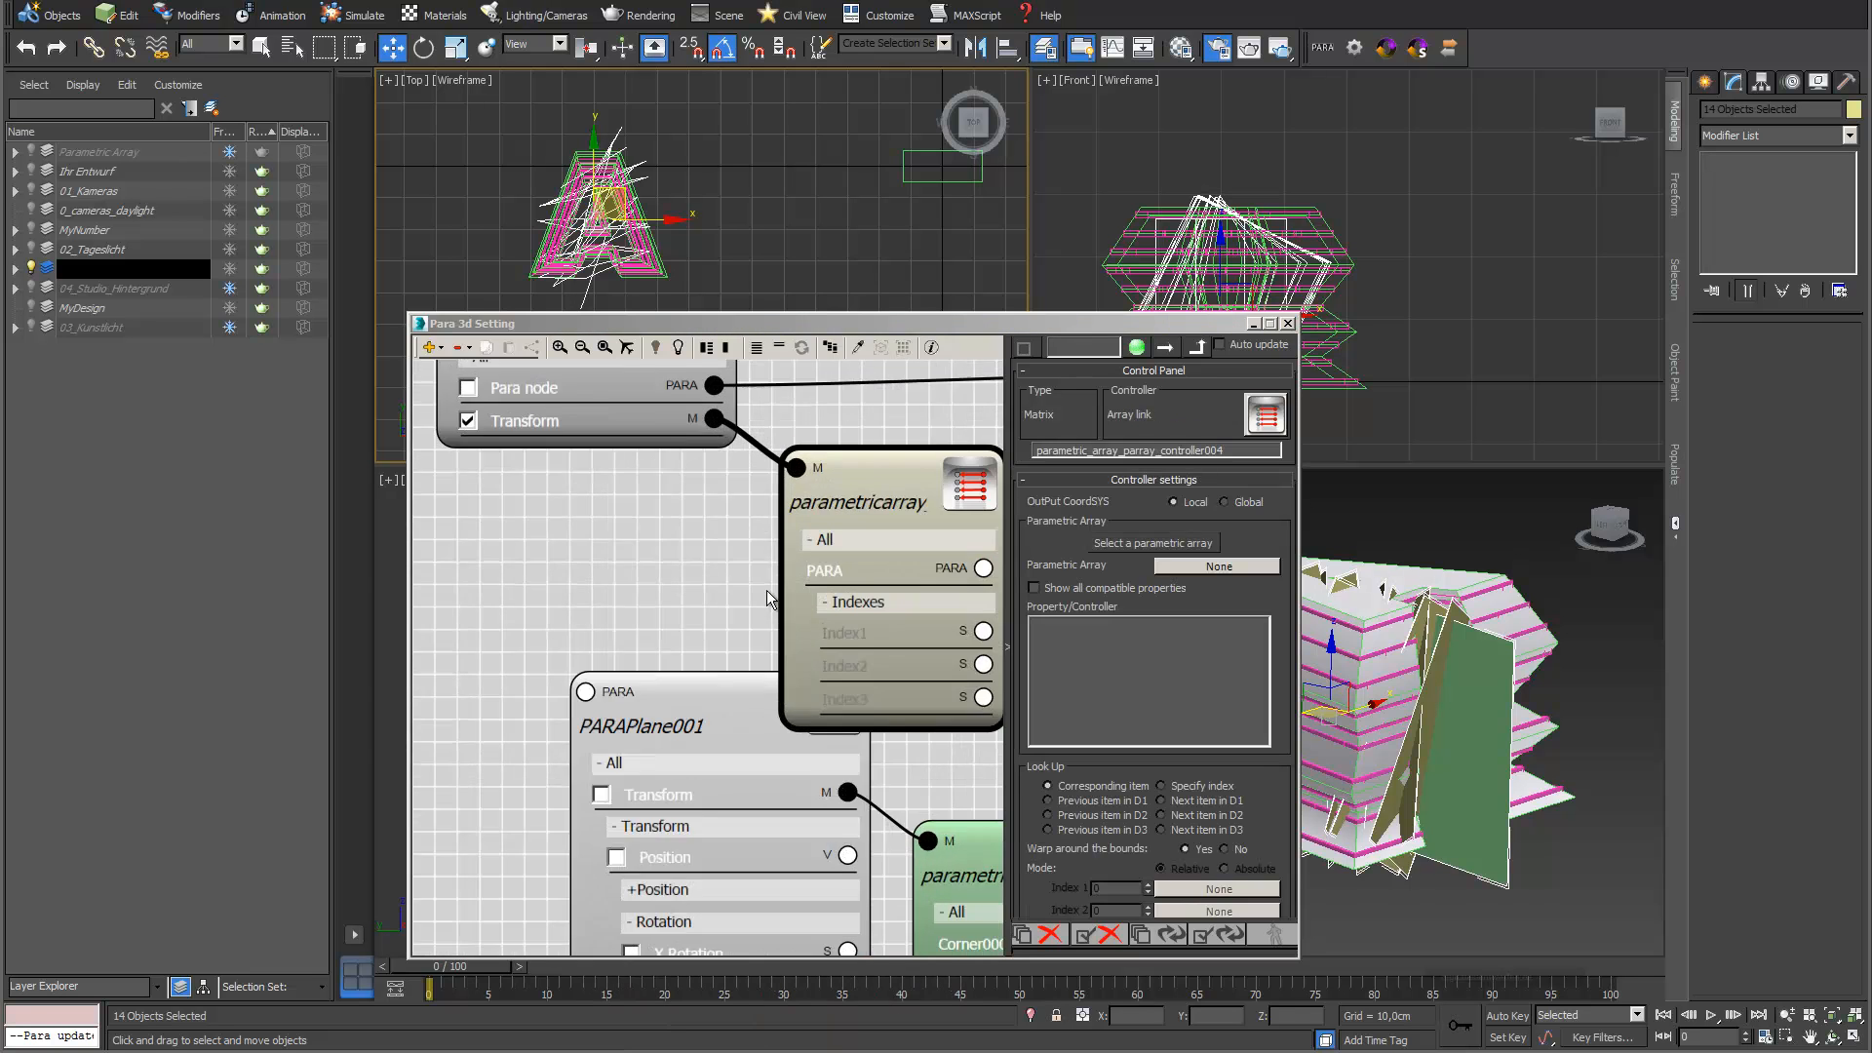
pyautogui.scroll(-6, 926, 556)
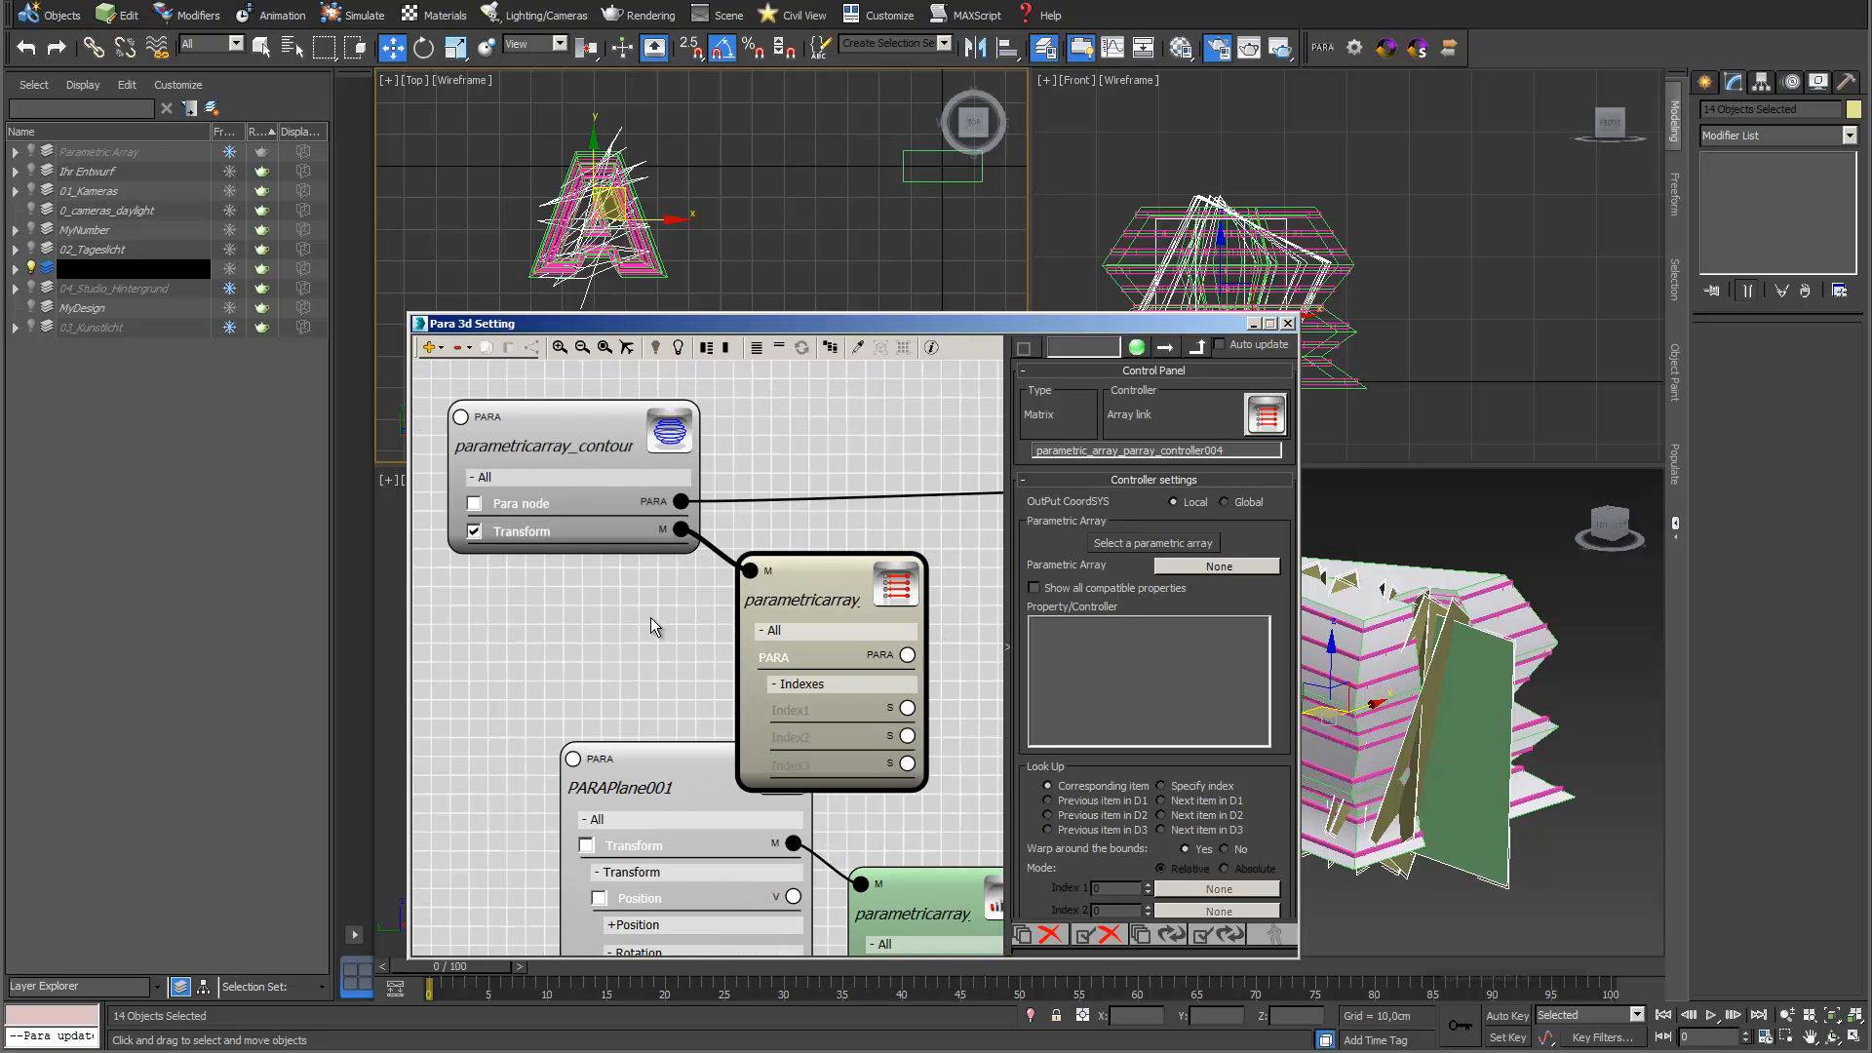
pyautogui.moveTo(650, 519); pyautogui.dragTo(621, 477)
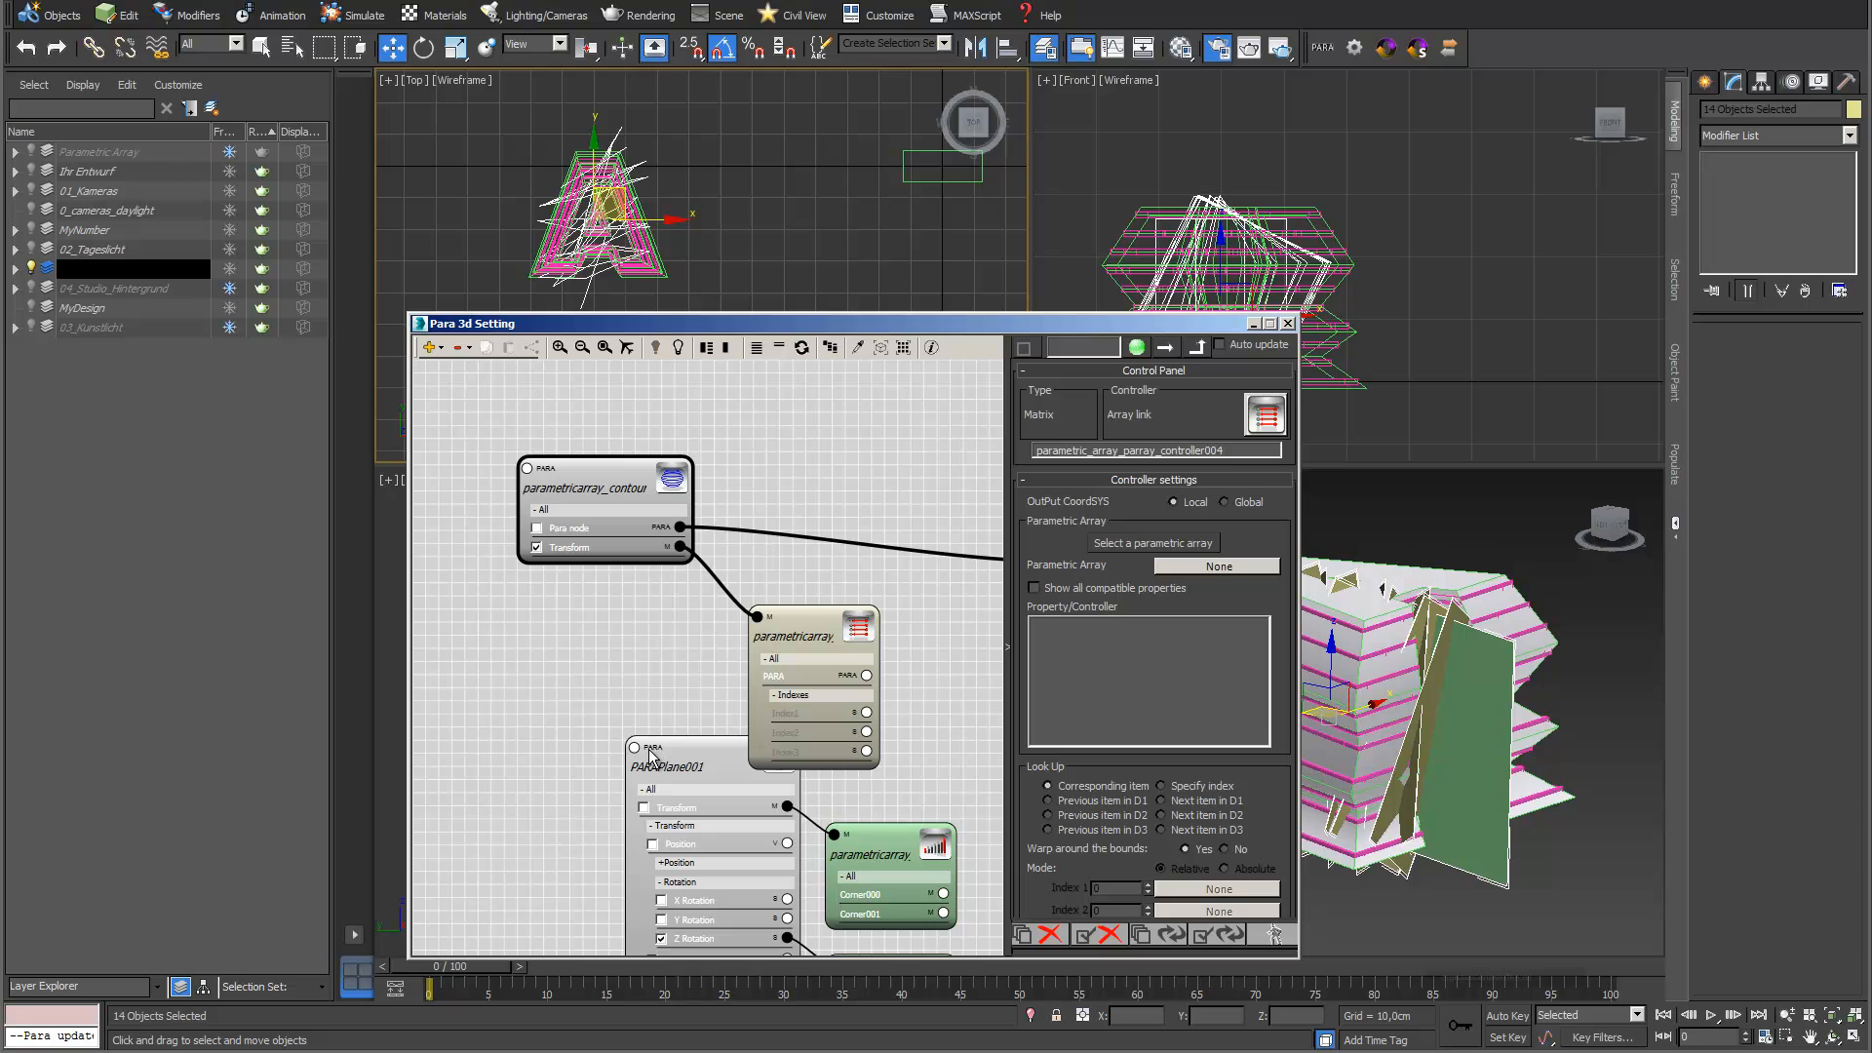
pyautogui.moveTo(796, 629); pyautogui.dragTo(468, 617)
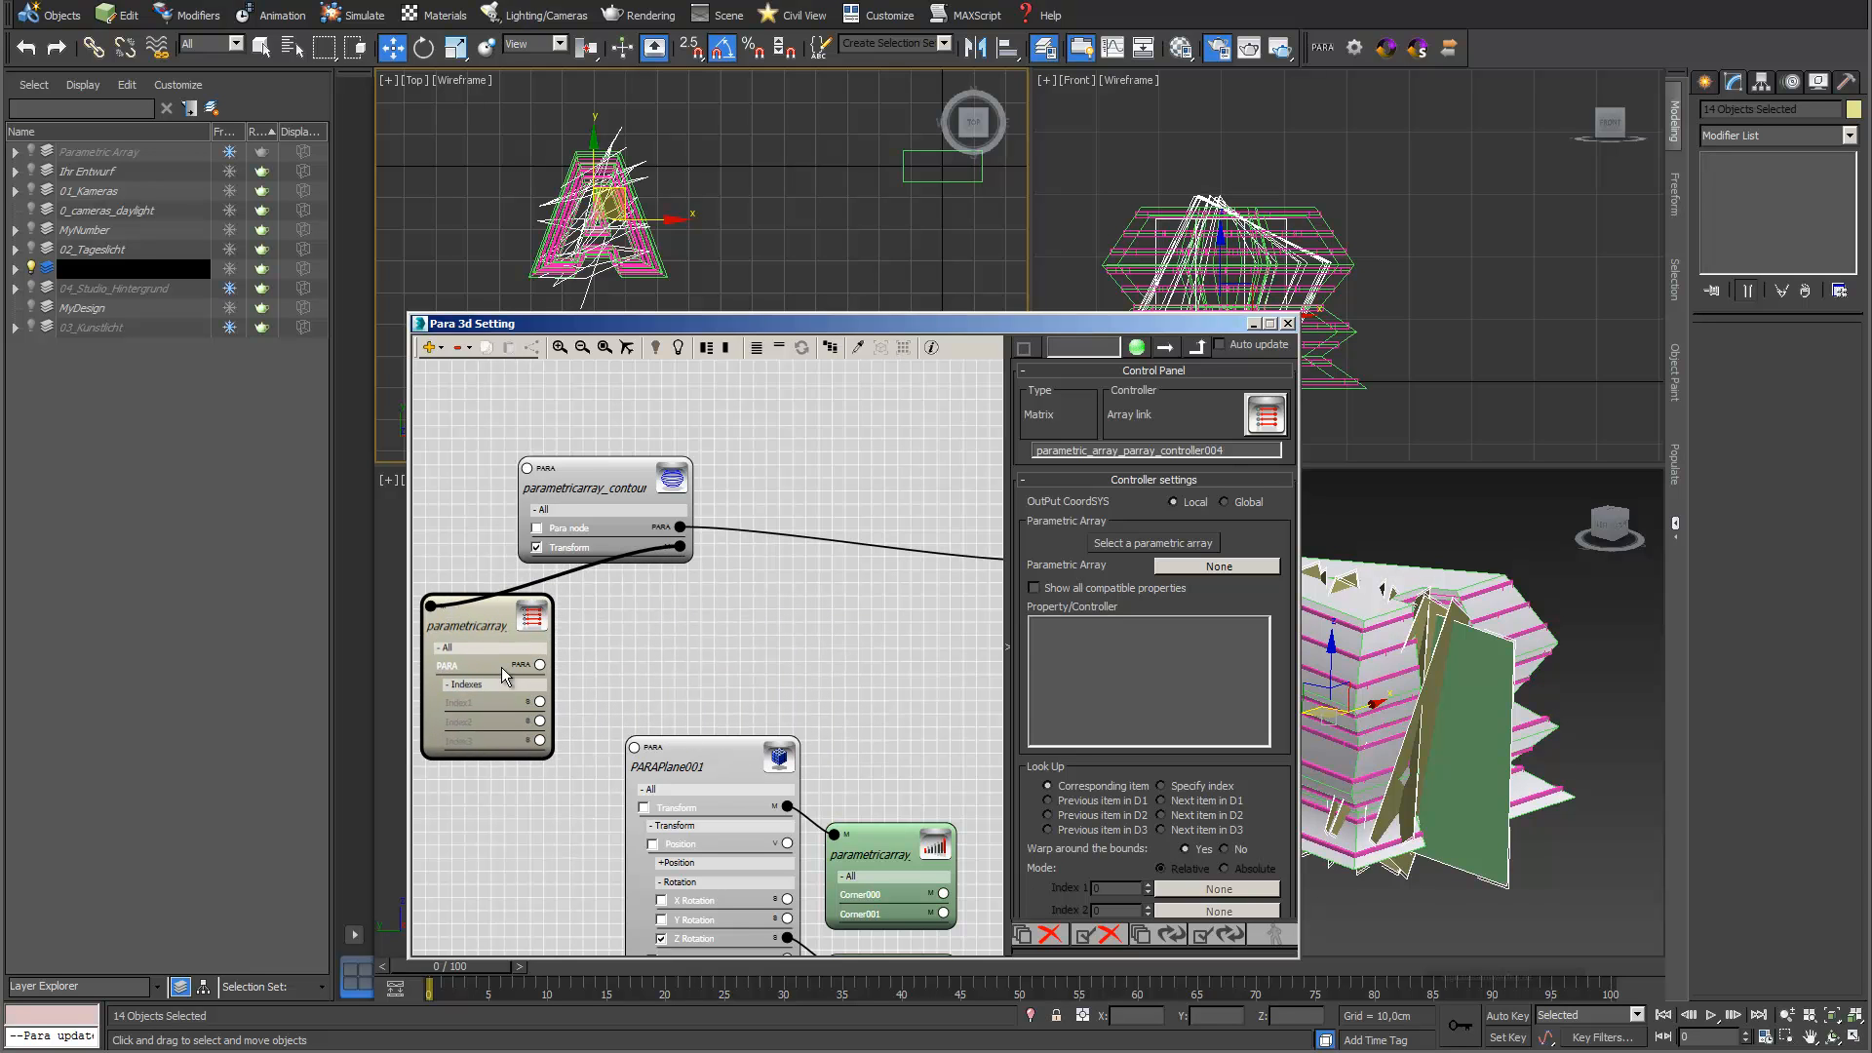
# Link the Parametric Array Link to the PARAPlane001 array and use its Transform property with all compatible properties shown
pyautogui.moveTo(540, 666); pyautogui.dragTo(636, 749)
pyautogui.click(1034, 588)
pyautogui.click(1056, 627)
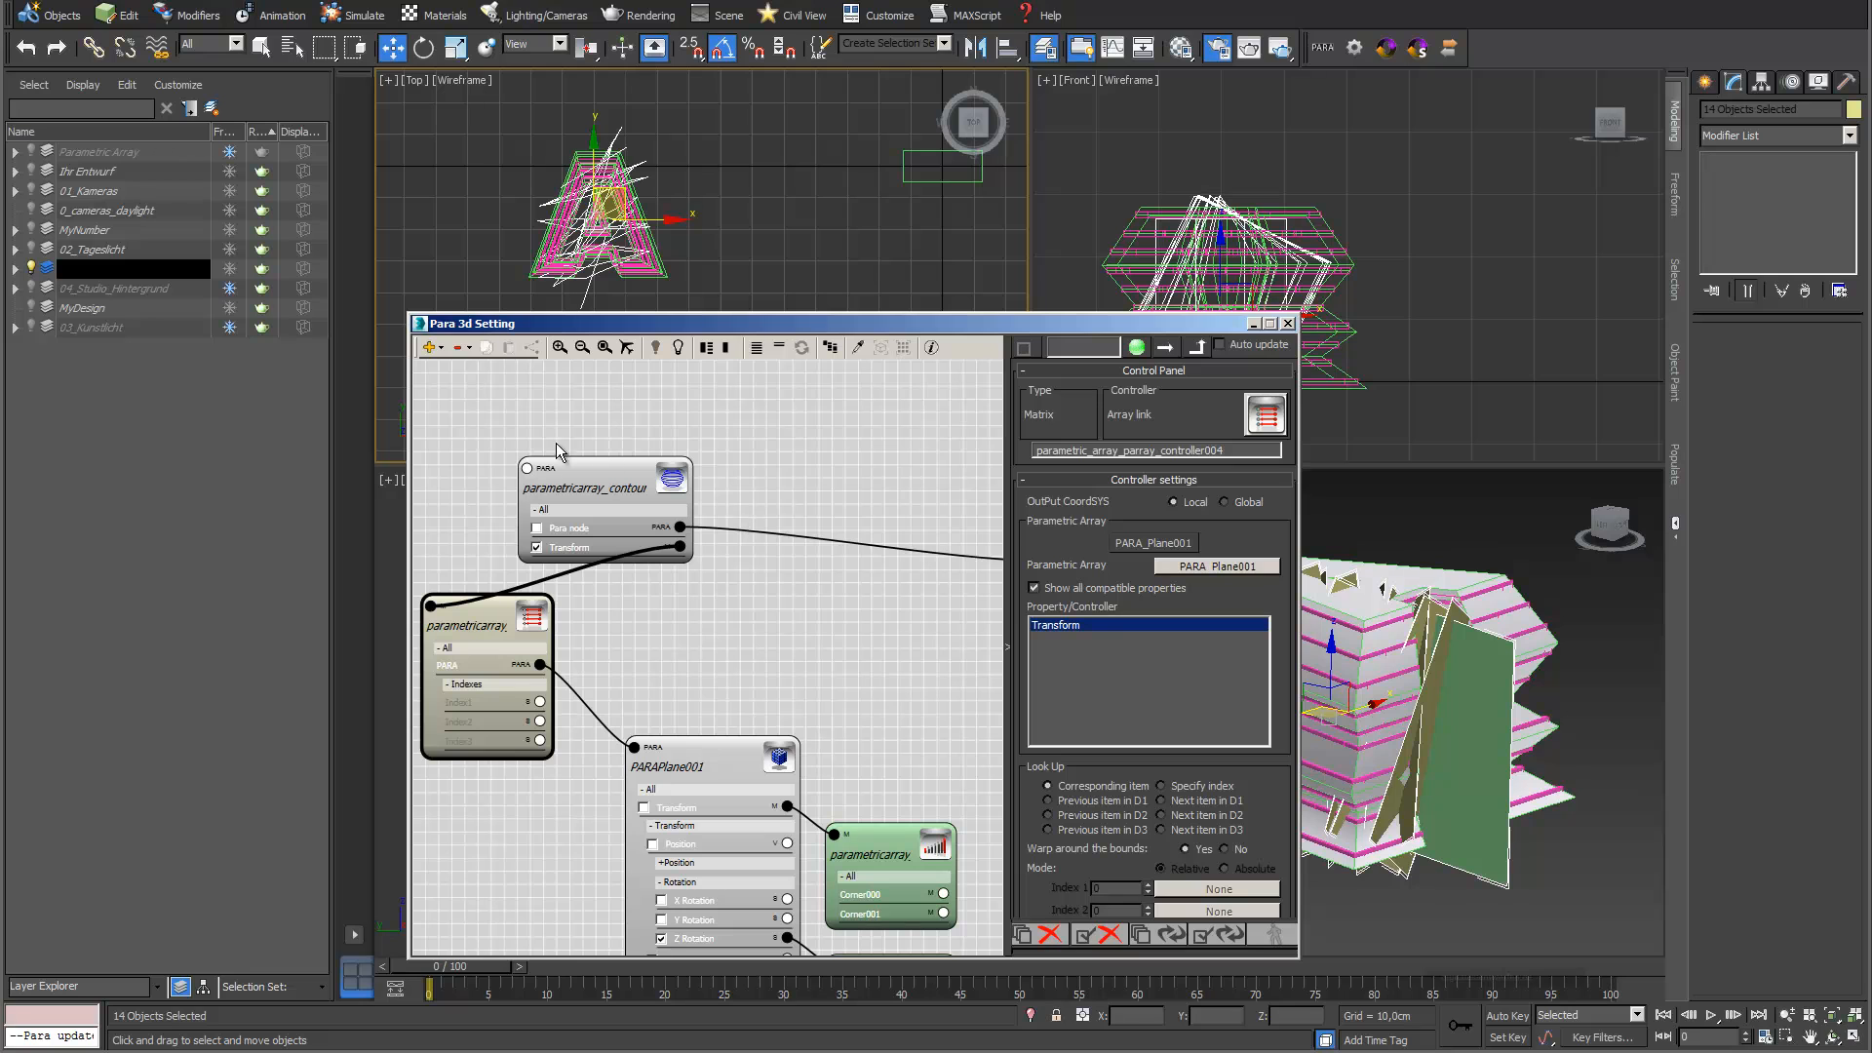
# Uncheck the new Contour's Transform, set its array count to 14, generate the contours and select all resulting shapes
pyautogui.click(620, 479)
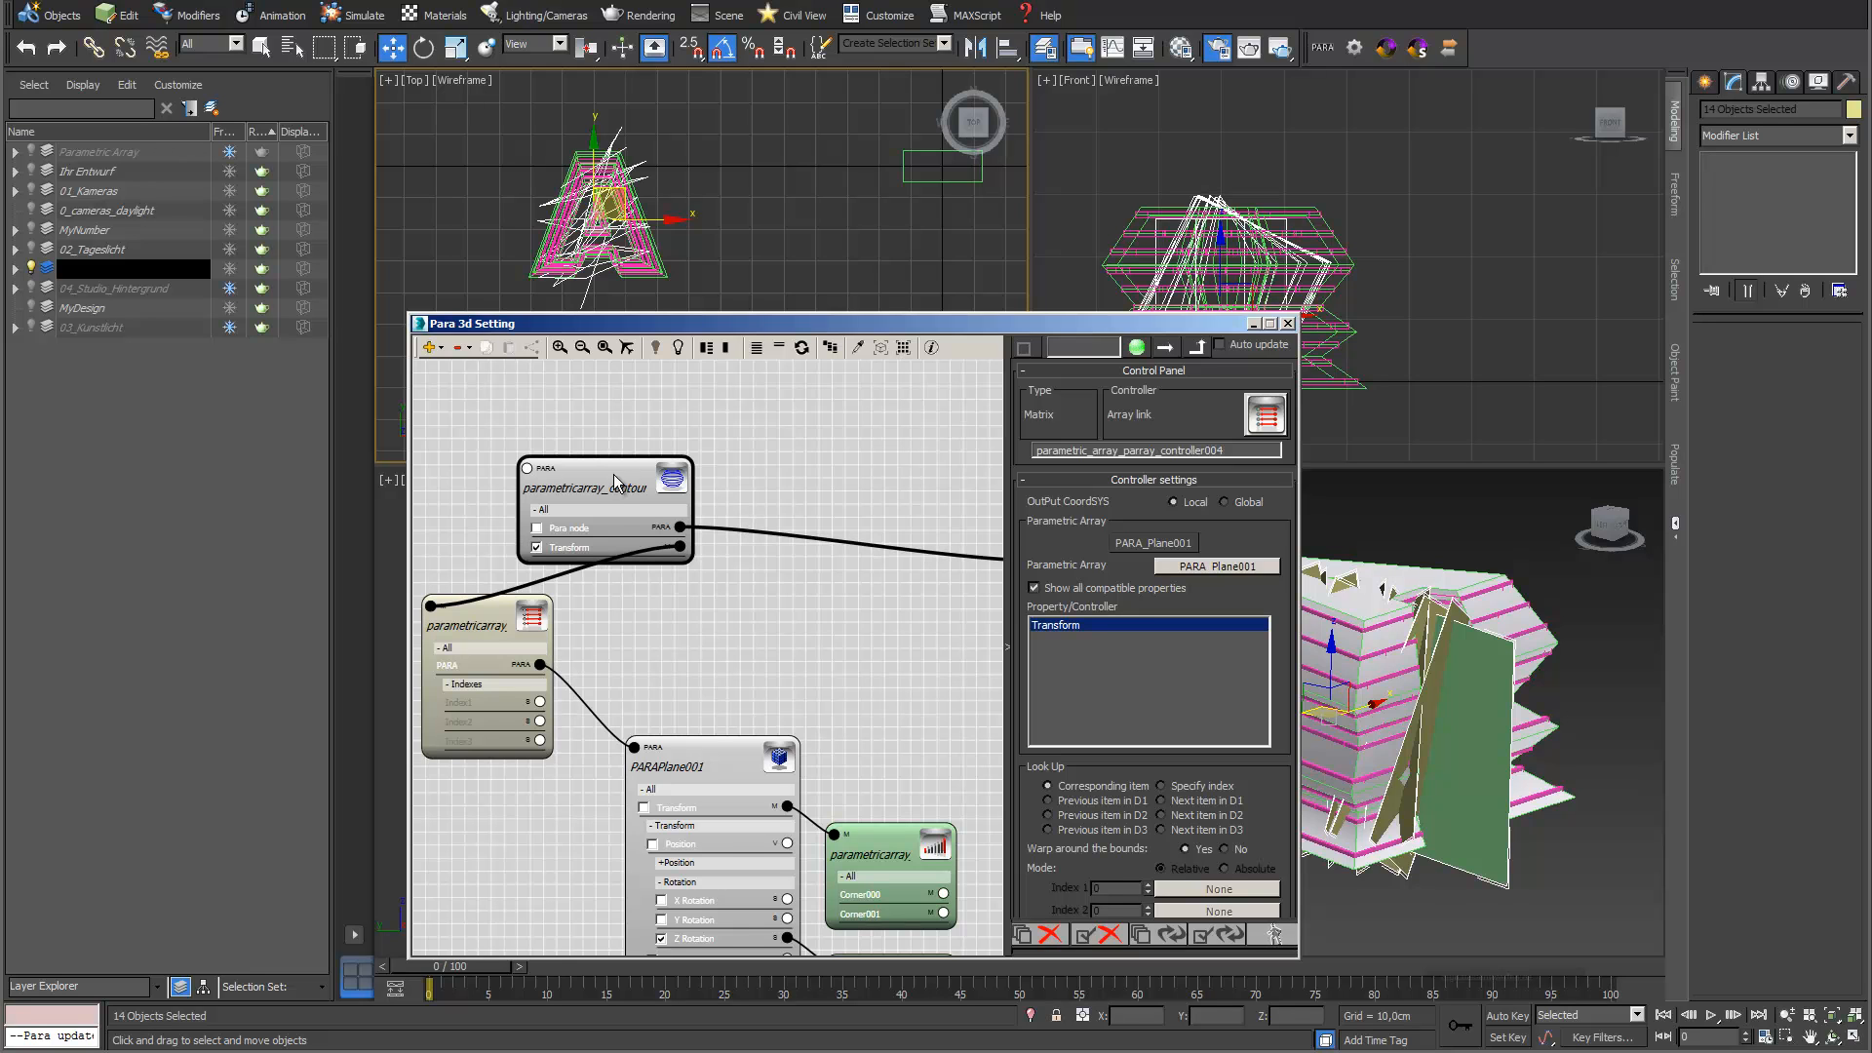
pyautogui.click(537, 547)
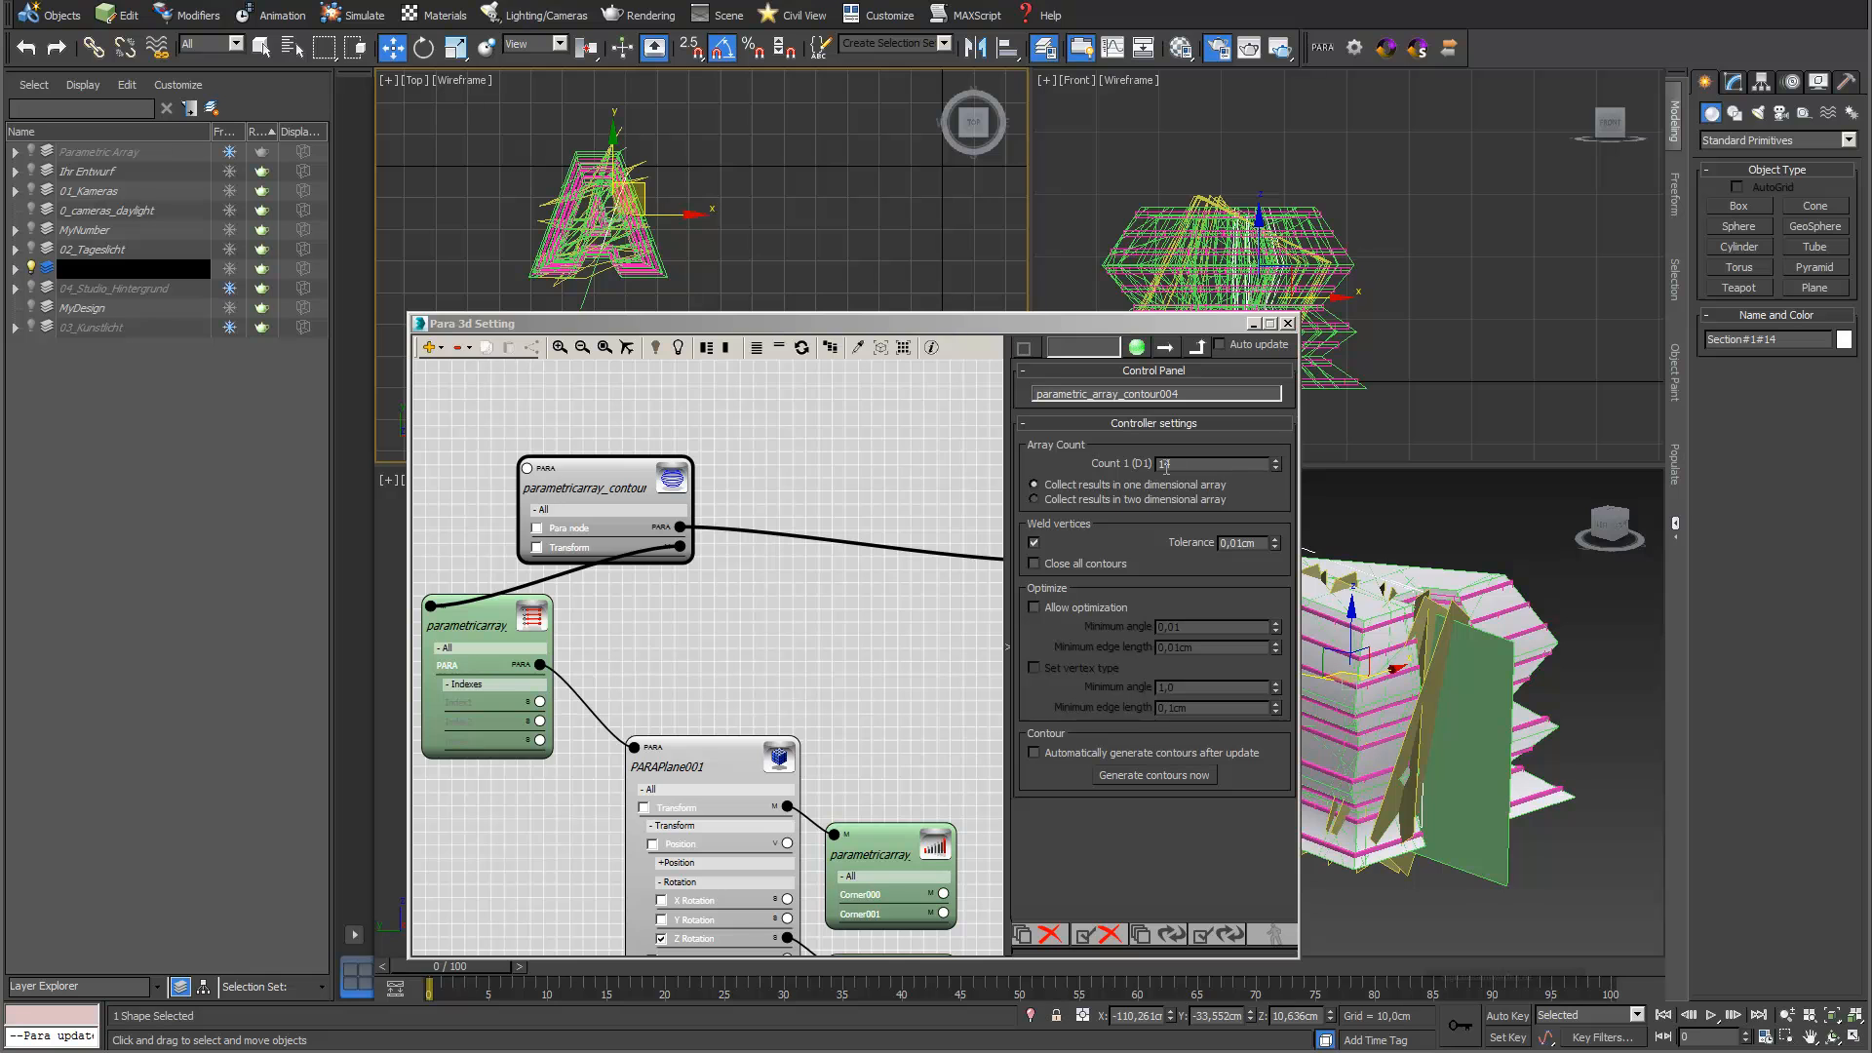
pyautogui.click(903, 348)
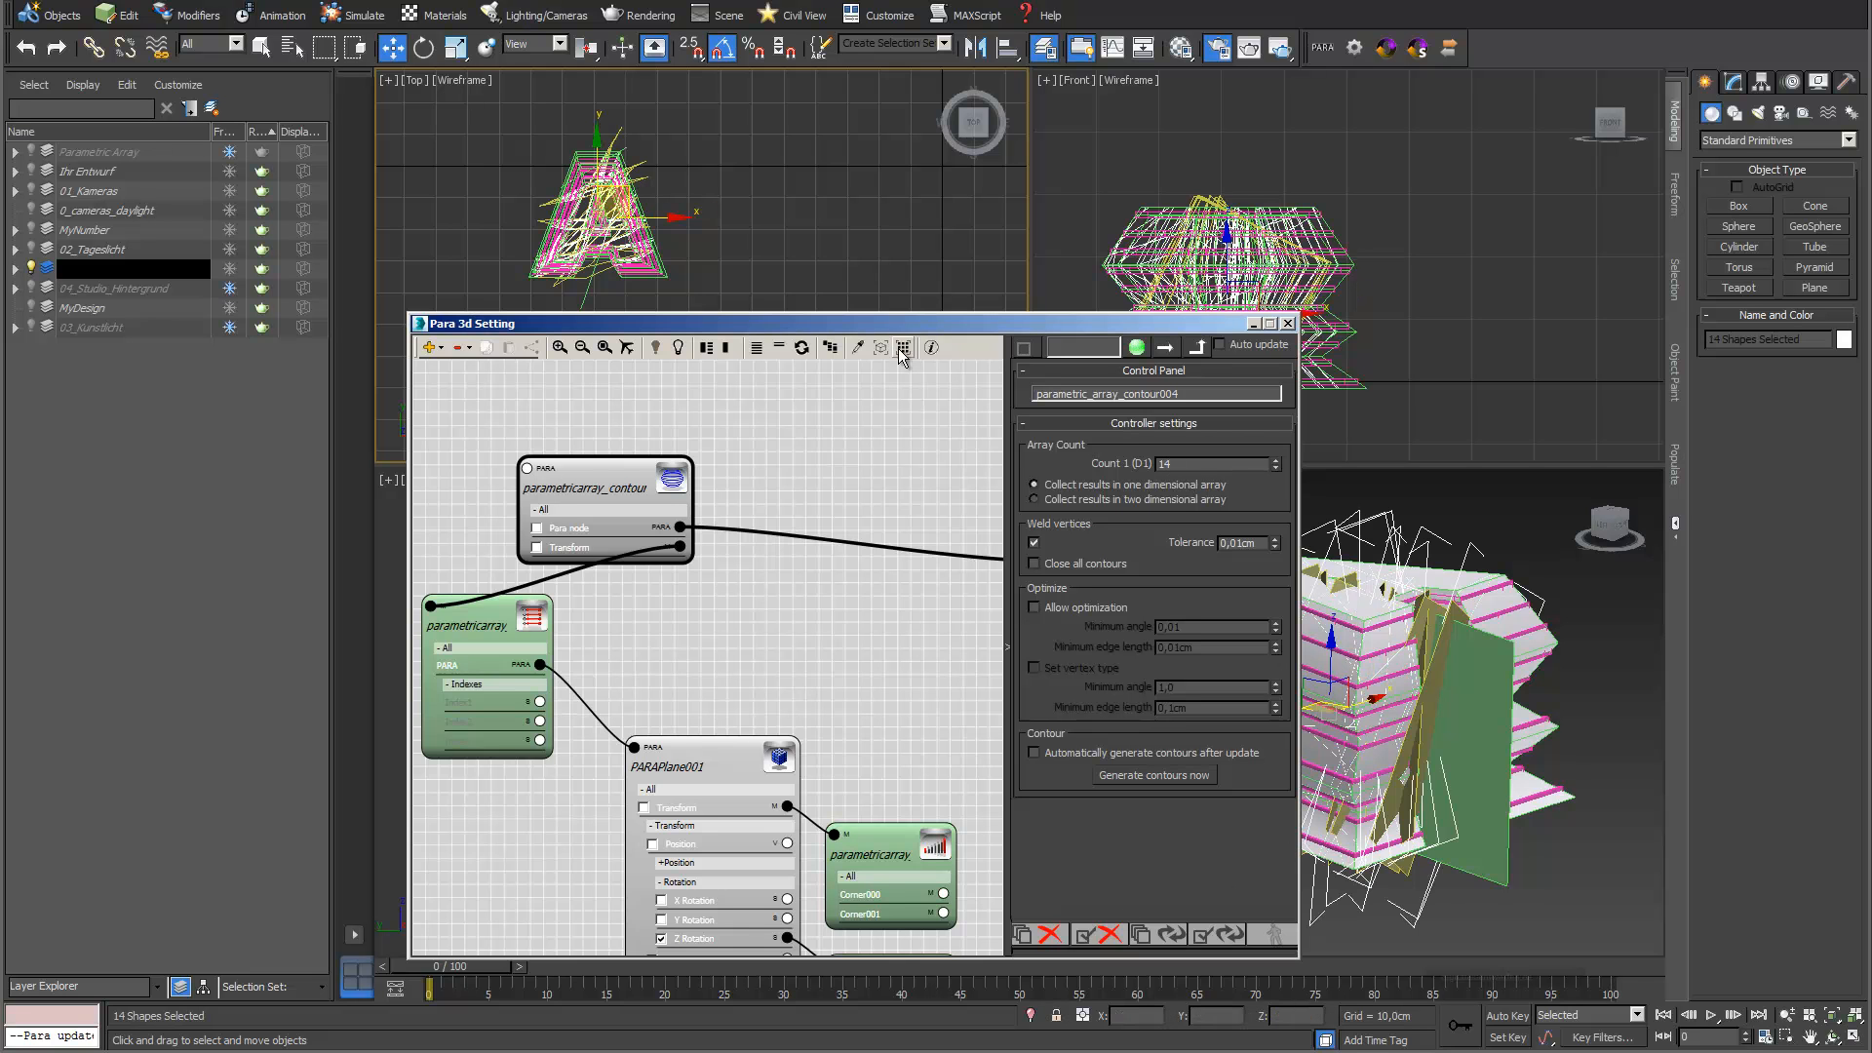
# Isolate all the generated section shapes and a single section in turn to examine the vertical contours, and end isolation
pyautogui.moveTo(1053, 325); pyautogui.dragTo(907, 250)
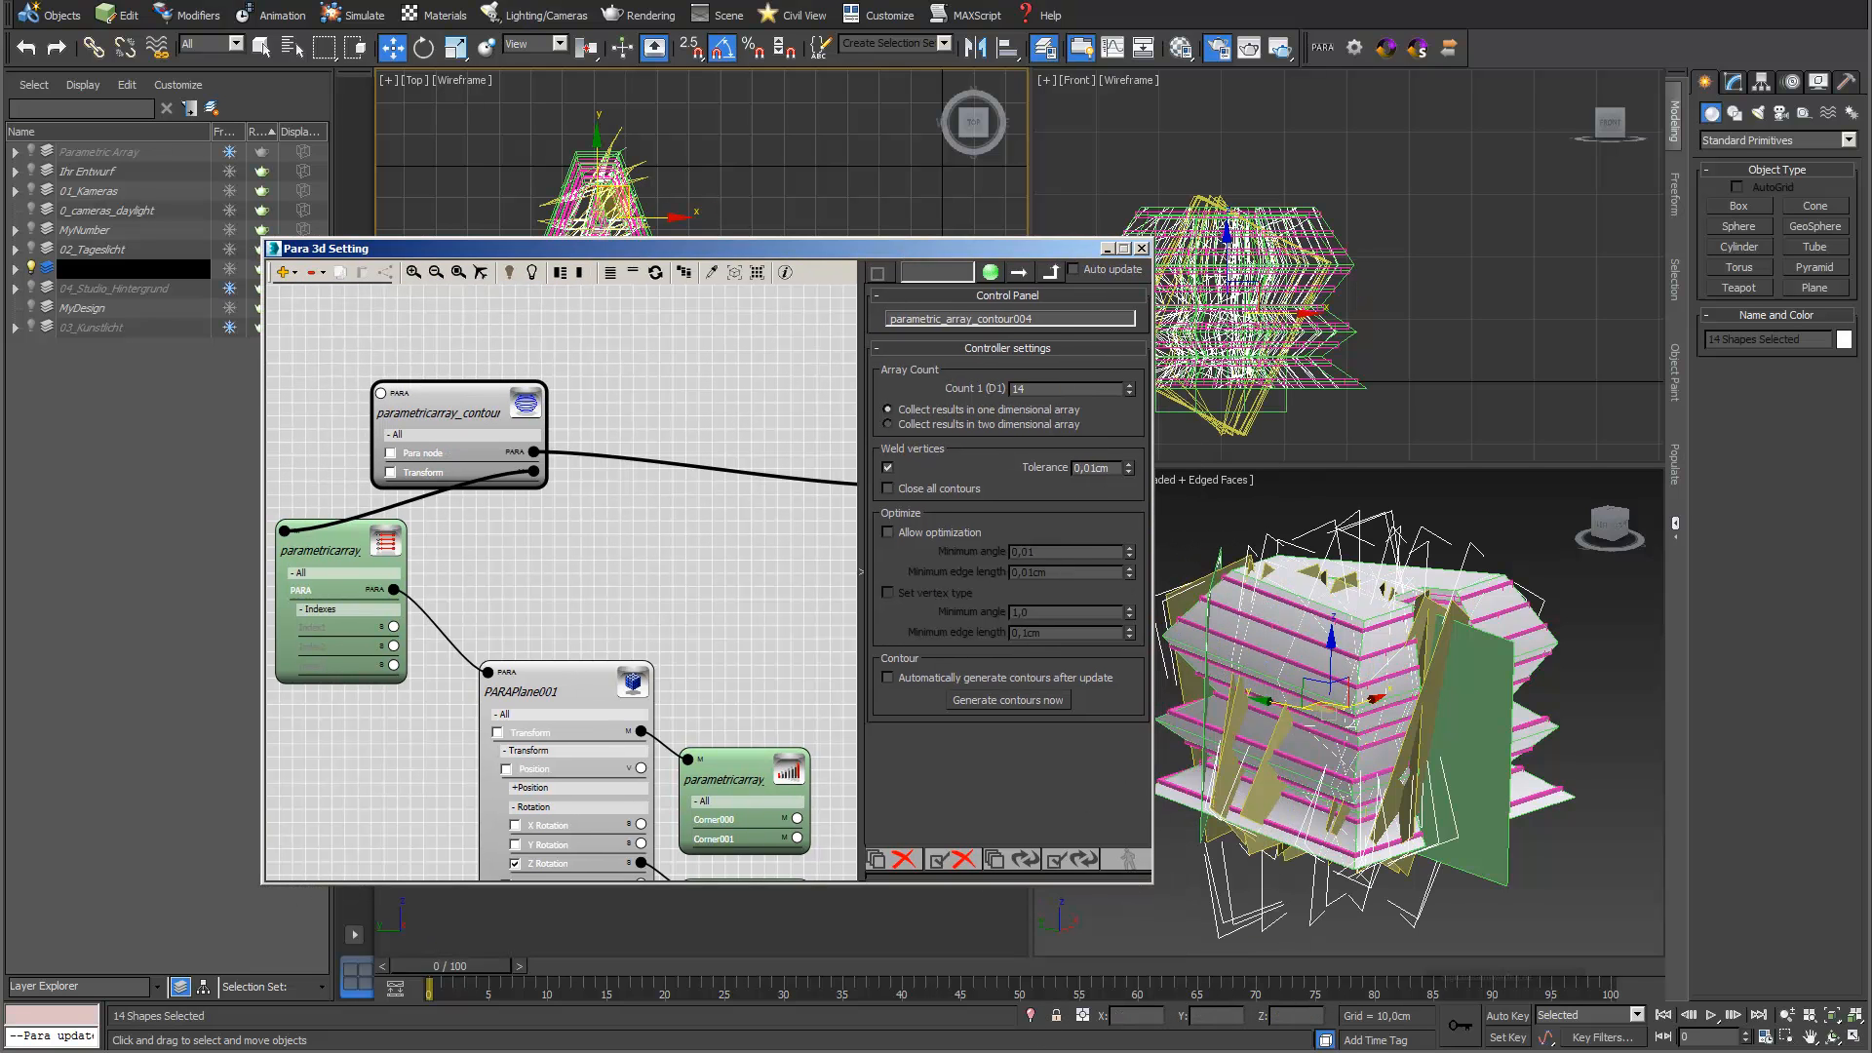
pyautogui.click(1031, 1017)
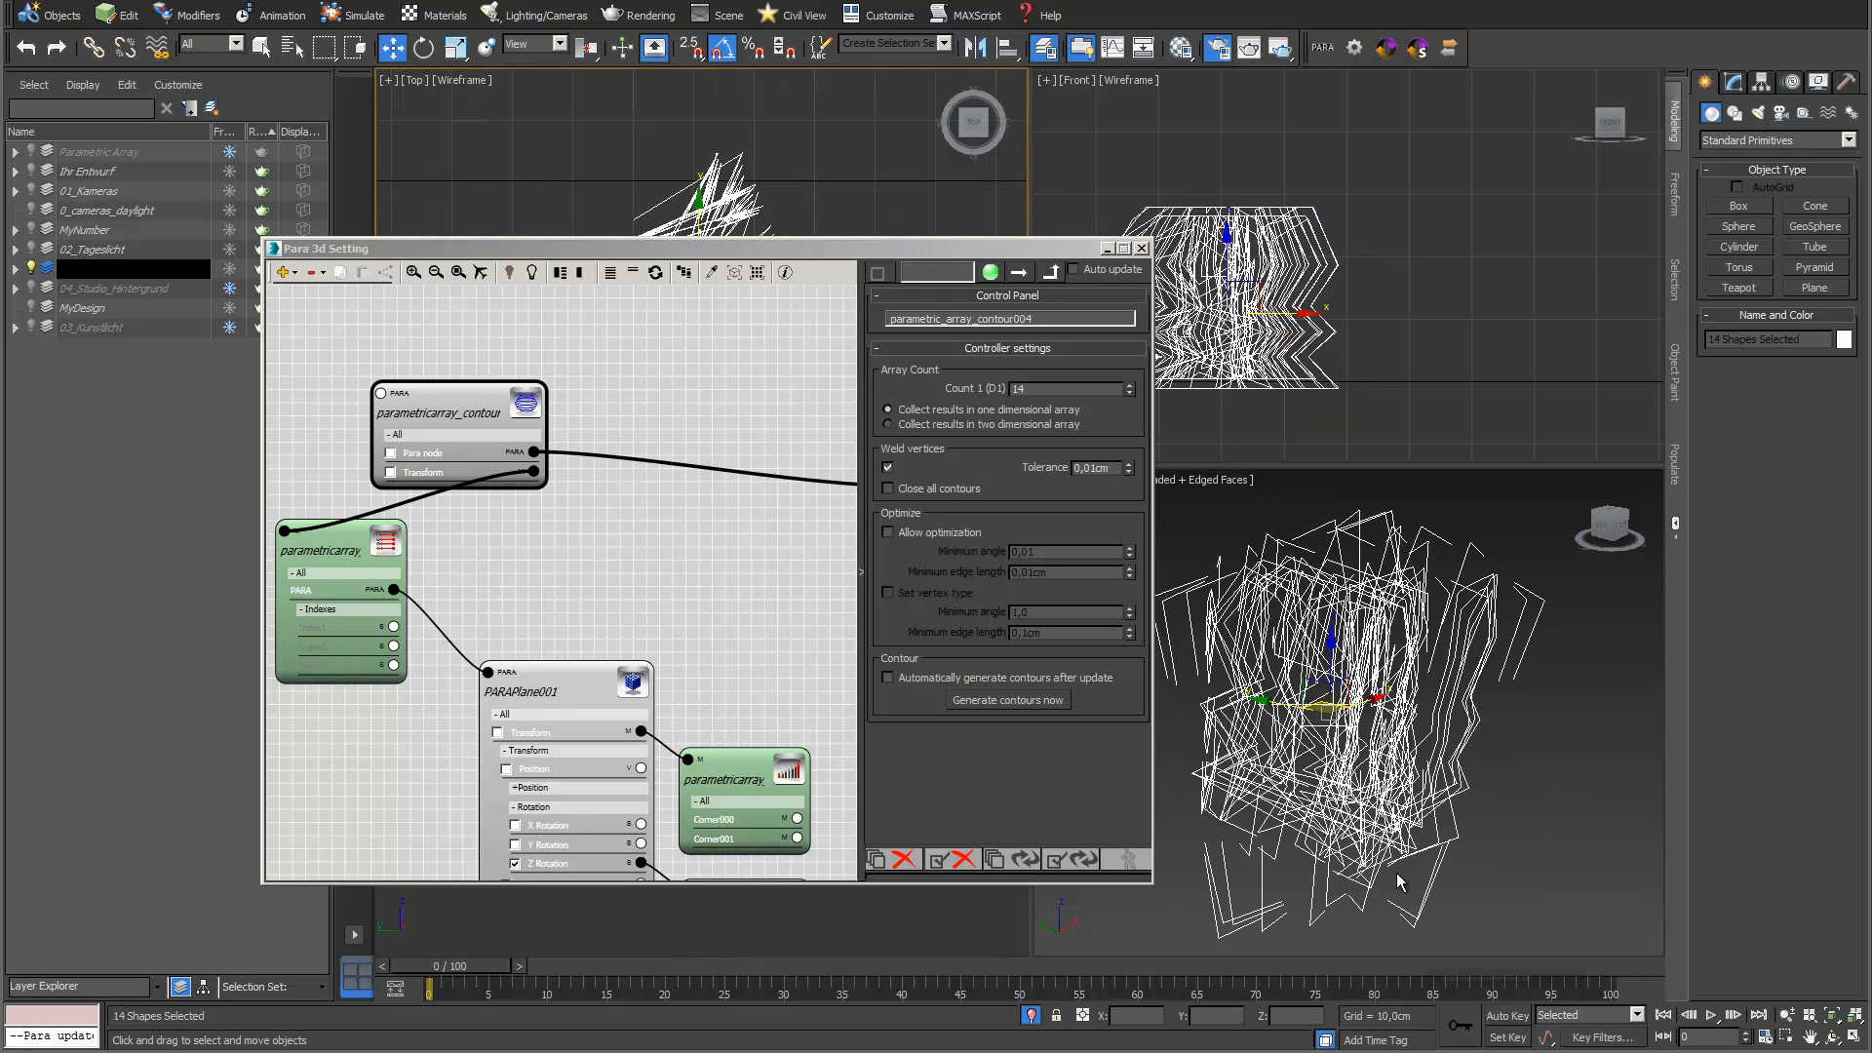
pyautogui.click(1450, 875)
pyautogui.click(1333, 795)
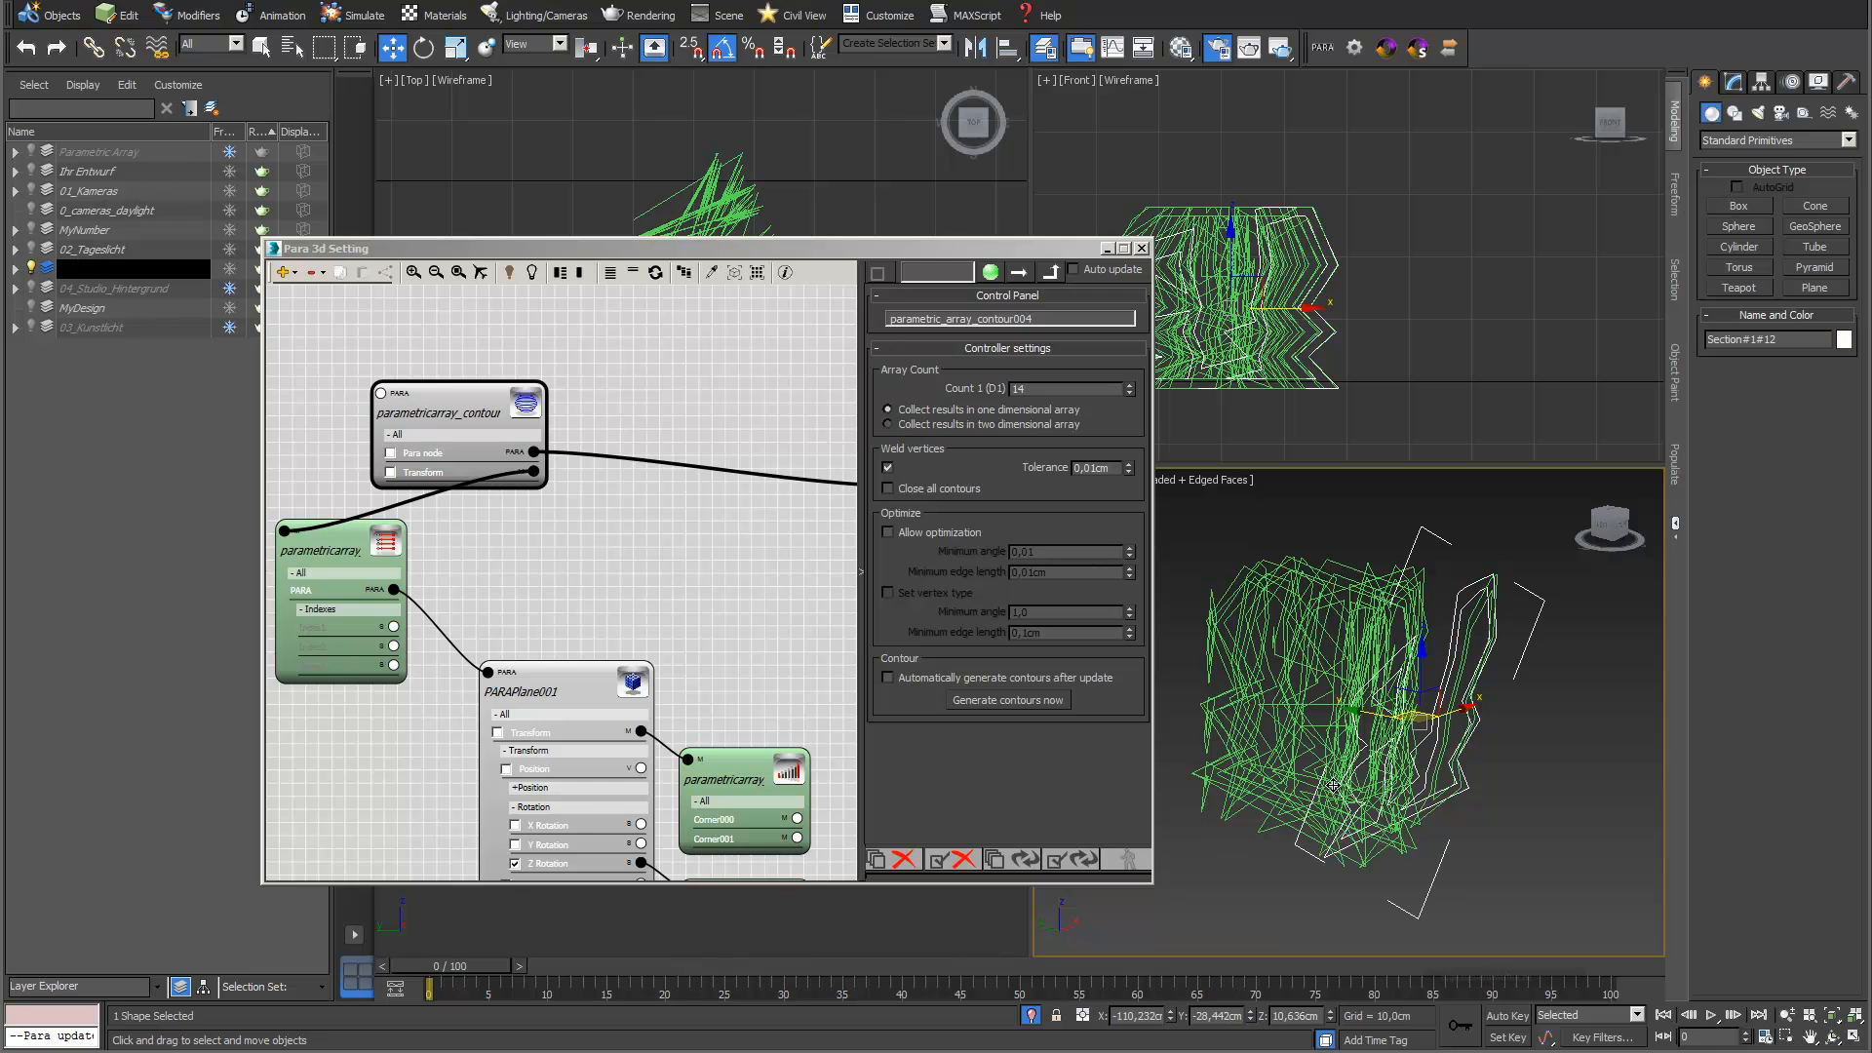
pyautogui.click(1030, 1017)
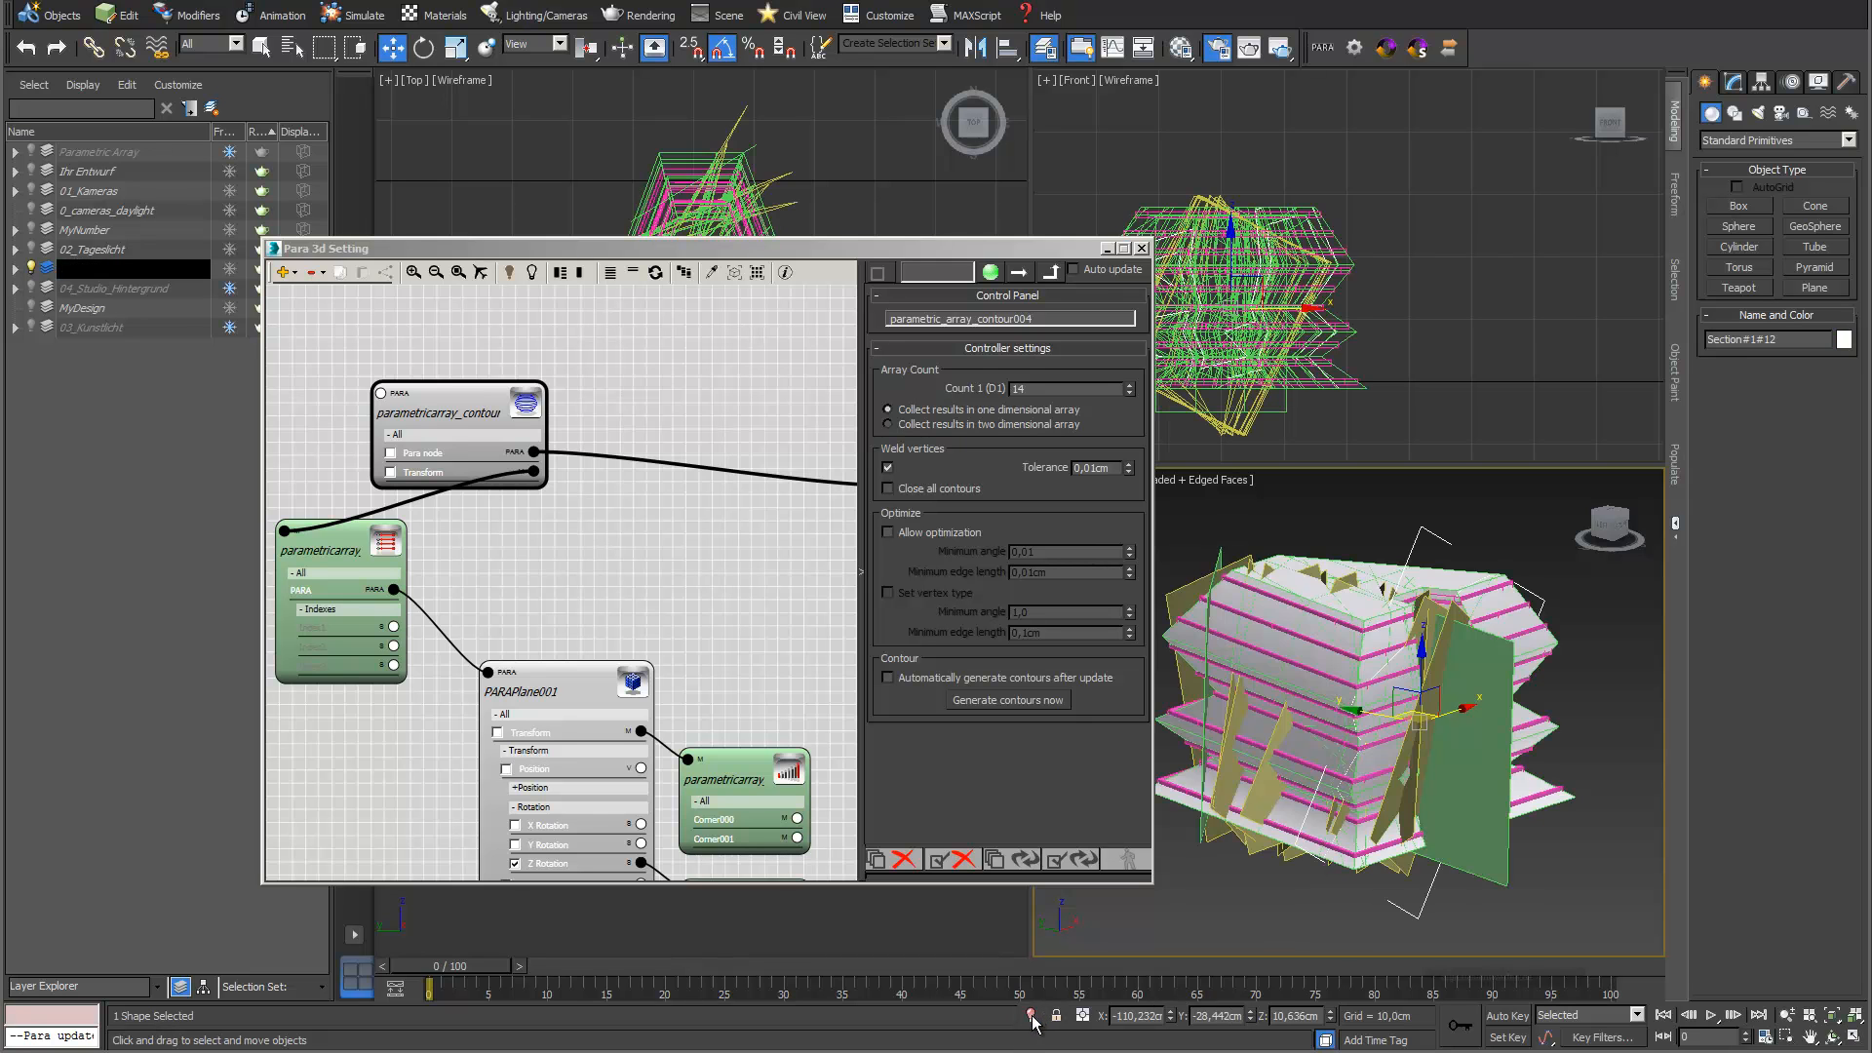
pyautogui.click(1030, 1017)
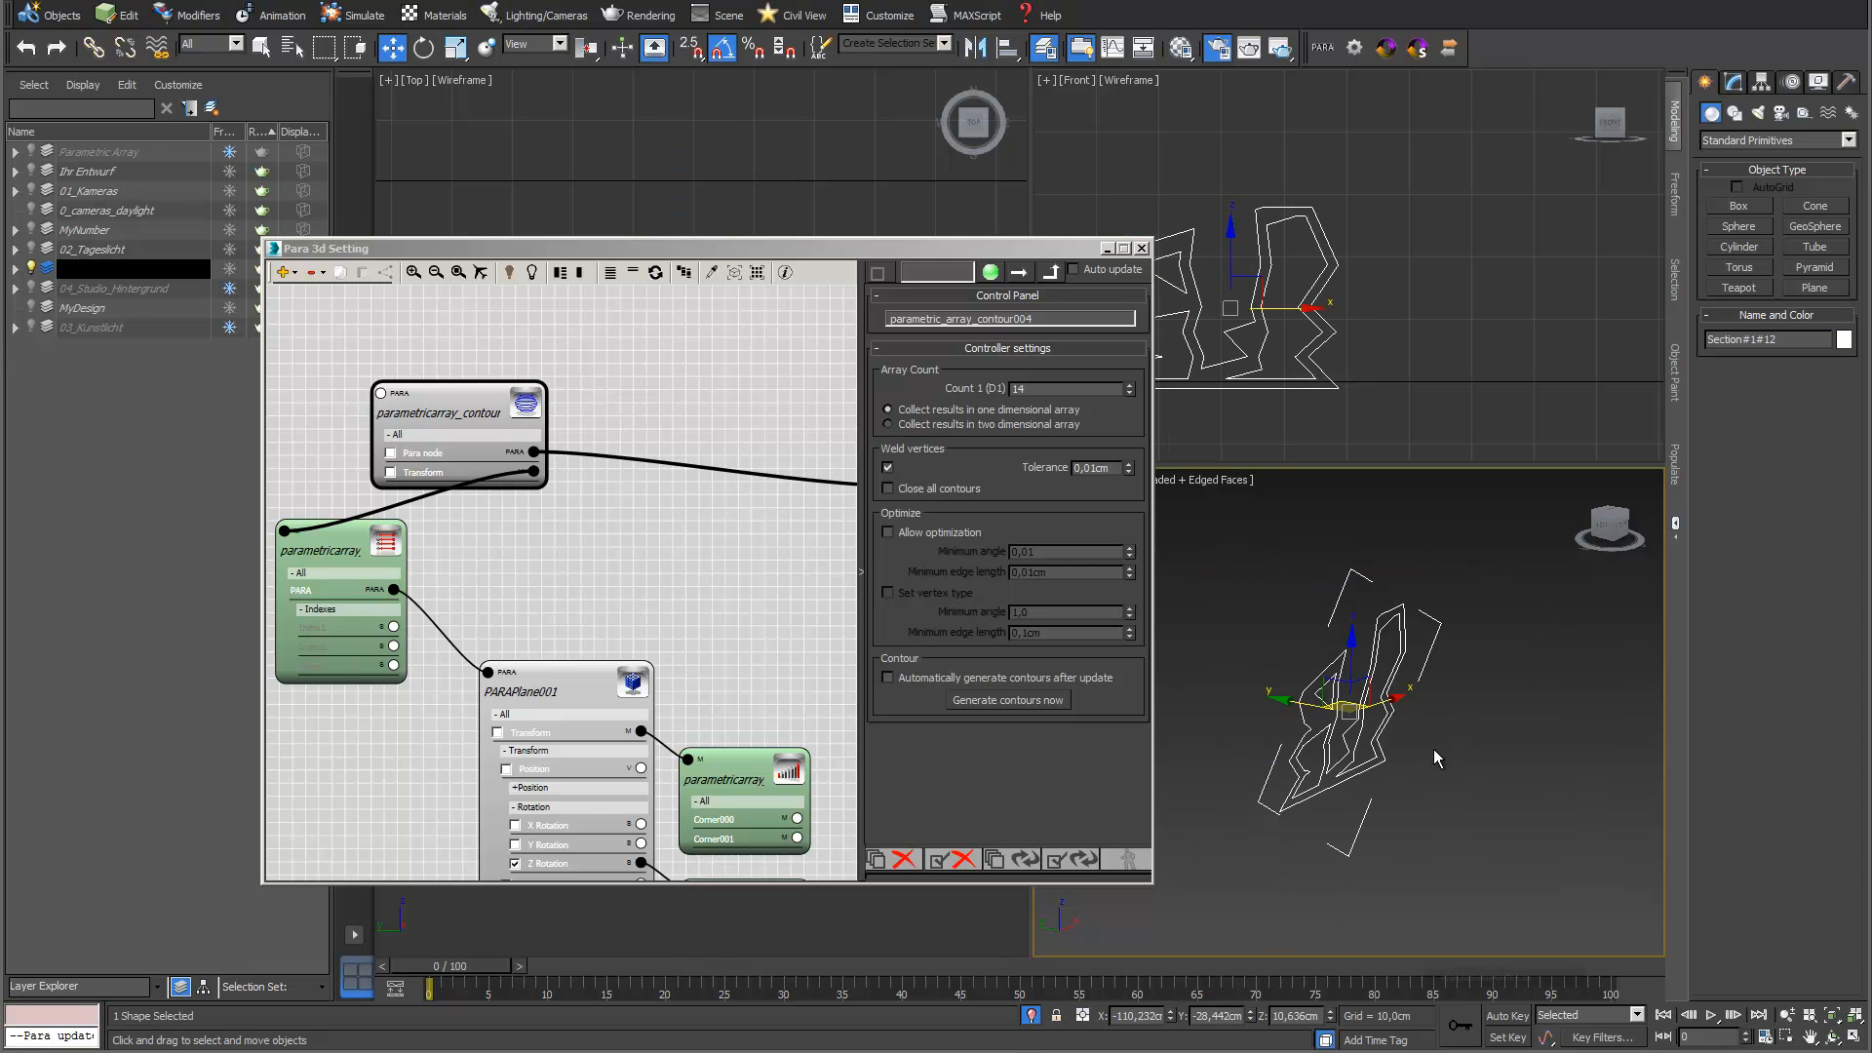
pyautogui.click(1031, 1016)
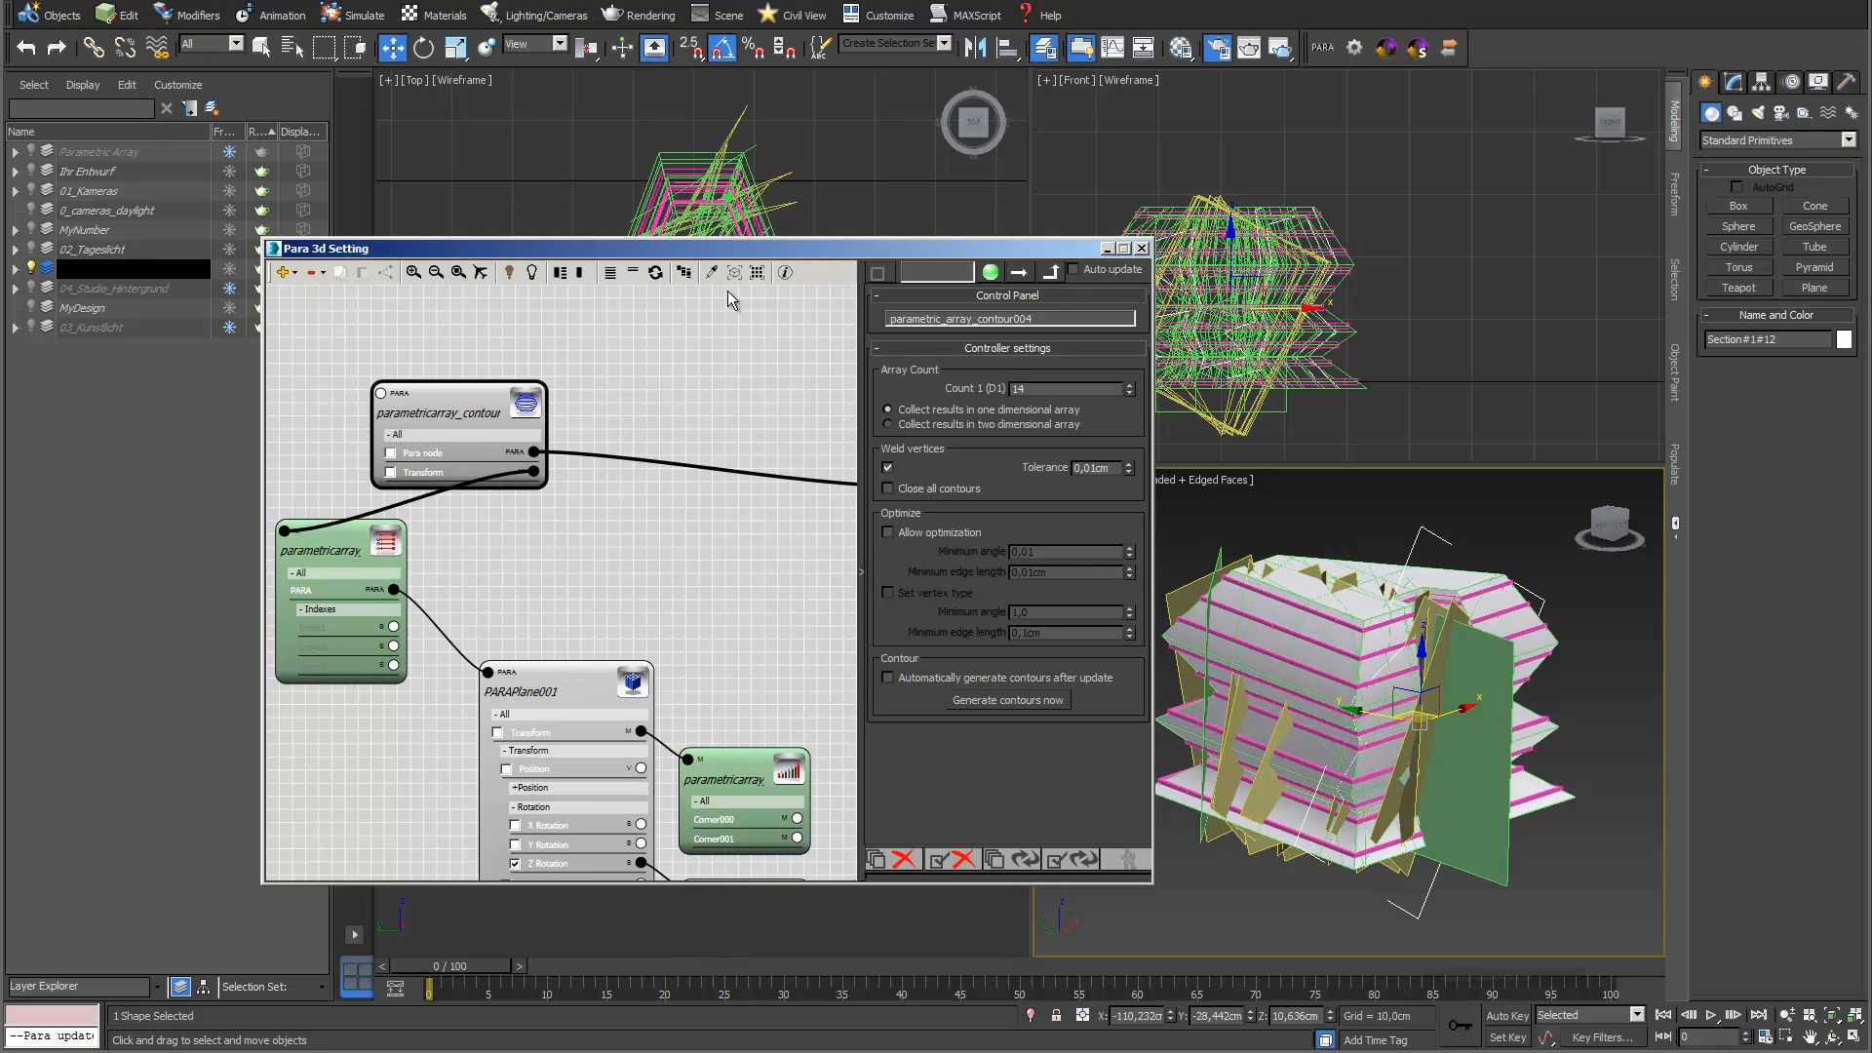
# Select and isolate all 14 section shapes of the new Contour array and apply a Shell modifier to them
pyautogui.click(758, 273)
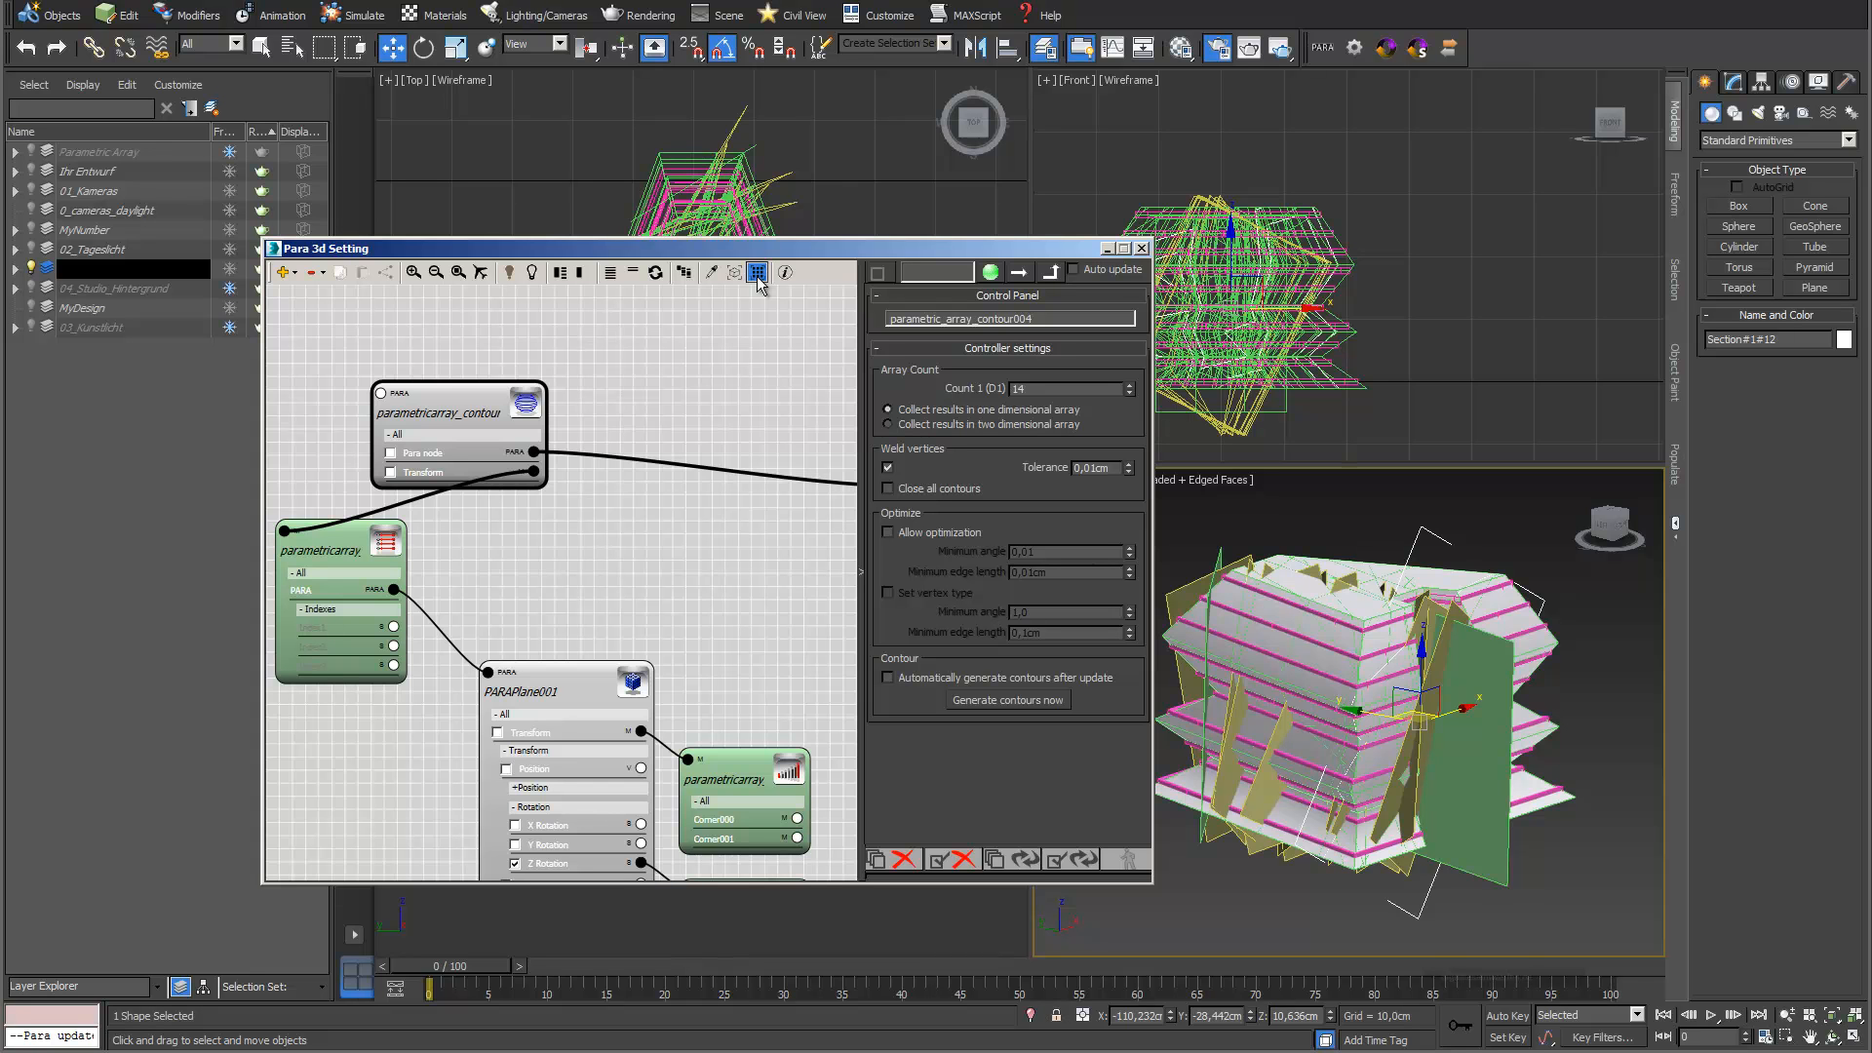
pyautogui.click(1030, 1016)
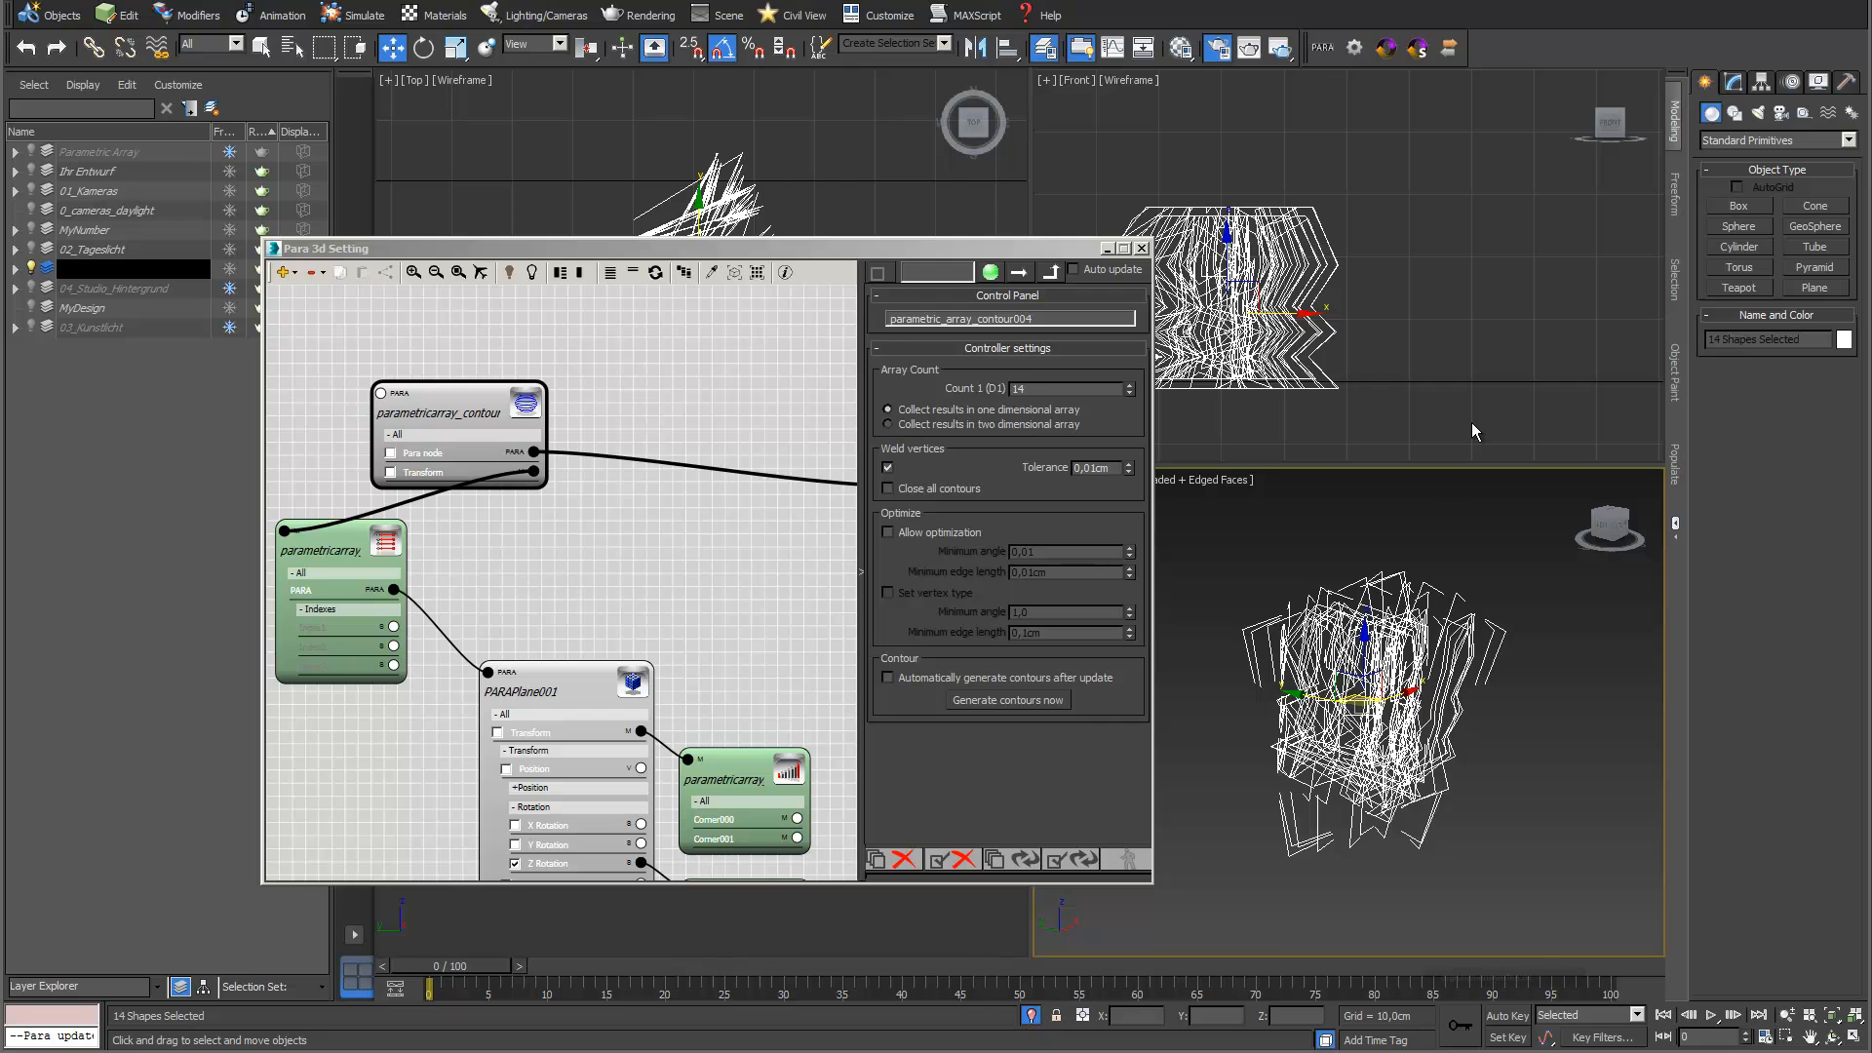
pyautogui.click(1735, 85)
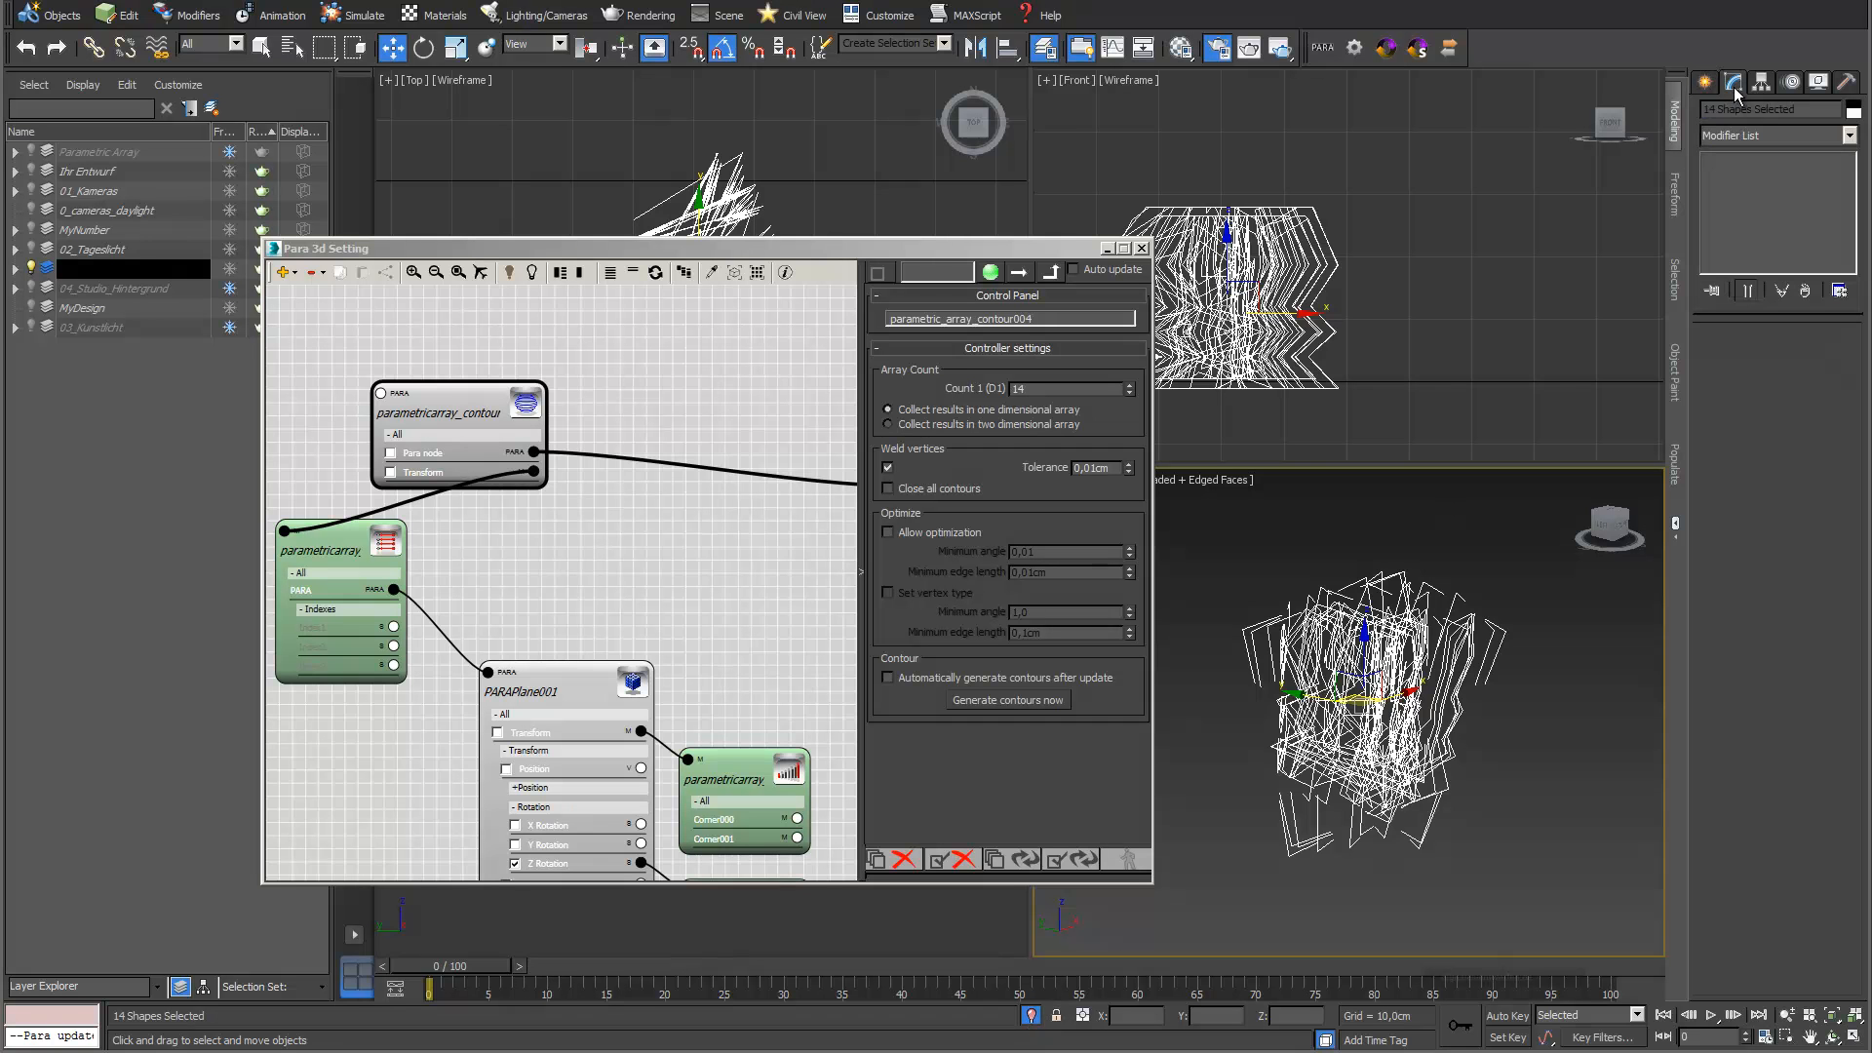
pyautogui.click(1848, 136)
pyautogui.scroll(-8, 1774, 488)
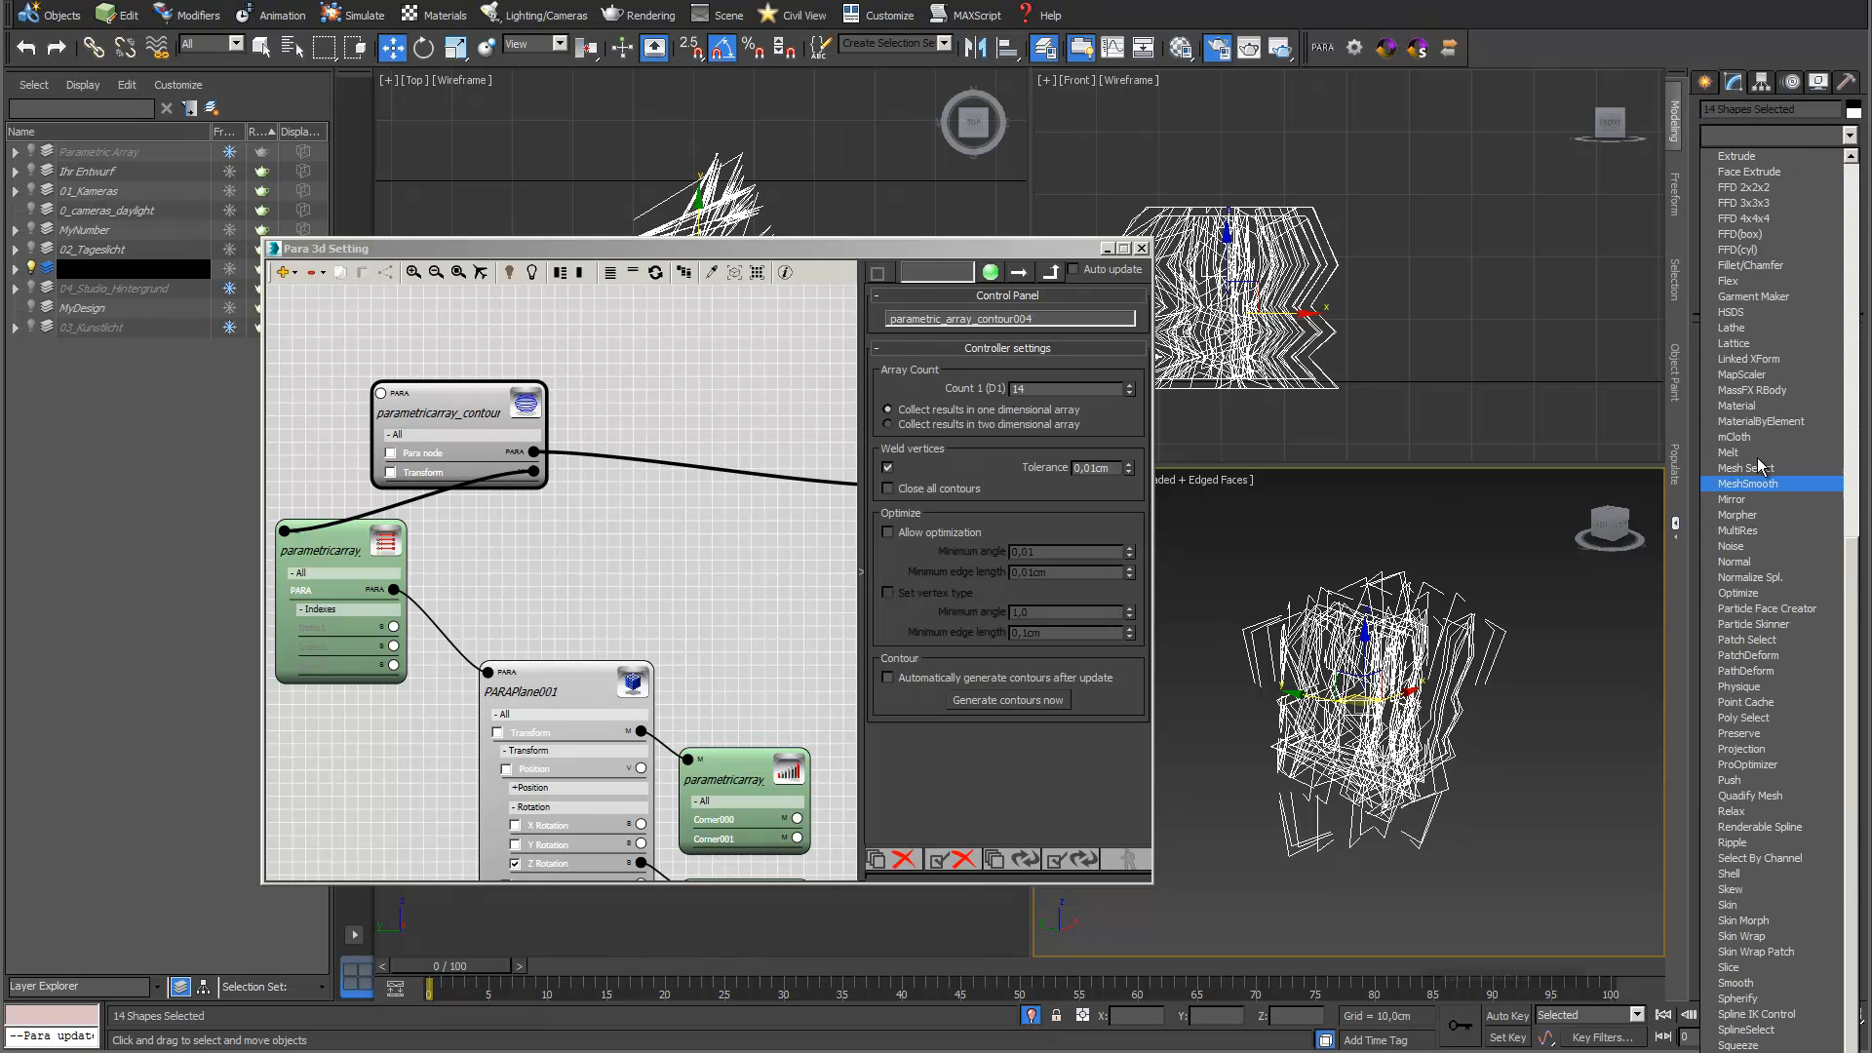
pyautogui.click(1766, 875)
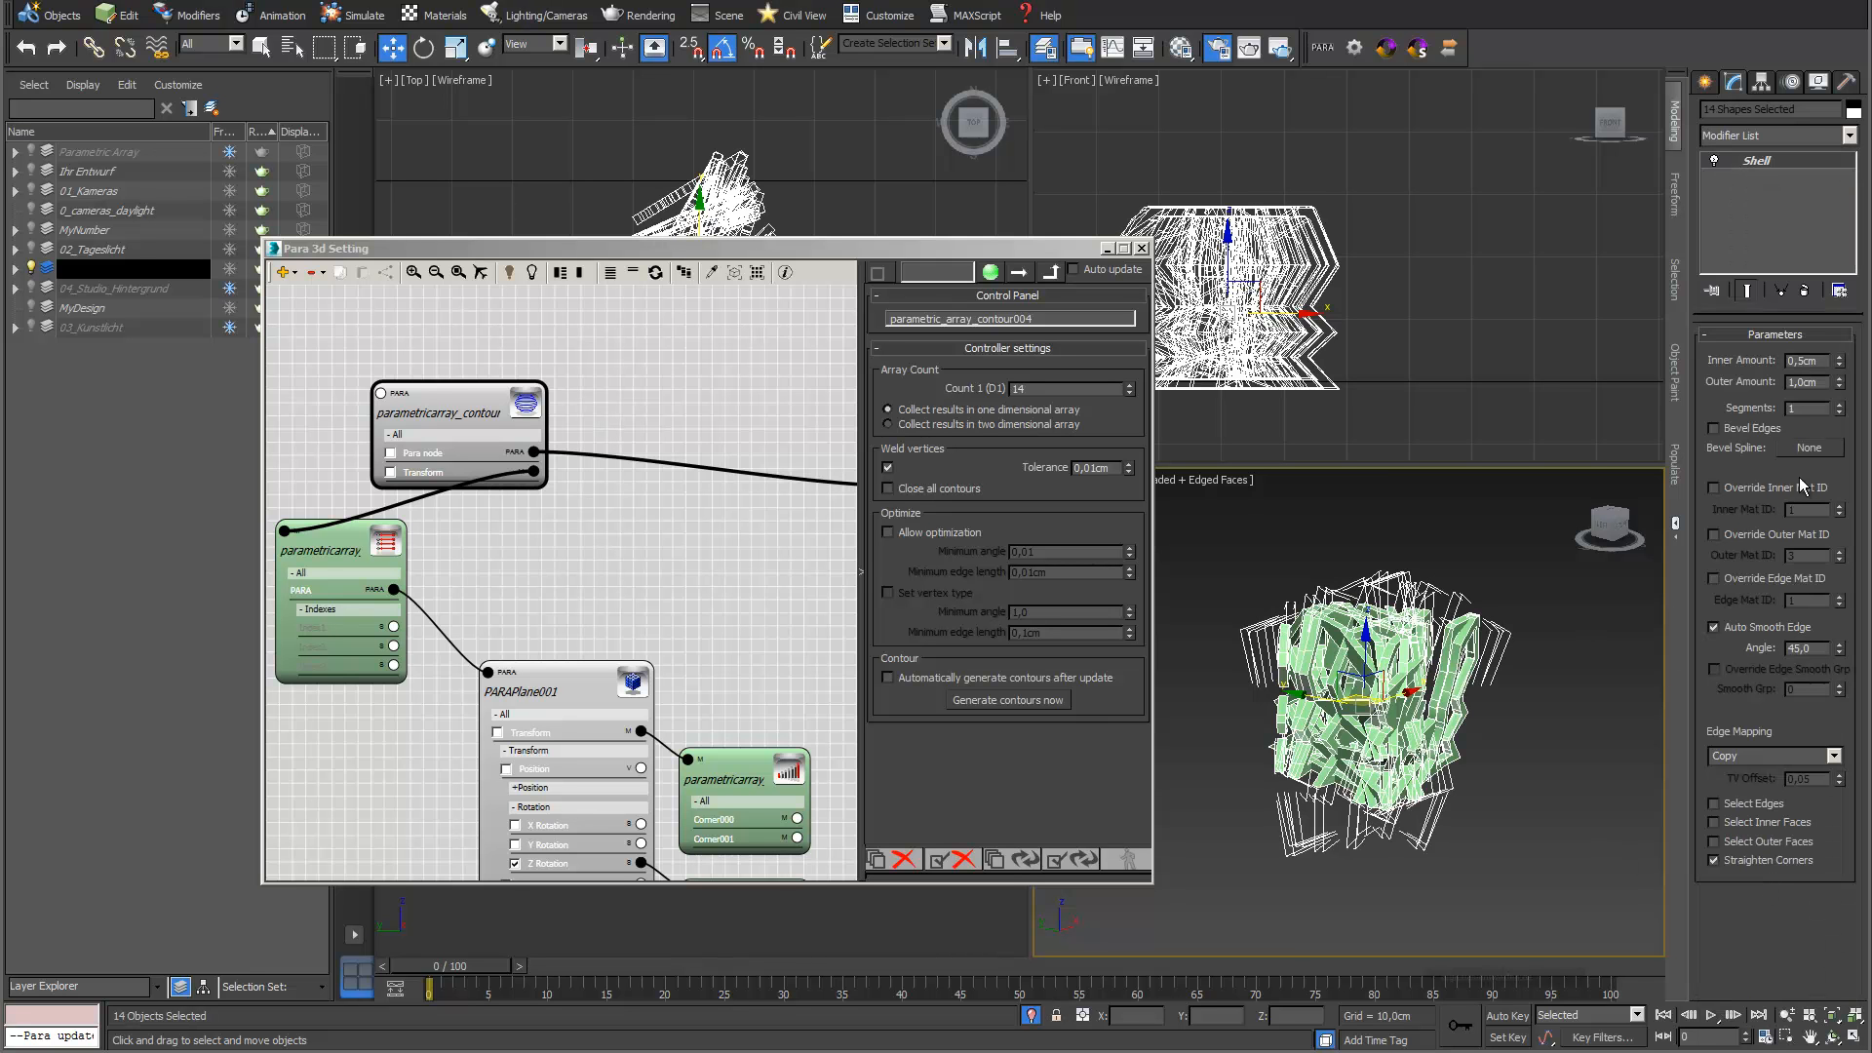
# Set the Shell's Inner Amount and Outer Amount to 0,1 cm for the section shapes
pyautogui.scroll(4, 1419, 624)
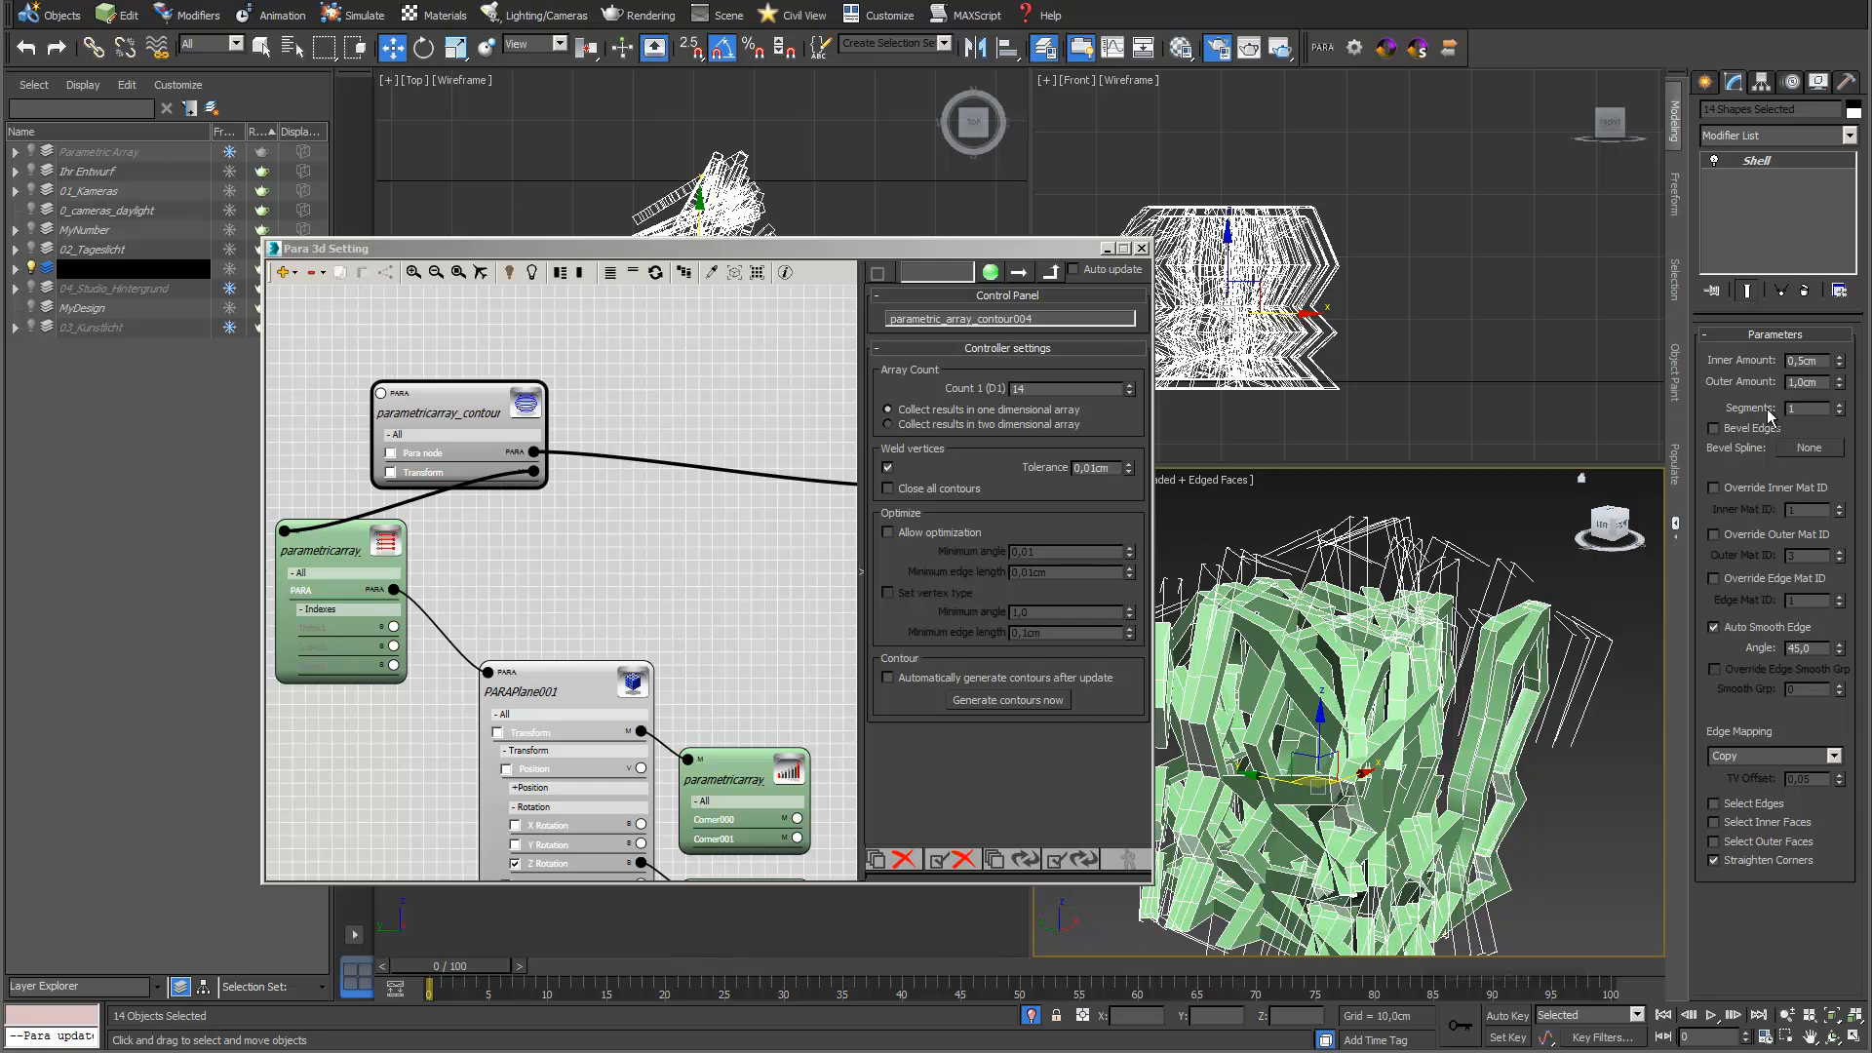
pyautogui.moveTo(1822, 362); pyautogui.dragTo(1735, 363)
pyautogui.click(1821, 362)
pyautogui.press('Return')
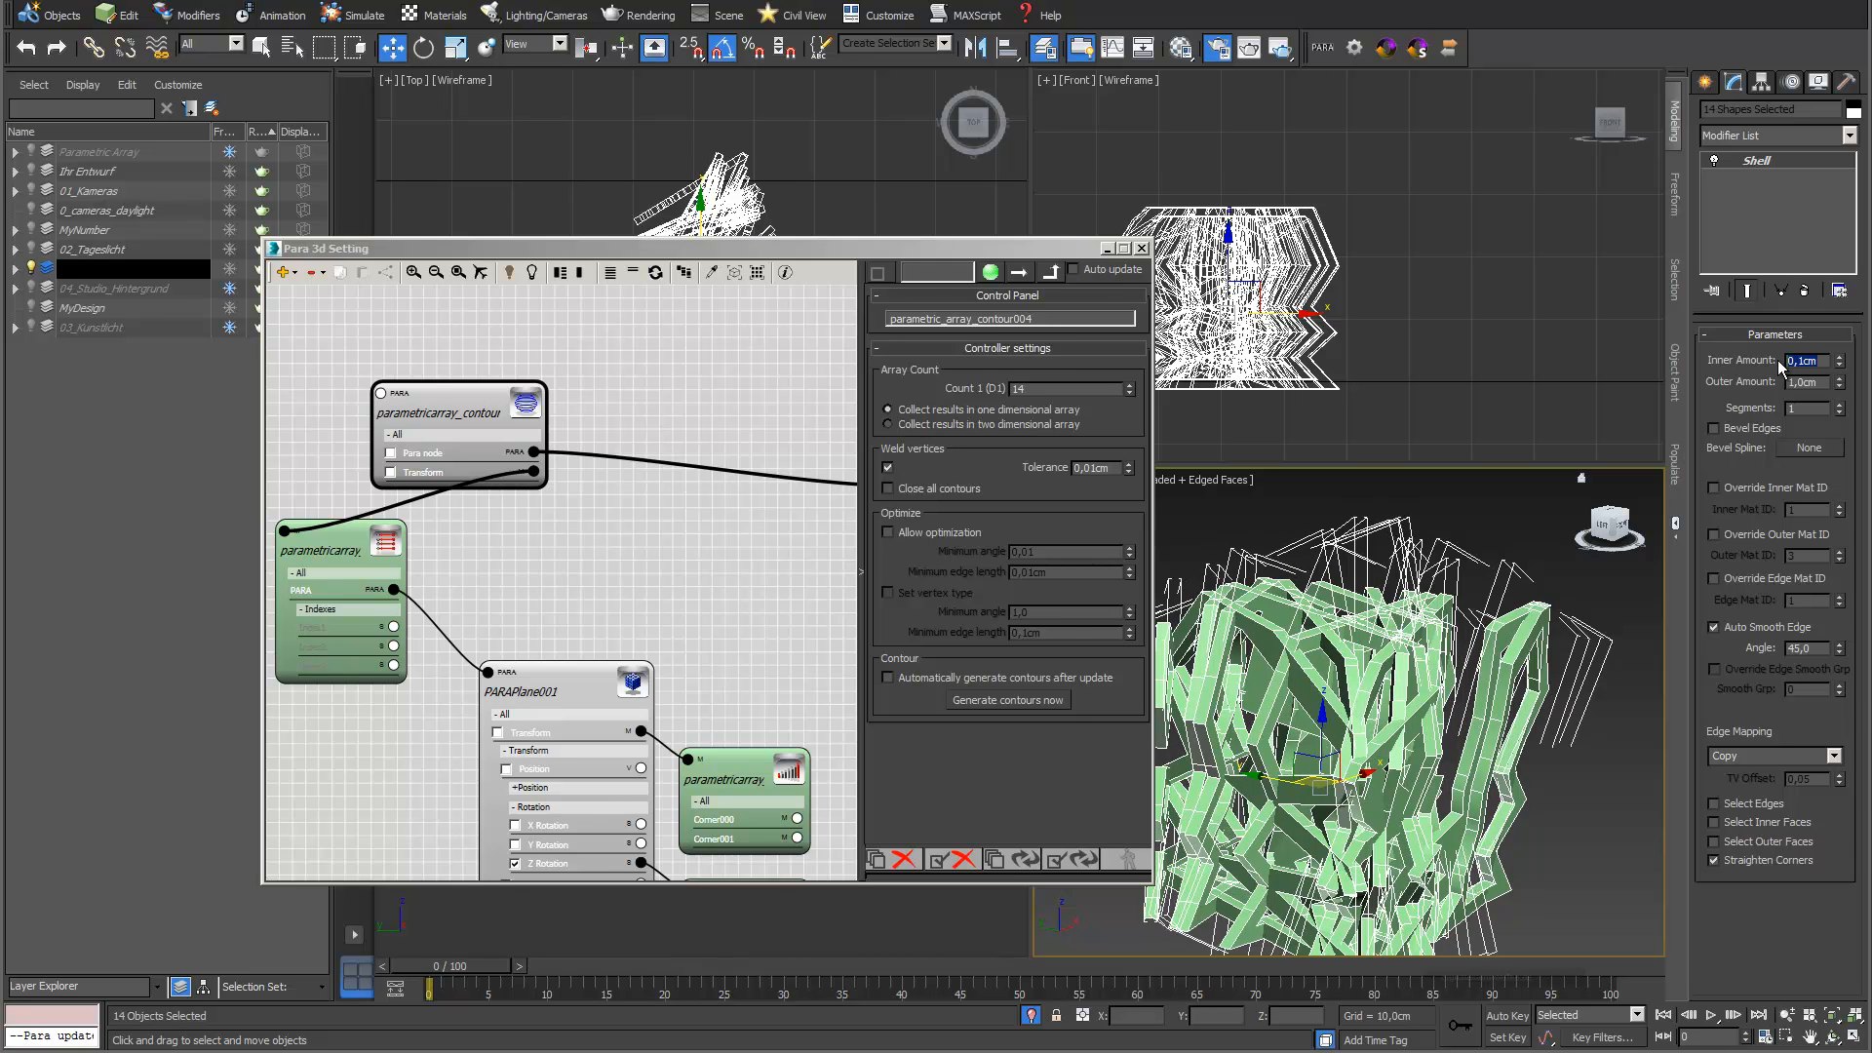
pyautogui.press('Tab')
pyautogui.write('0,1')
pyautogui.press('Return')
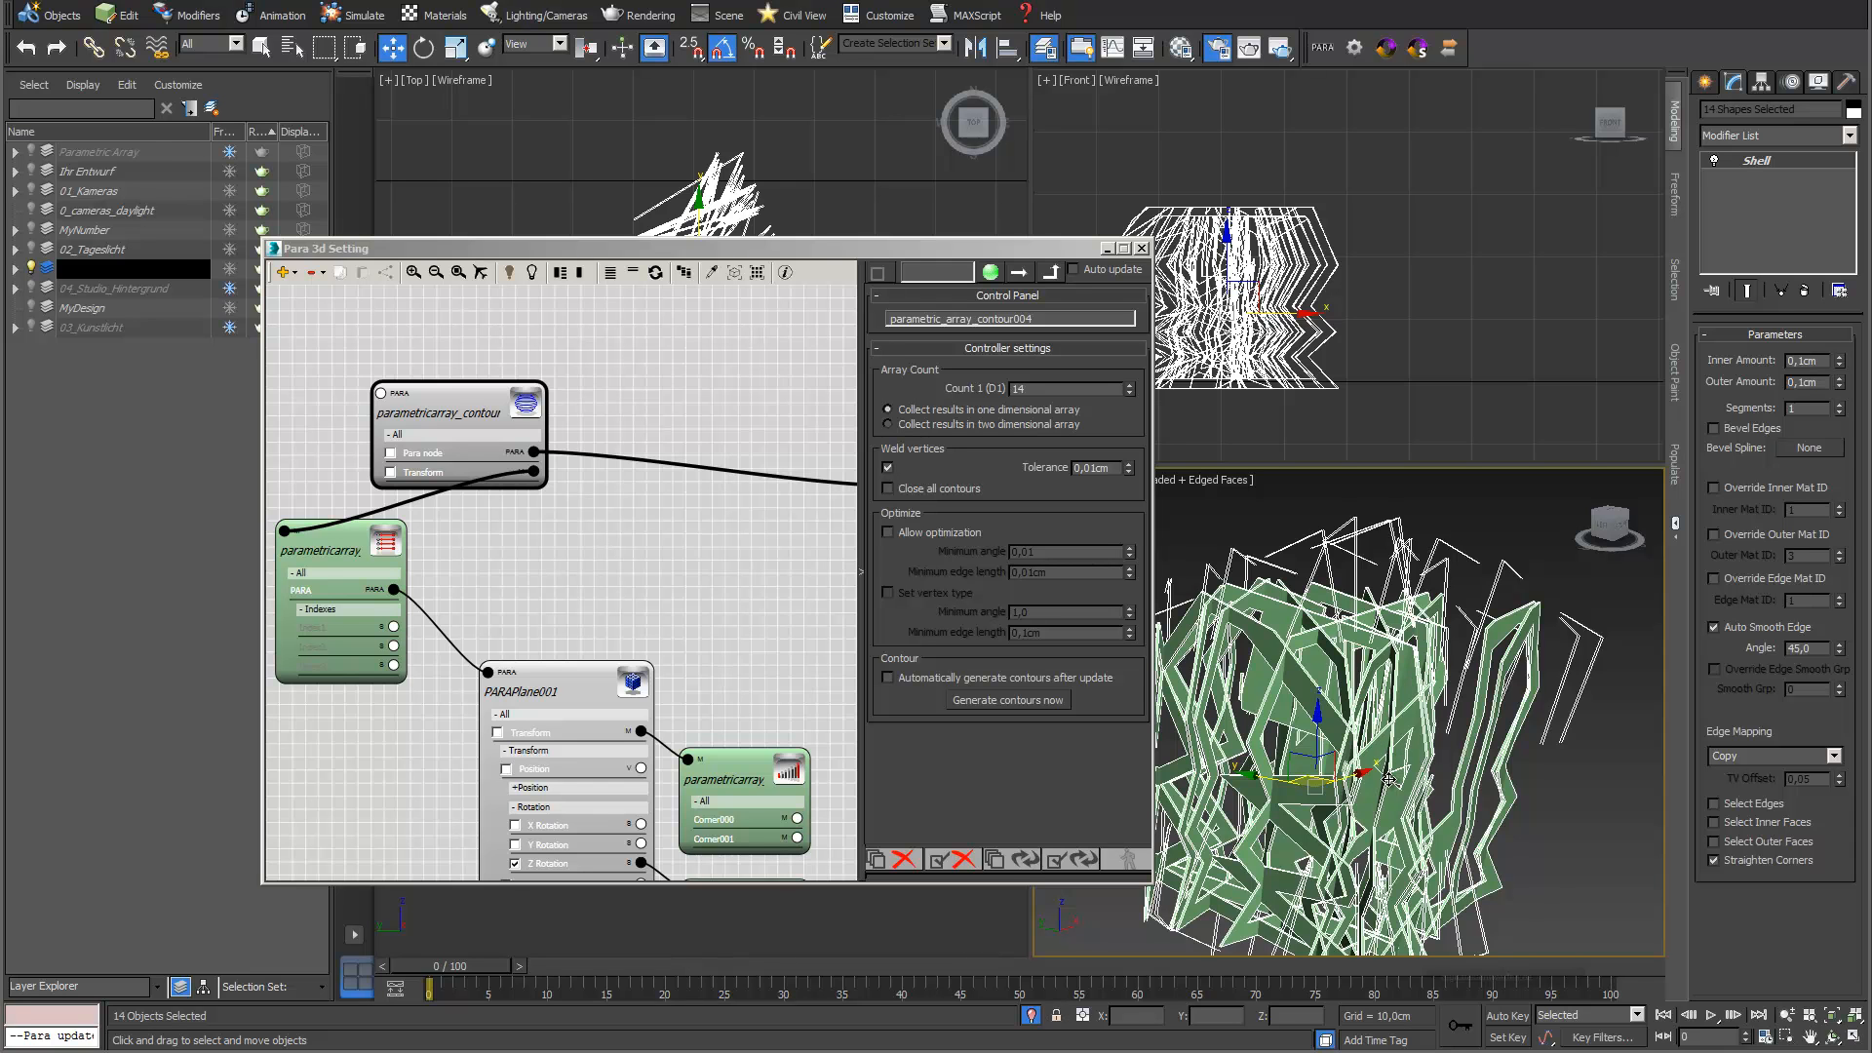
pyautogui.keyDown('alt'); pyautogui.moveTo(1392, 749); pyautogui.dragTo(1426, 710, button='middle'); pyautogui.keyUp('alt')
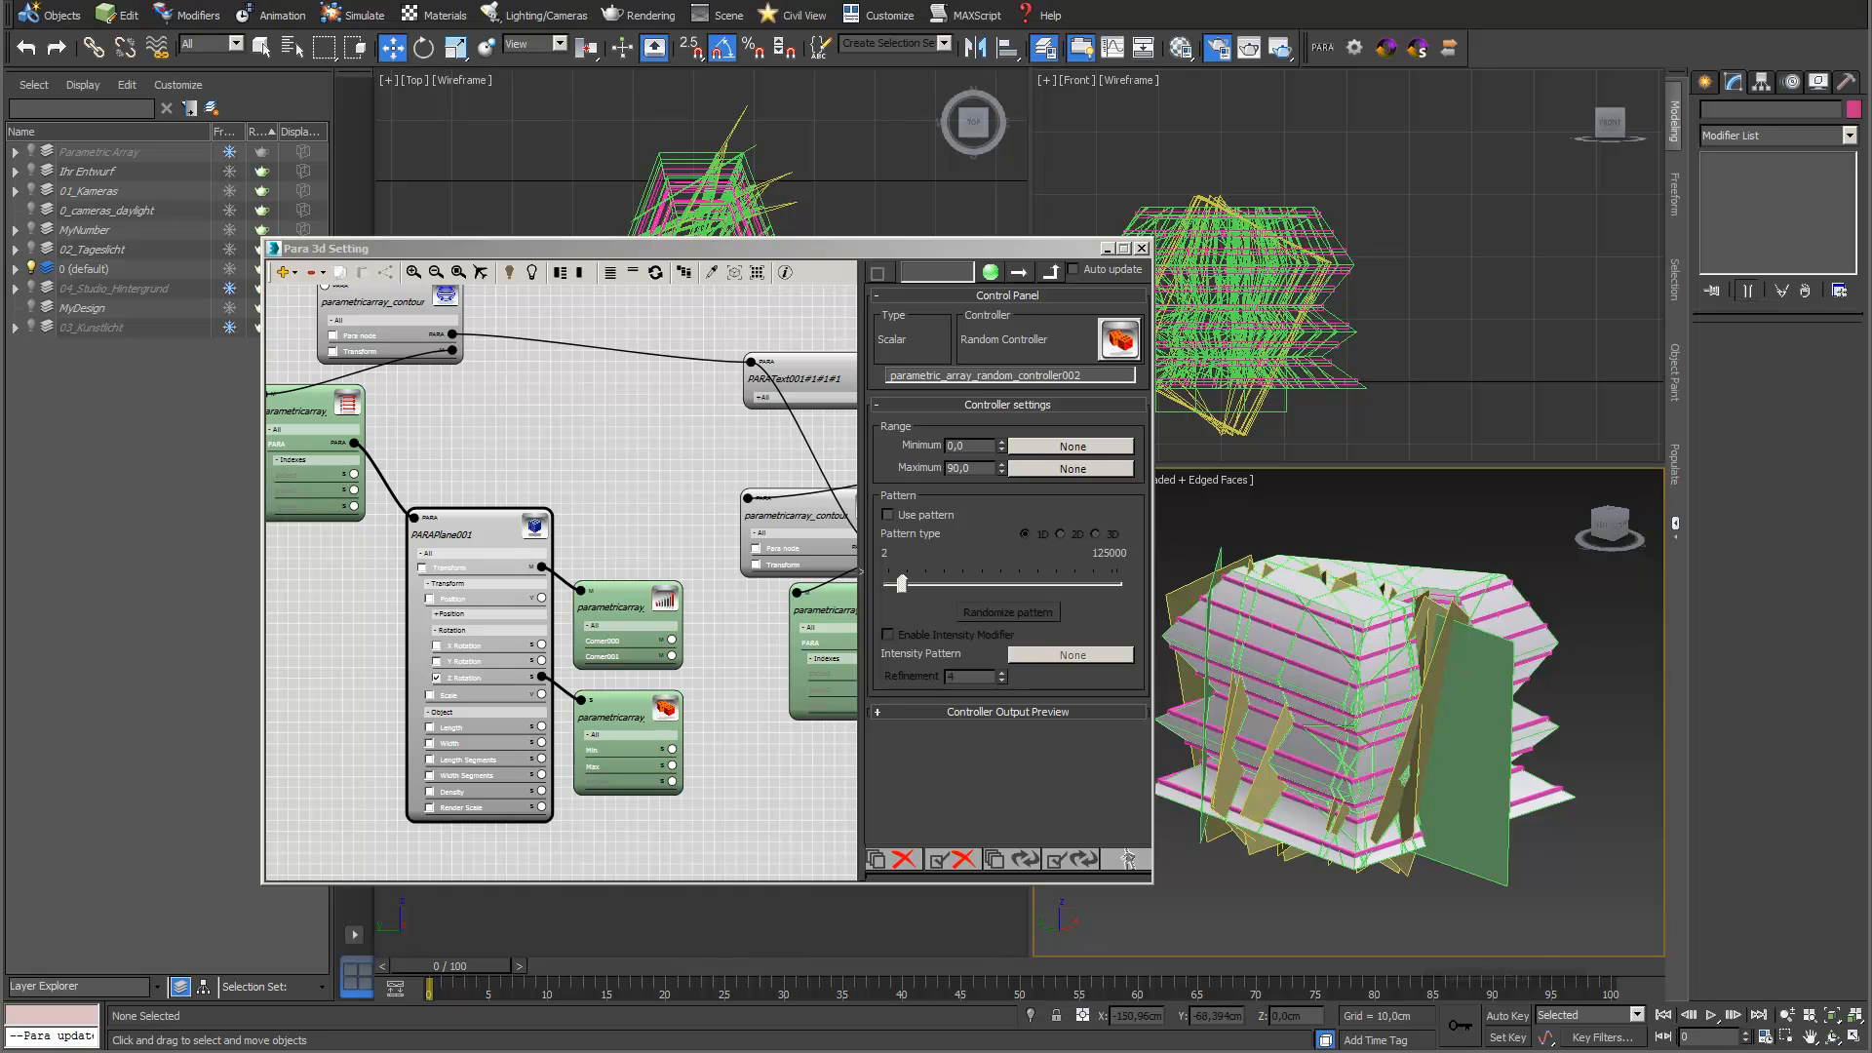
# Select the upright array planes by name, including Plane001#1#1#1 through Plane001#1#1#14, and hide them
pyautogui.moveTo(1036, 243); pyautogui.dragTo(875, 318)
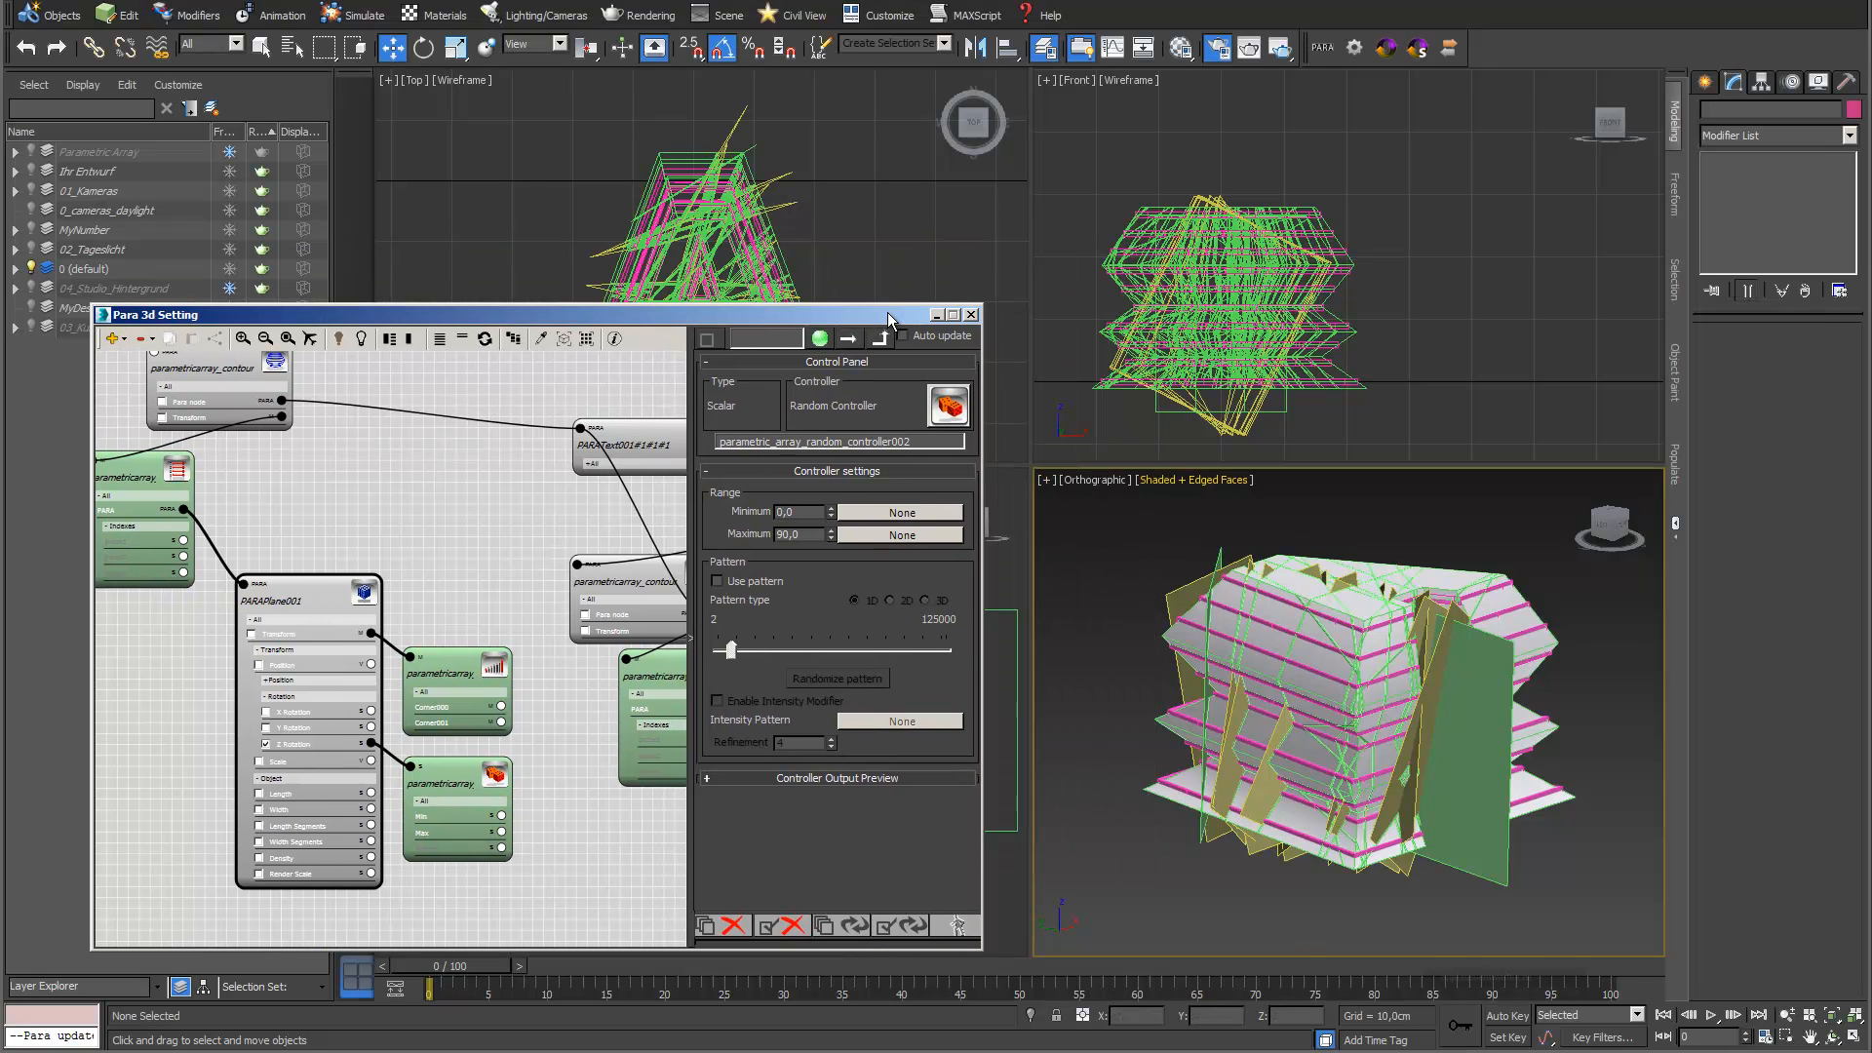
pyautogui.click(292, 47)
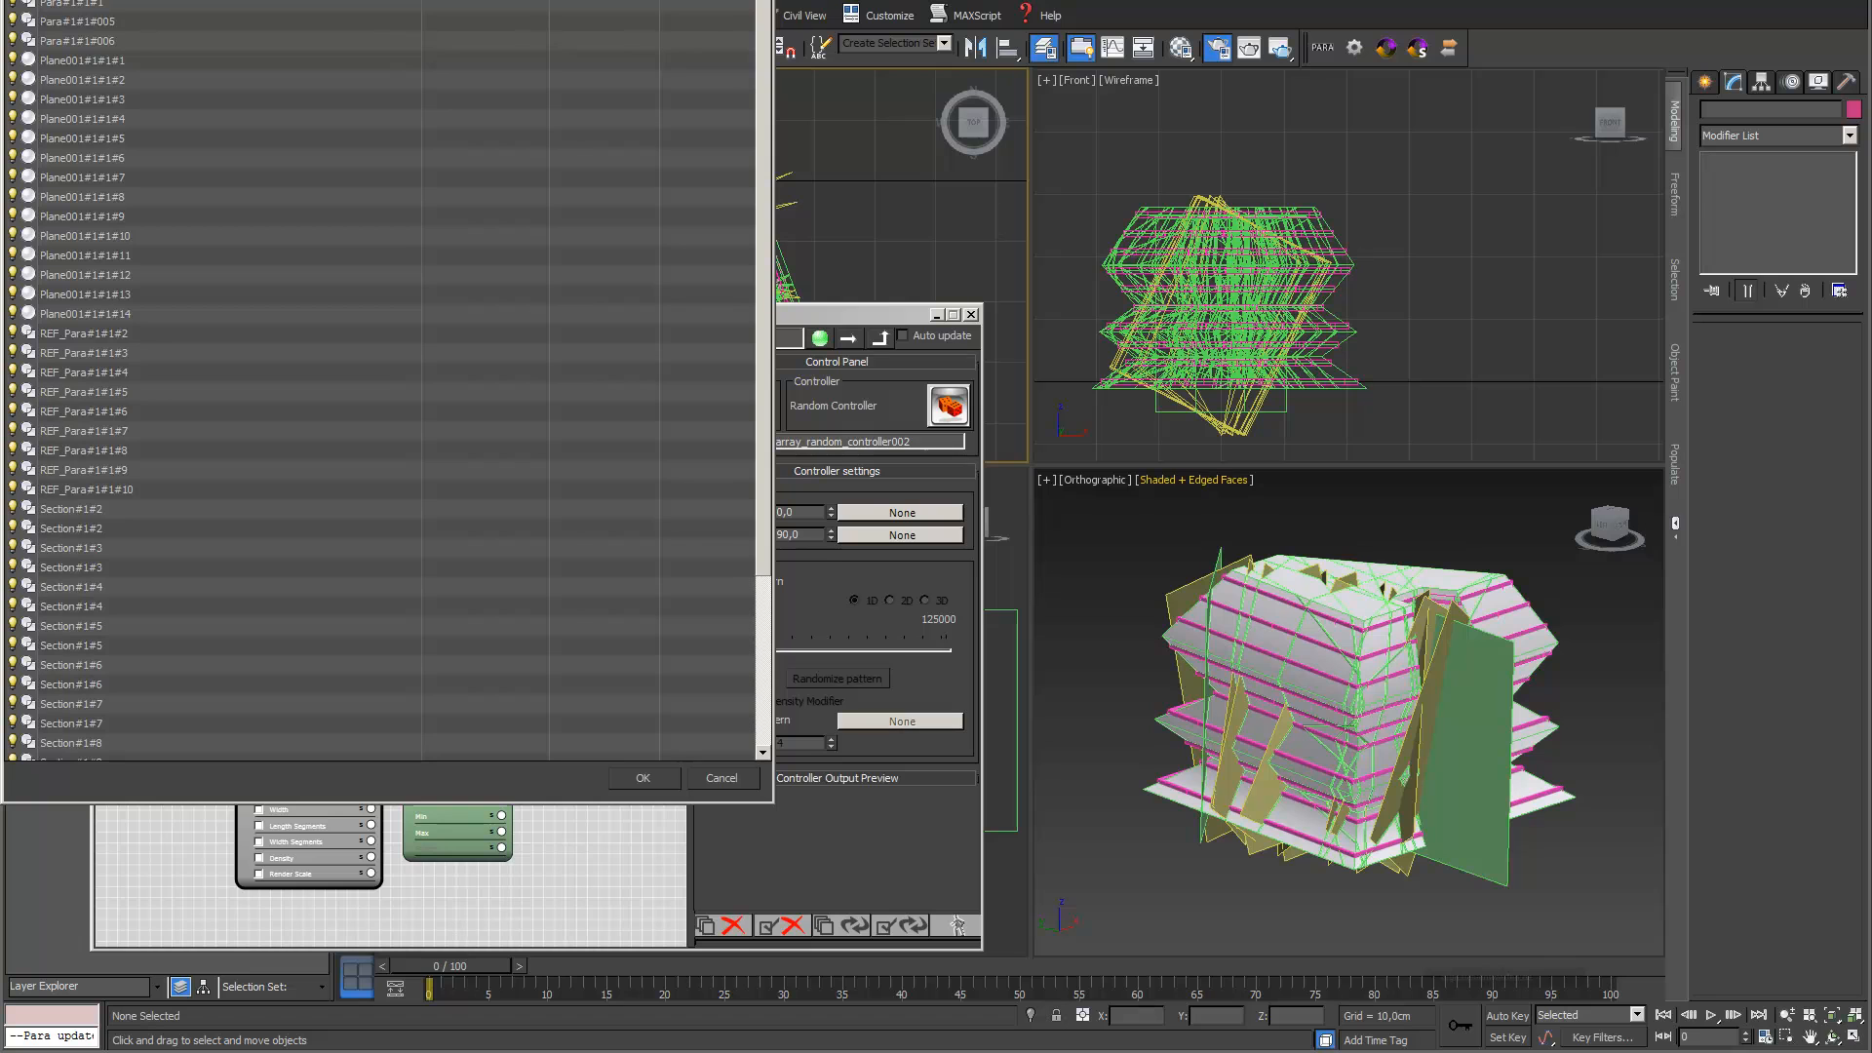
pyautogui.keyDown('shift'); pyautogui.click(85, 313); pyautogui.keyUp('shift')
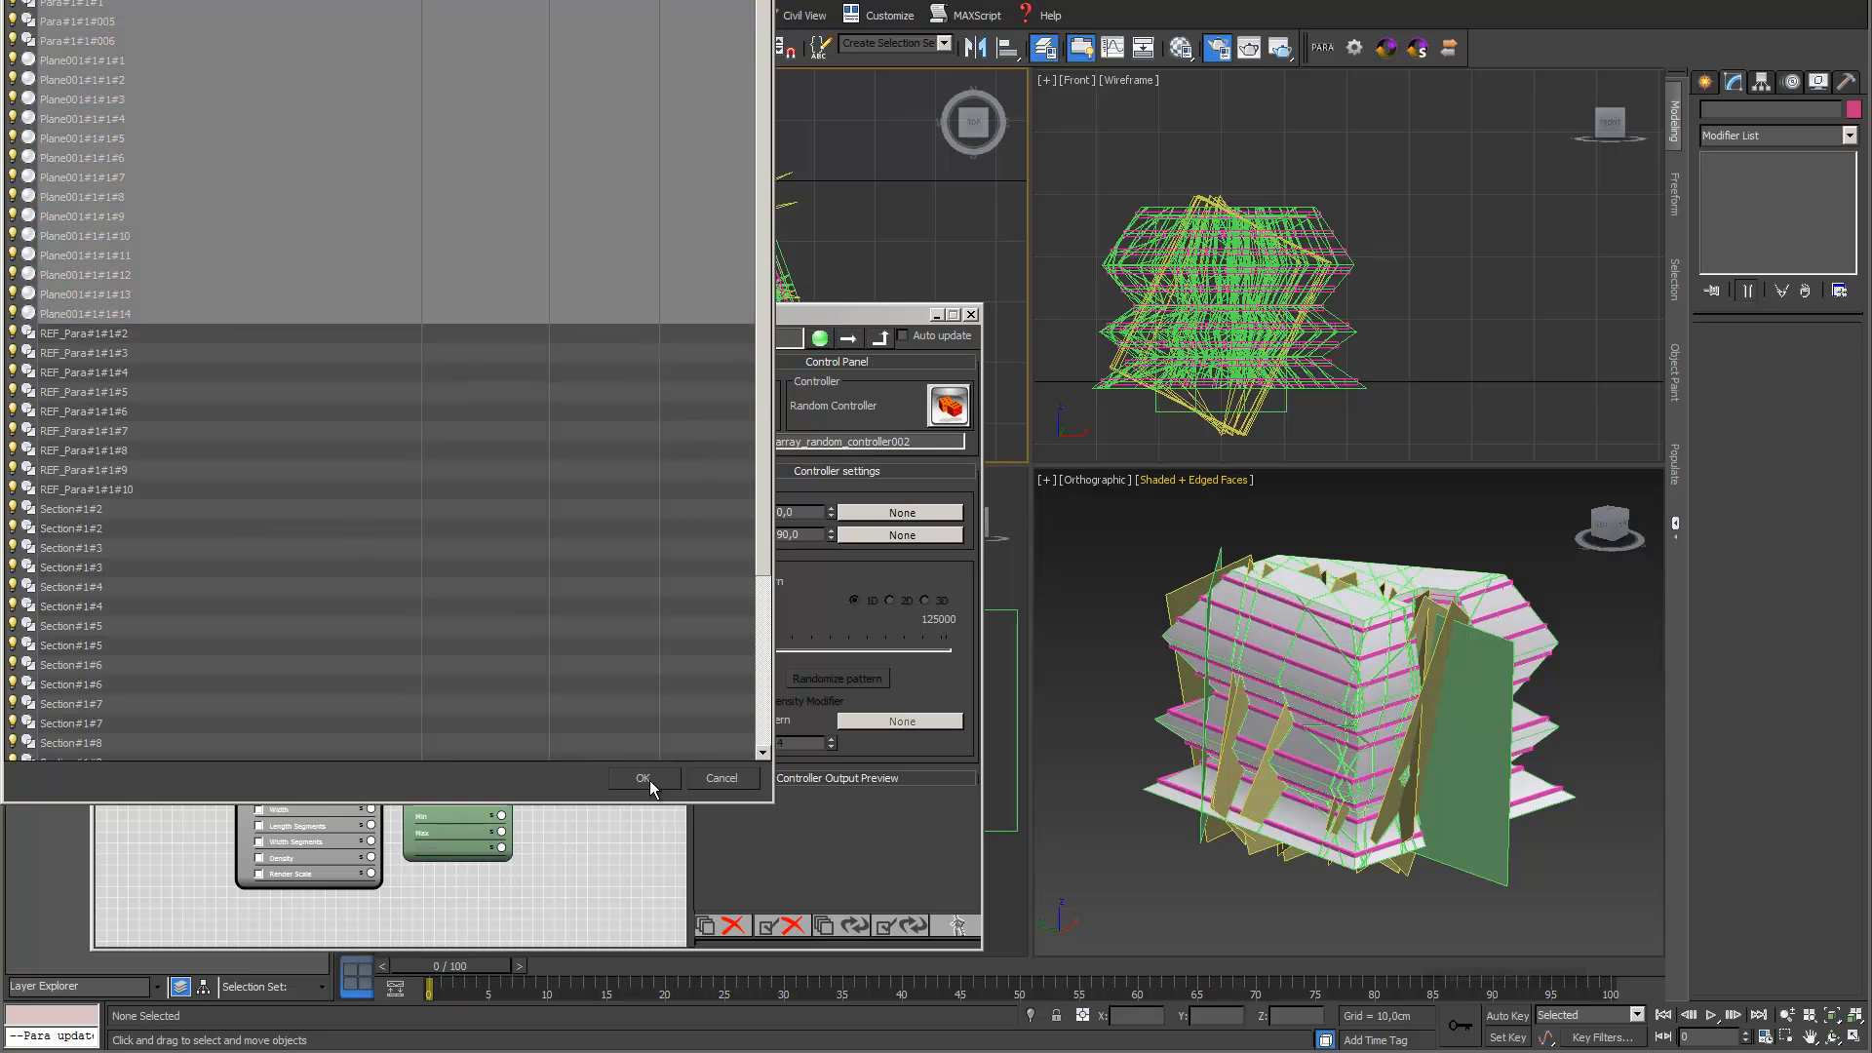
pyautogui.click(642, 778)
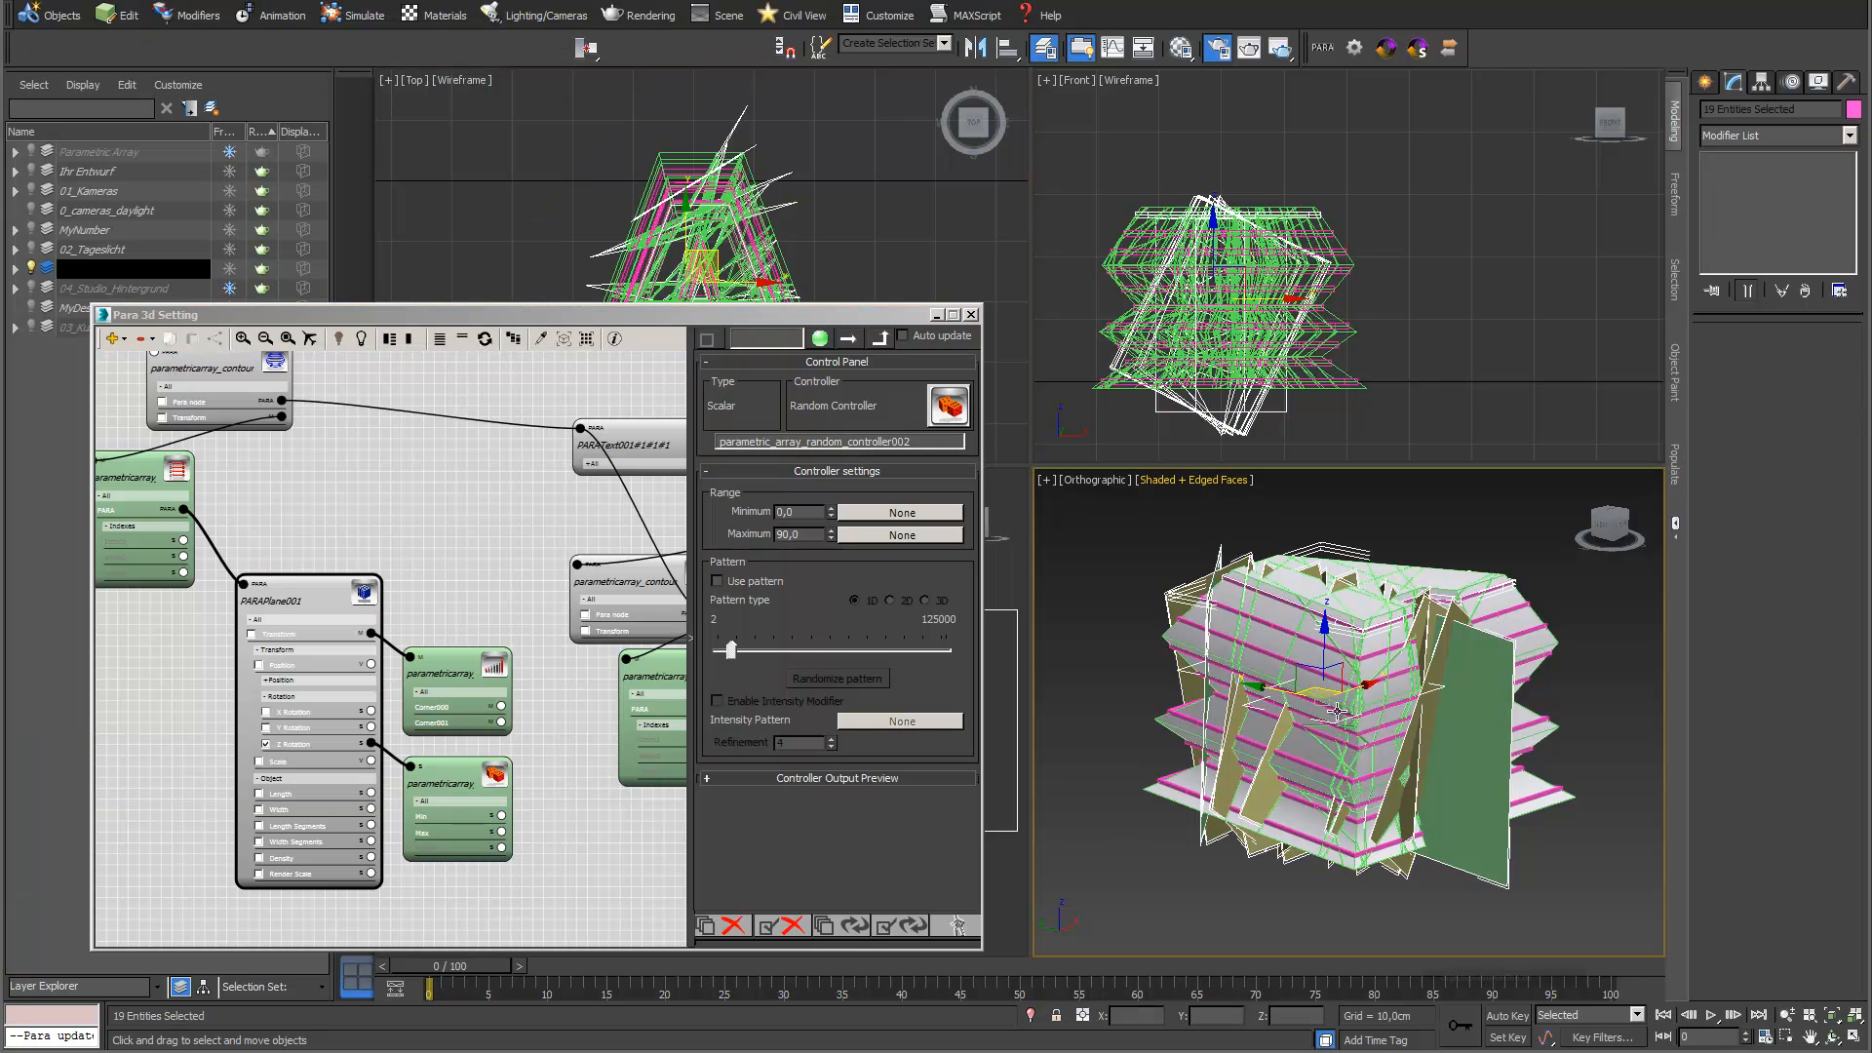
pyautogui.click(1392, 655)
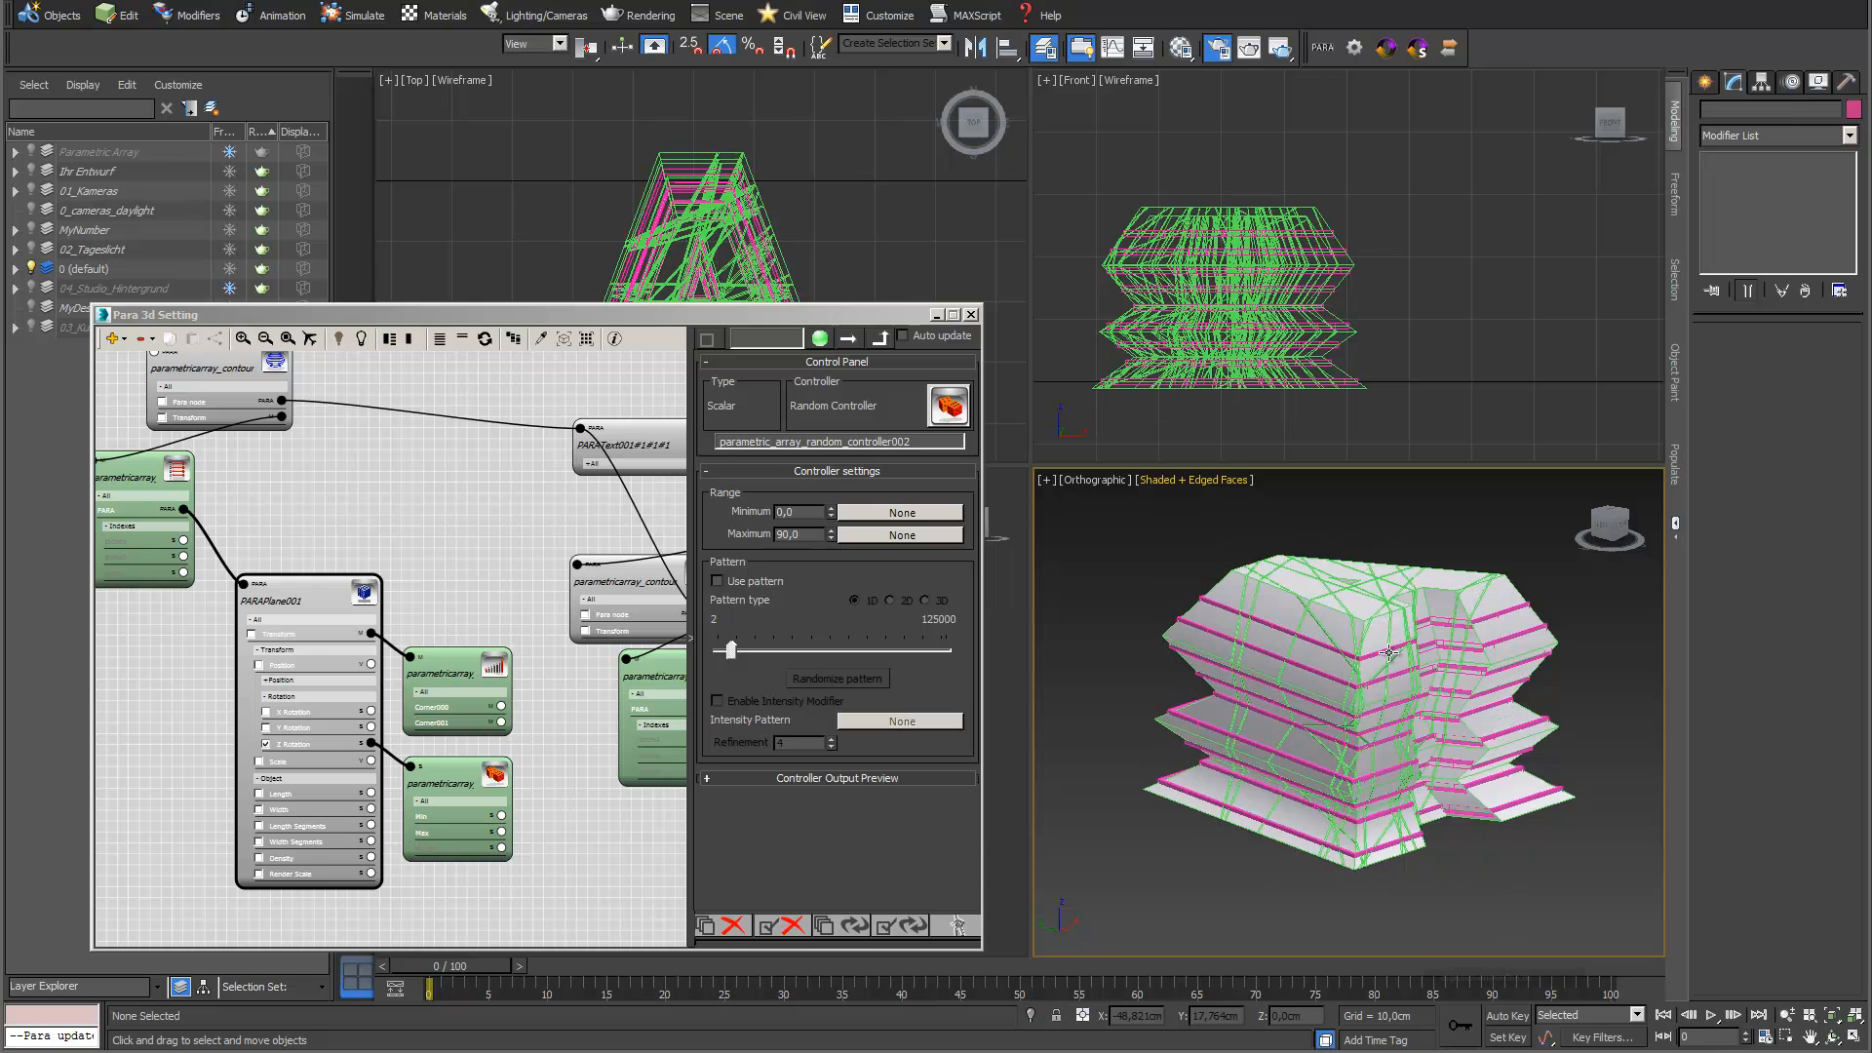
# Enable Select Inner Faces in the shelled letter A's Shell modifier and add an Edit Poly modifier above it
pyautogui.click(1312, 632)
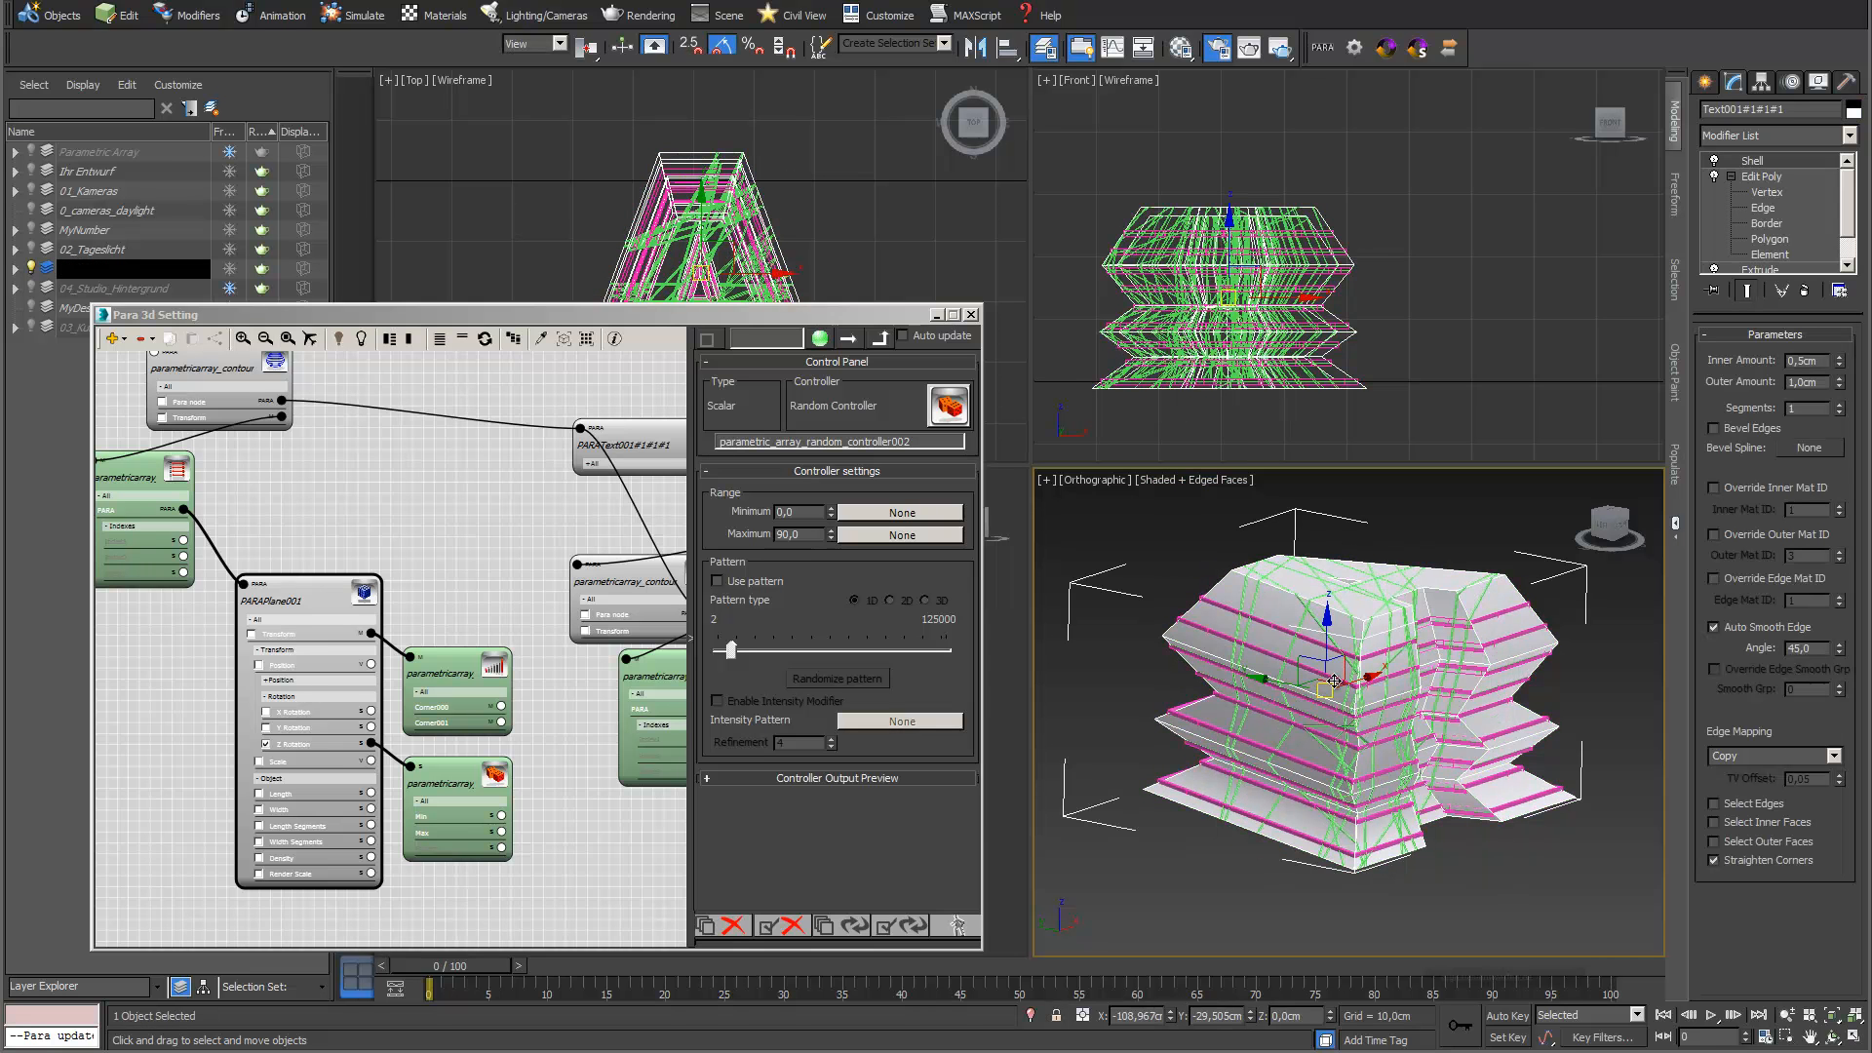
pyautogui.moveTo(859, 317); pyautogui.dragTo(846, 261)
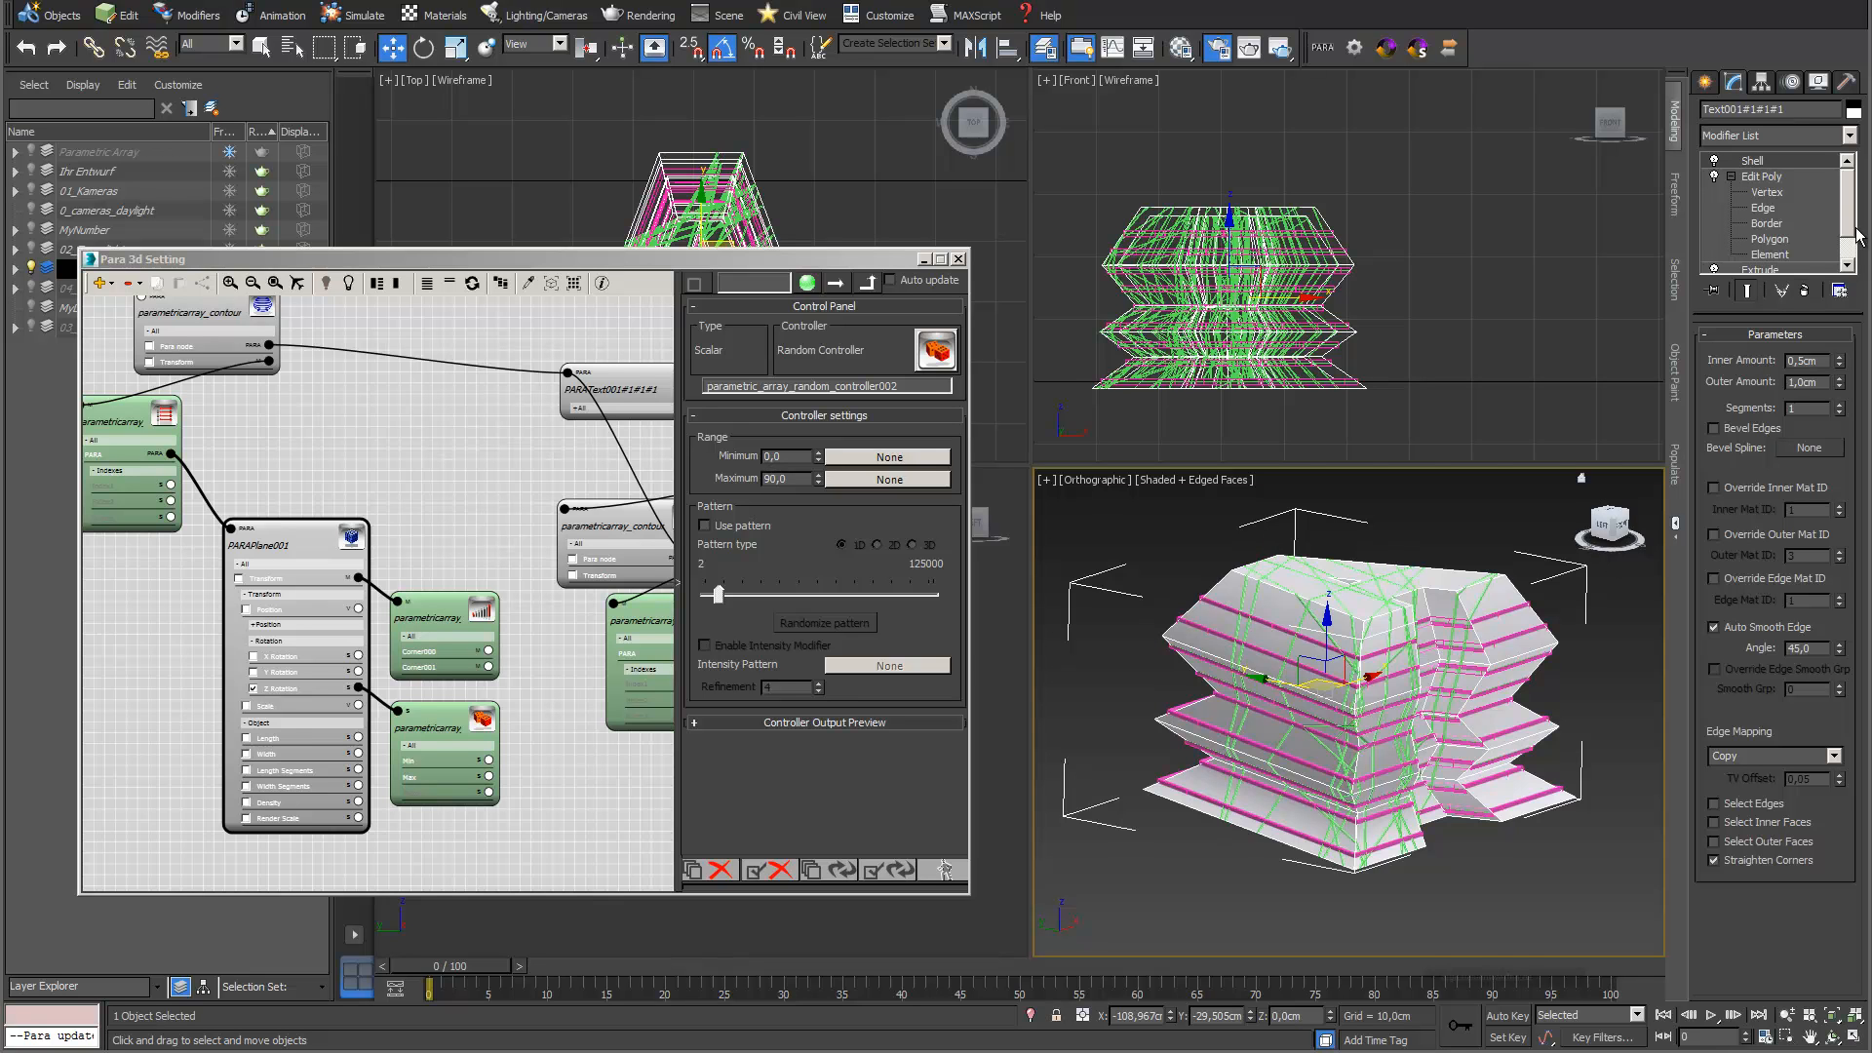
pyautogui.click(1714, 823)
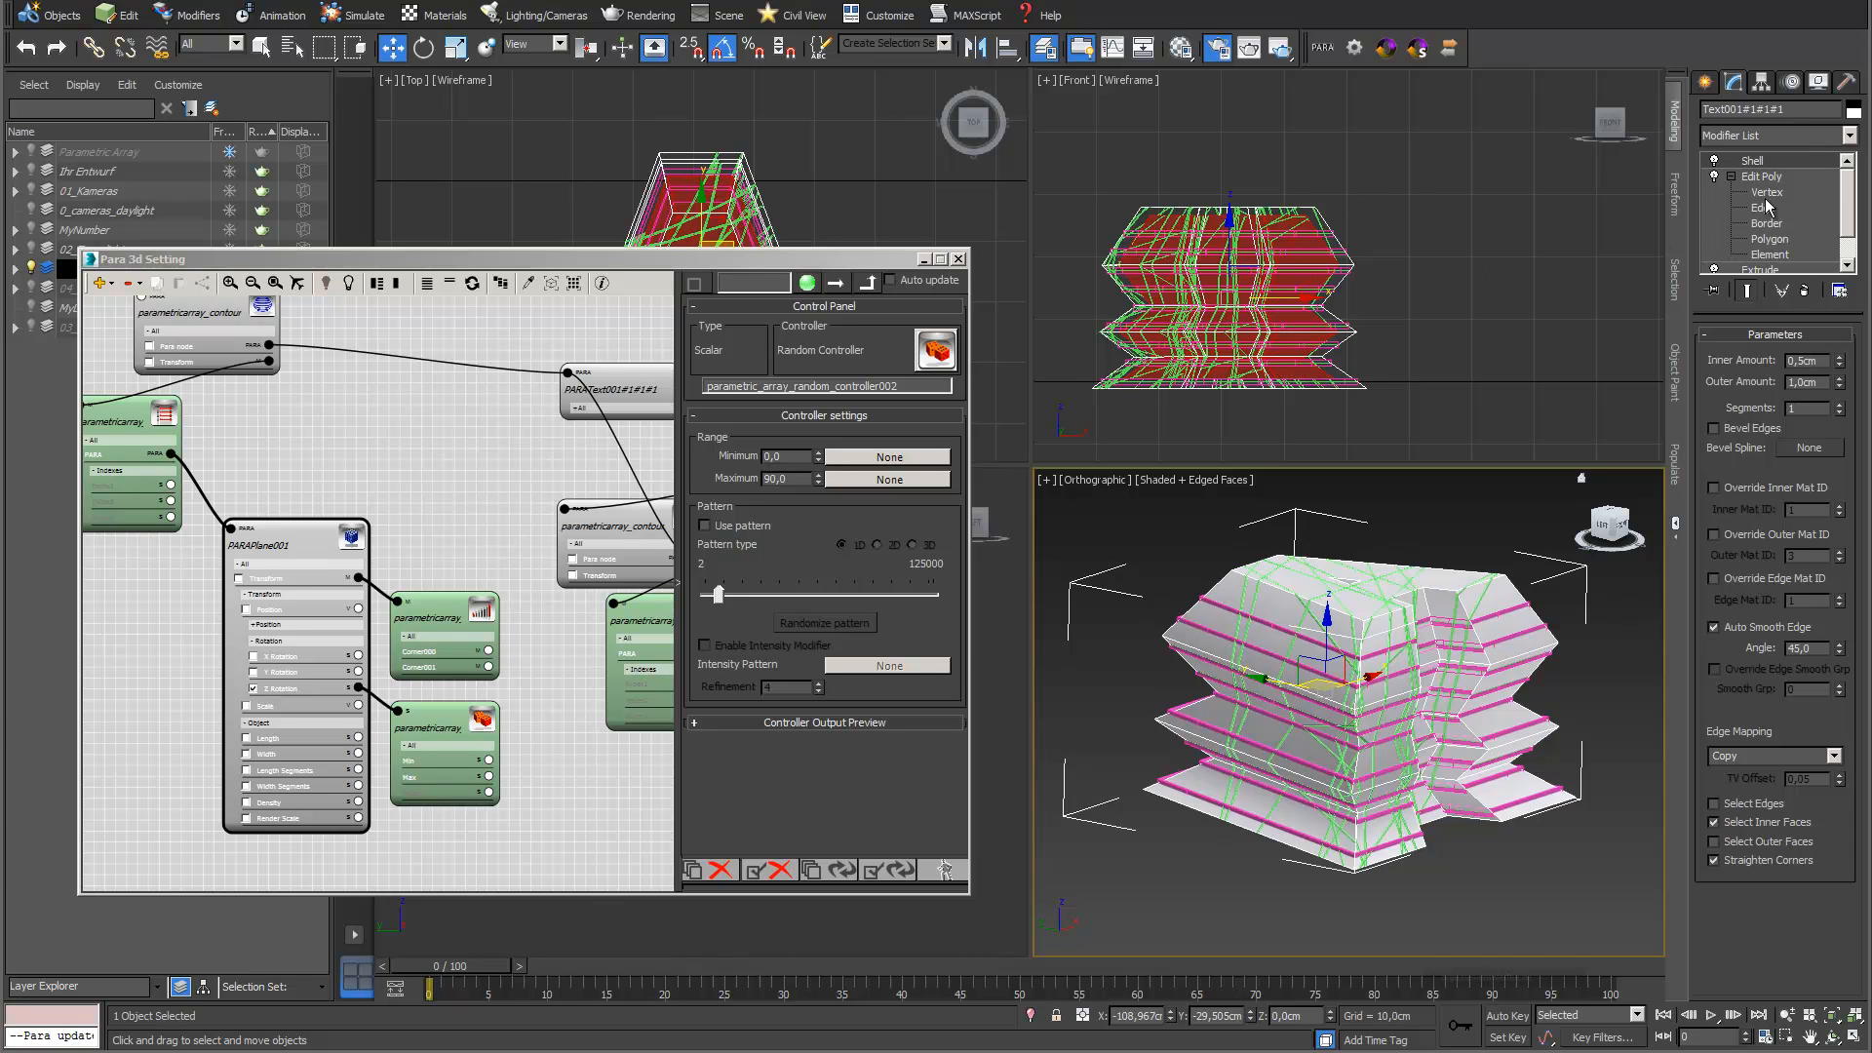
pyautogui.click(1850, 135)
pyautogui.scroll(-2, 1765, 283)
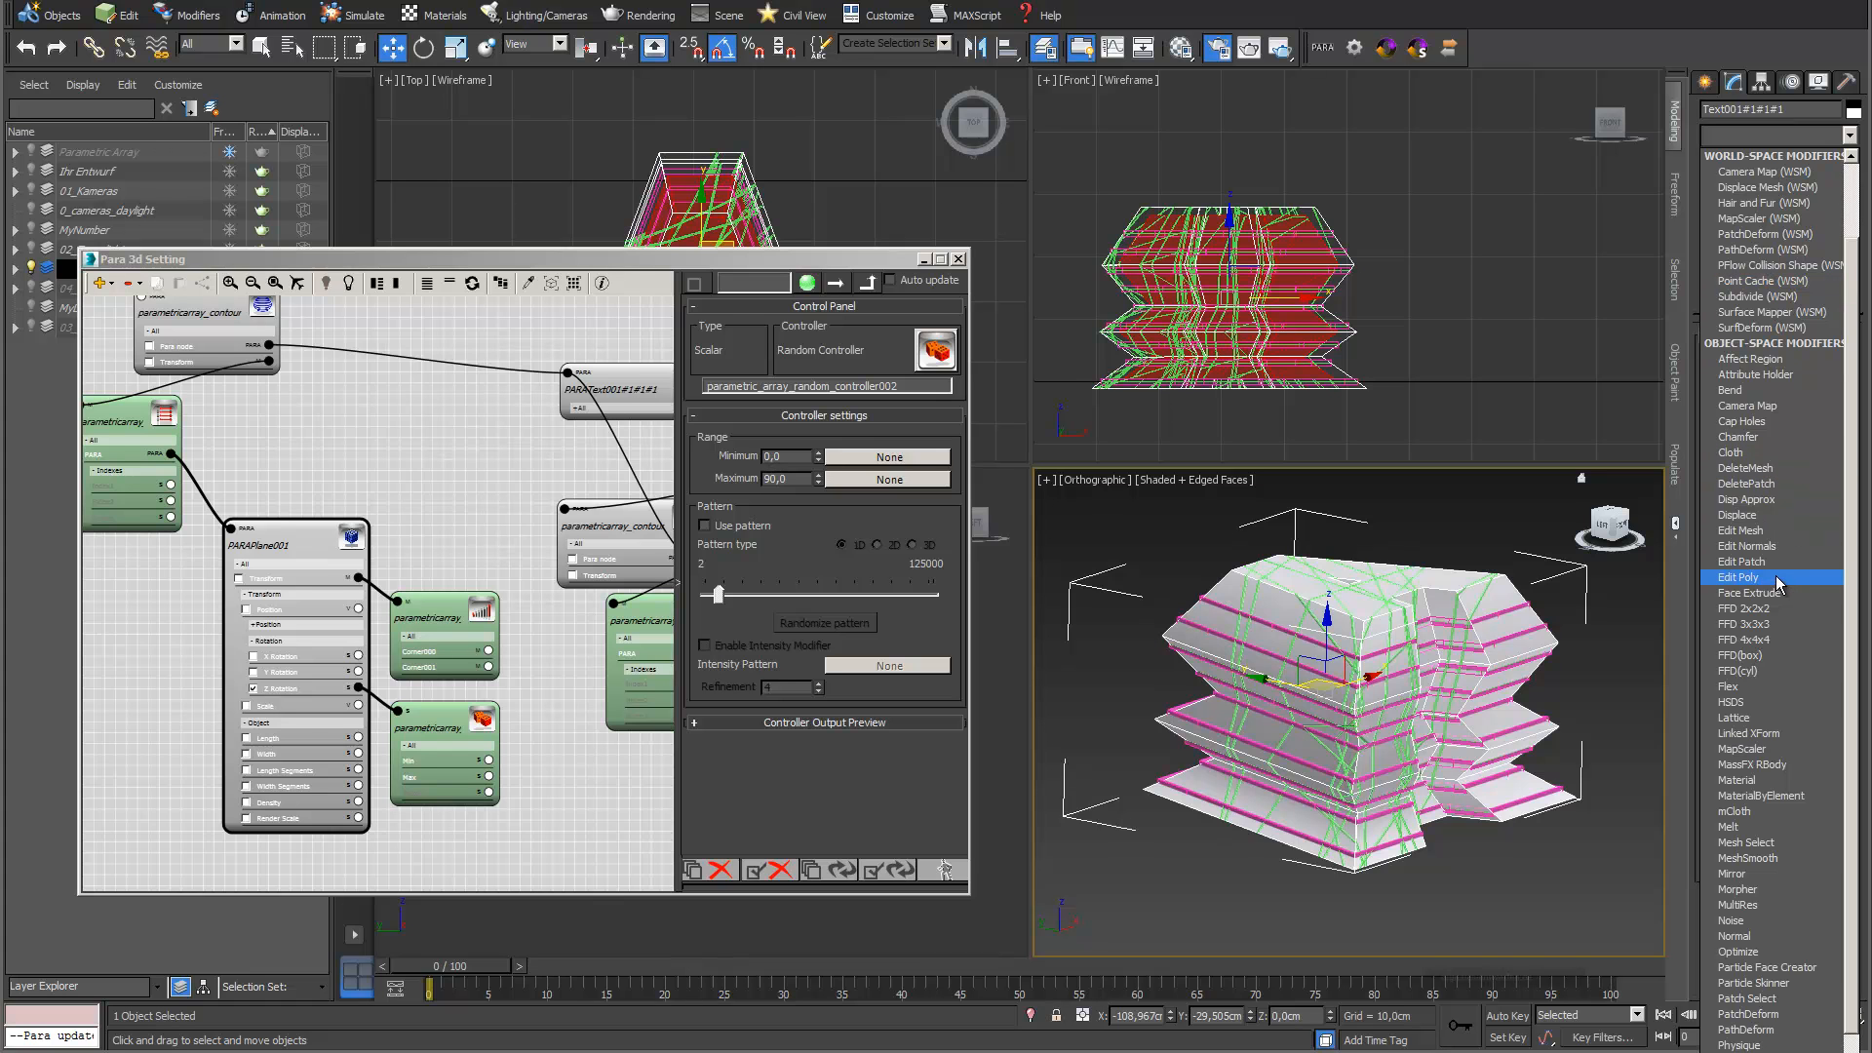
pyautogui.click(1769, 578)
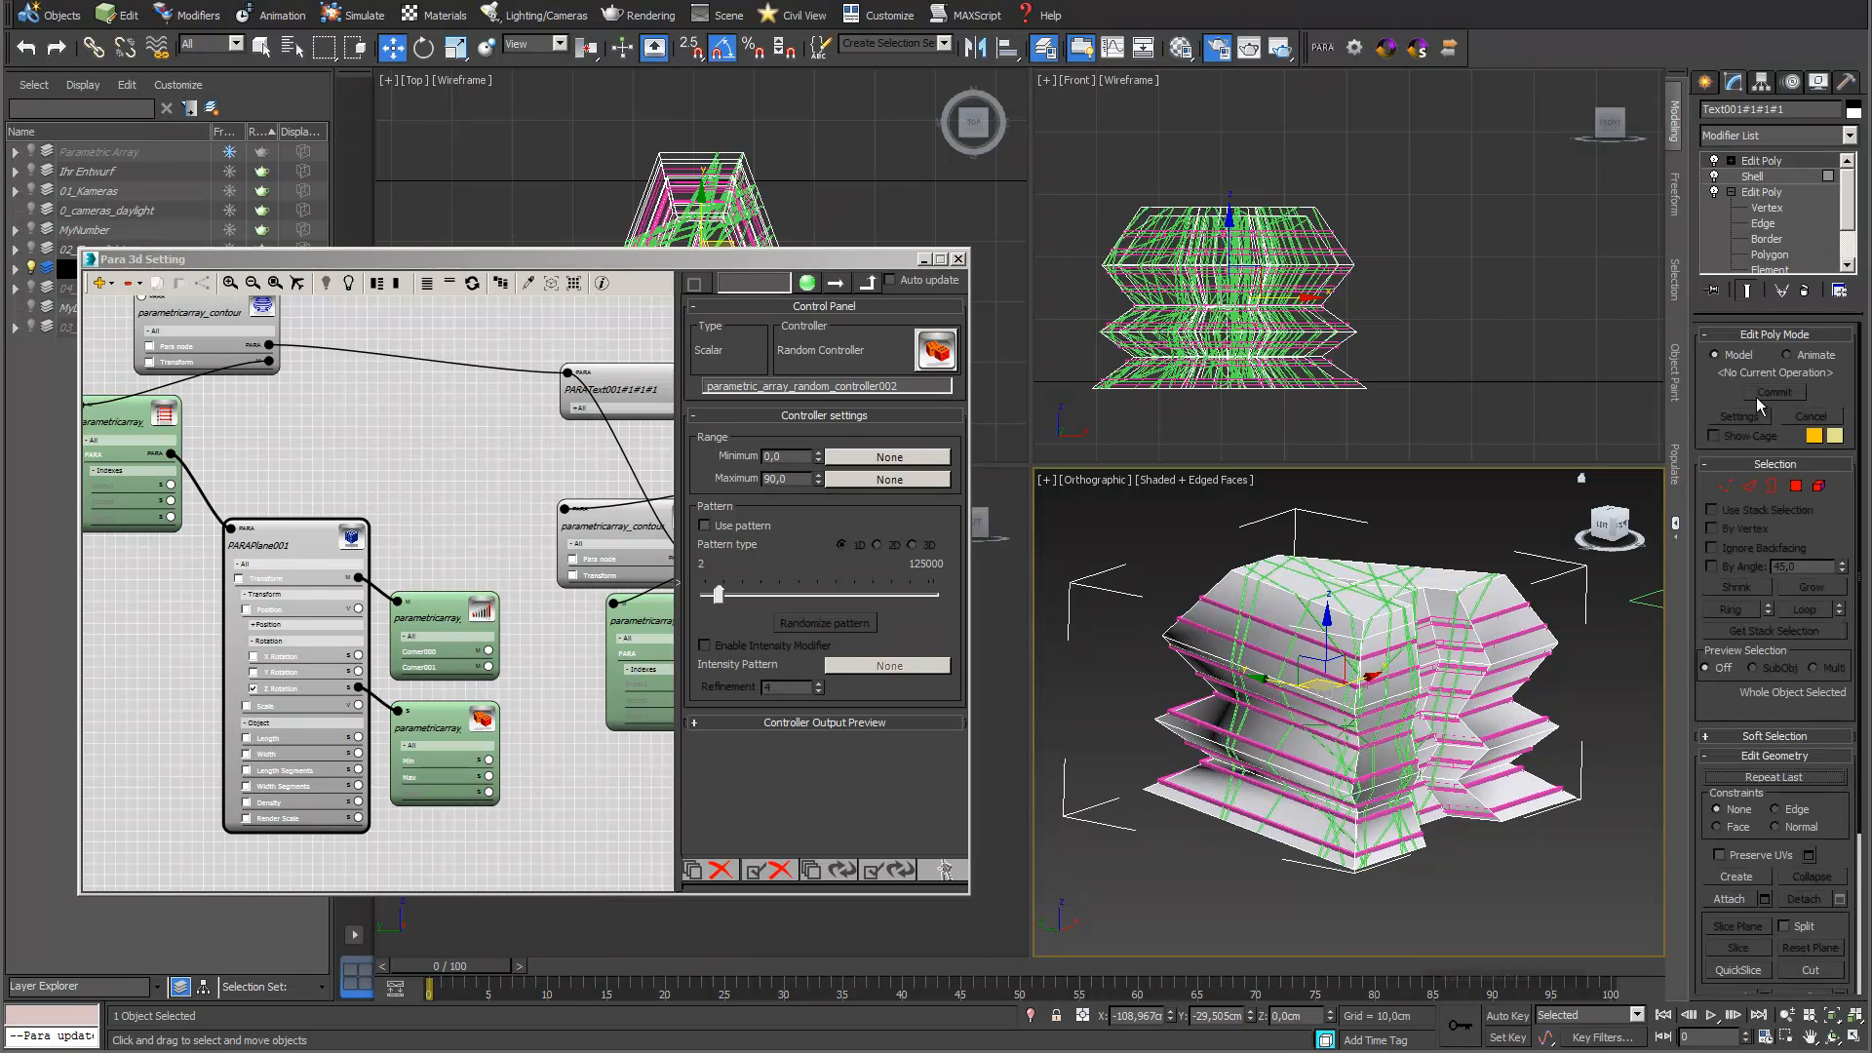
# Detach the preselected inner polygons of the letter A as a separate object named Fassade
pyautogui.click(1731, 160)
pyautogui.click(1770, 223)
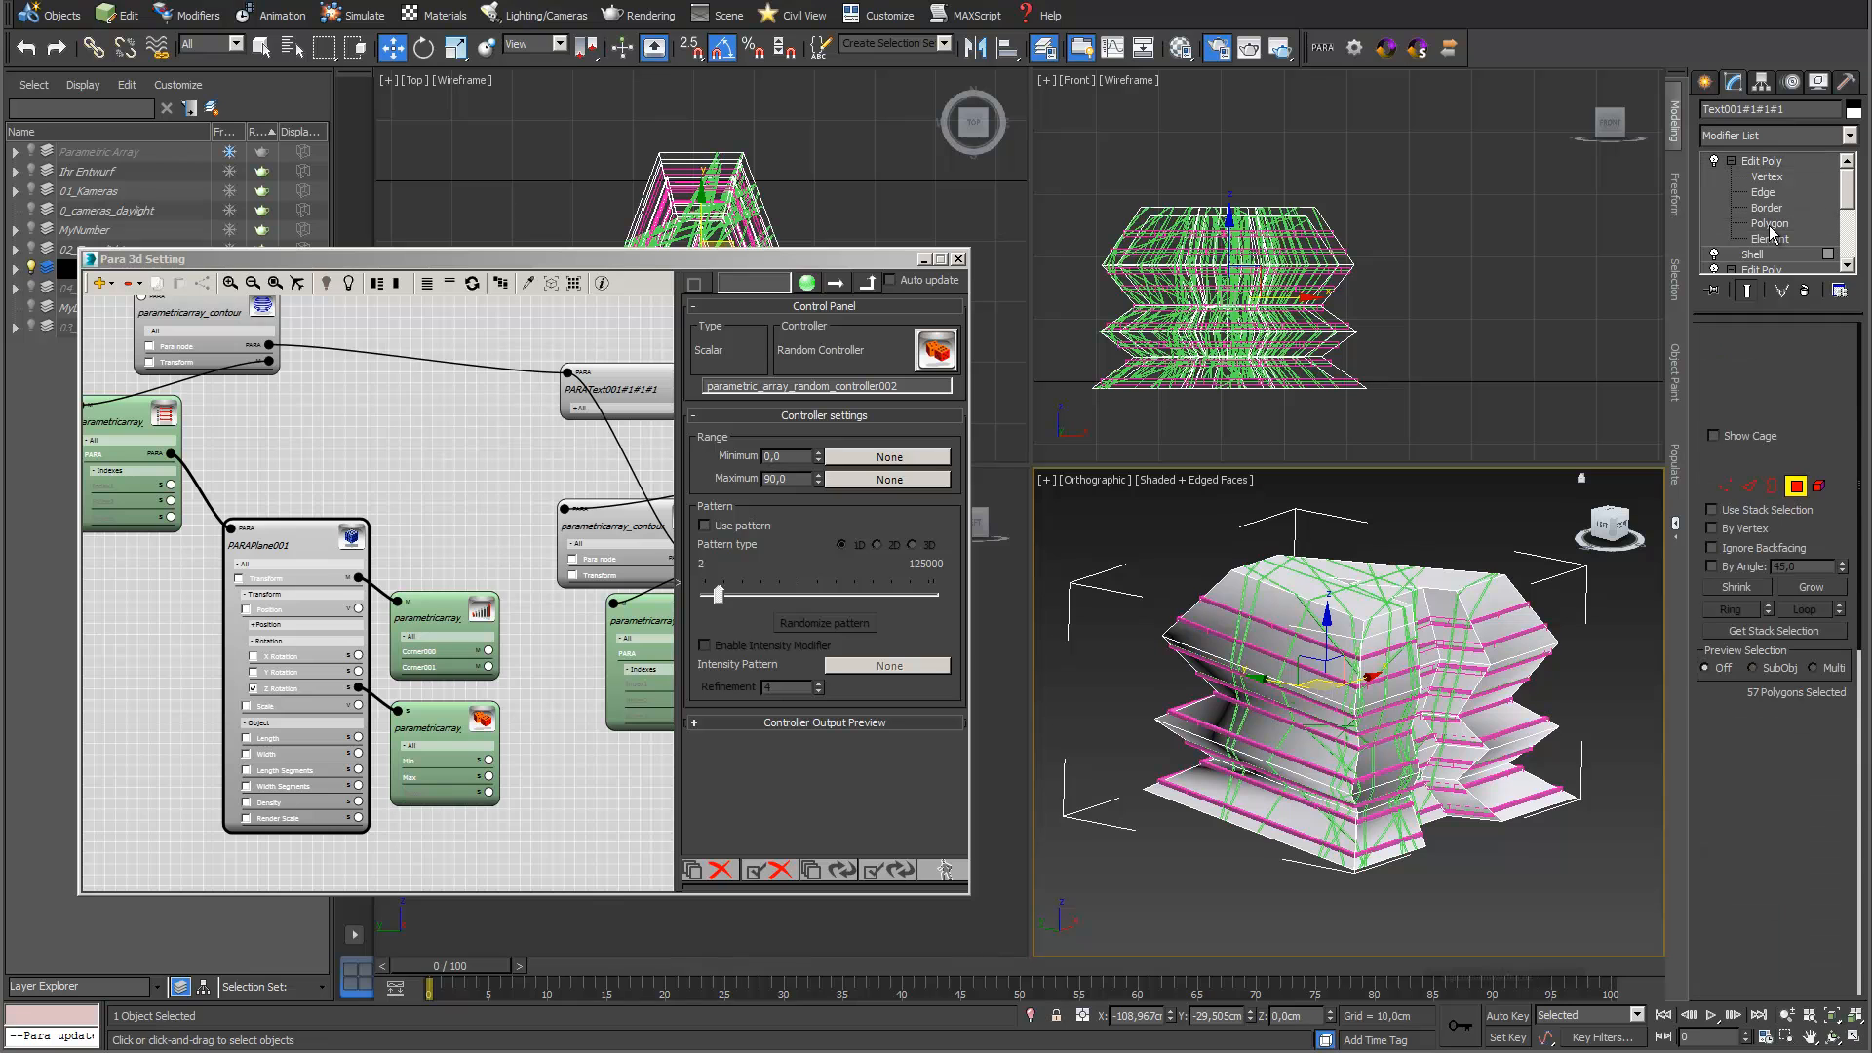
pyautogui.hotkey('ctrl', 'a')
pyautogui.moveTo(1846, 713); pyautogui.dragTo(1811, 426)
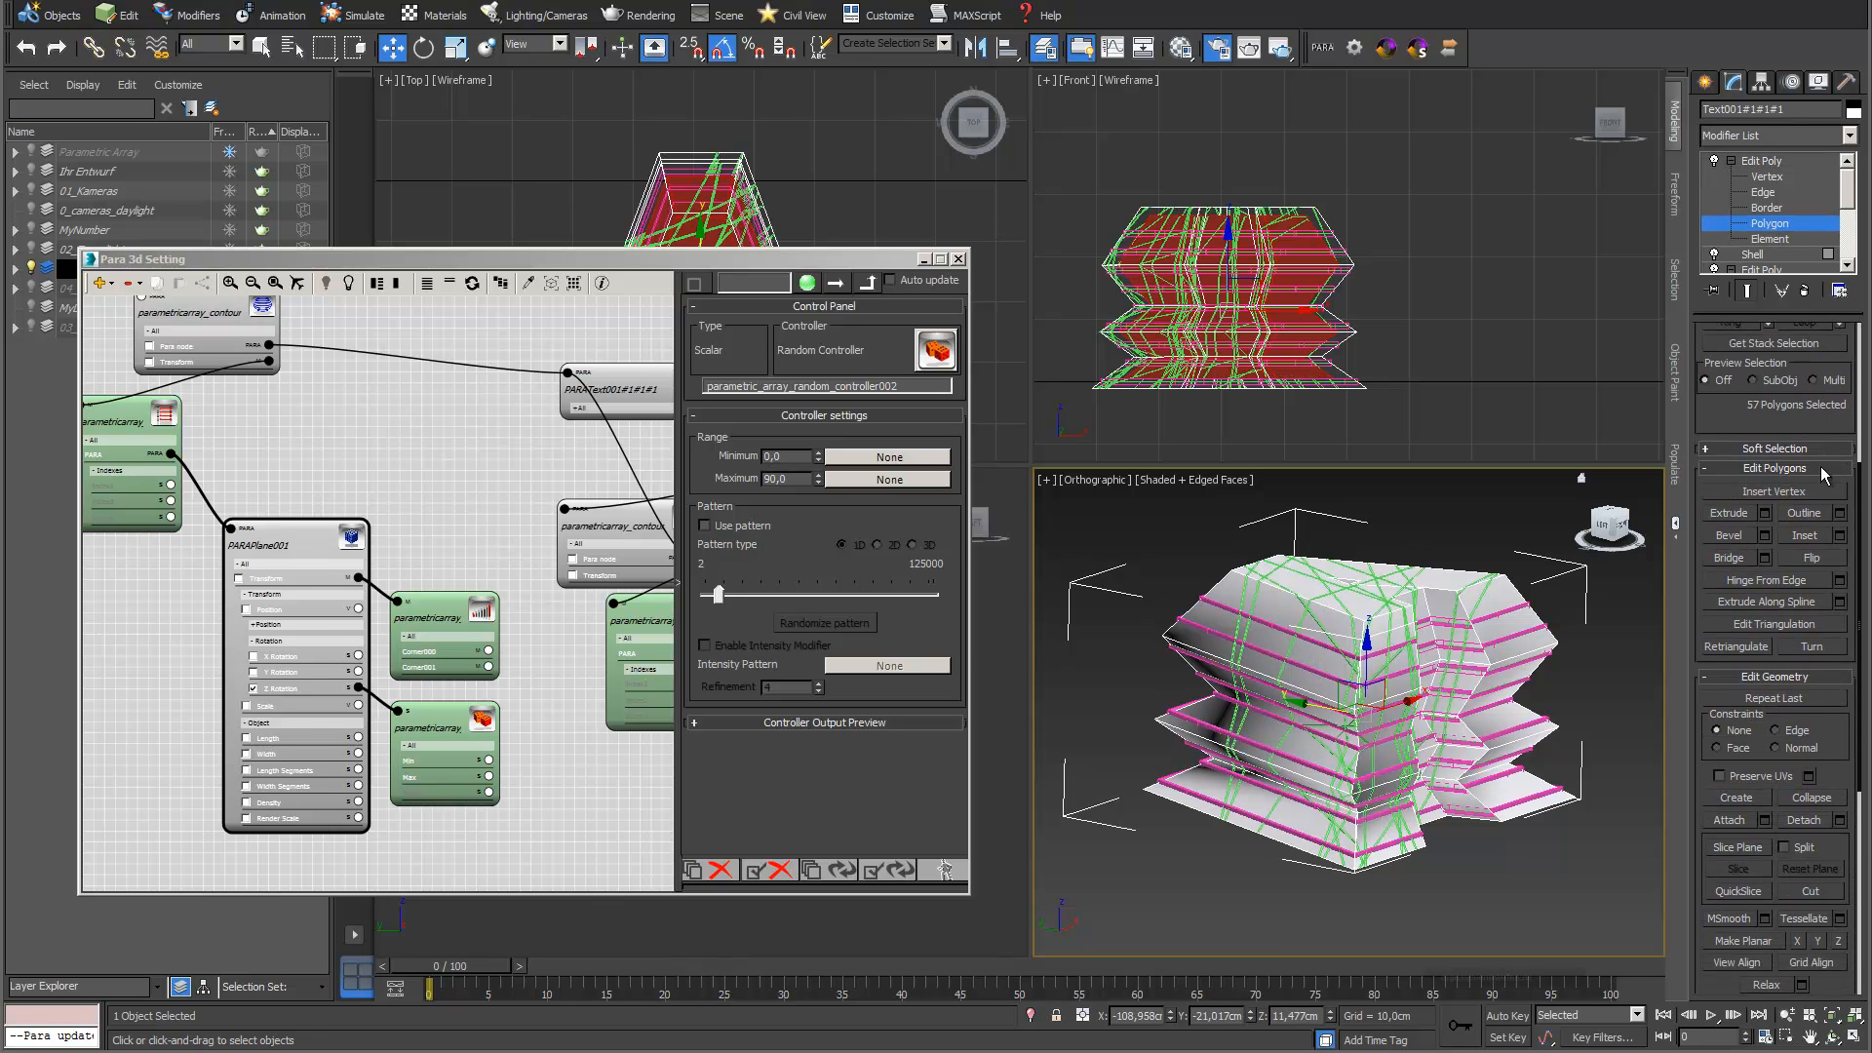
pyautogui.click(1840, 819)
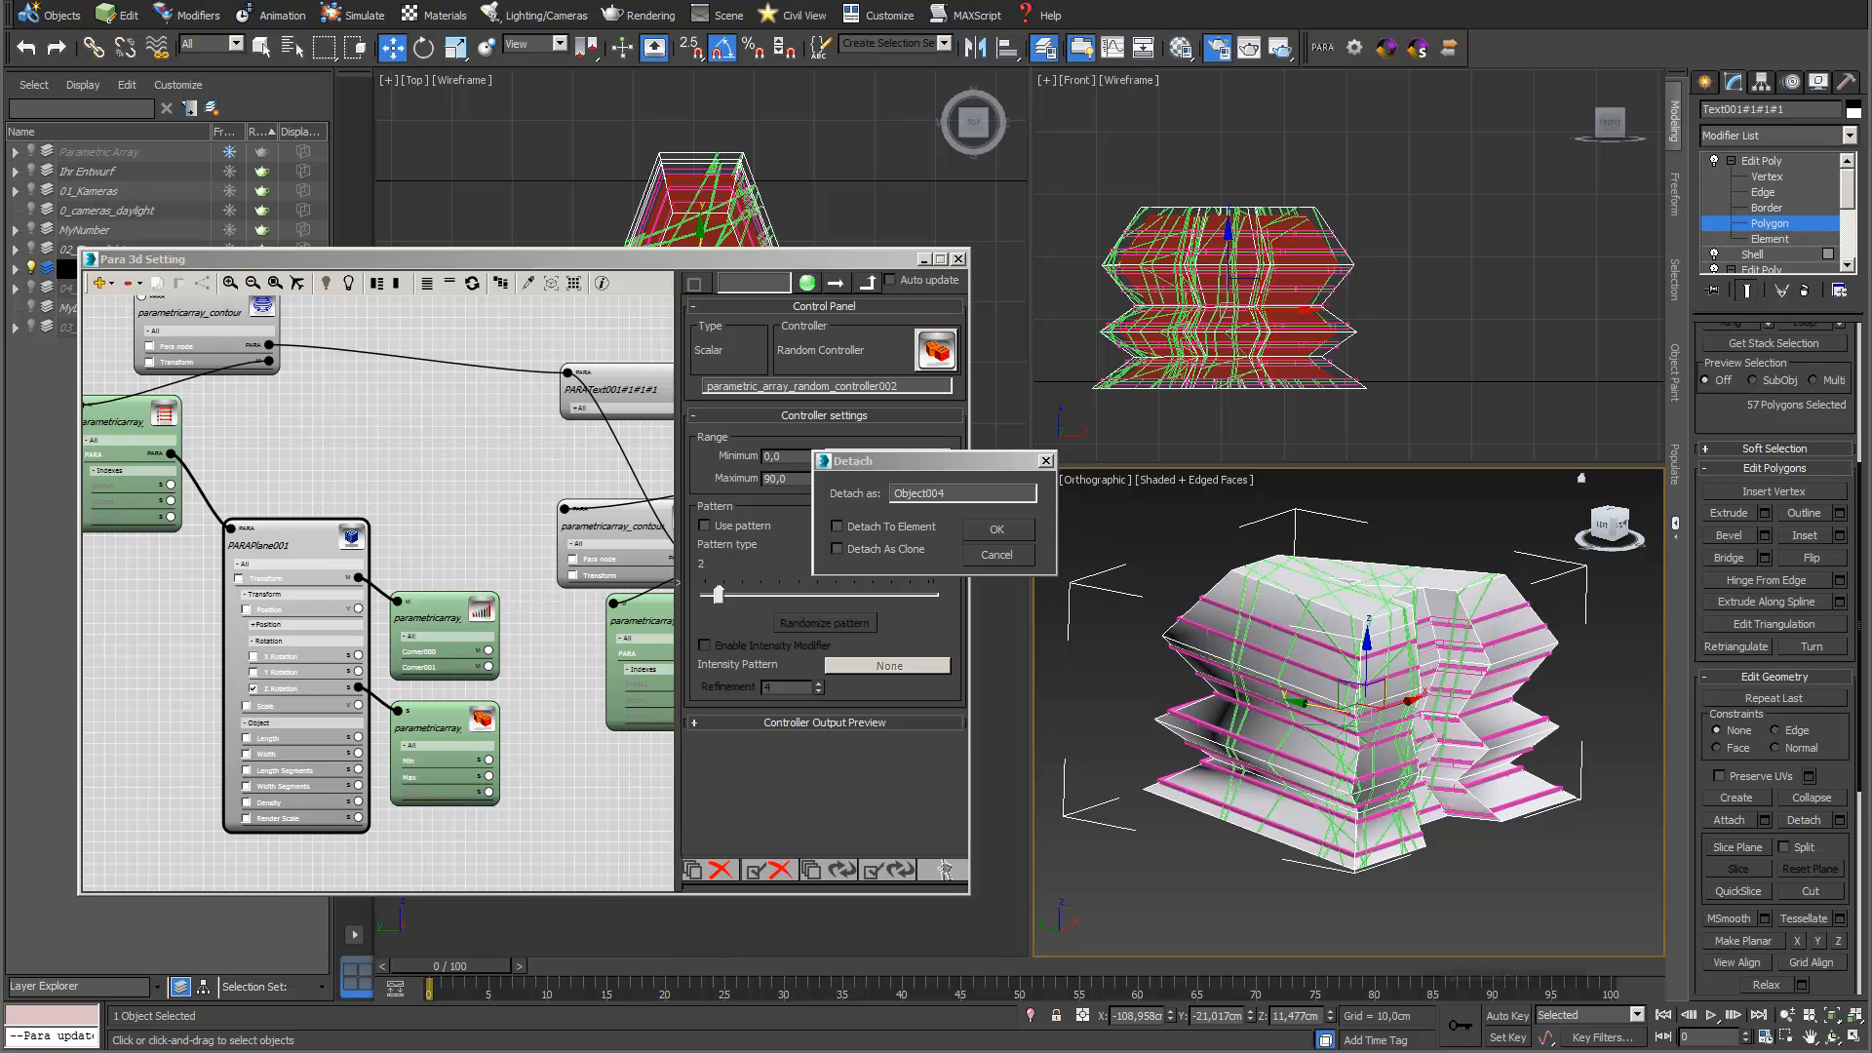
pyautogui.moveTo(960, 492); pyautogui.dragTo(891, 494)
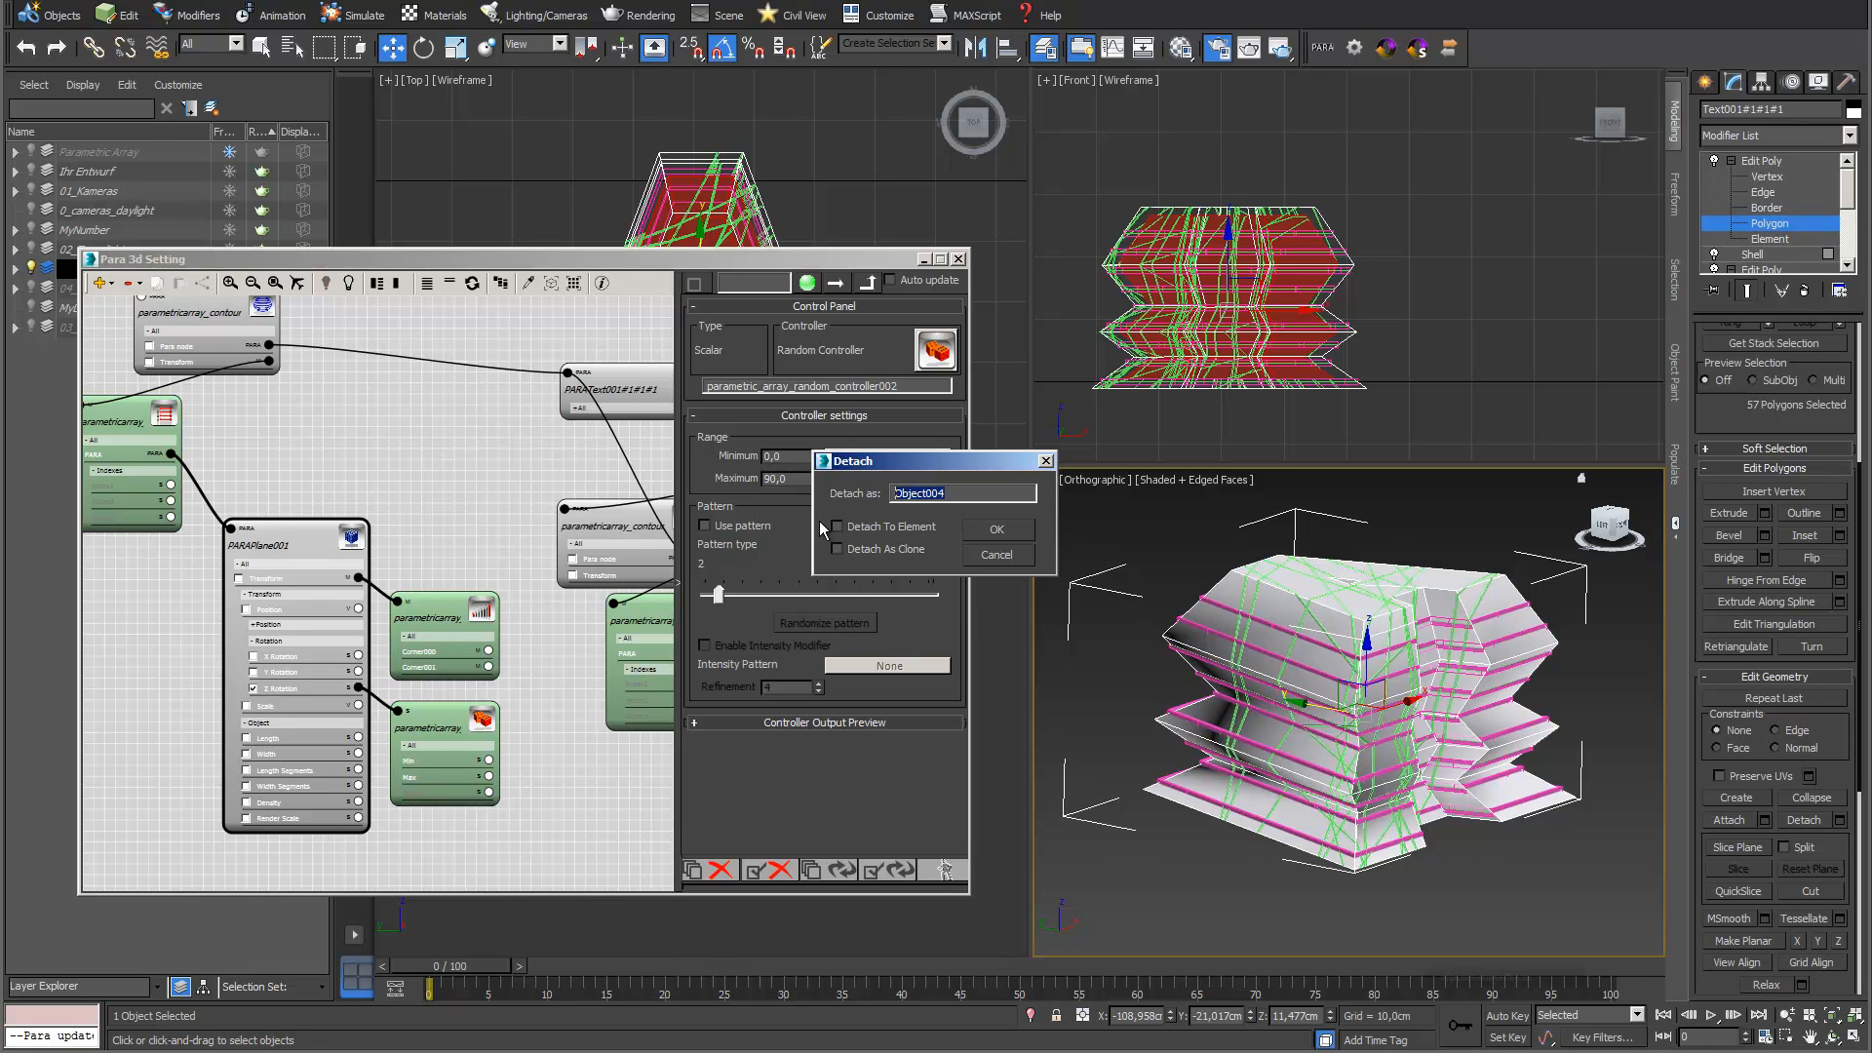
pyautogui.write('Fas')
pyautogui.click(997, 529)
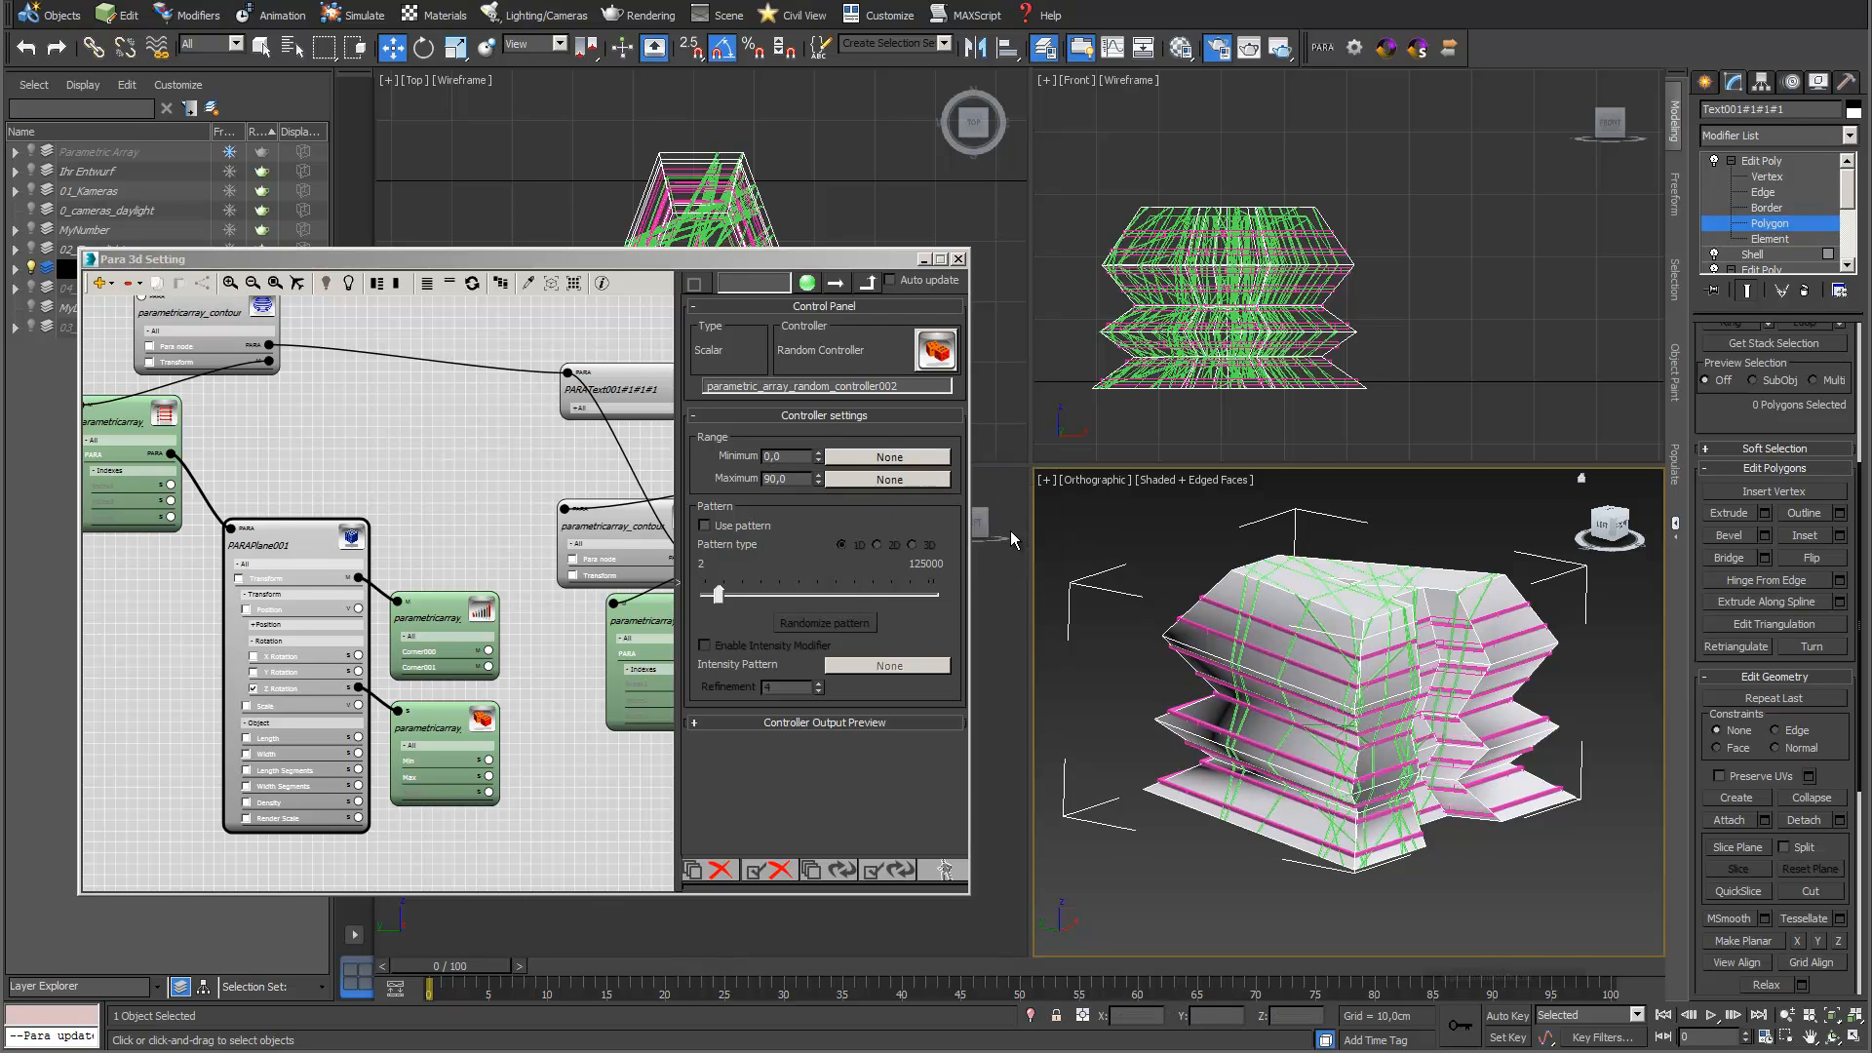
# Rename the remaining outer letter object as BasicObject and remove it from view
pyautogui.click(1767, 159)
pyautogui.write('BasicObject')
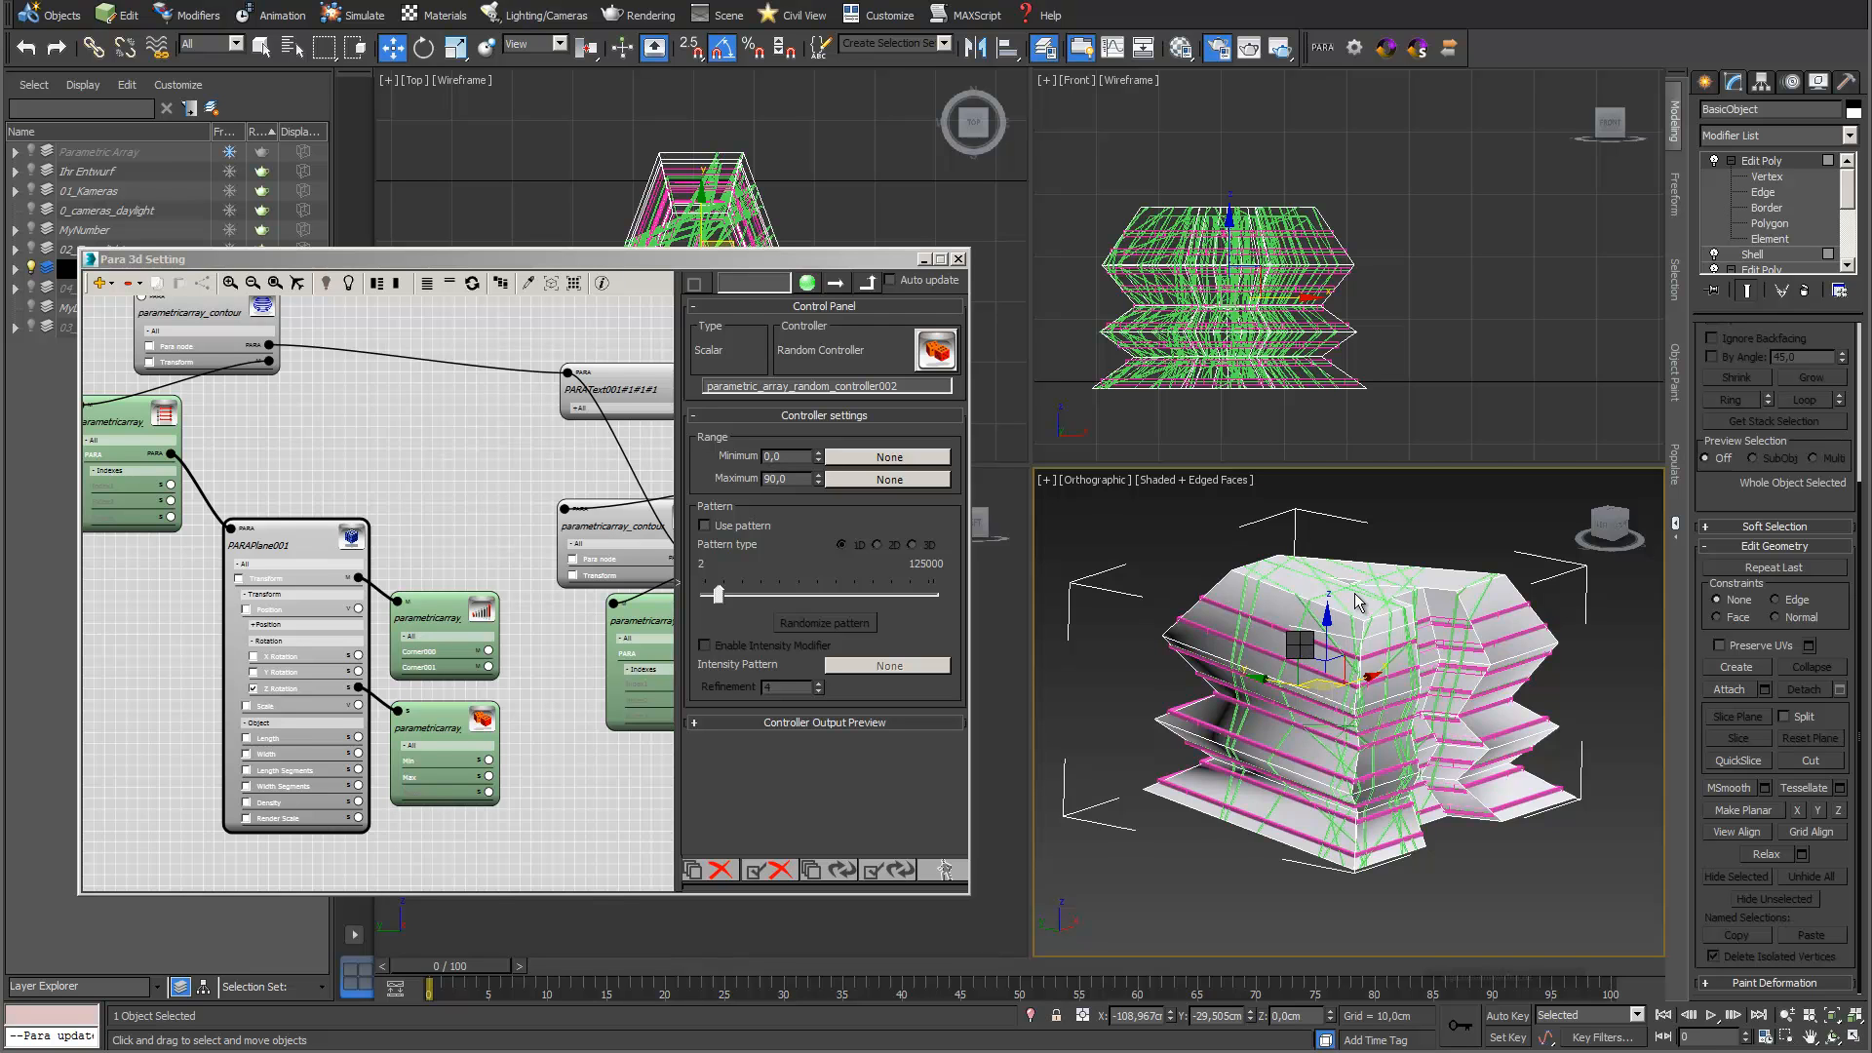
pyautogui.press('Delete')
# Isolate the Fassade object in an enlarged orthographic view and make all its edges hard
pyautogui.click(1275, 613)
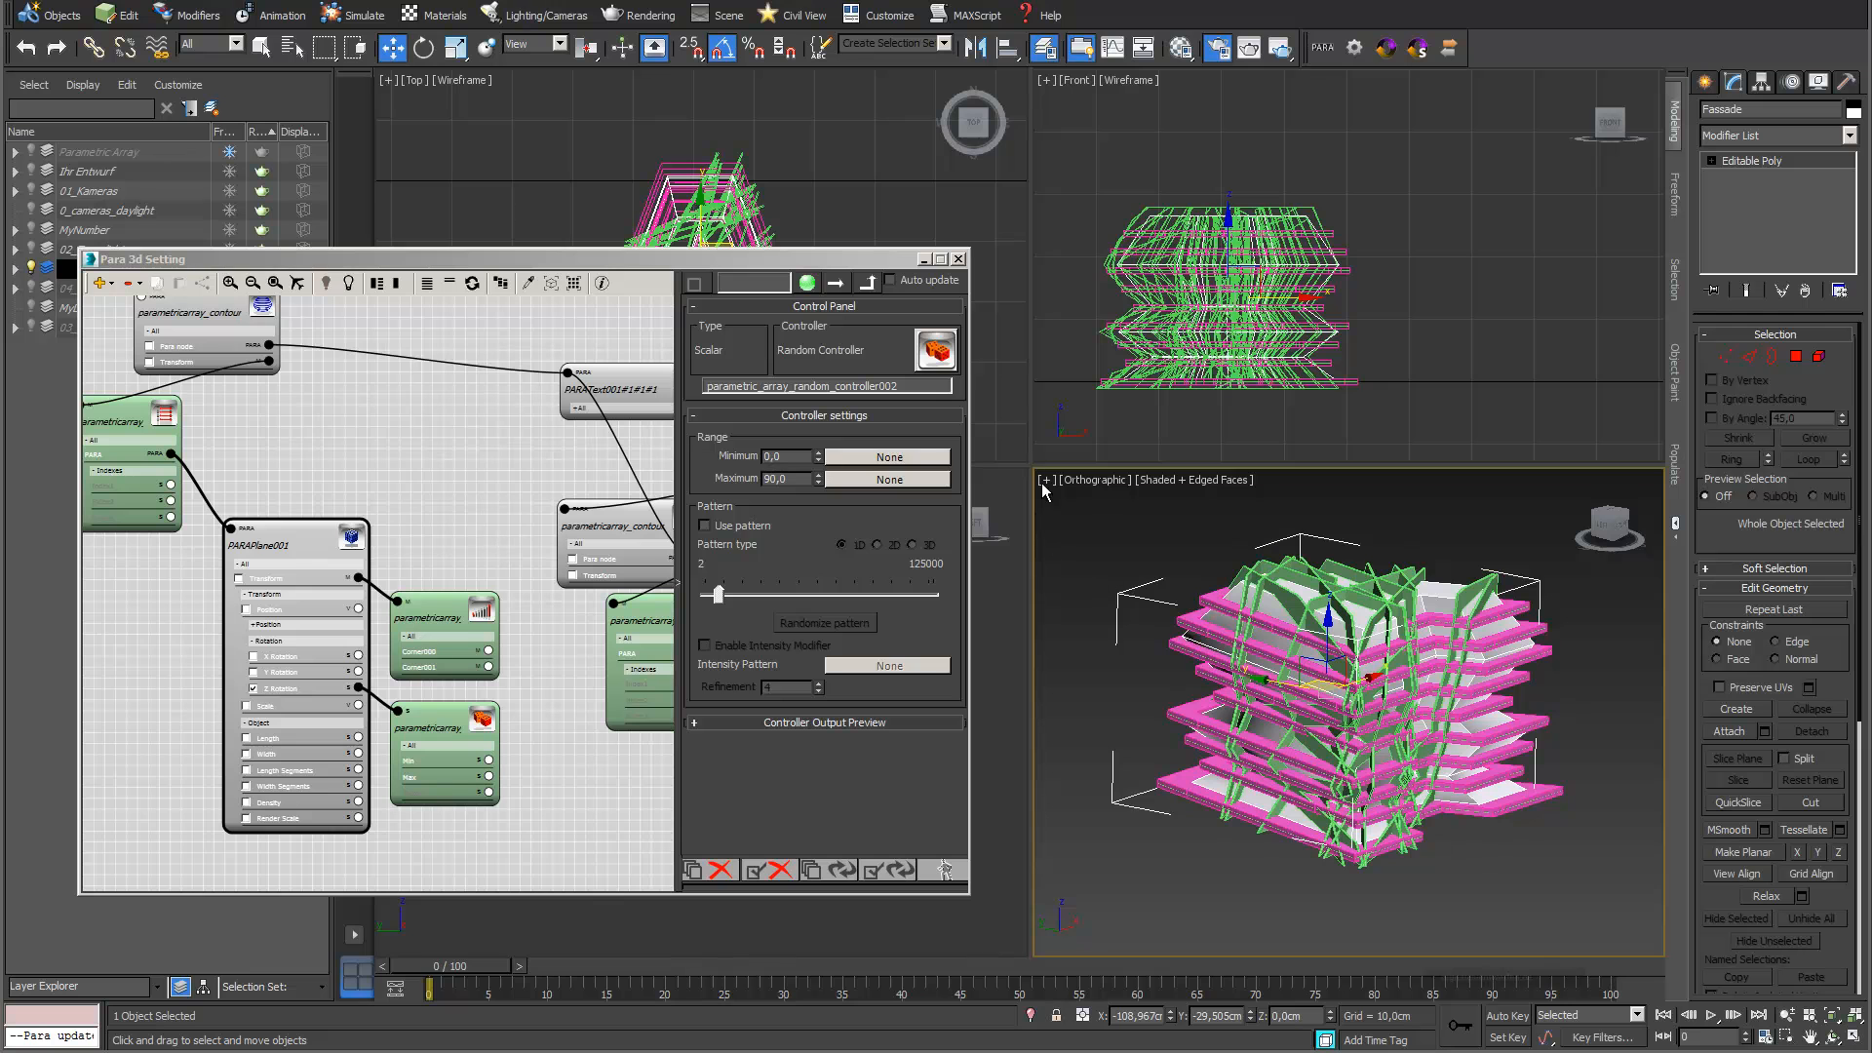
pyautogui.moveTo(1033, 465); pyautogui.dragTo(799, 165)
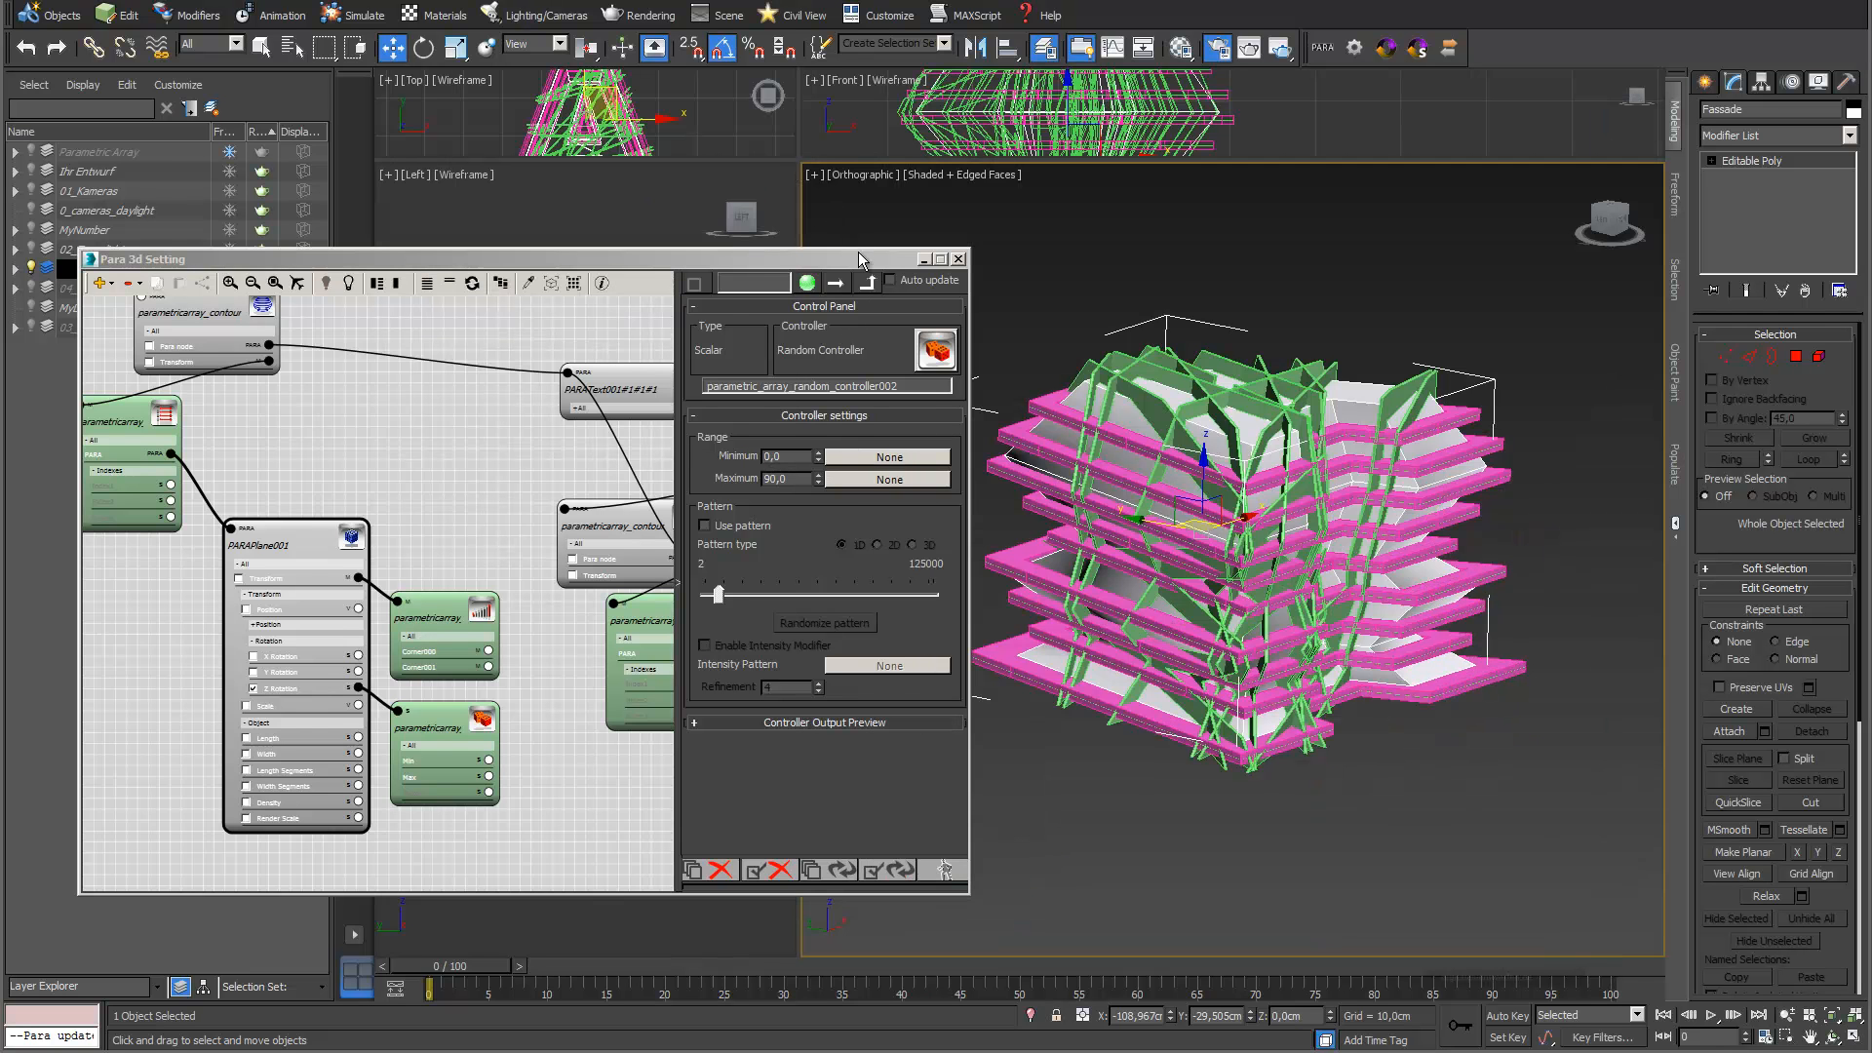
pyautogui.moveTo(865, 265); pyautogui.dragTo(582, 341)
pyautogui.click(1833, 1037)
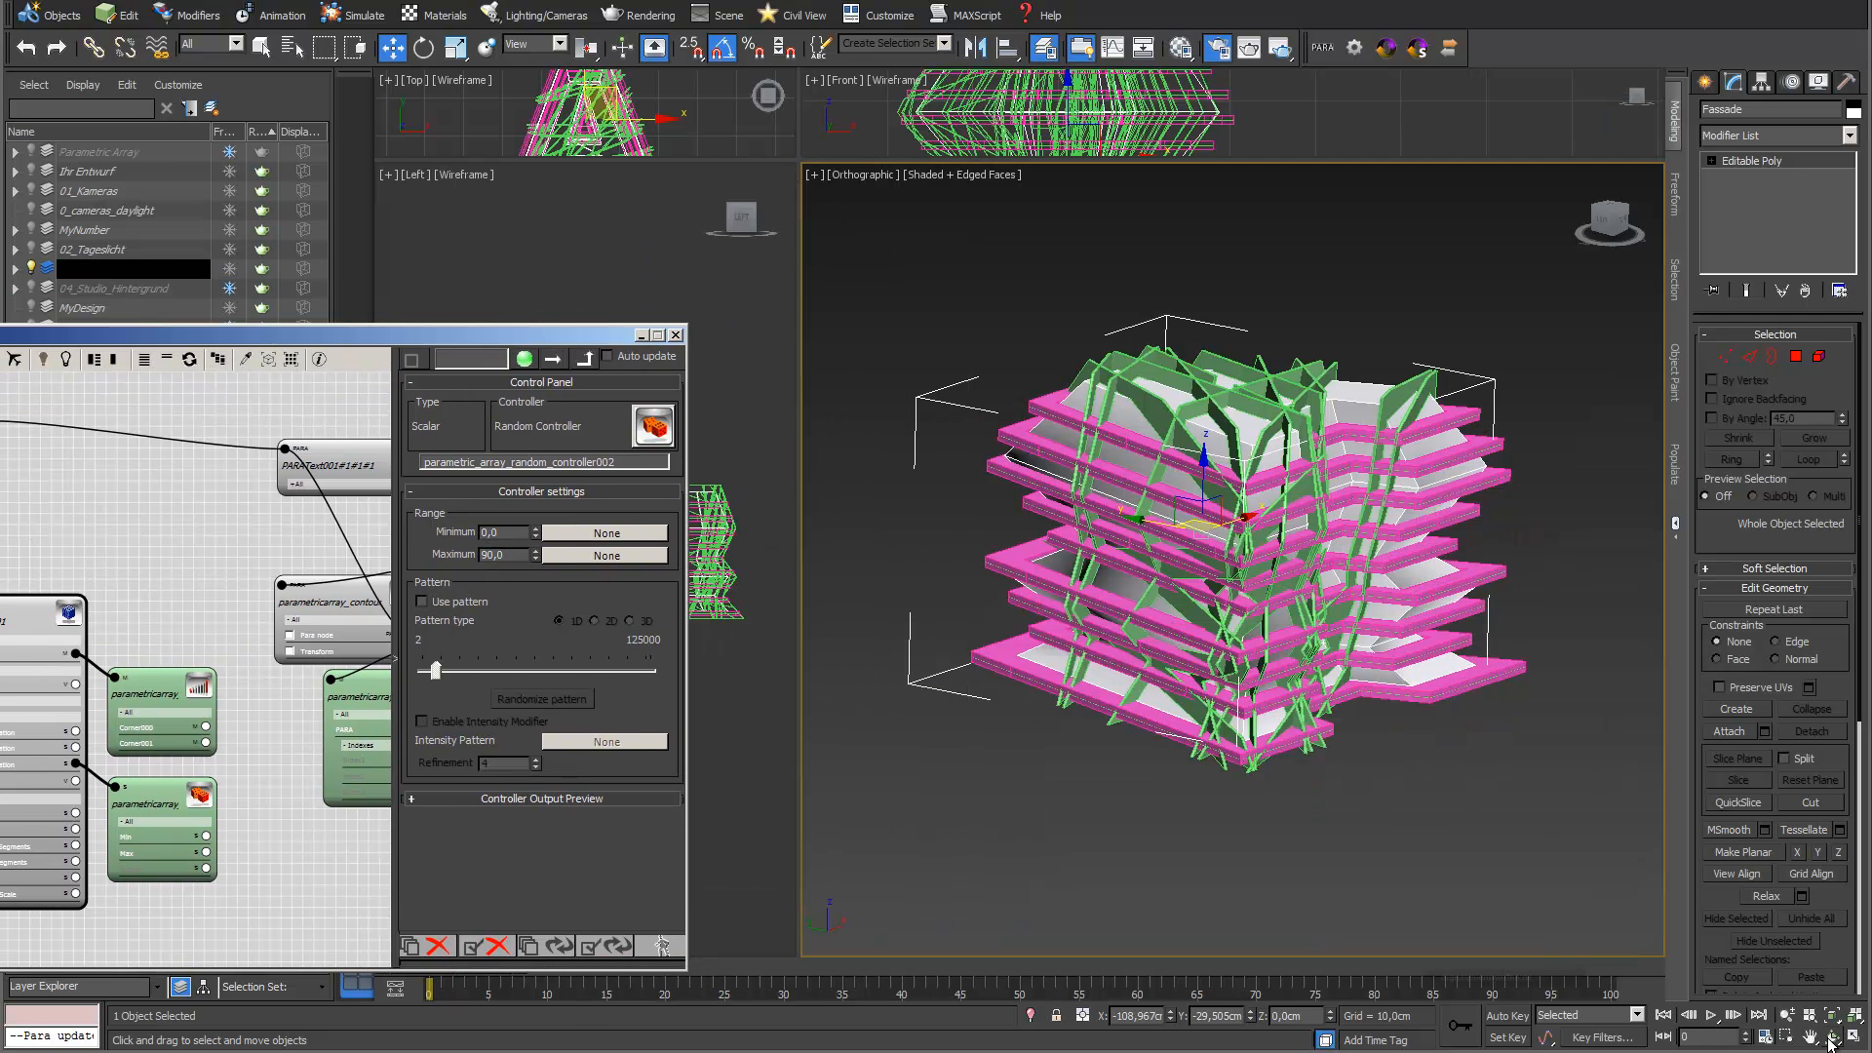
pyautogui.moveTo(1243, 624)
pyautogui.mouseDown()
pyautogui.moveTo(1136, 712)
pyautogui.moveTo(1029, 727)
pyautogui.moveTo(943, 629)
pyautogui.moveTo(1251, 620)
pyautogui.moveTo(1379, 578)
pyautogui.moveTo(908, 680)
pyautogui.moveTo(1228, 565)
pyautogui.moveTo(1226, 605)
pyautogui.mouseUp()
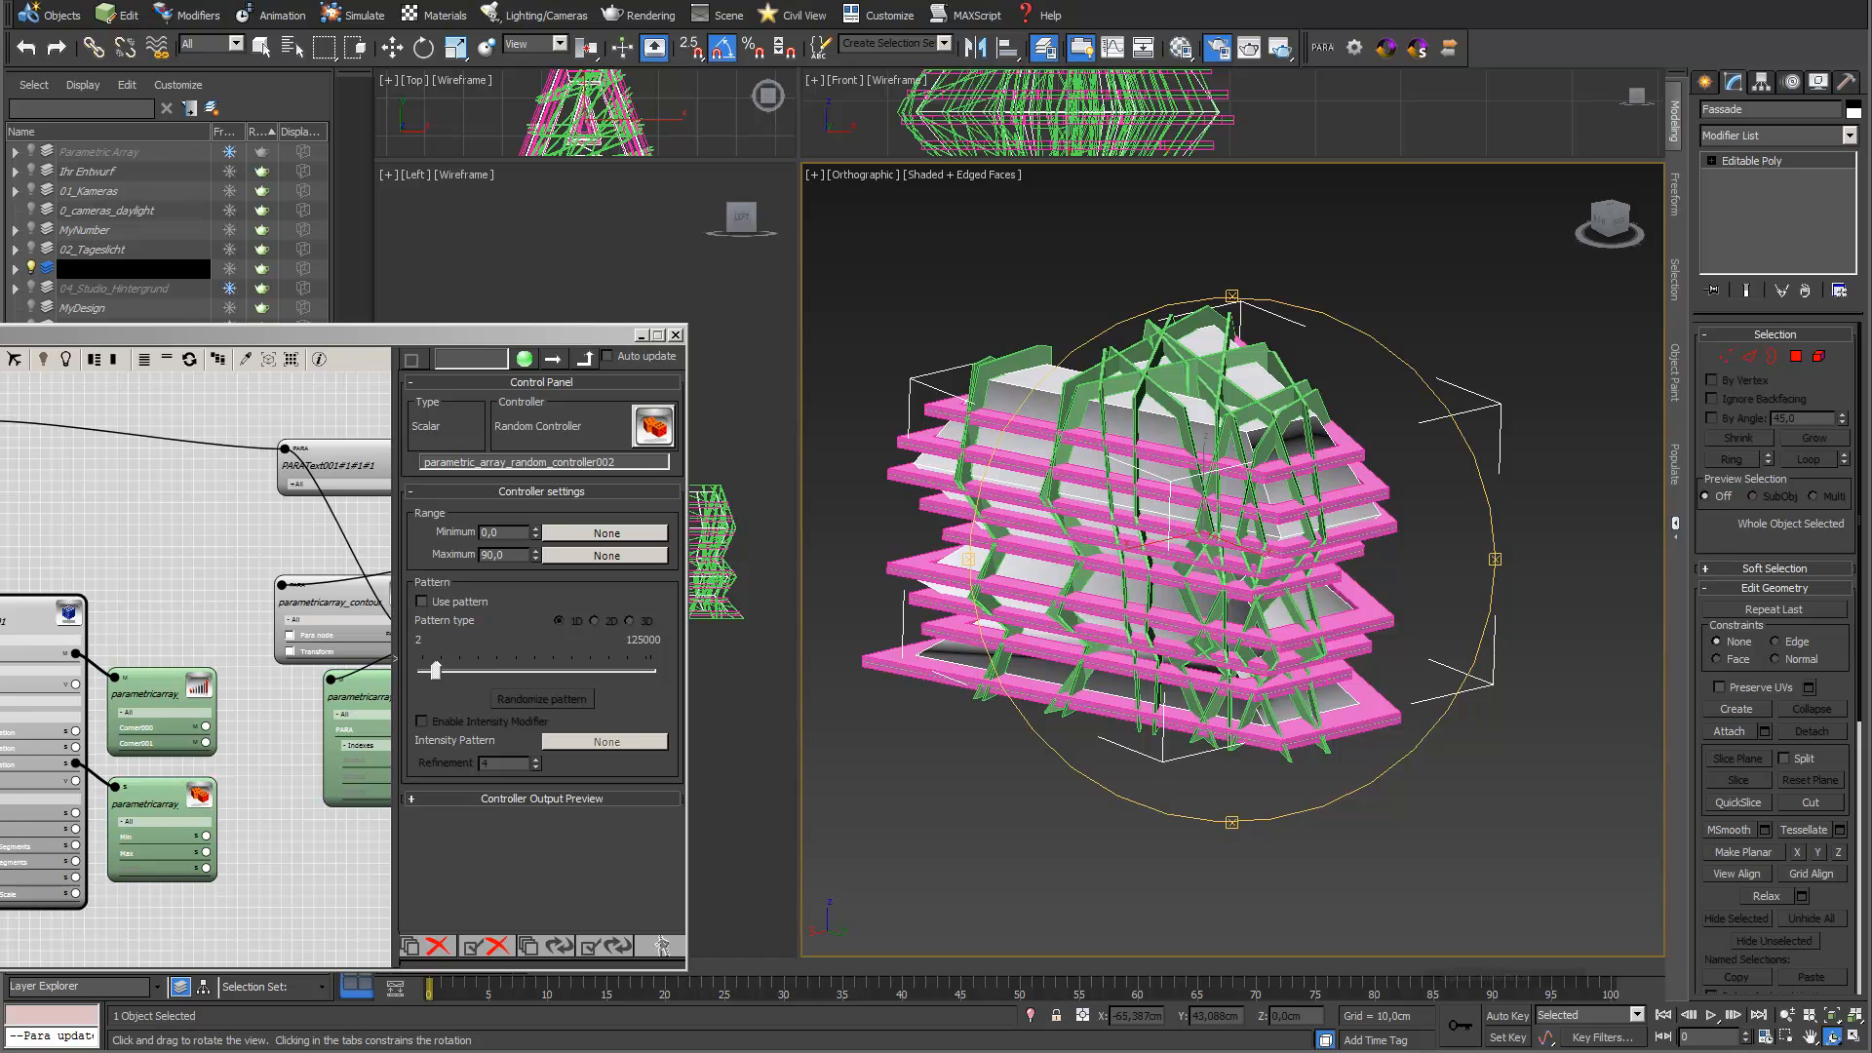
pyautogui.hotkey('alt', 'q')
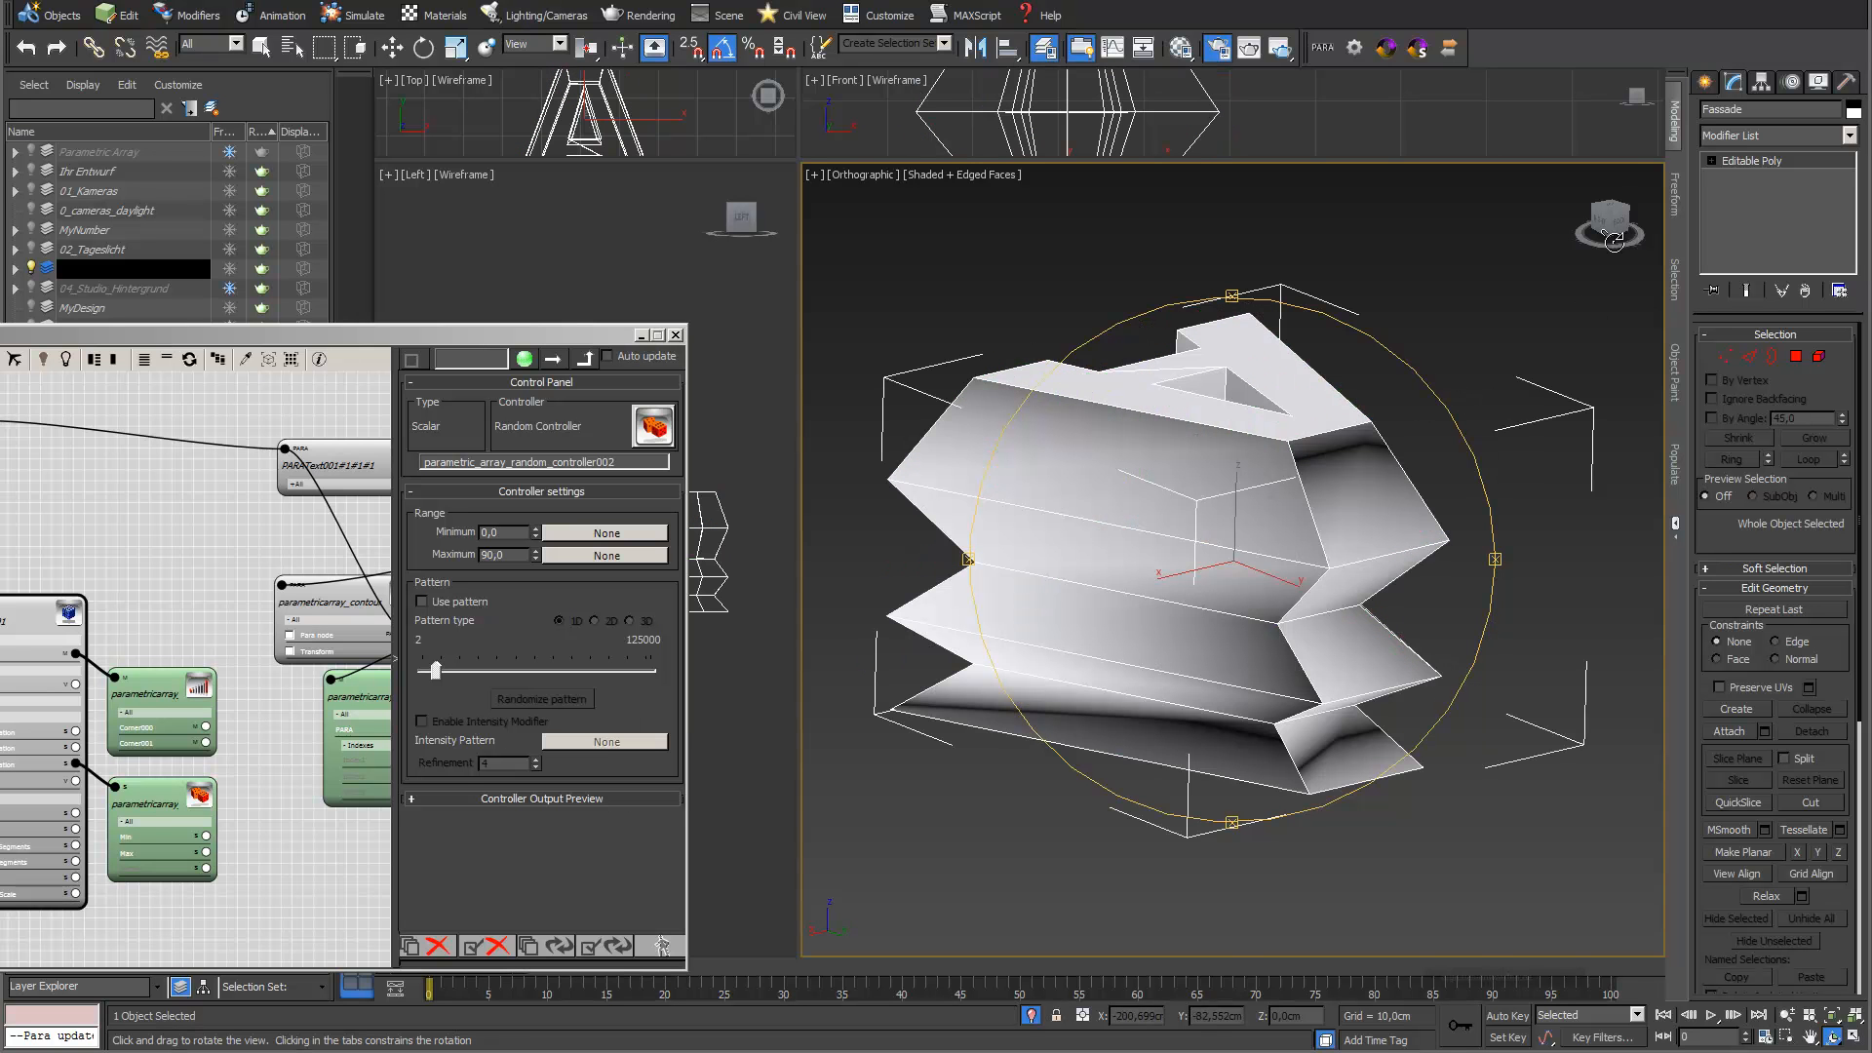
pyautogui.click(1674, 126)
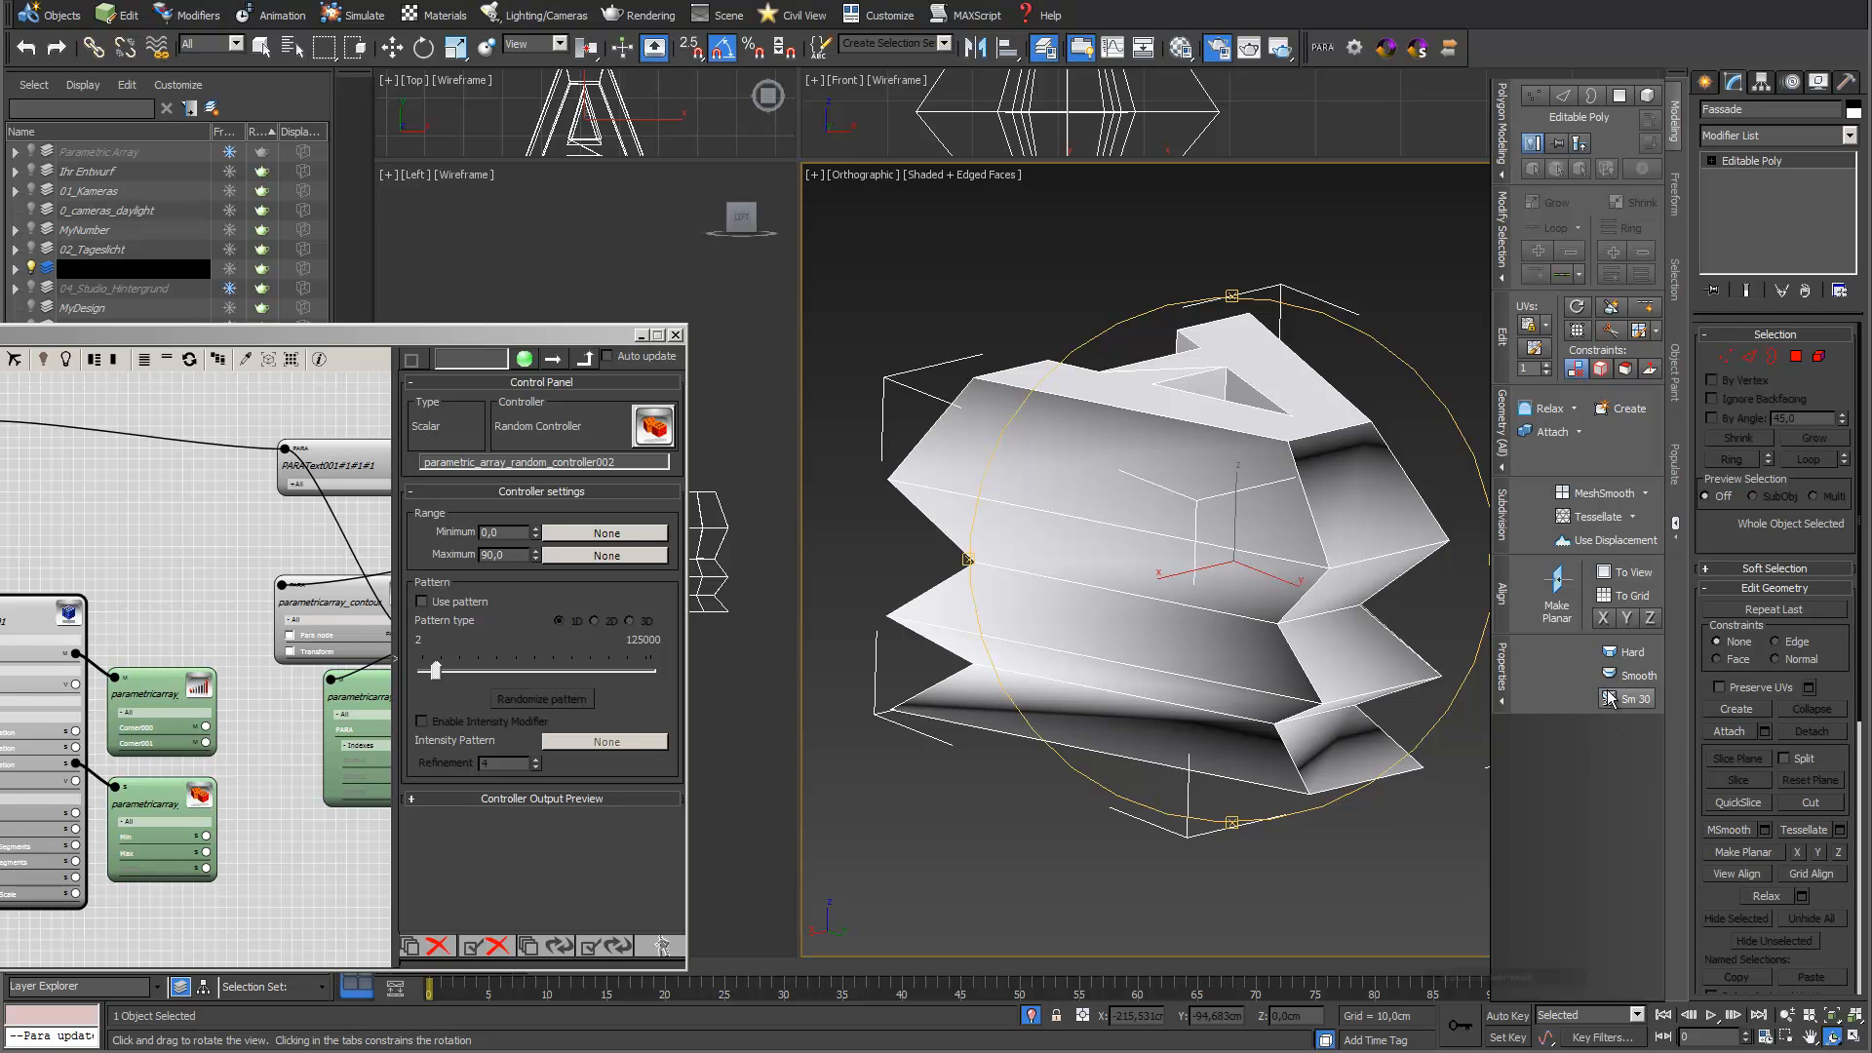
pyautogui.click(1620, 652)
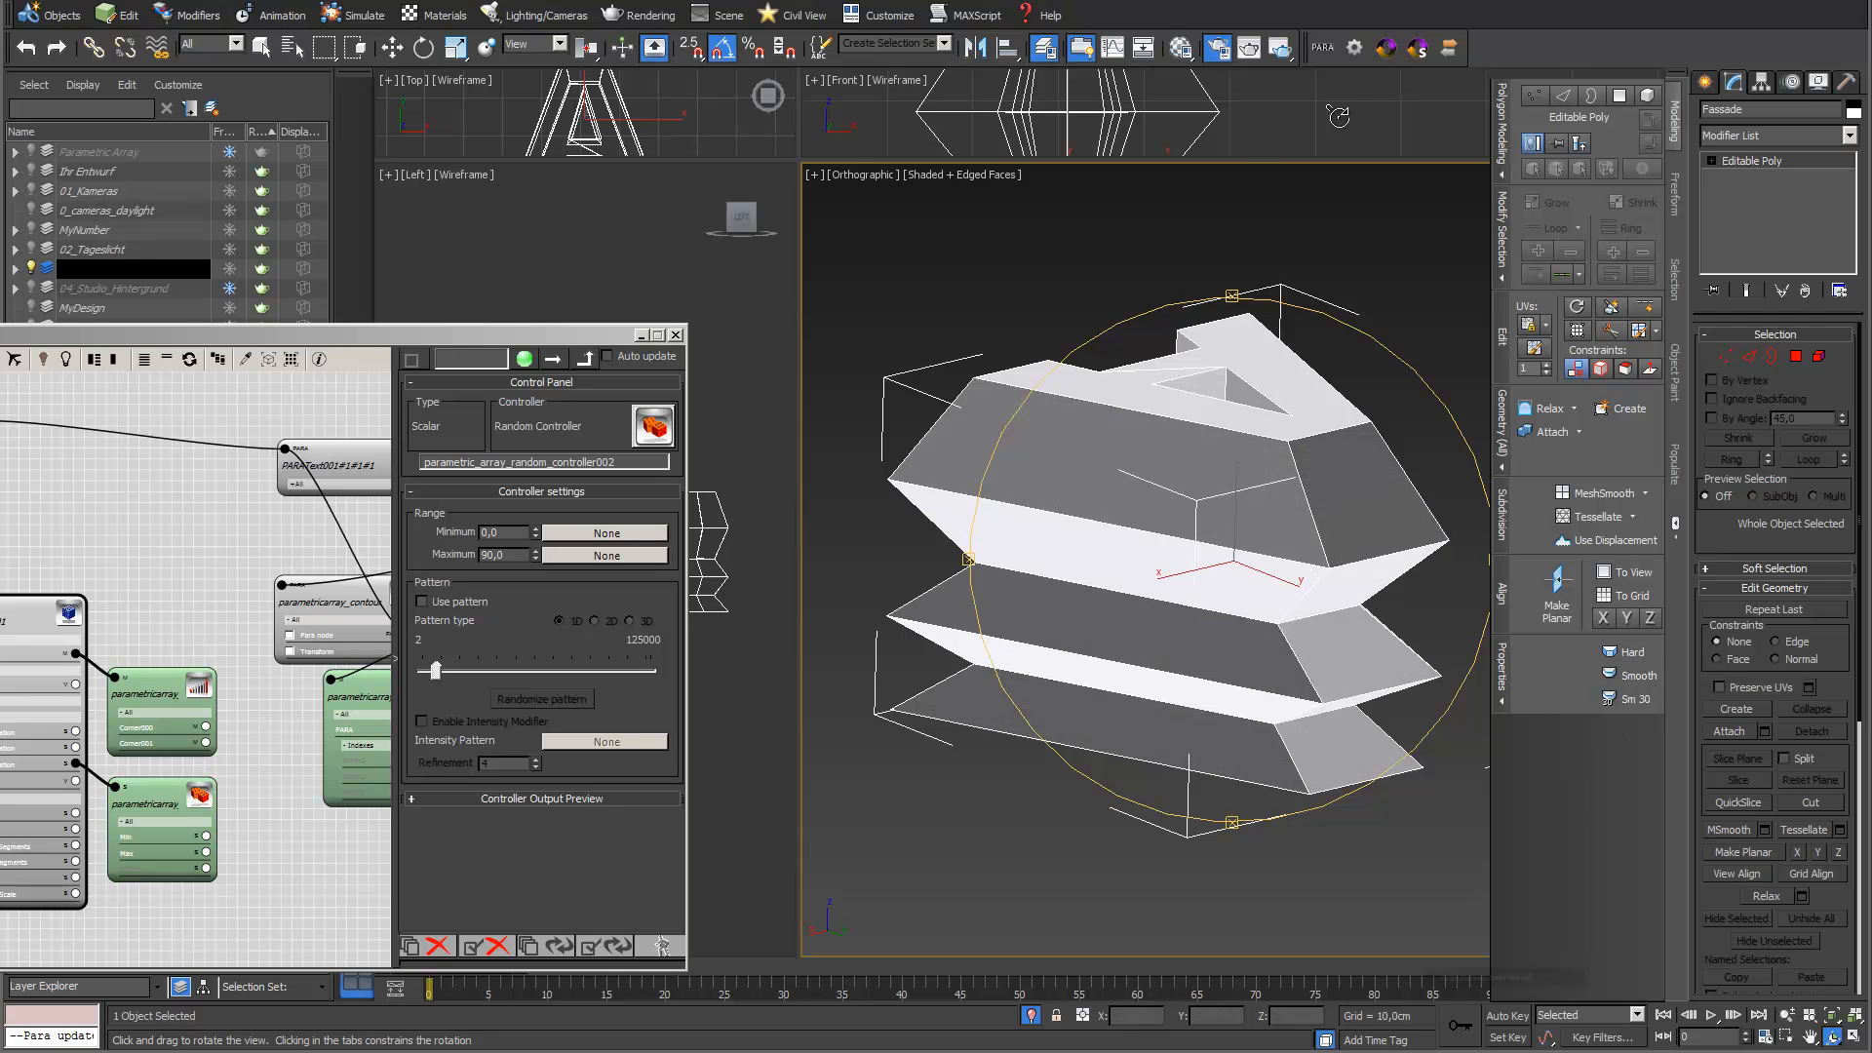
# Add an Edit Poly modifier to the Fassade object and select all its polygons
pyautogui.moveTo(1201, 582)
pyautogui.keyDown('alt'); pyautogui.mouseDown(button='middle')
pyautogui.moveTo(1069, 575)
pyautogui.moveTo(1087, 619)
pyautogui.moveTo(1187, 578)
pyautogui.mouseUp(button='middle'); pyautogui.keyUp('alt')
pyautogui.moveTo(1187, 577)
pyautogui.mouseDown()
pyautogui.moveTo(1204, 581)
pyautogui.moveTo(1012, 559)
pyautogui.moveTo(1059, 593)
pyautogui.moveTo(1180, 583)
pyautogui.mouseUp()
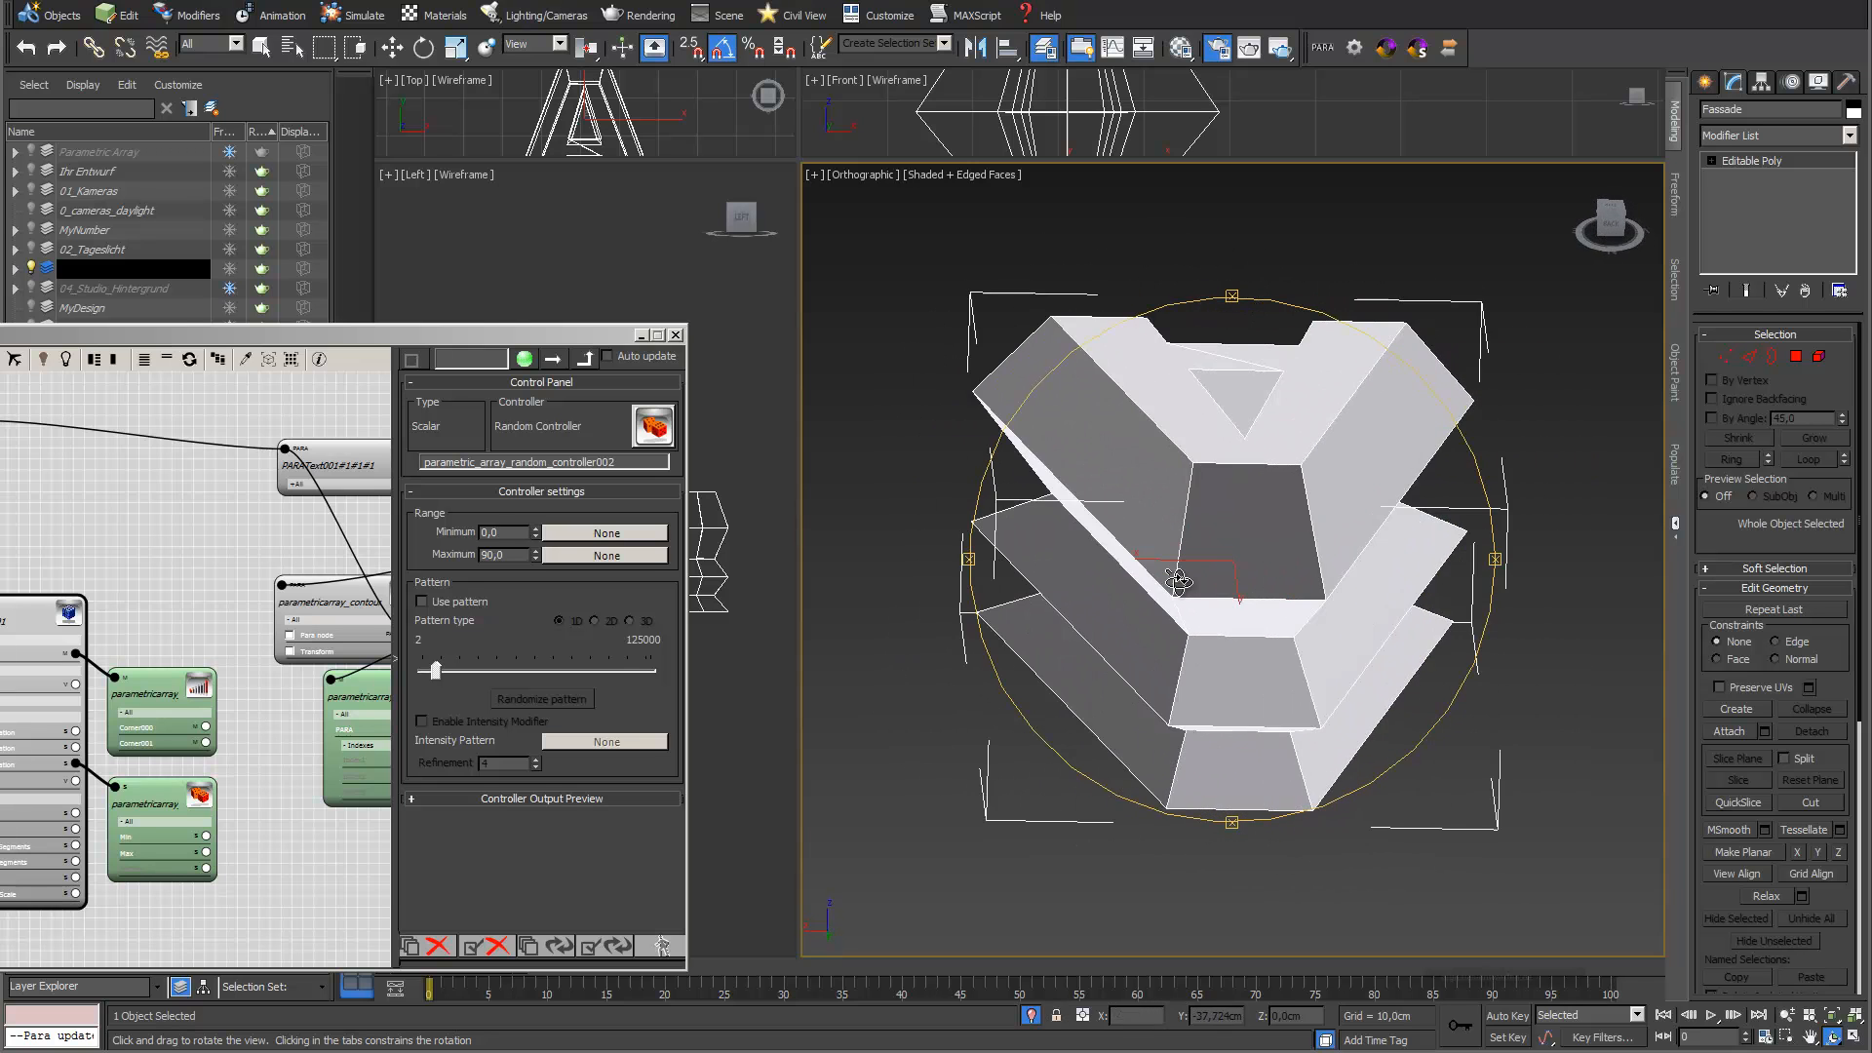
pyautogui.click(1850, 139)
pyautogui.scroll(-2, 1774, 370)
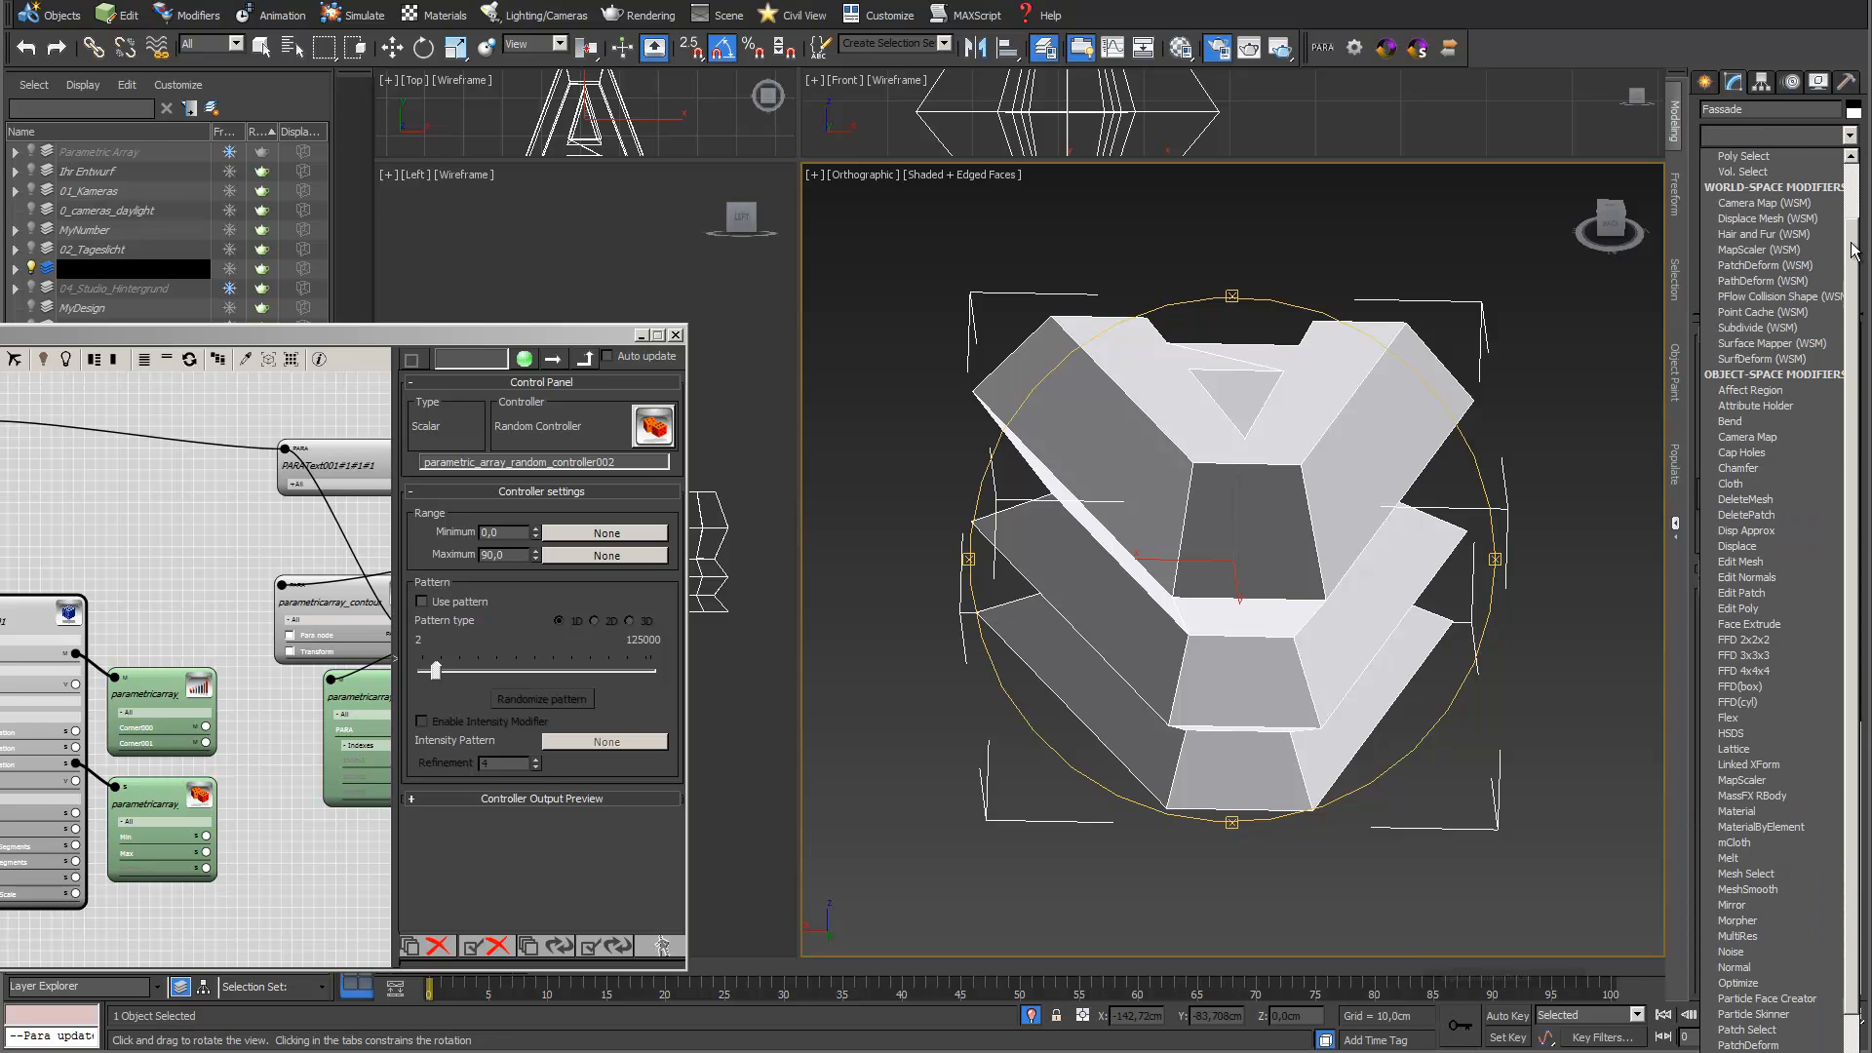
pyautogui.click(1793, 614)
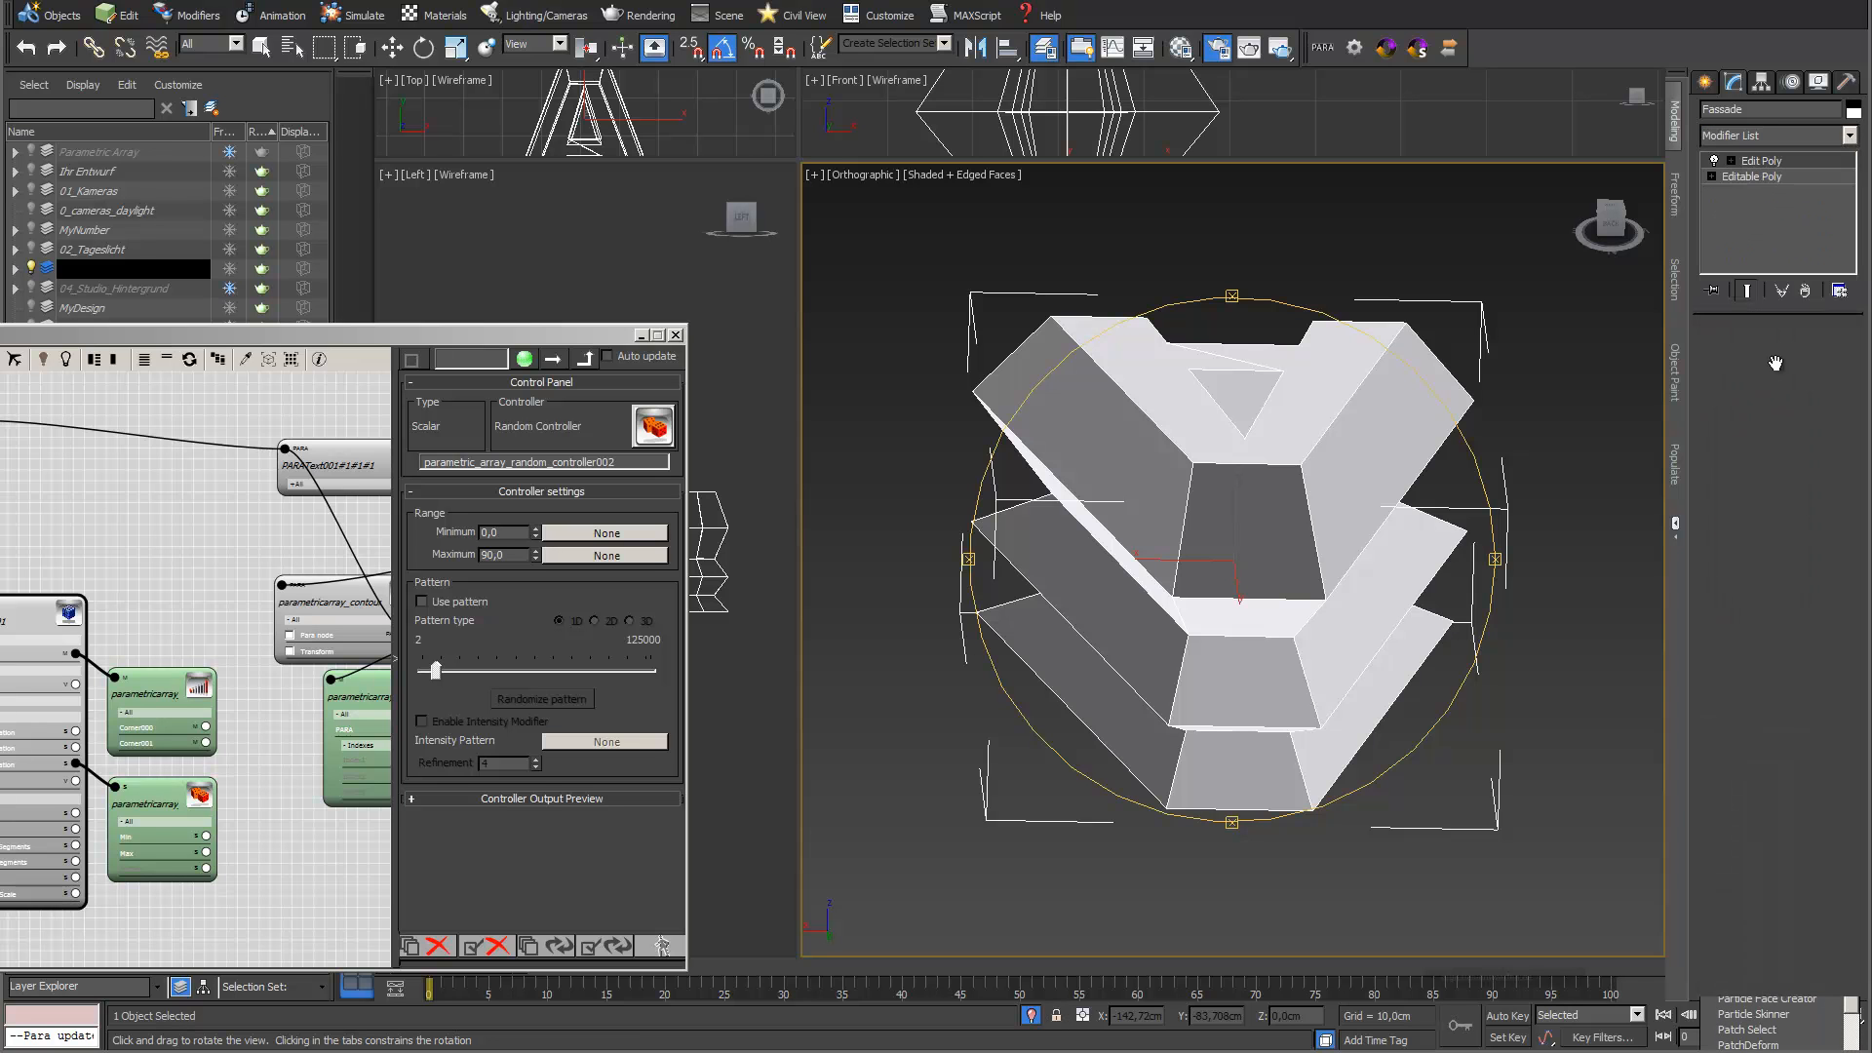
pyautogui.click(1731, 161)
pyautogui.click(1767, 223)
pyautogui.hotkey('ctrl', 'a')
pyautogui.press('w')
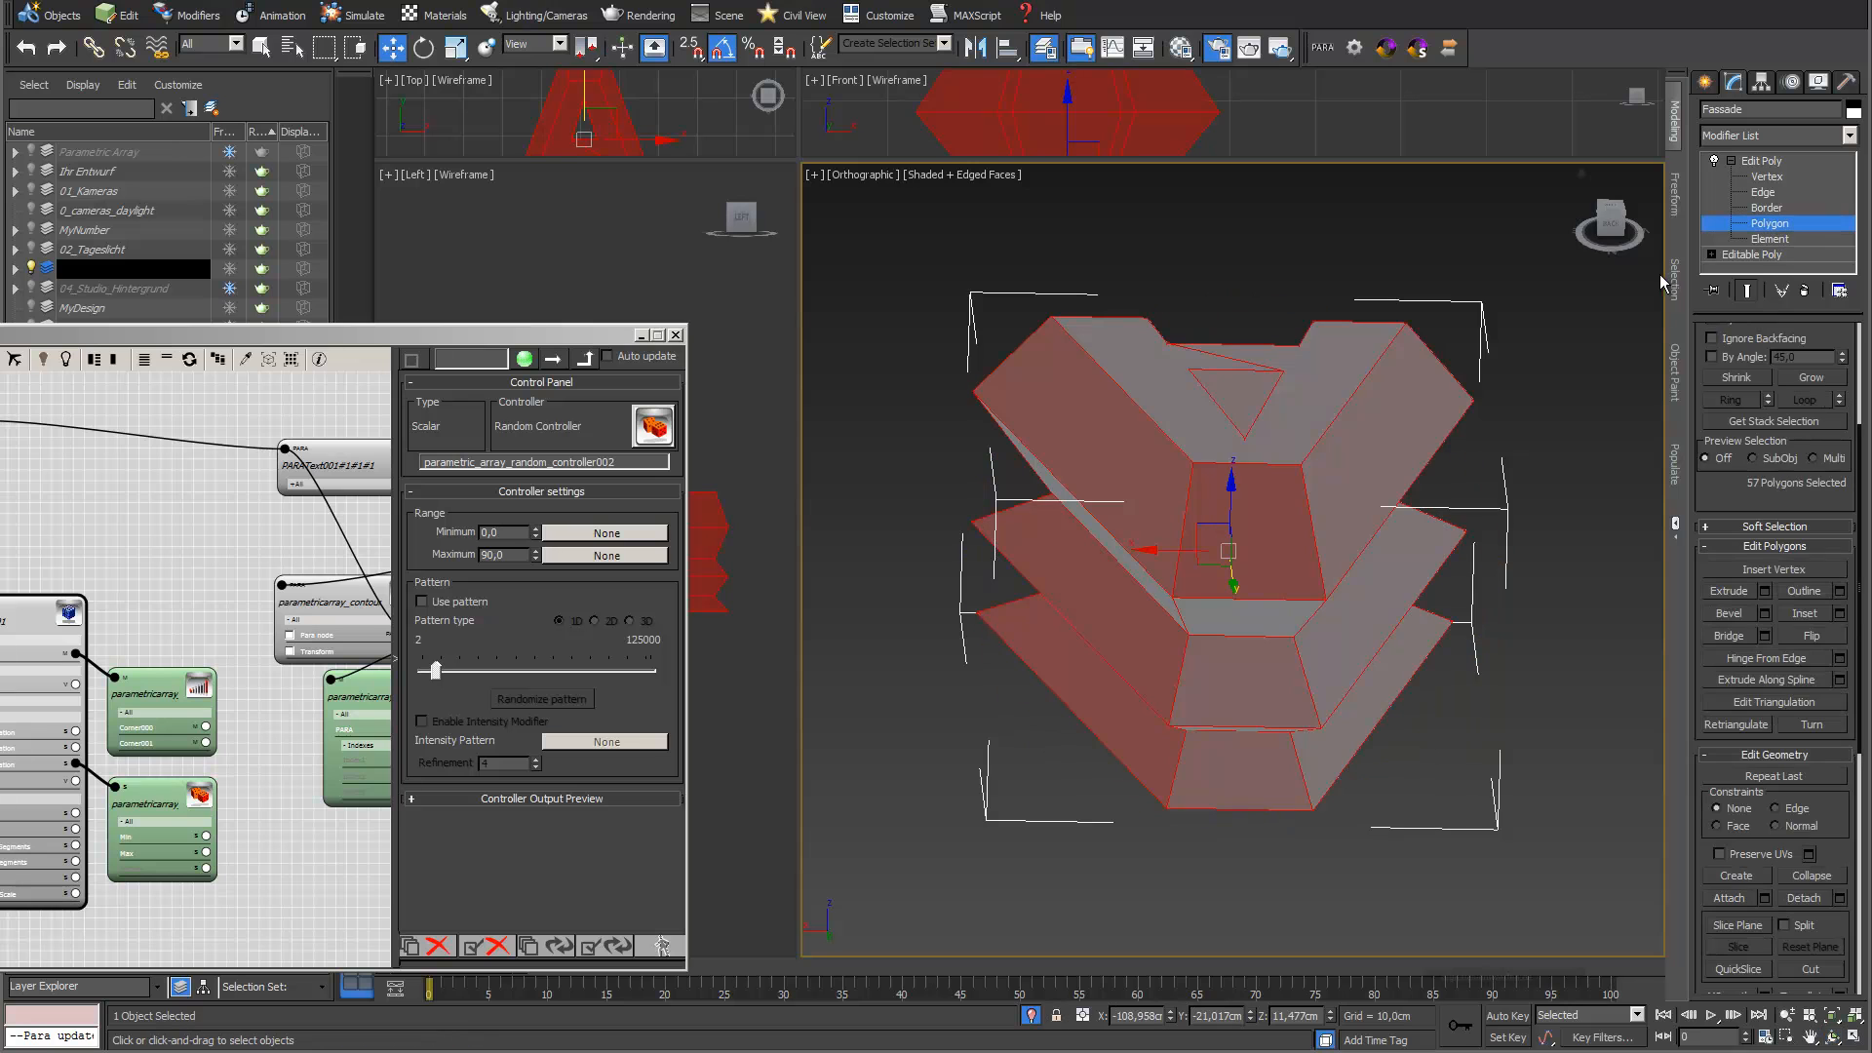
# Tessellate the selected Fassade polygons twice, first by edges into quads and the second time by faces into triangles
pyautogui.click(1673, 524)
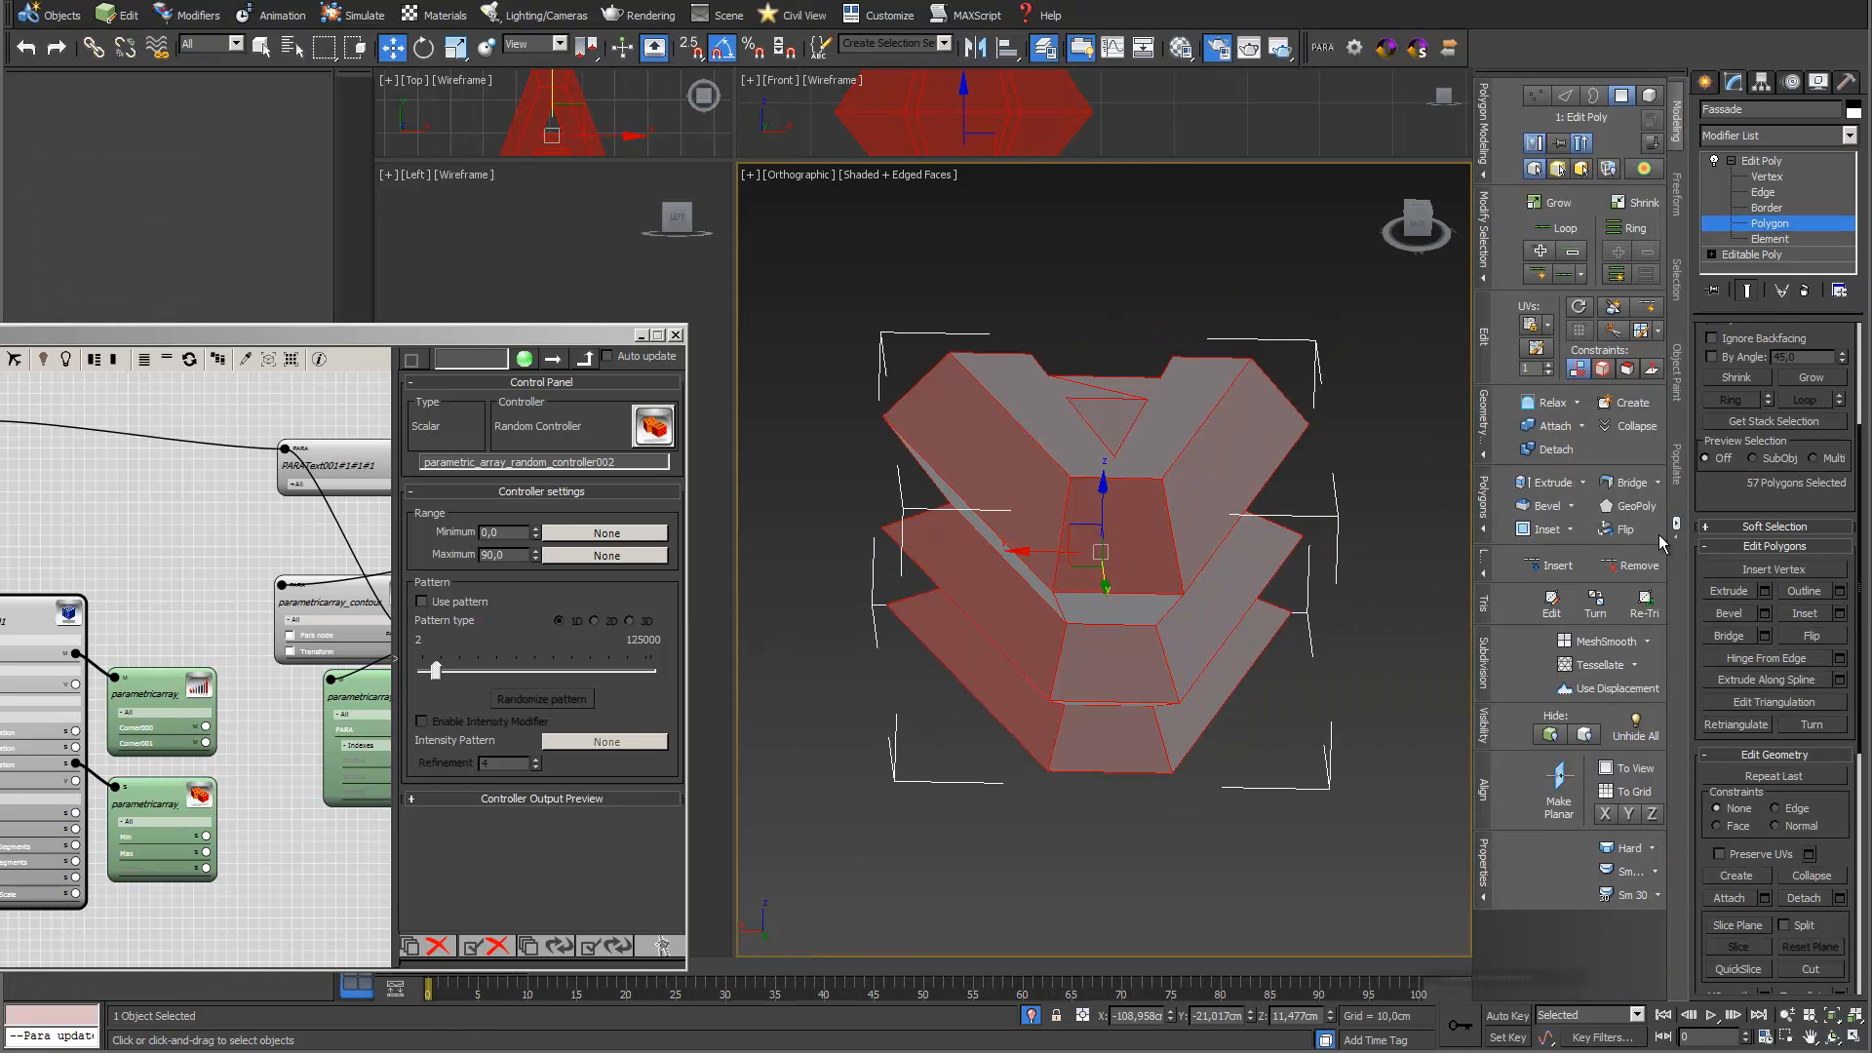
pyautogui.click(1636, 670)
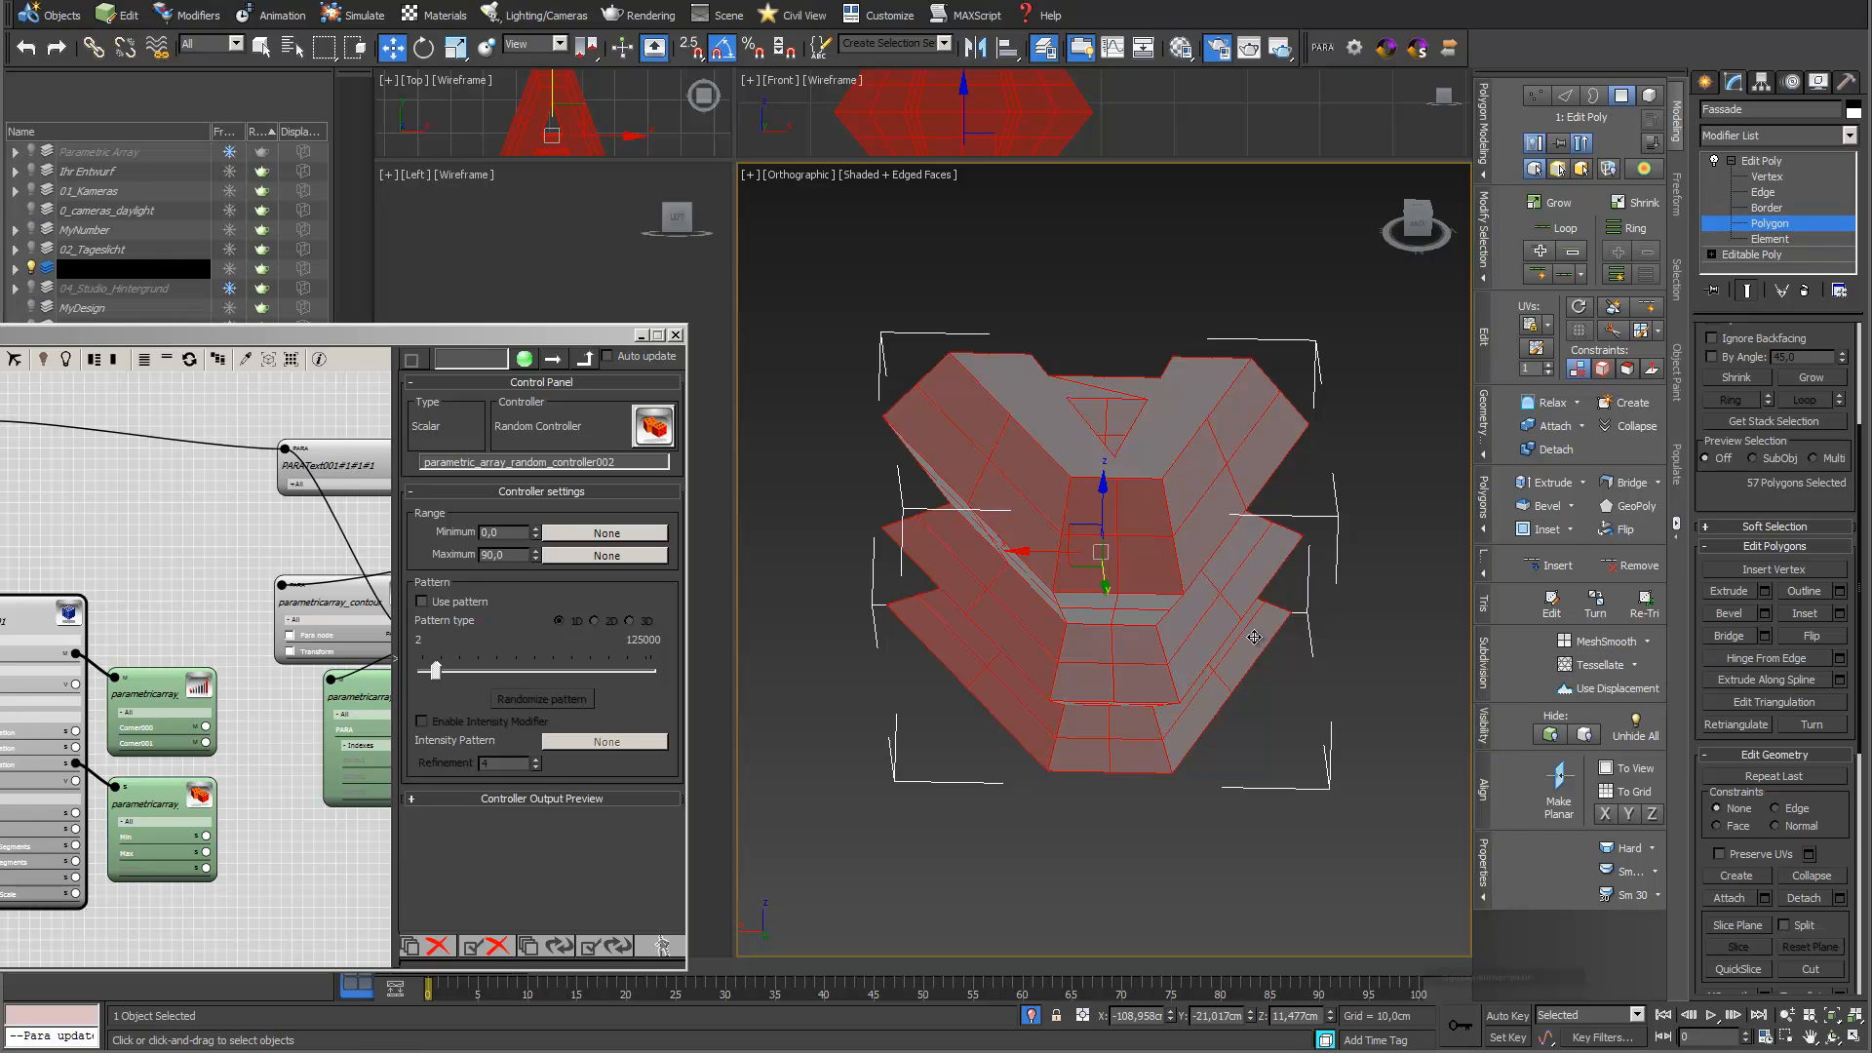
pyautogui.click(1138, 568)
pyautogui.click(1171, 600)
pyautogui.click(1143, 627)
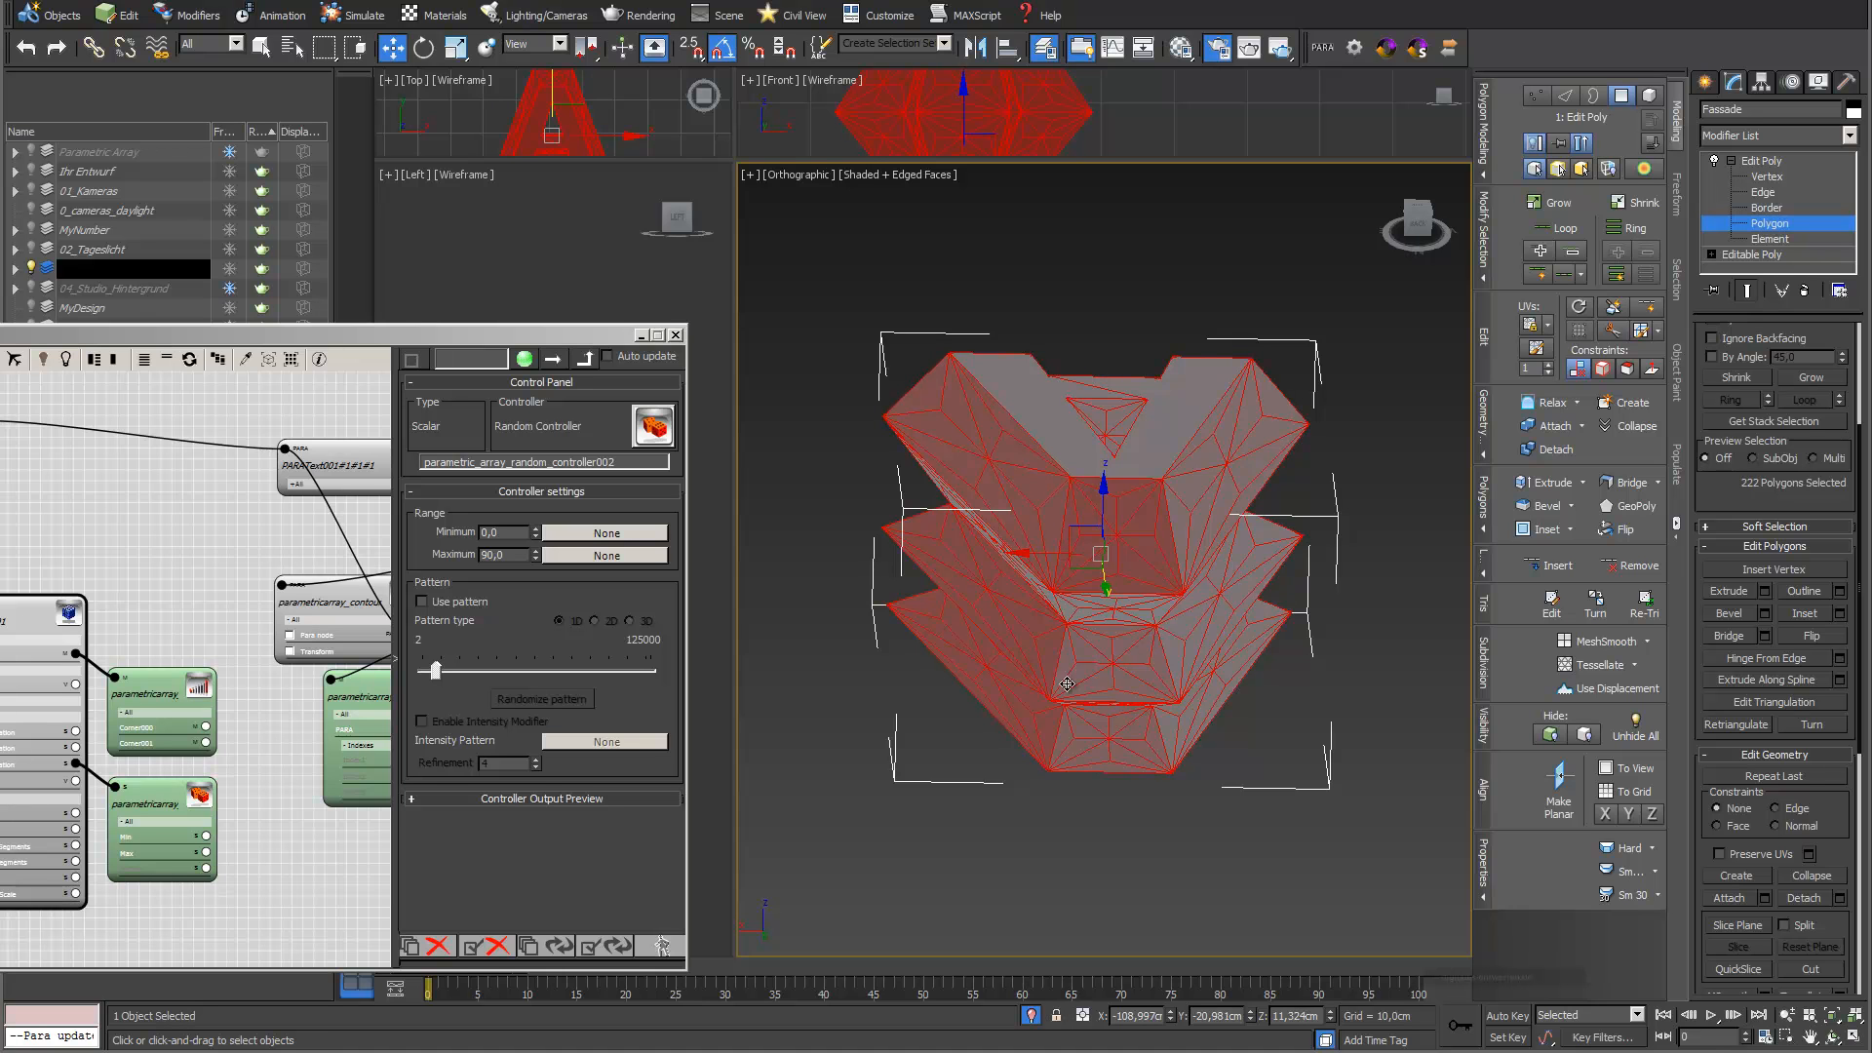
pyautogui.click(1116, 627)
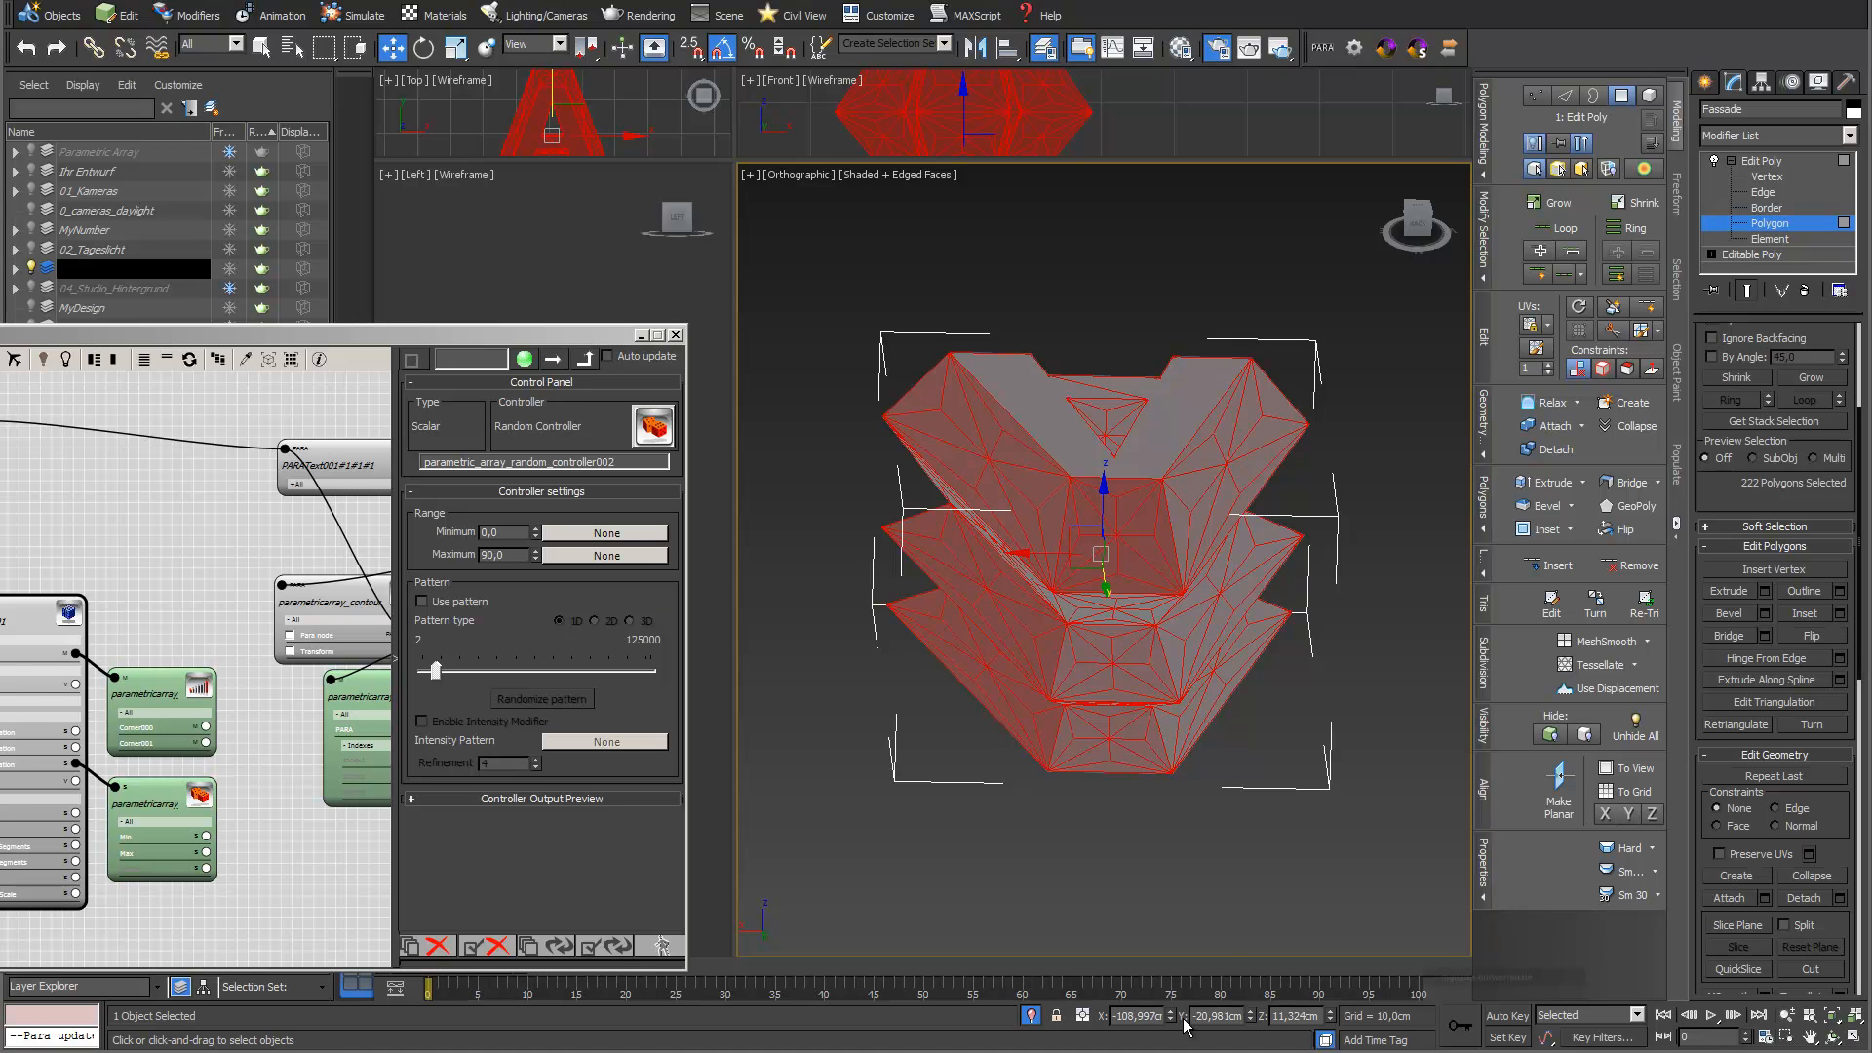
# Add a second Edit Poly modifier to the Fassade object and select all its edges
pyautogui.scroll(5, 1138, 564)
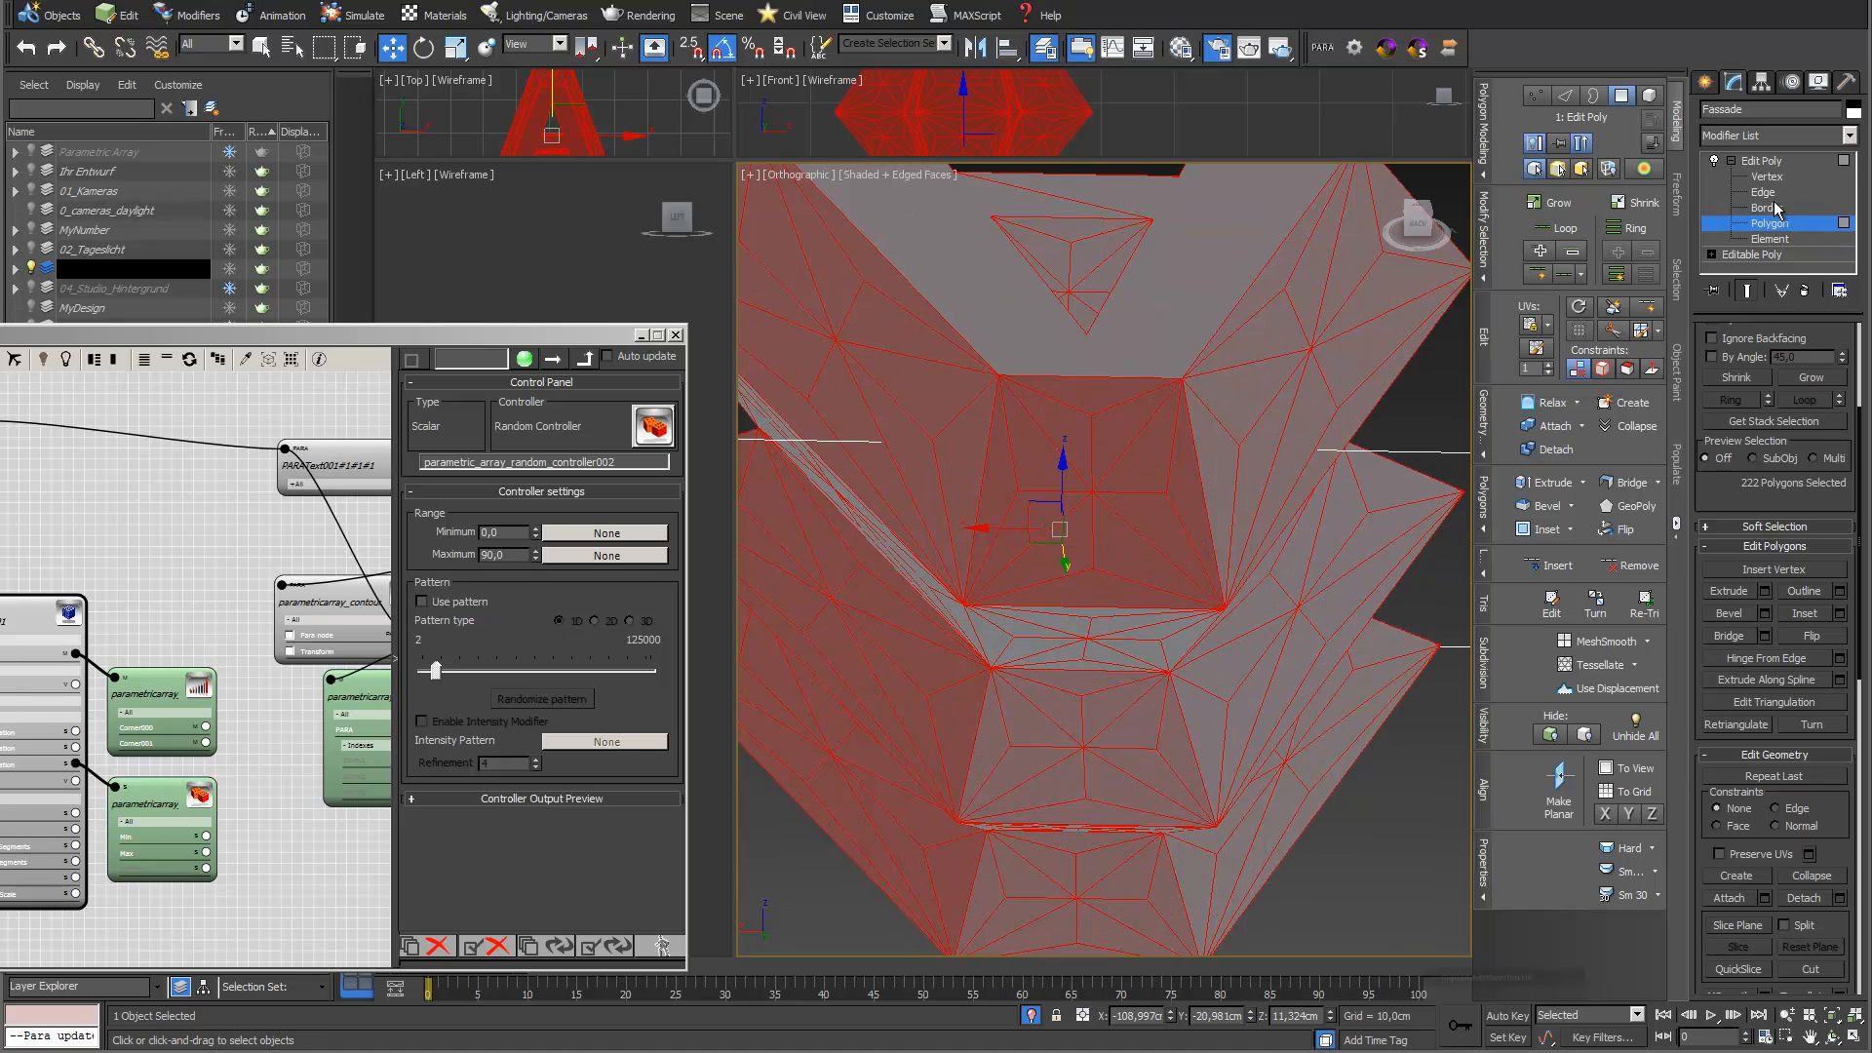
pyautogui.click(1850, 137)
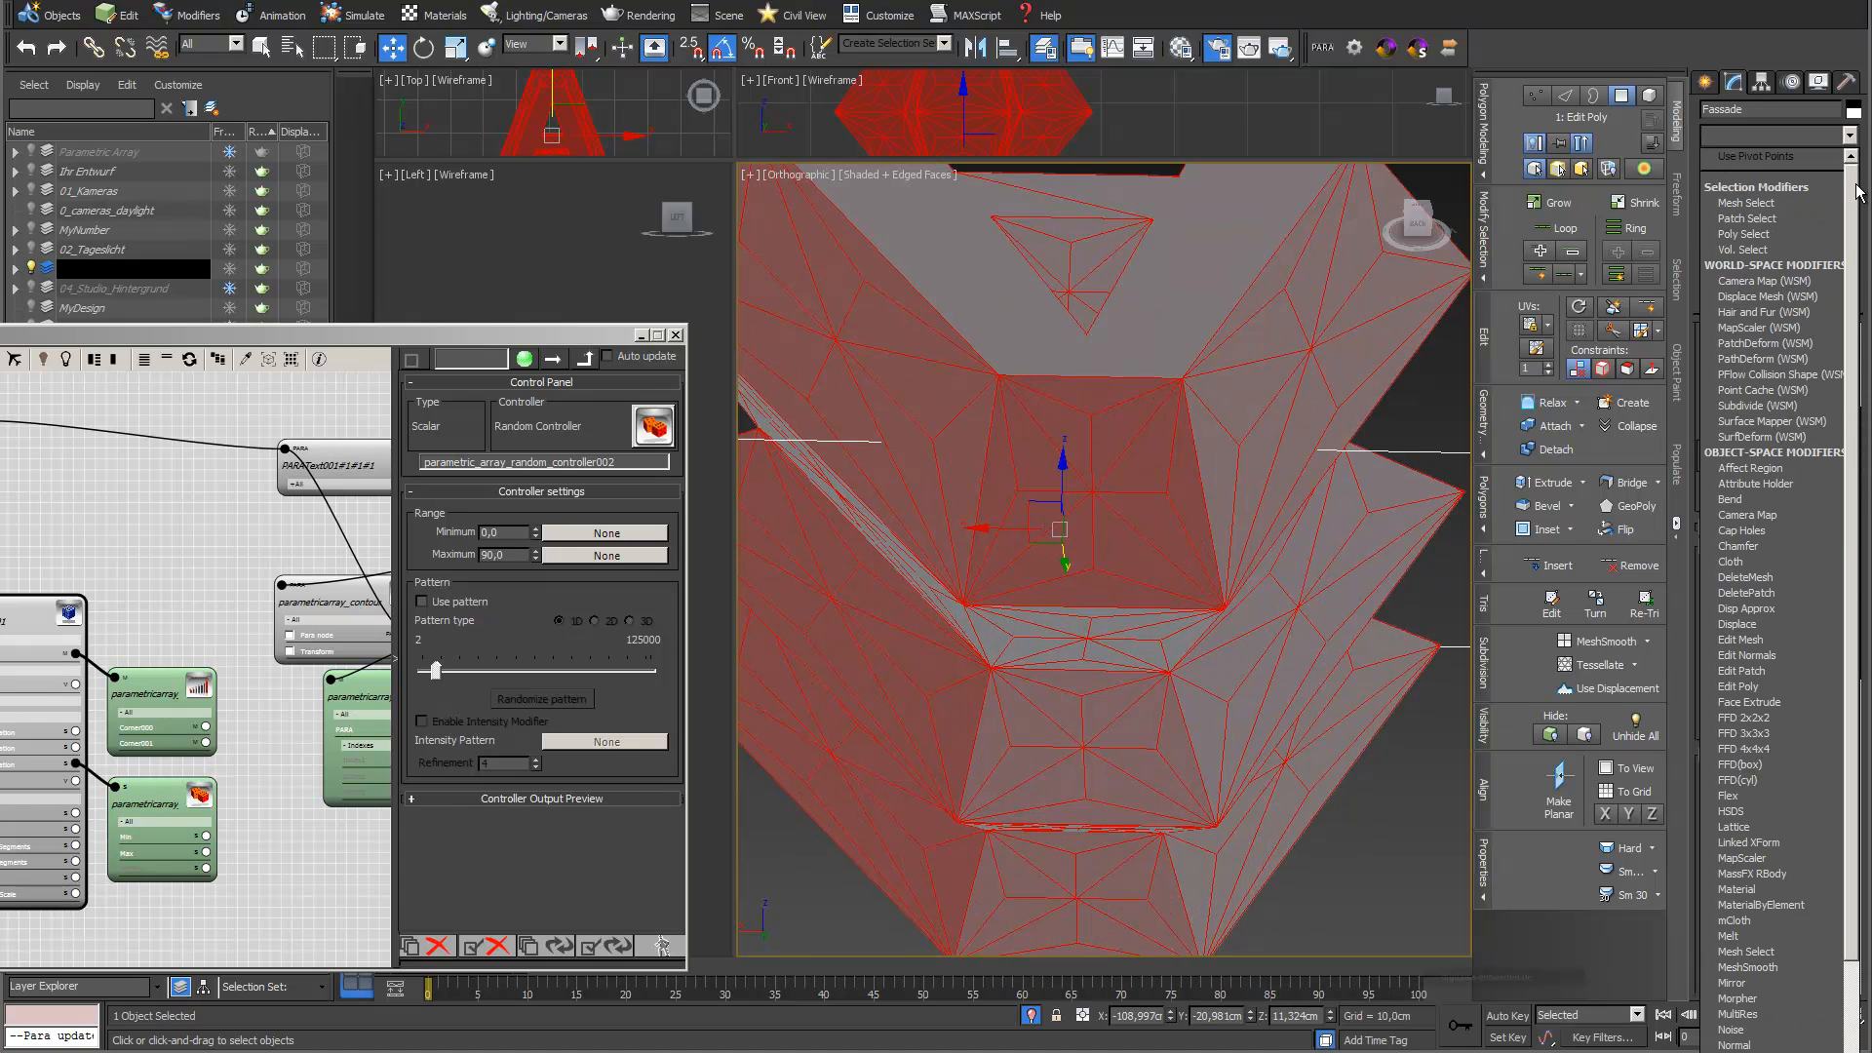
pyautogui.click(1794, 655)
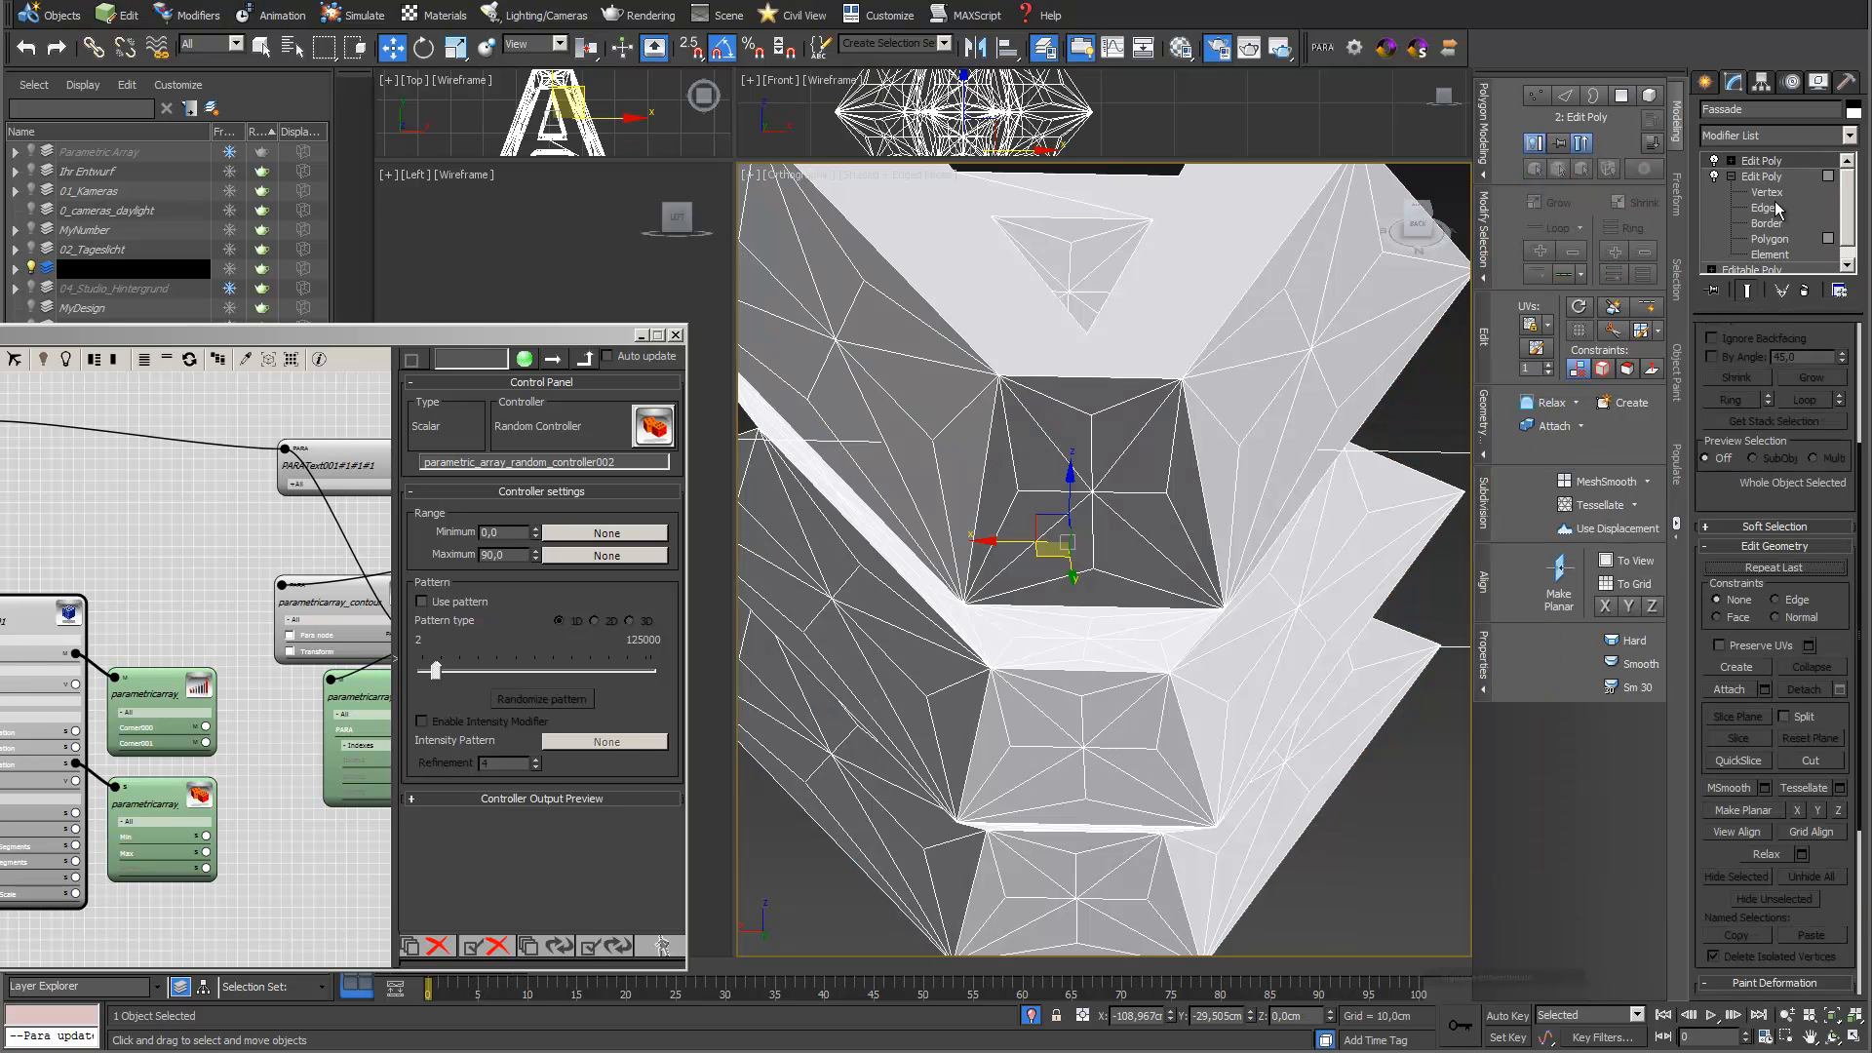
pyautogui.click(1730, 161)
pyautogui.click(1763, 192)
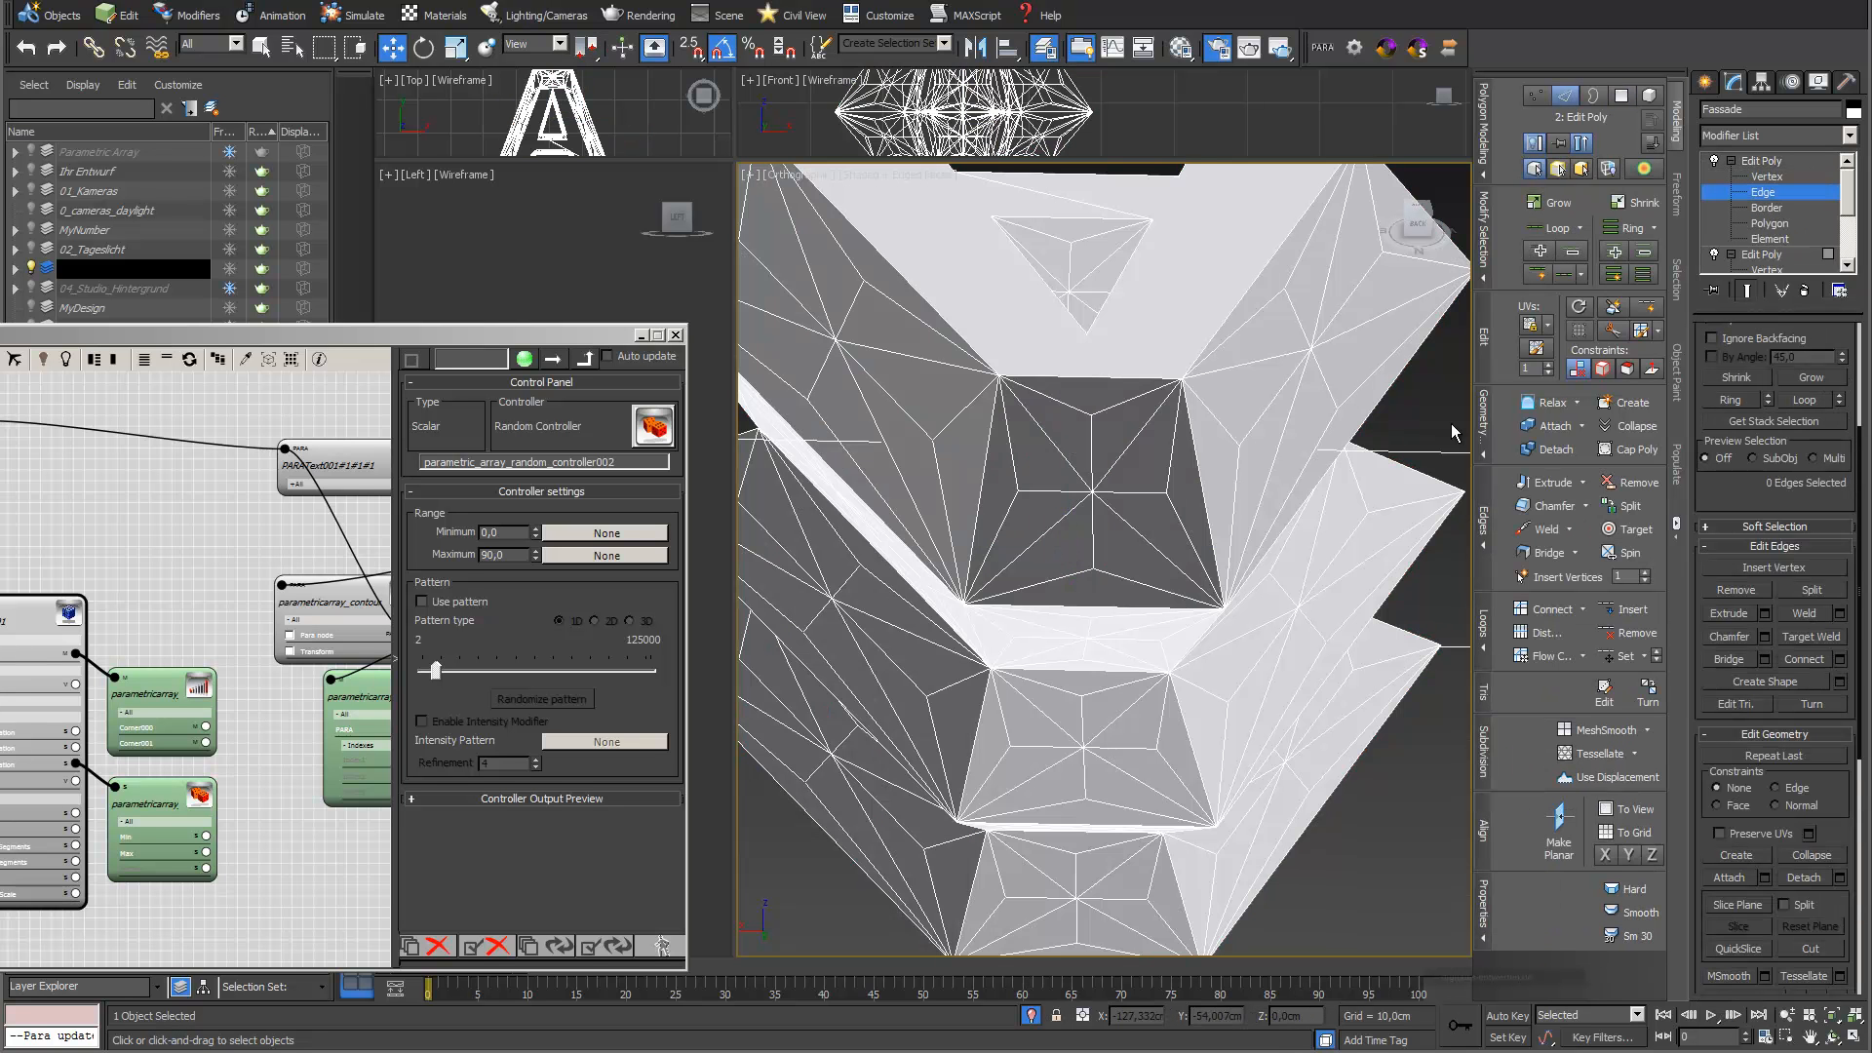
pyautogui.hotkey('ctrl', 'a')
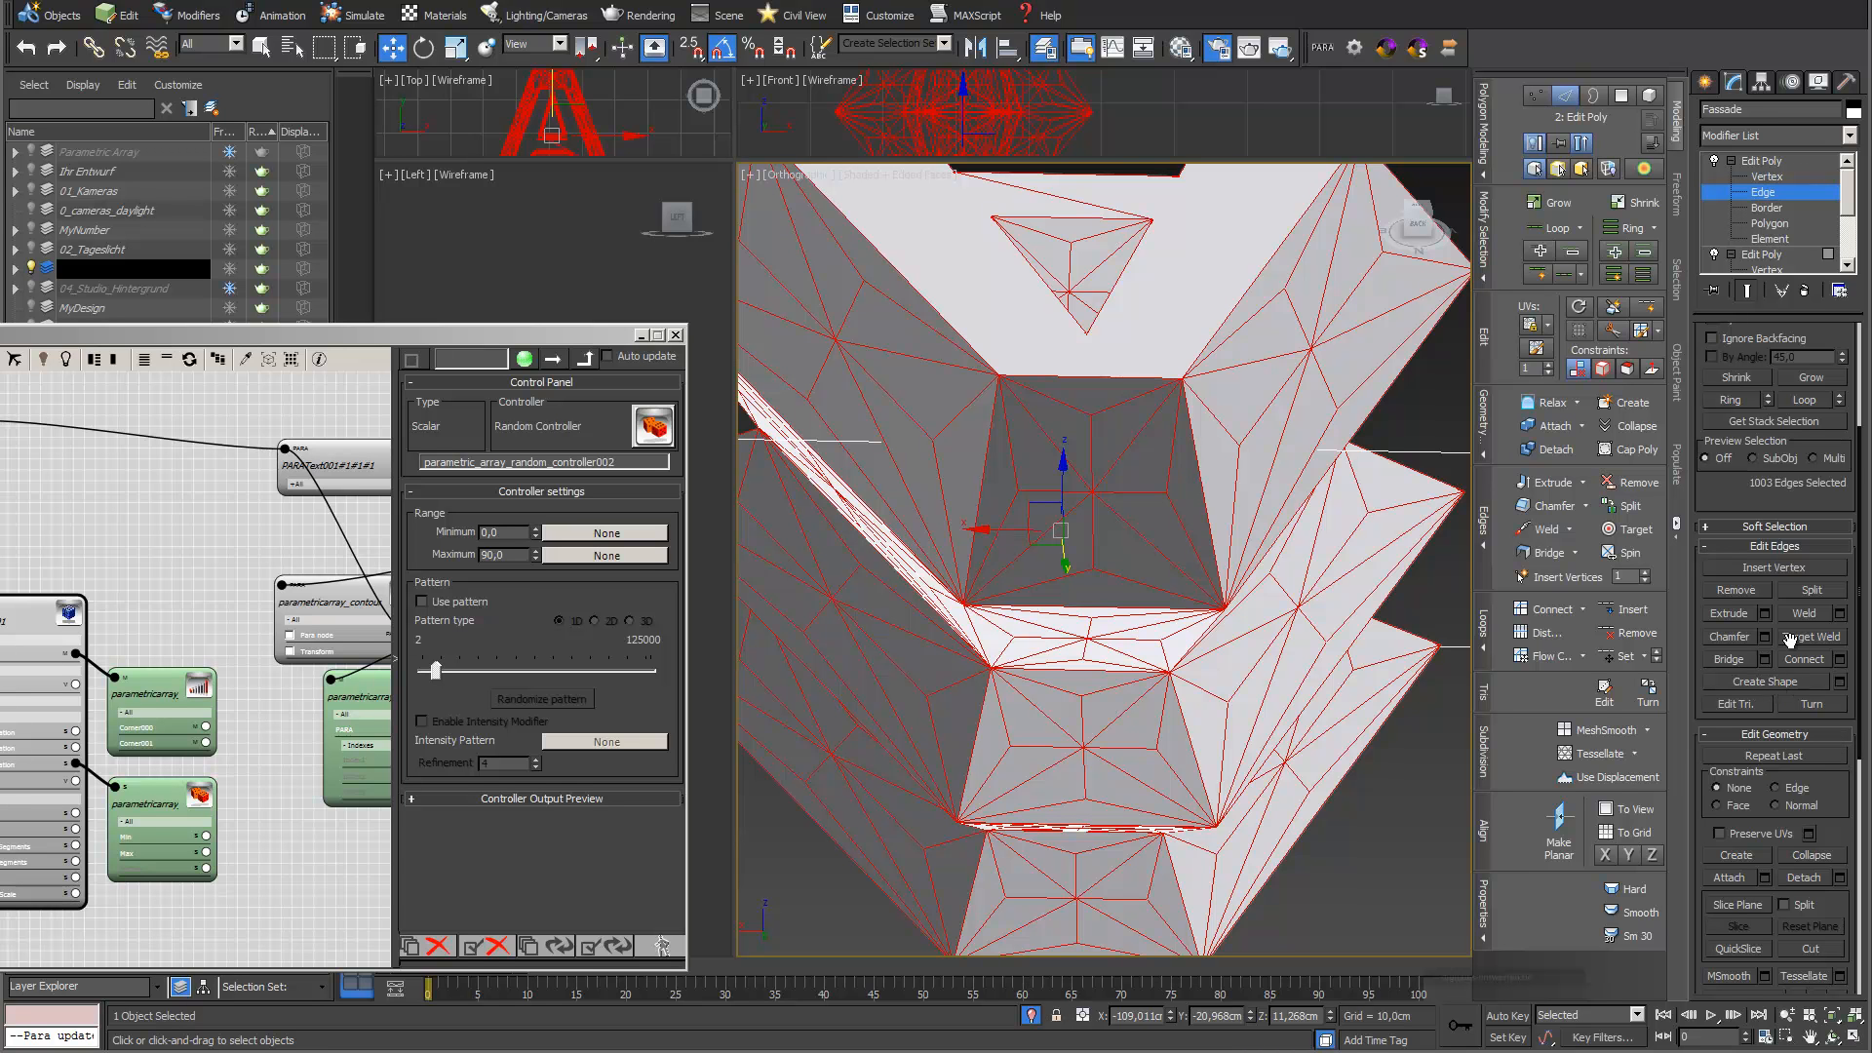
# Create a Linear shape named WindowStructure from the selected edges and select the new spline
pyautogui.click(1841, 683)
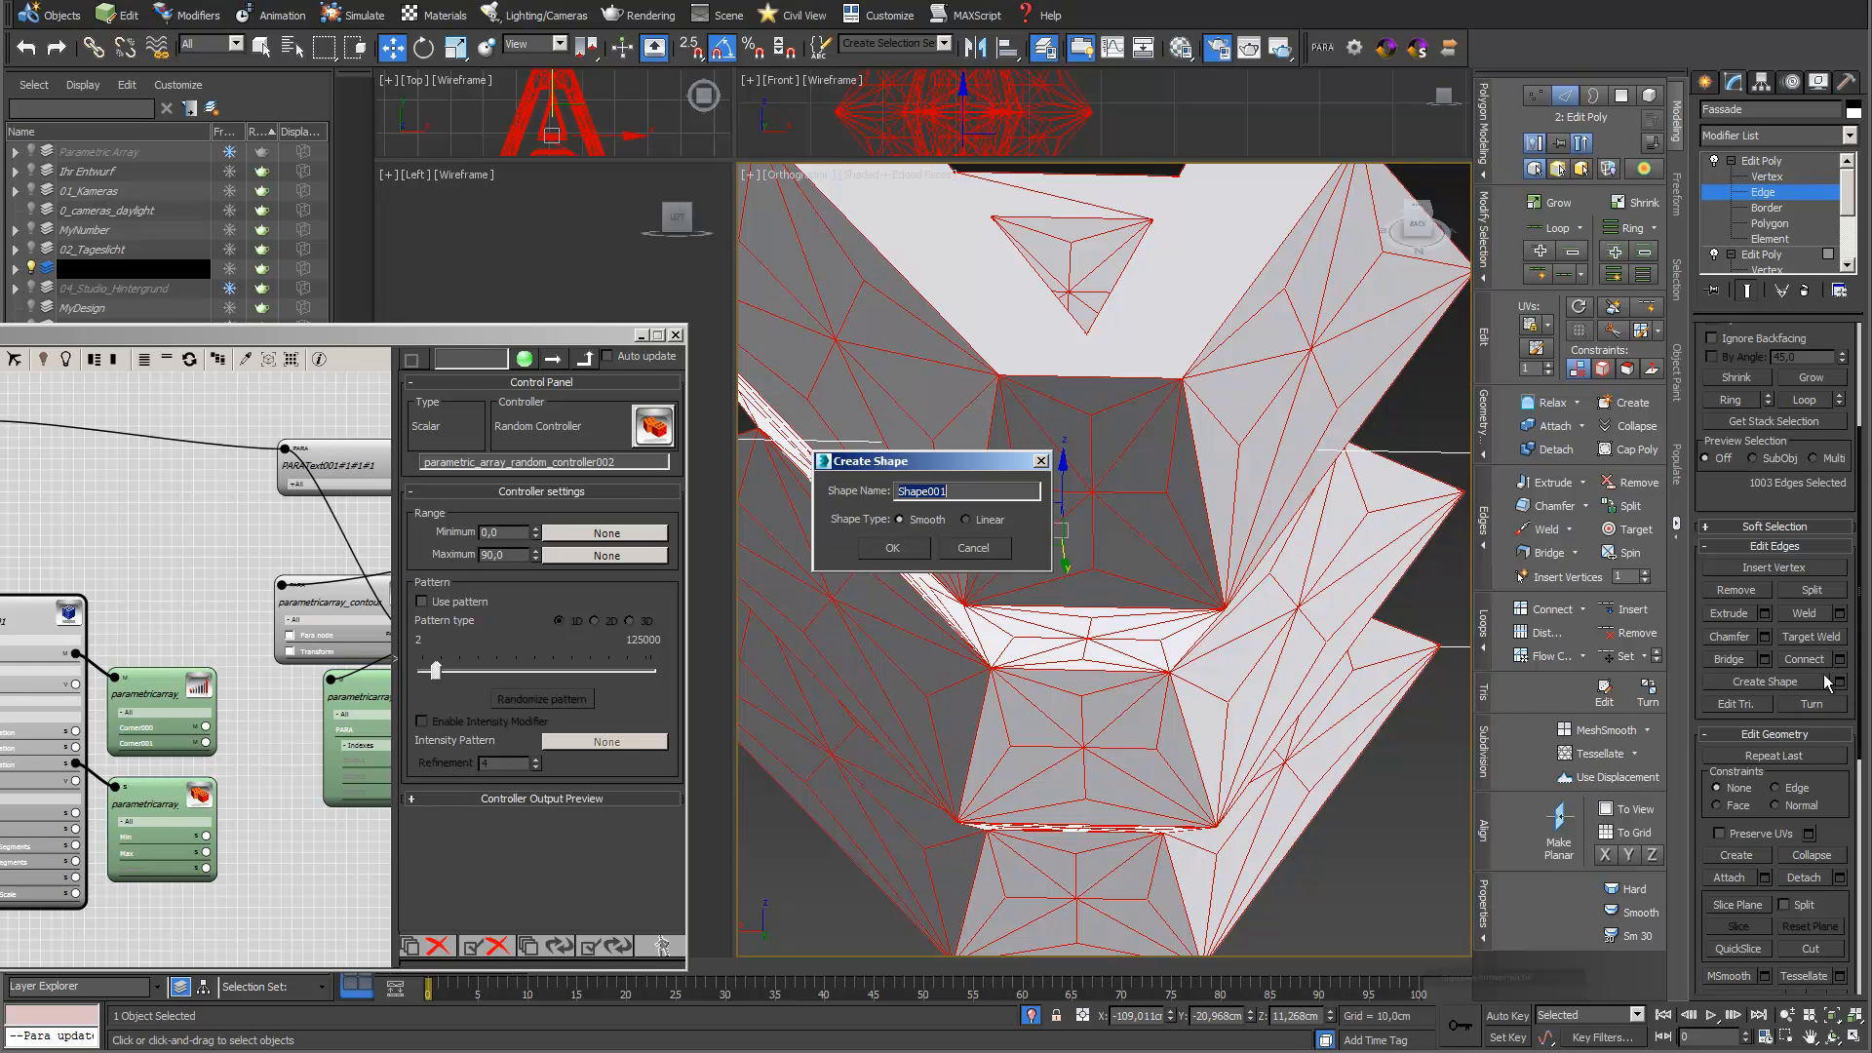
pyautogui.click(966, 521)
pyautogui.write('WindowStructure')
pyautogui.click(898, 551)
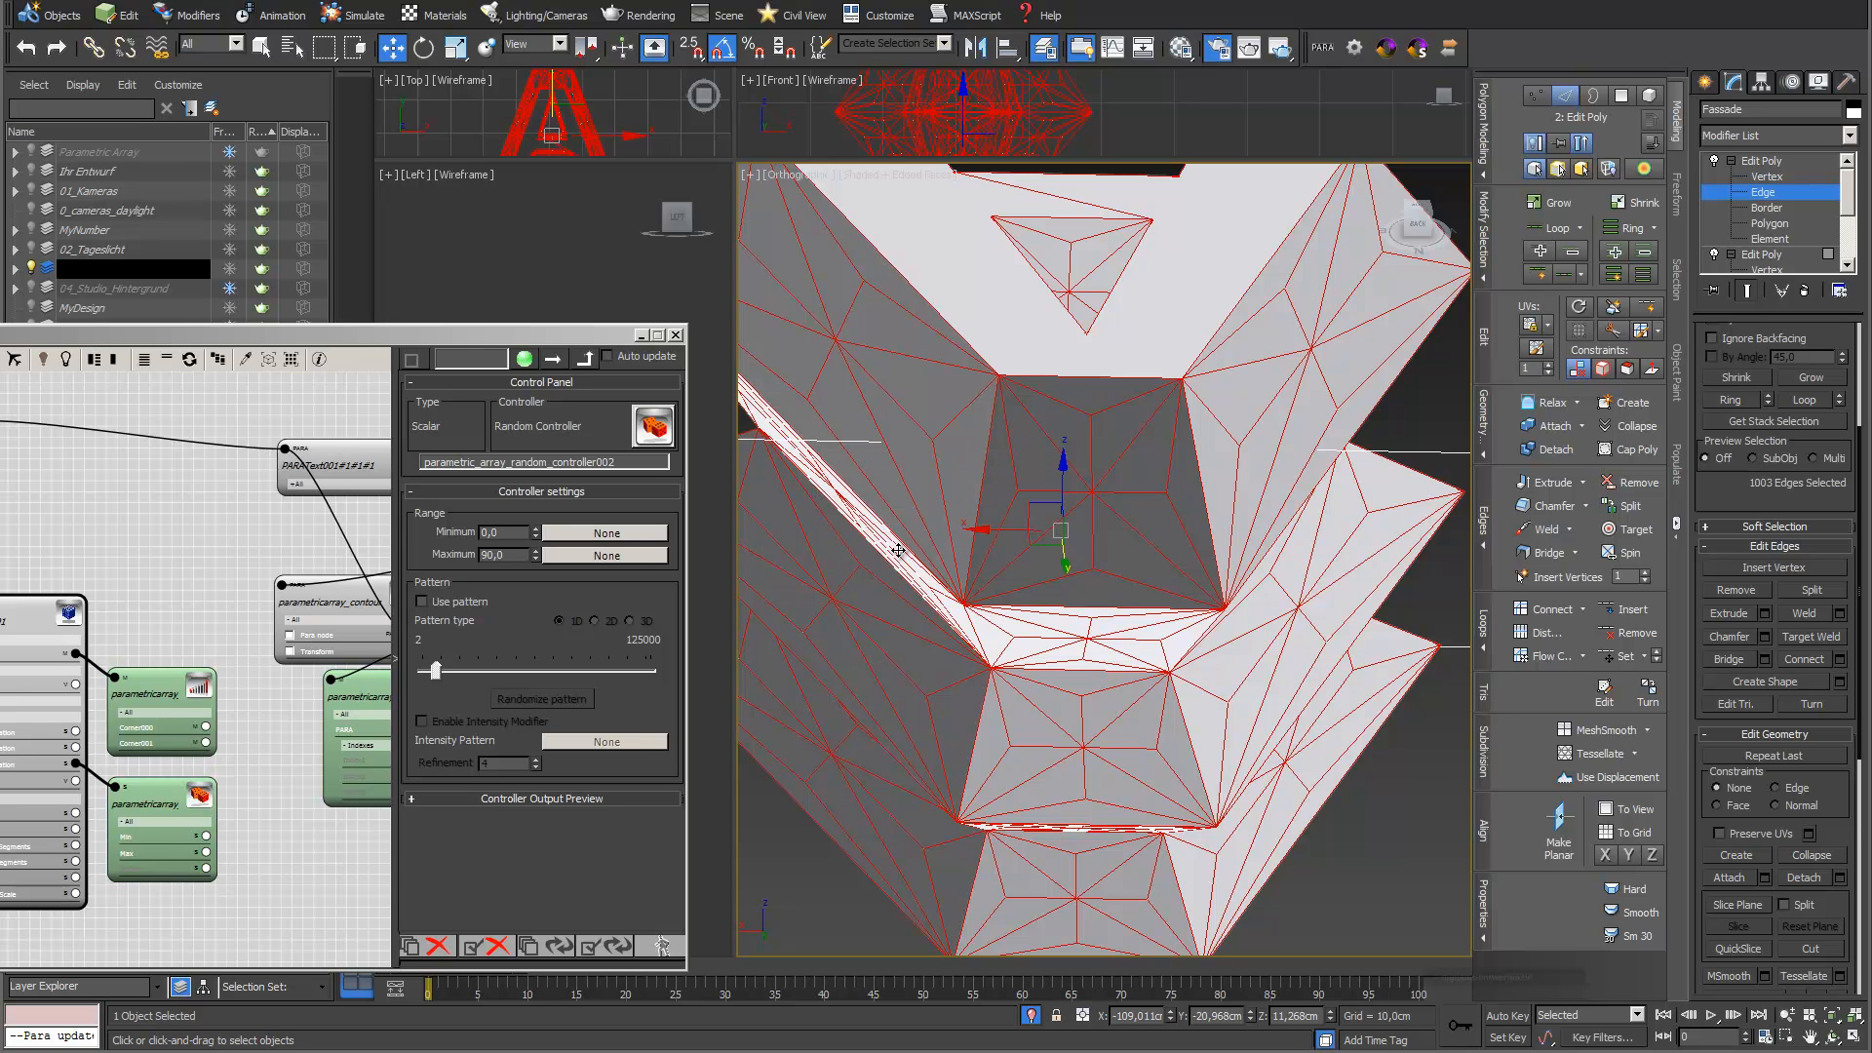
pyautogui.click(1792, 164)
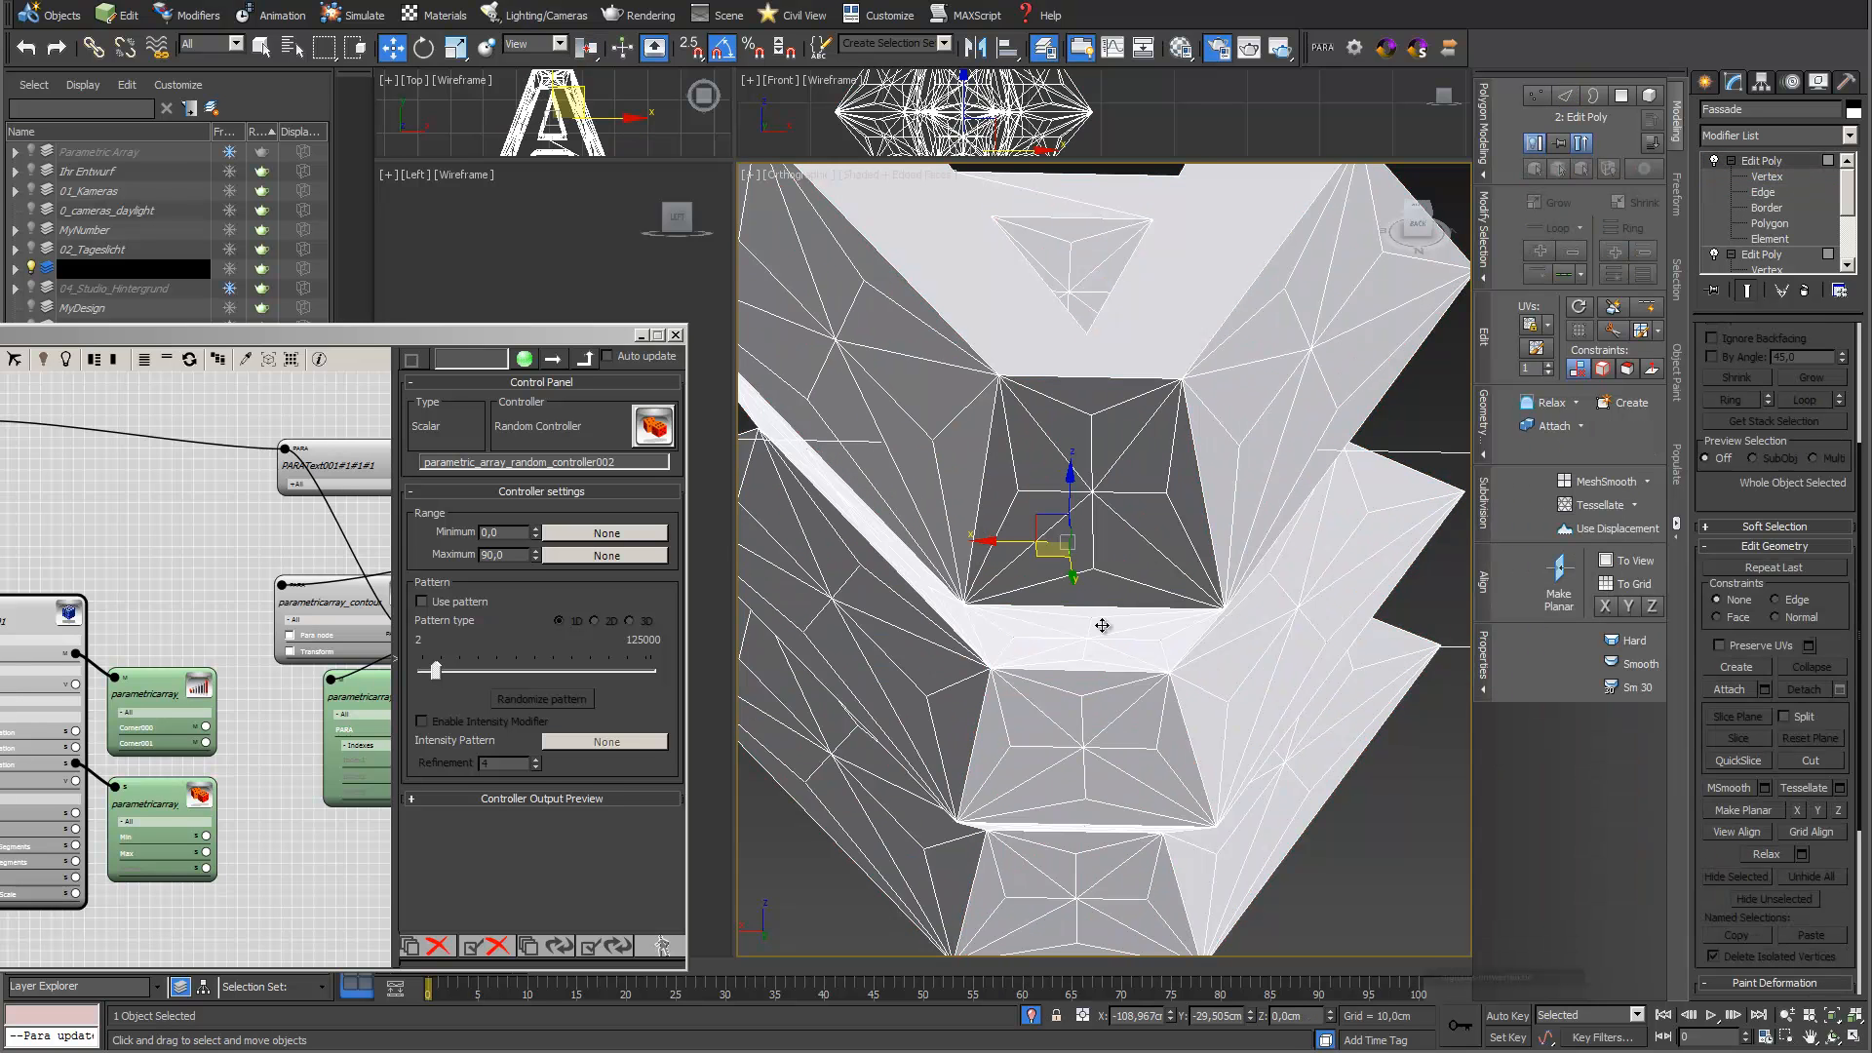
pyautogui.click(1111, 575)
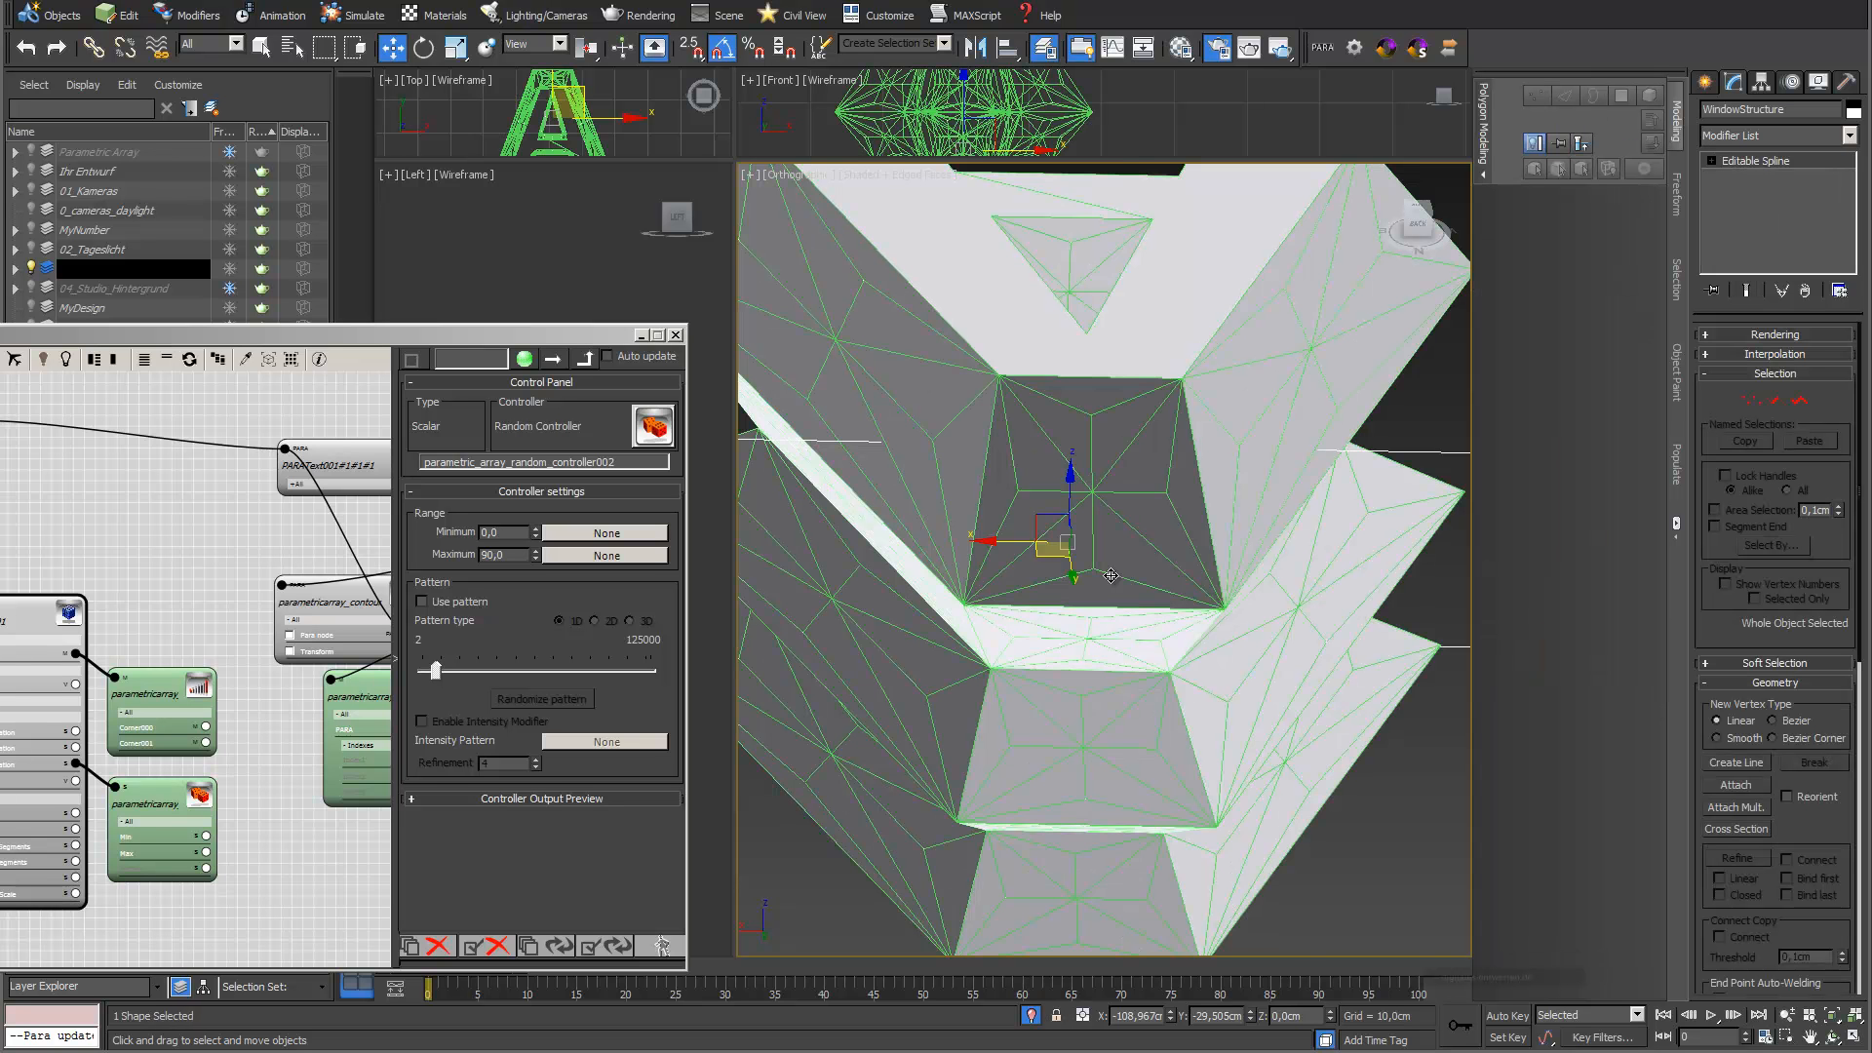
# End the current isolation and isolate the WindowStructure spline on its own
pyautogui.click(1032, 1016)
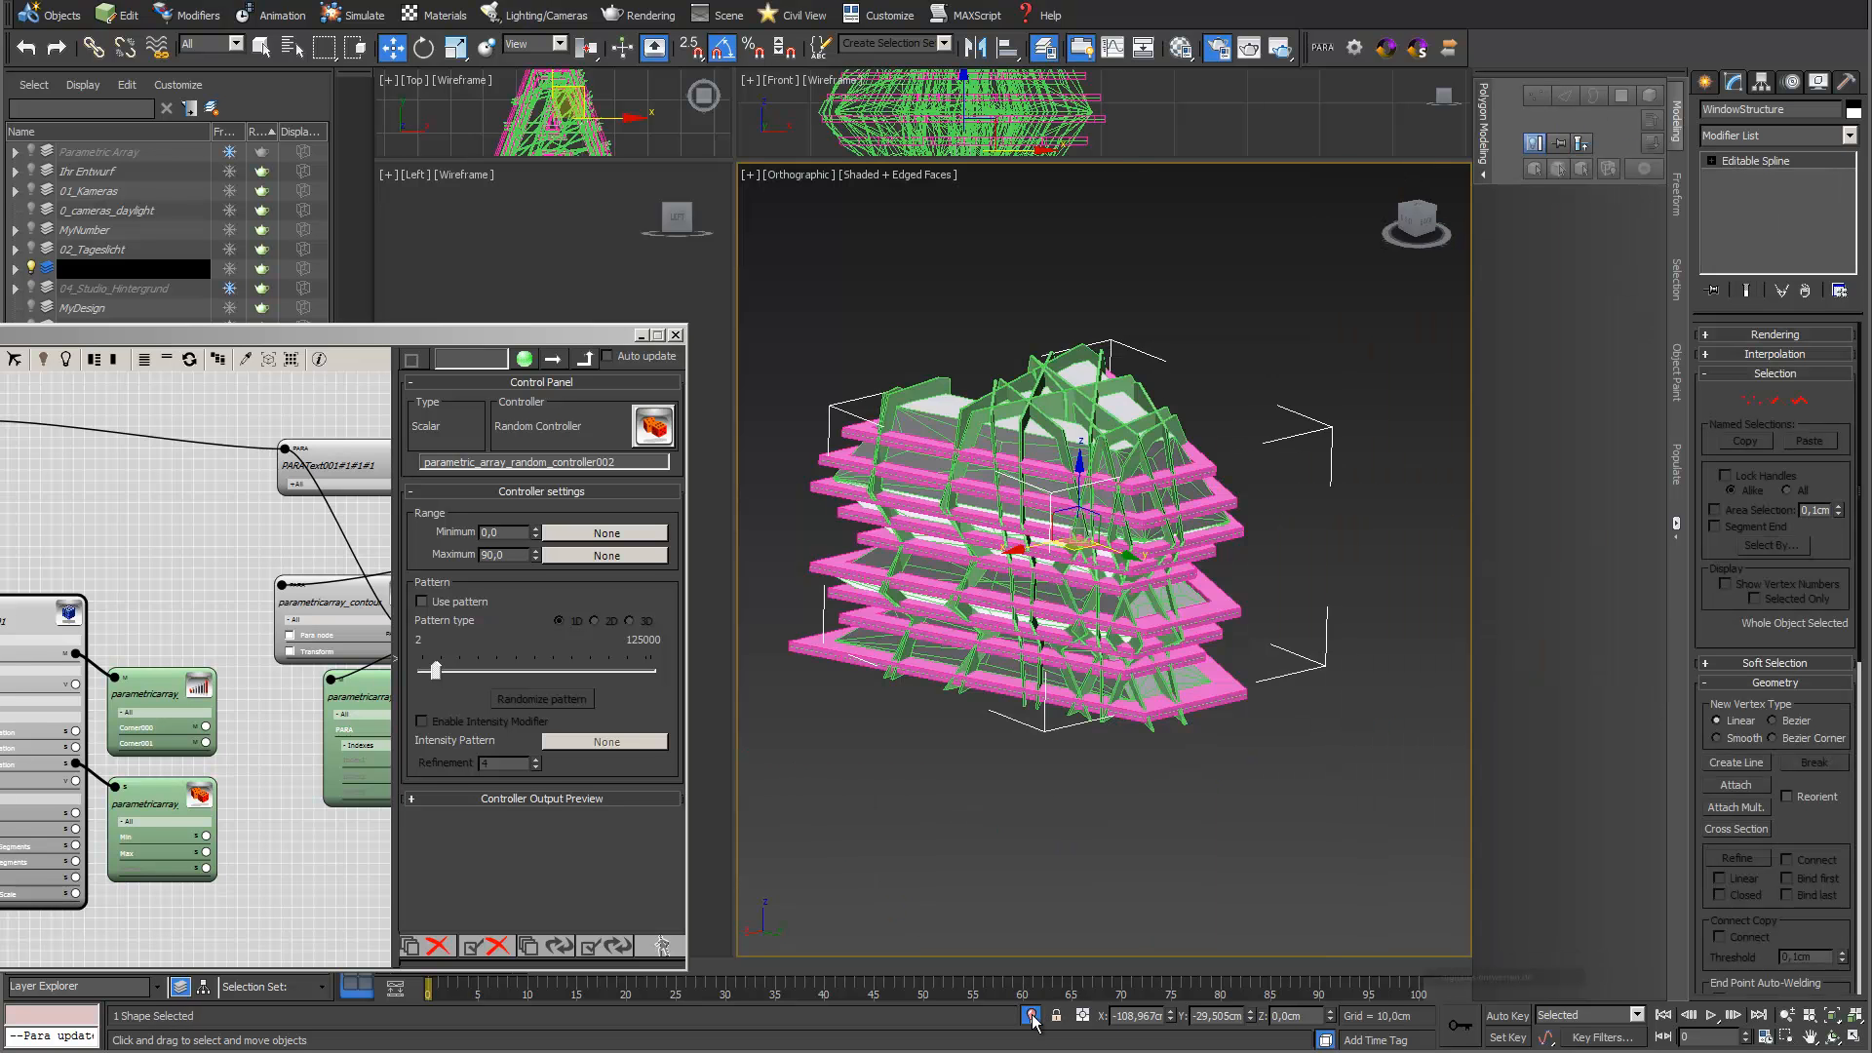
pyautogui.moveTo(1131, 488); pyautogui.dragTo(1156, 484, button='middle')
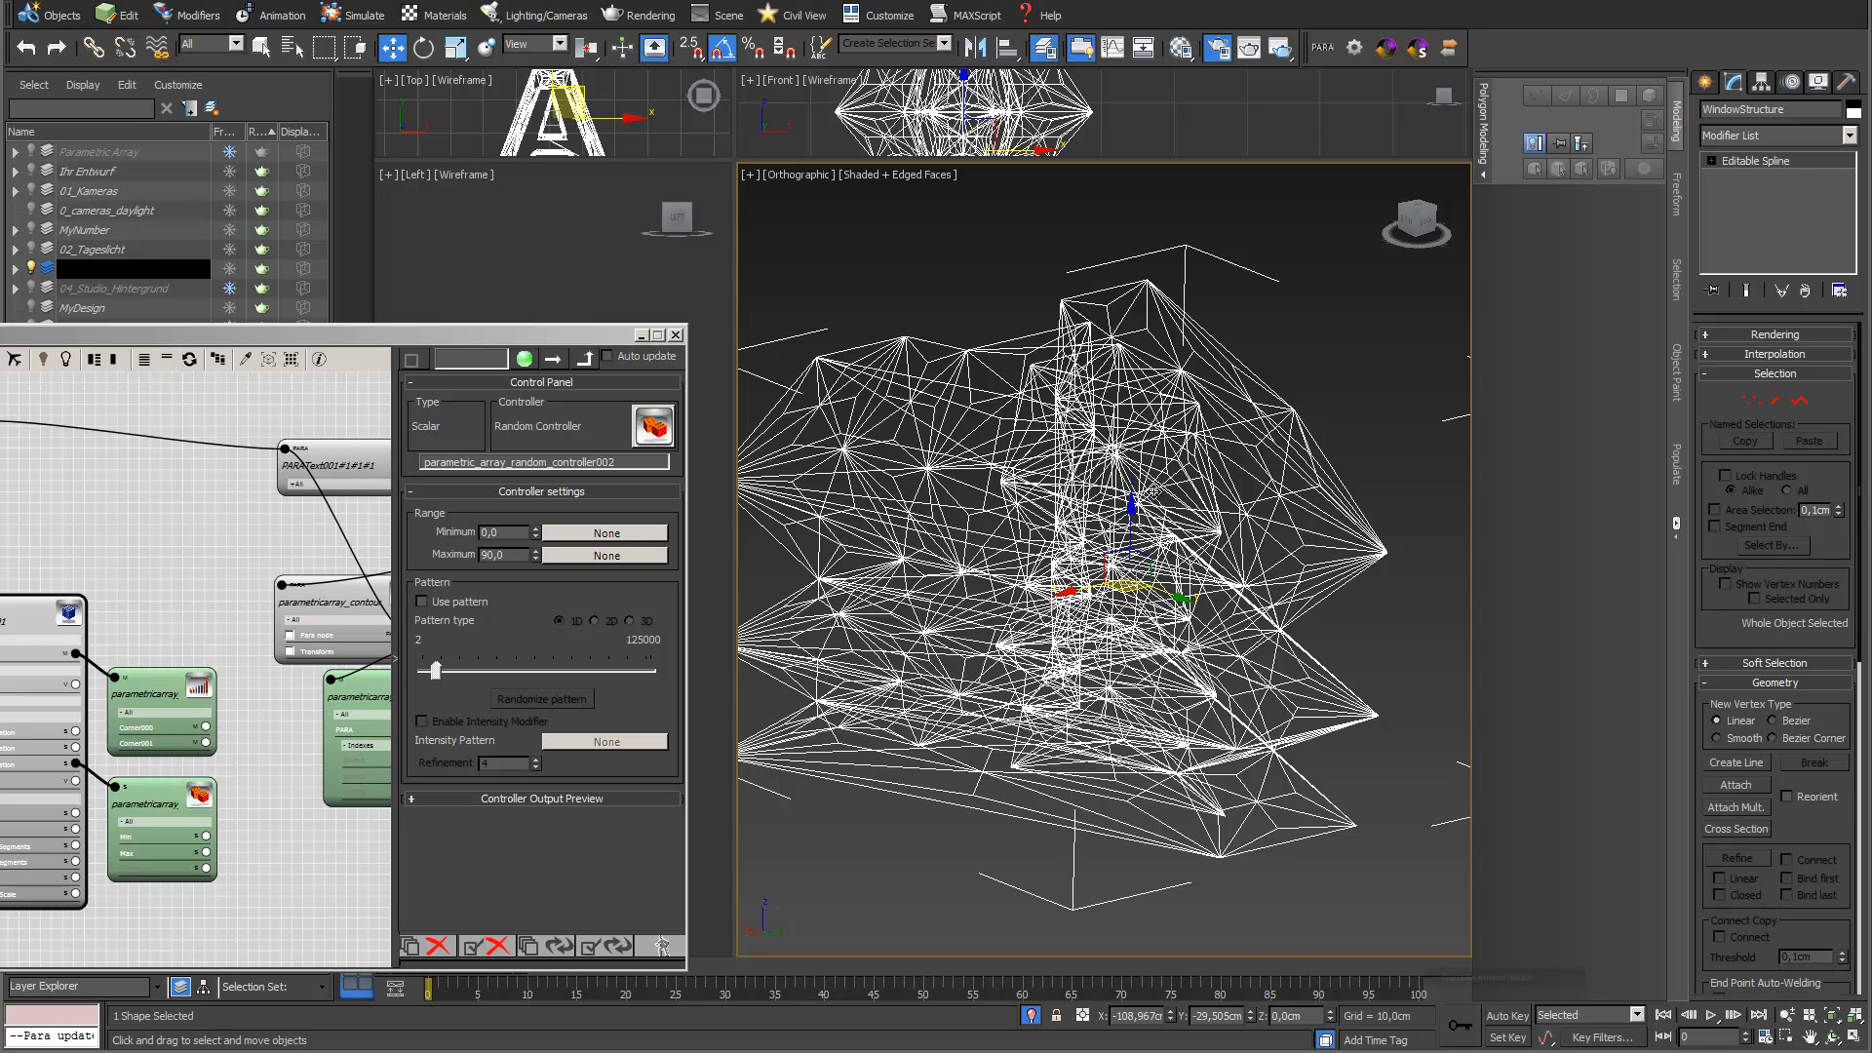
pyautogui.scroll(4, 1114, 411)
pyautogui.moveTo(1114, 411); pyautogui.dragTo(1108, 543, button='middle')
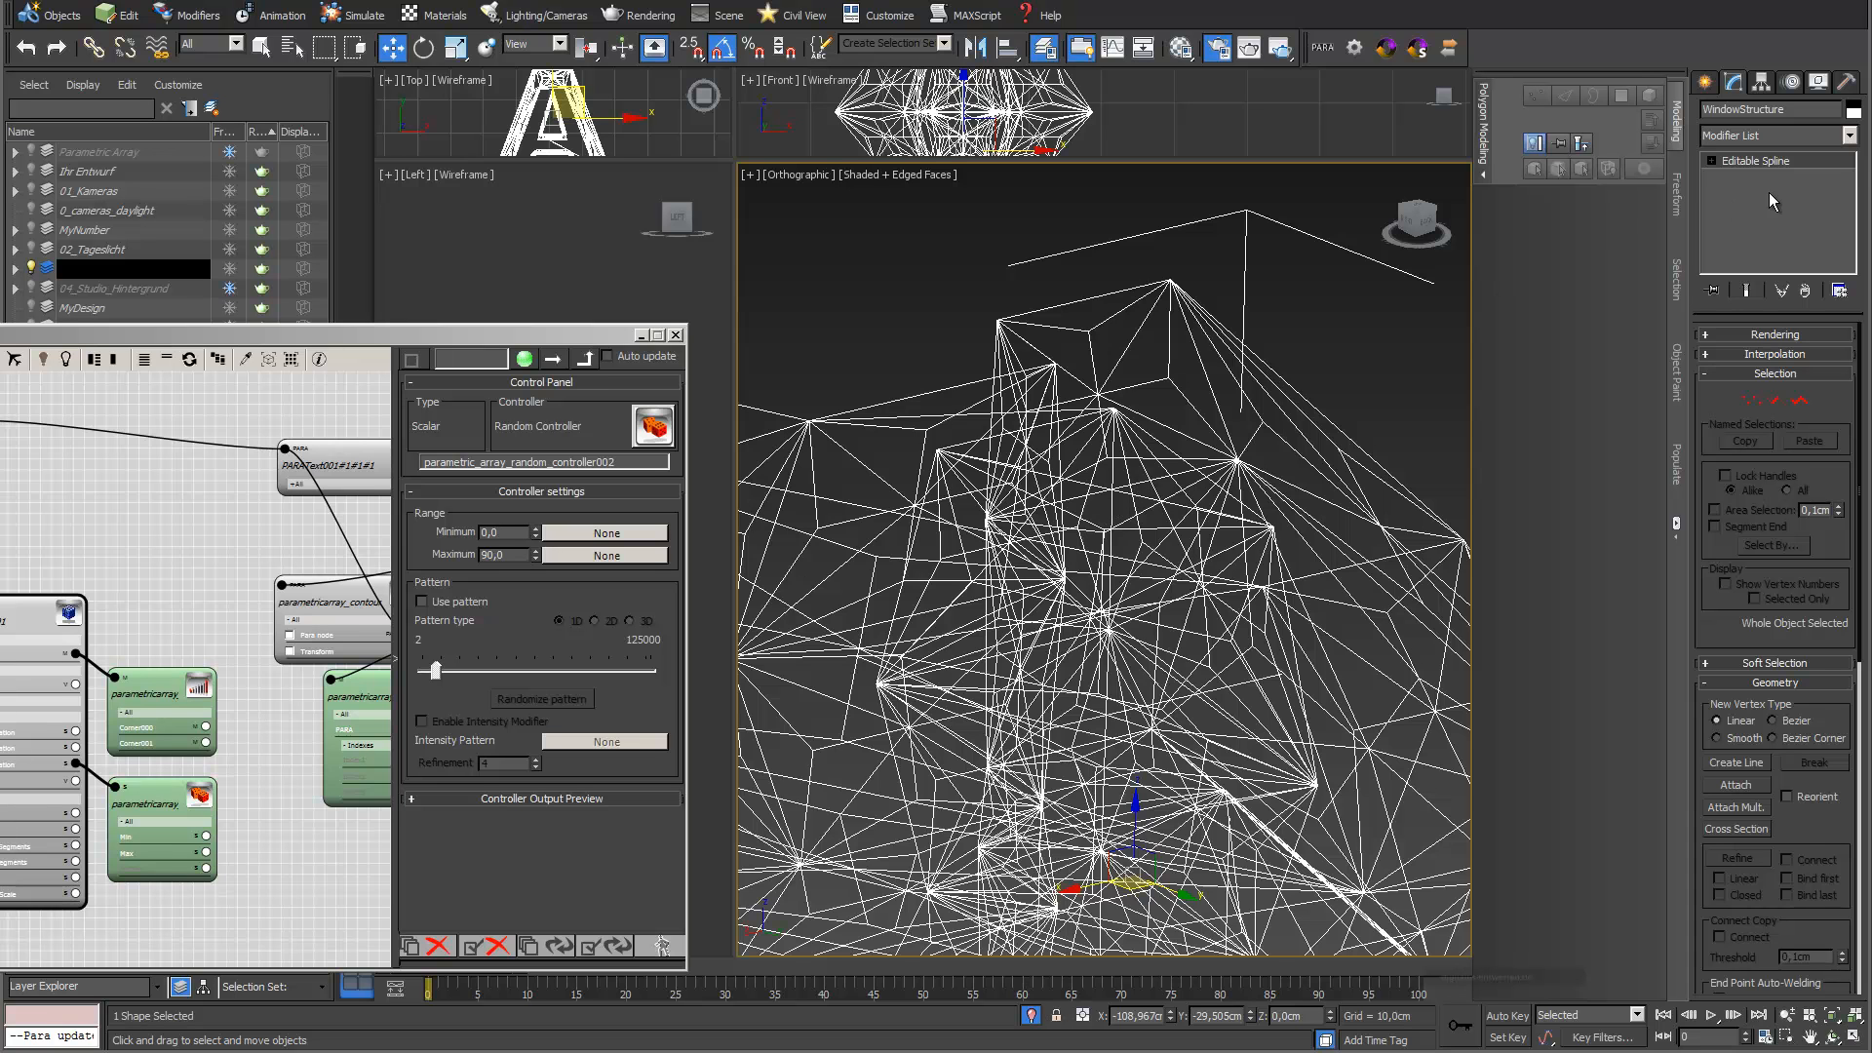
# Add a Sweep modifier to the WindowStructure spline
pyautogui.click(1850, 135)
pyautogui.scroll(-10, 1775, 390)
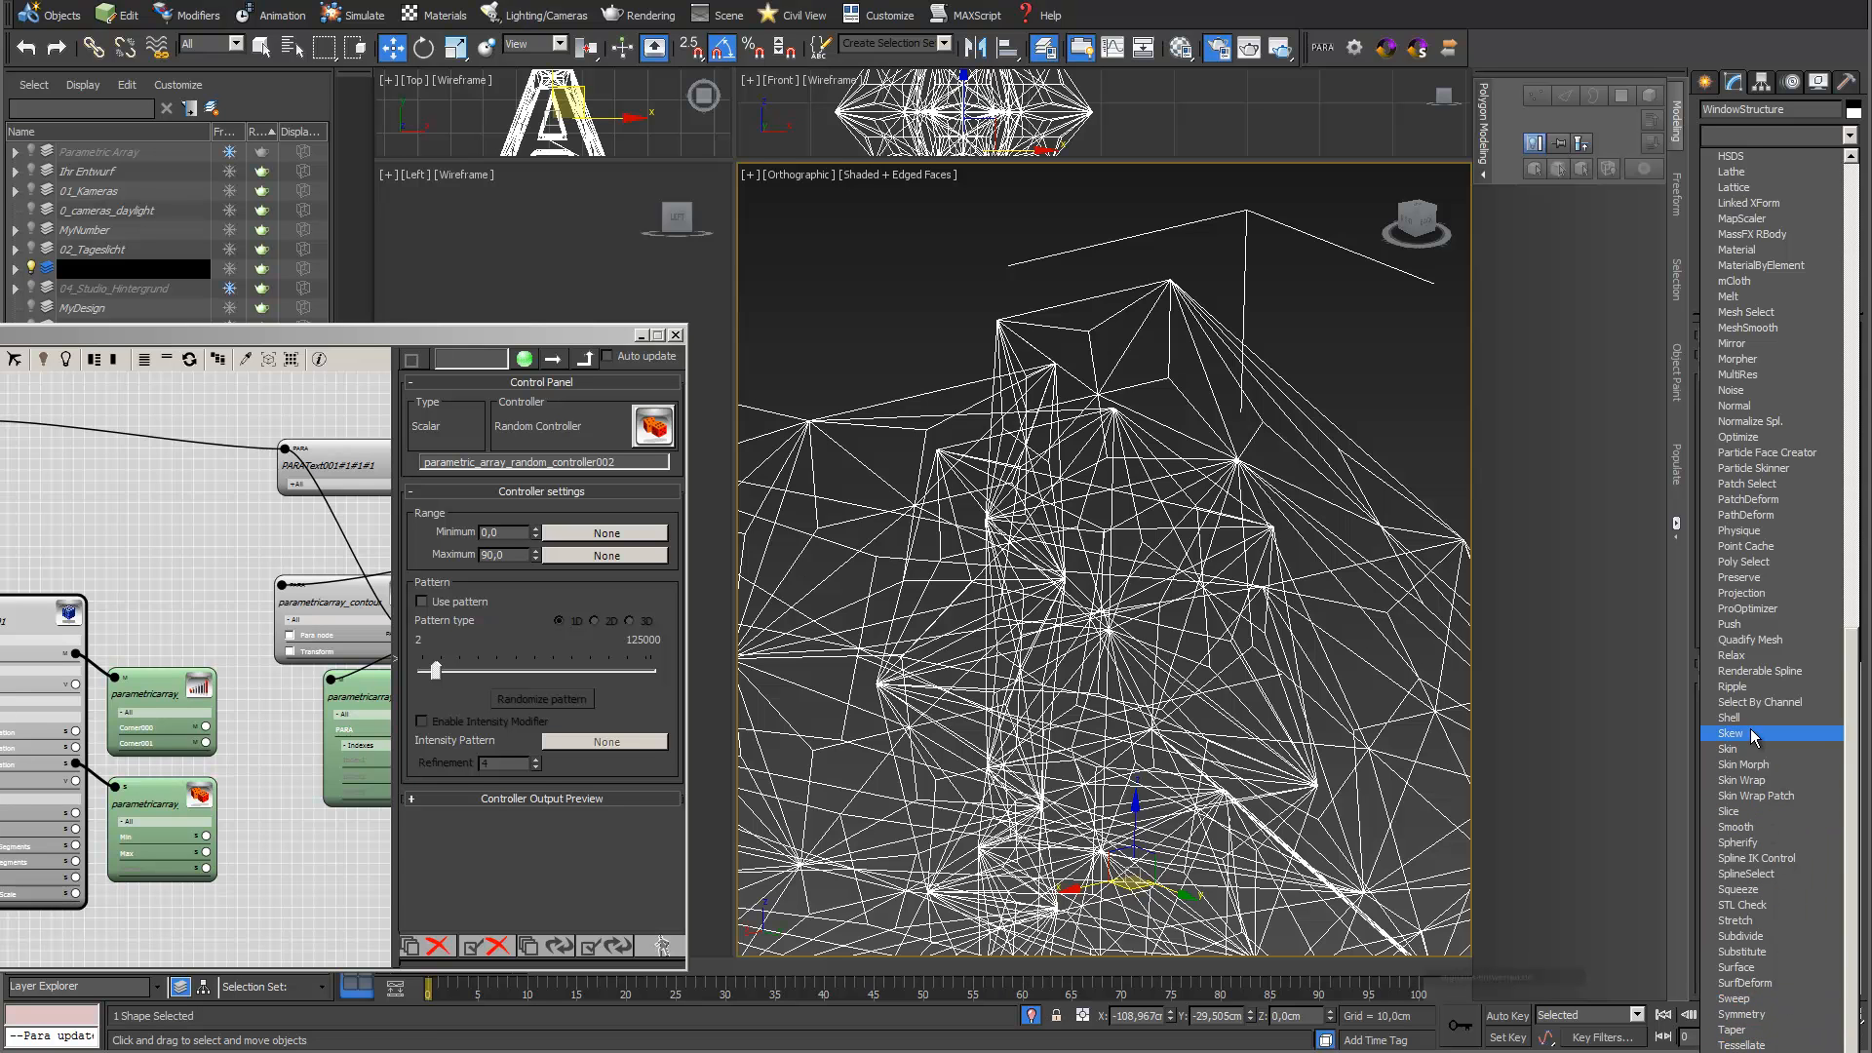
pyautogui.click(1785, 997)
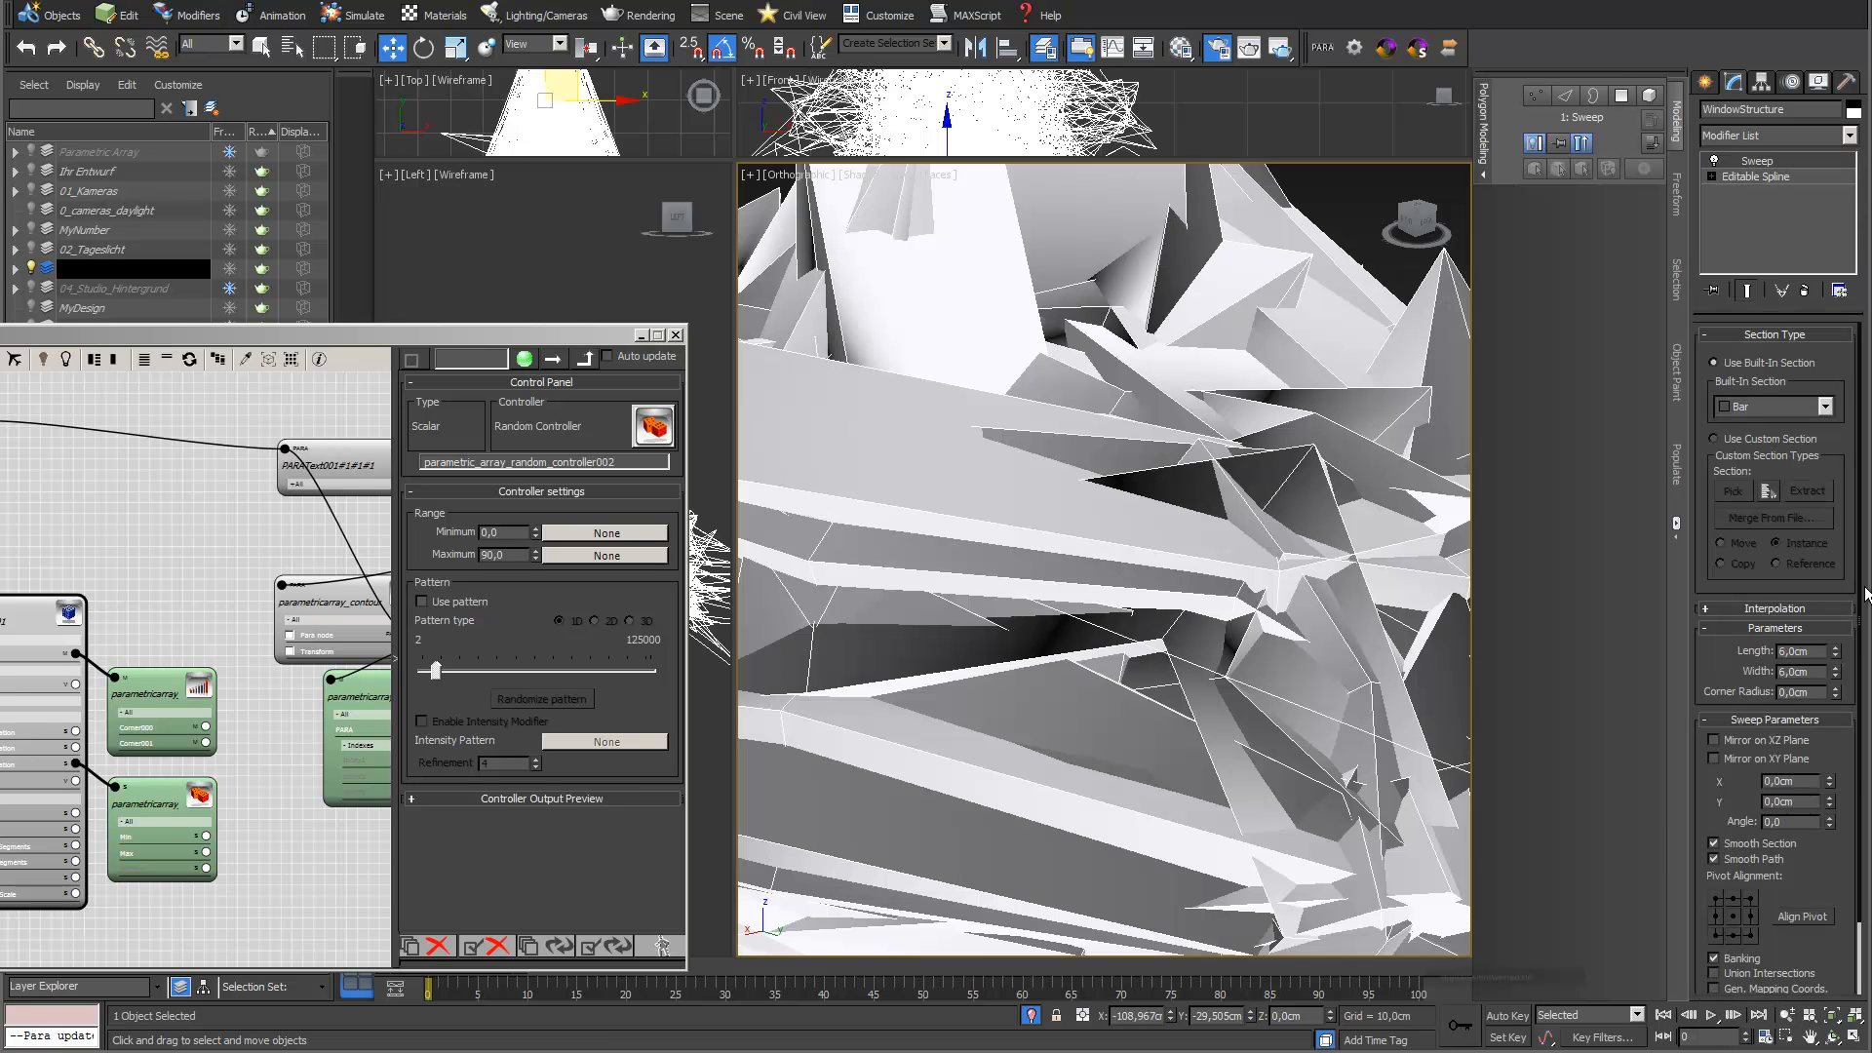
# Set the length and width of the sweep's Bar section to 0,1 cm
pyautogui.moveTo(1835, 656); pyautogui.dragTo(1833, 781)
pyautogui.moveTo(1816, 671); pyautogui.dragTo(1680, 673)
pyautogui.write('0')
pyautogui.press('Return')
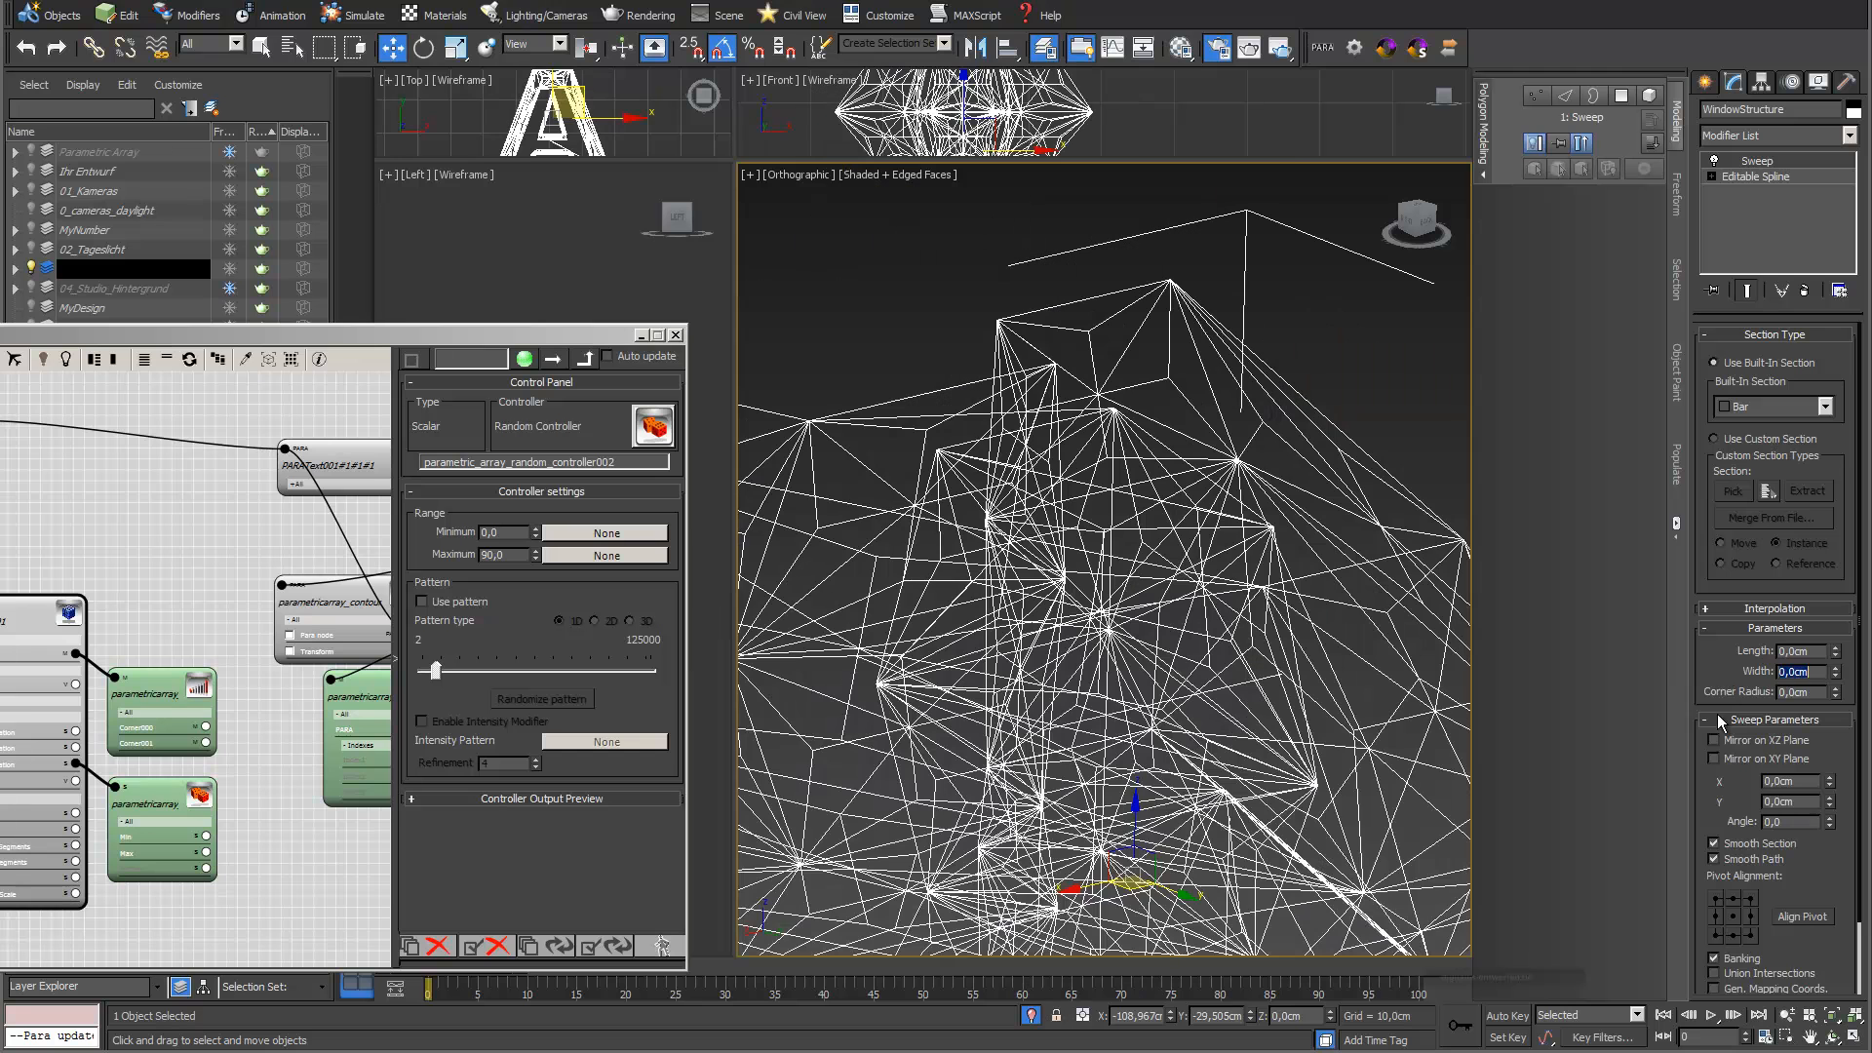
pyautogui.moveTo(1817, 651); pyautogui.dragTo(1790, 651)
pyautogui.write('1')
pyautogui.press('Return')
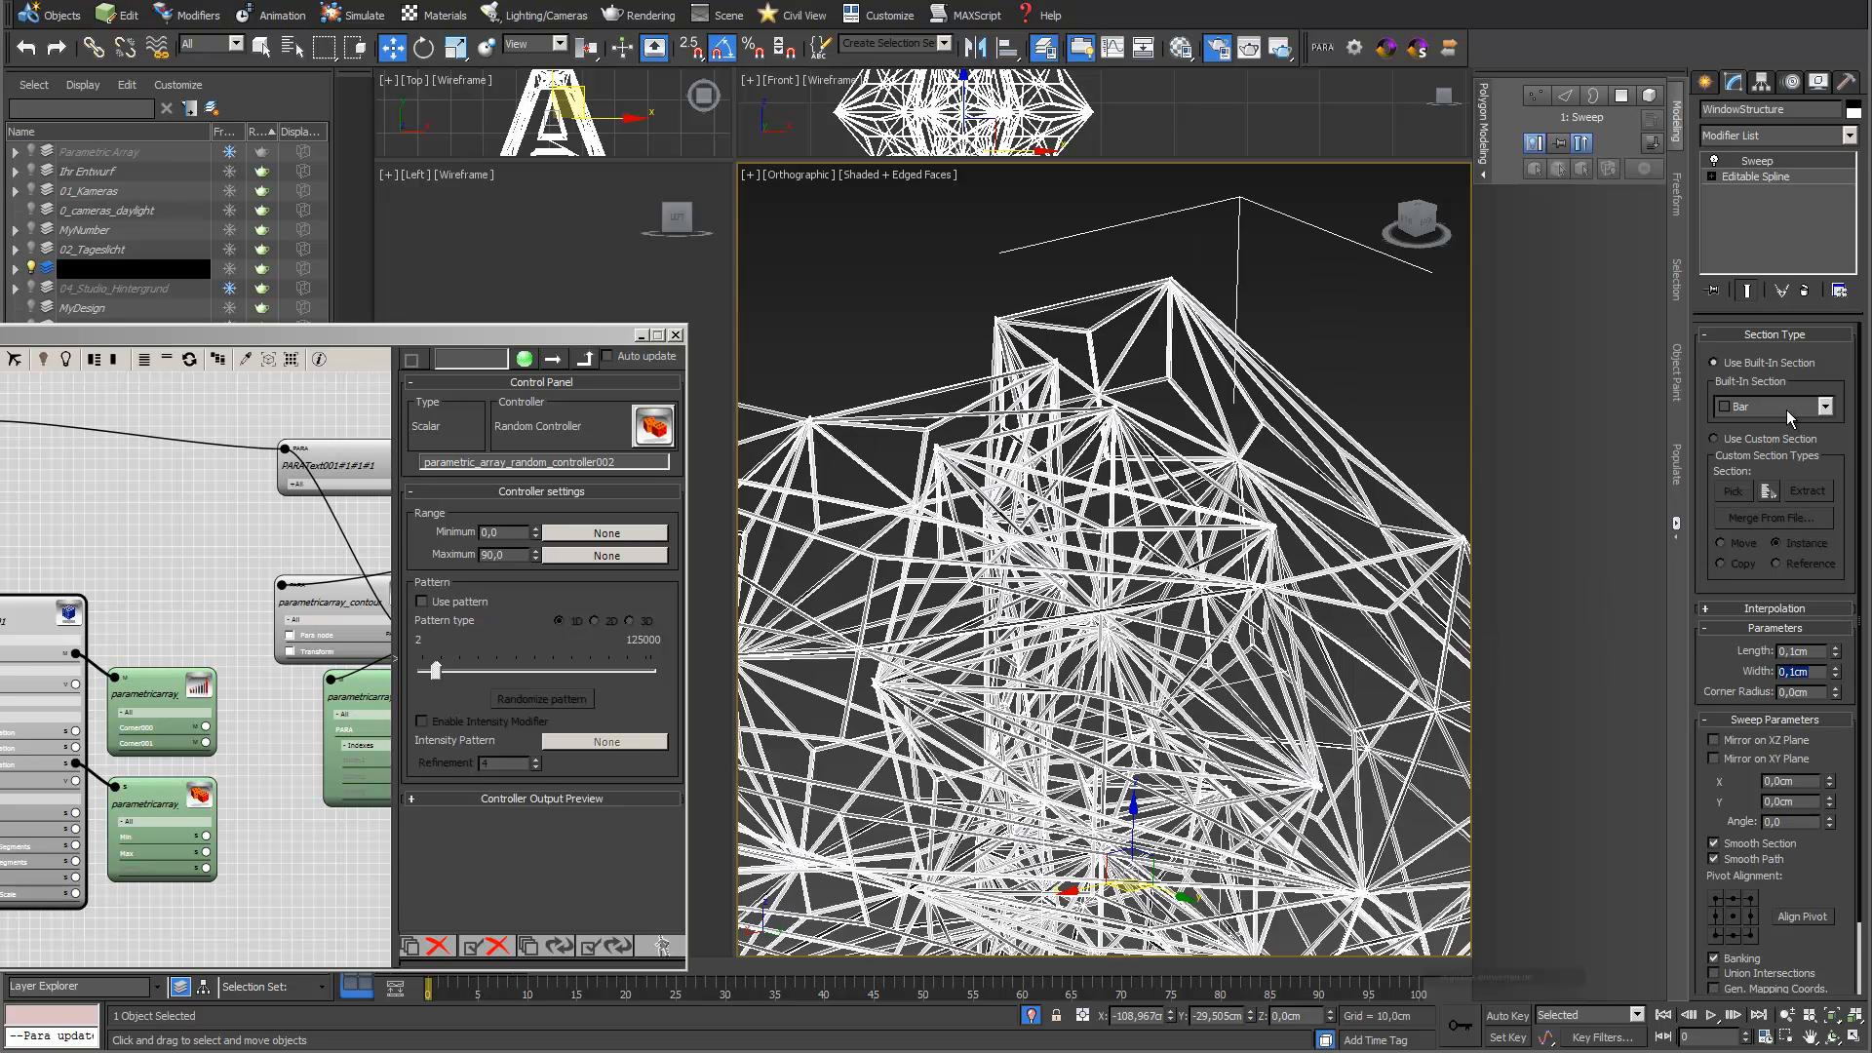
# Change the sweep's built-in section to Wide Flange and set its length to 0,2 cm
pyautogui.click(1826, 407)
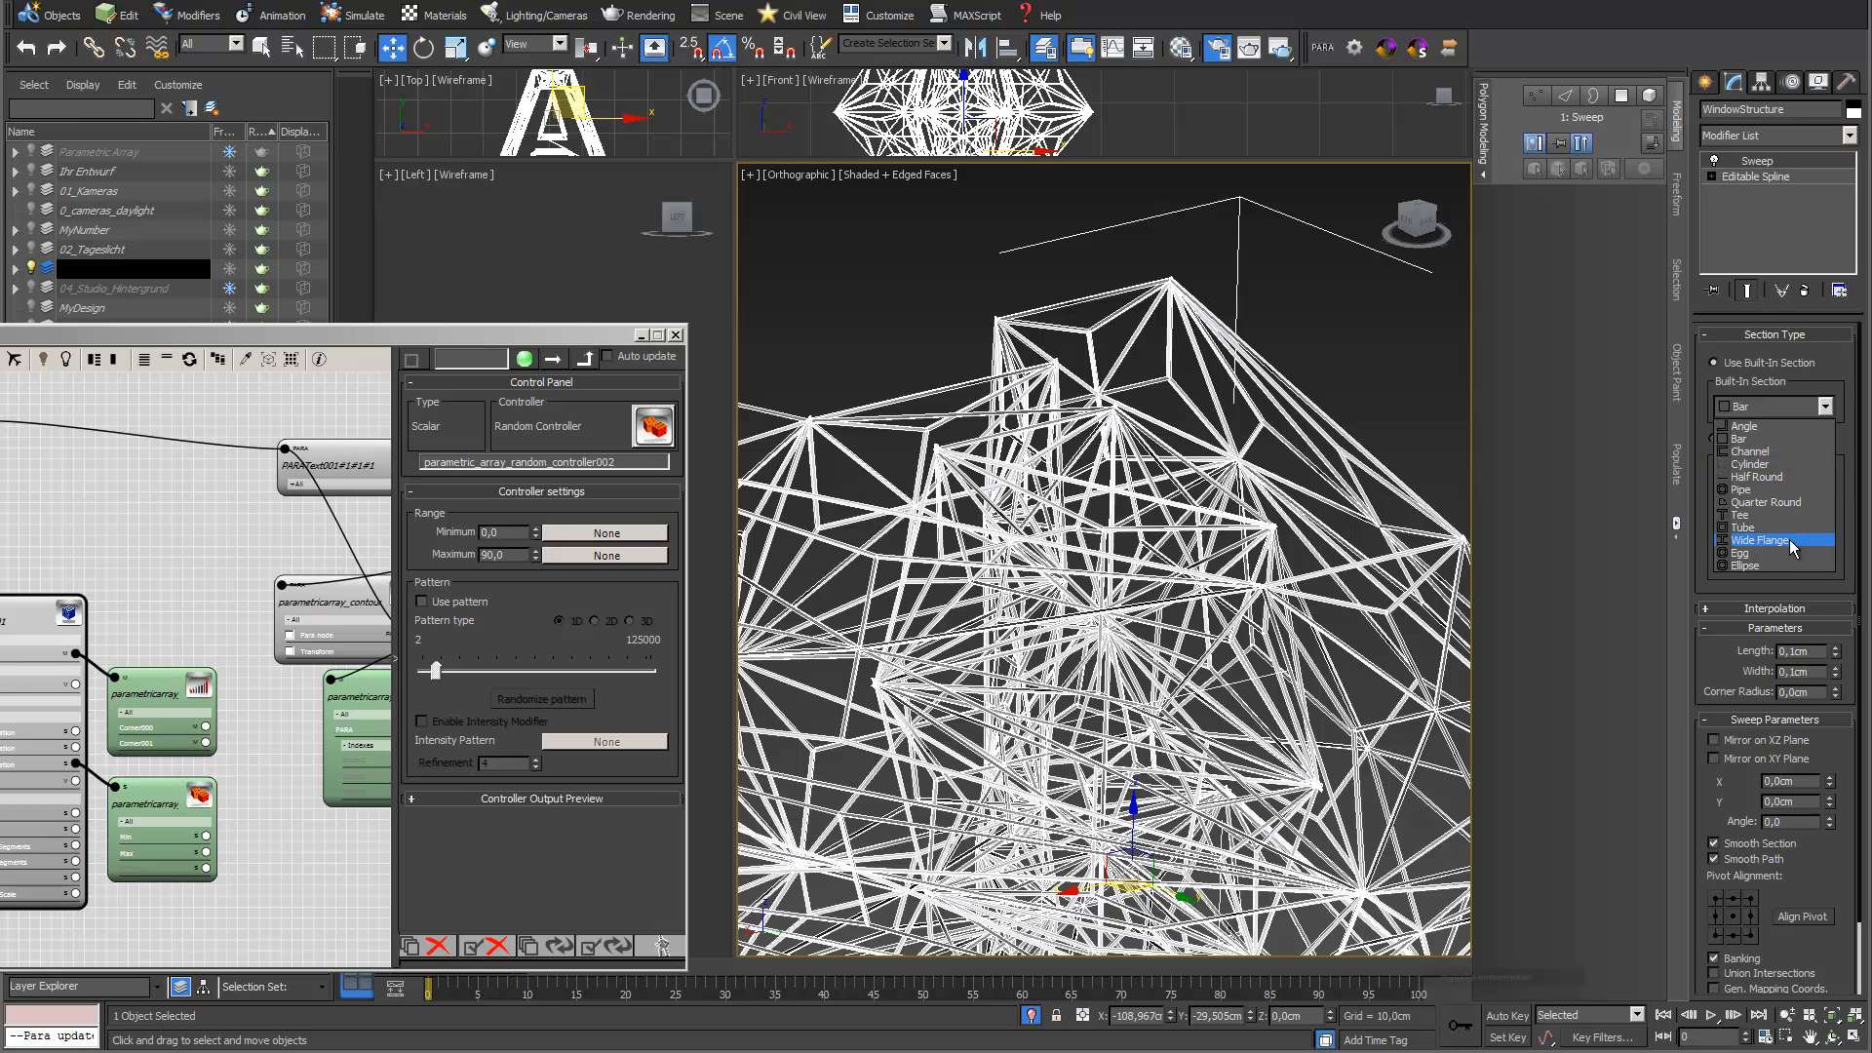
pyautogui.click(1790, 541)
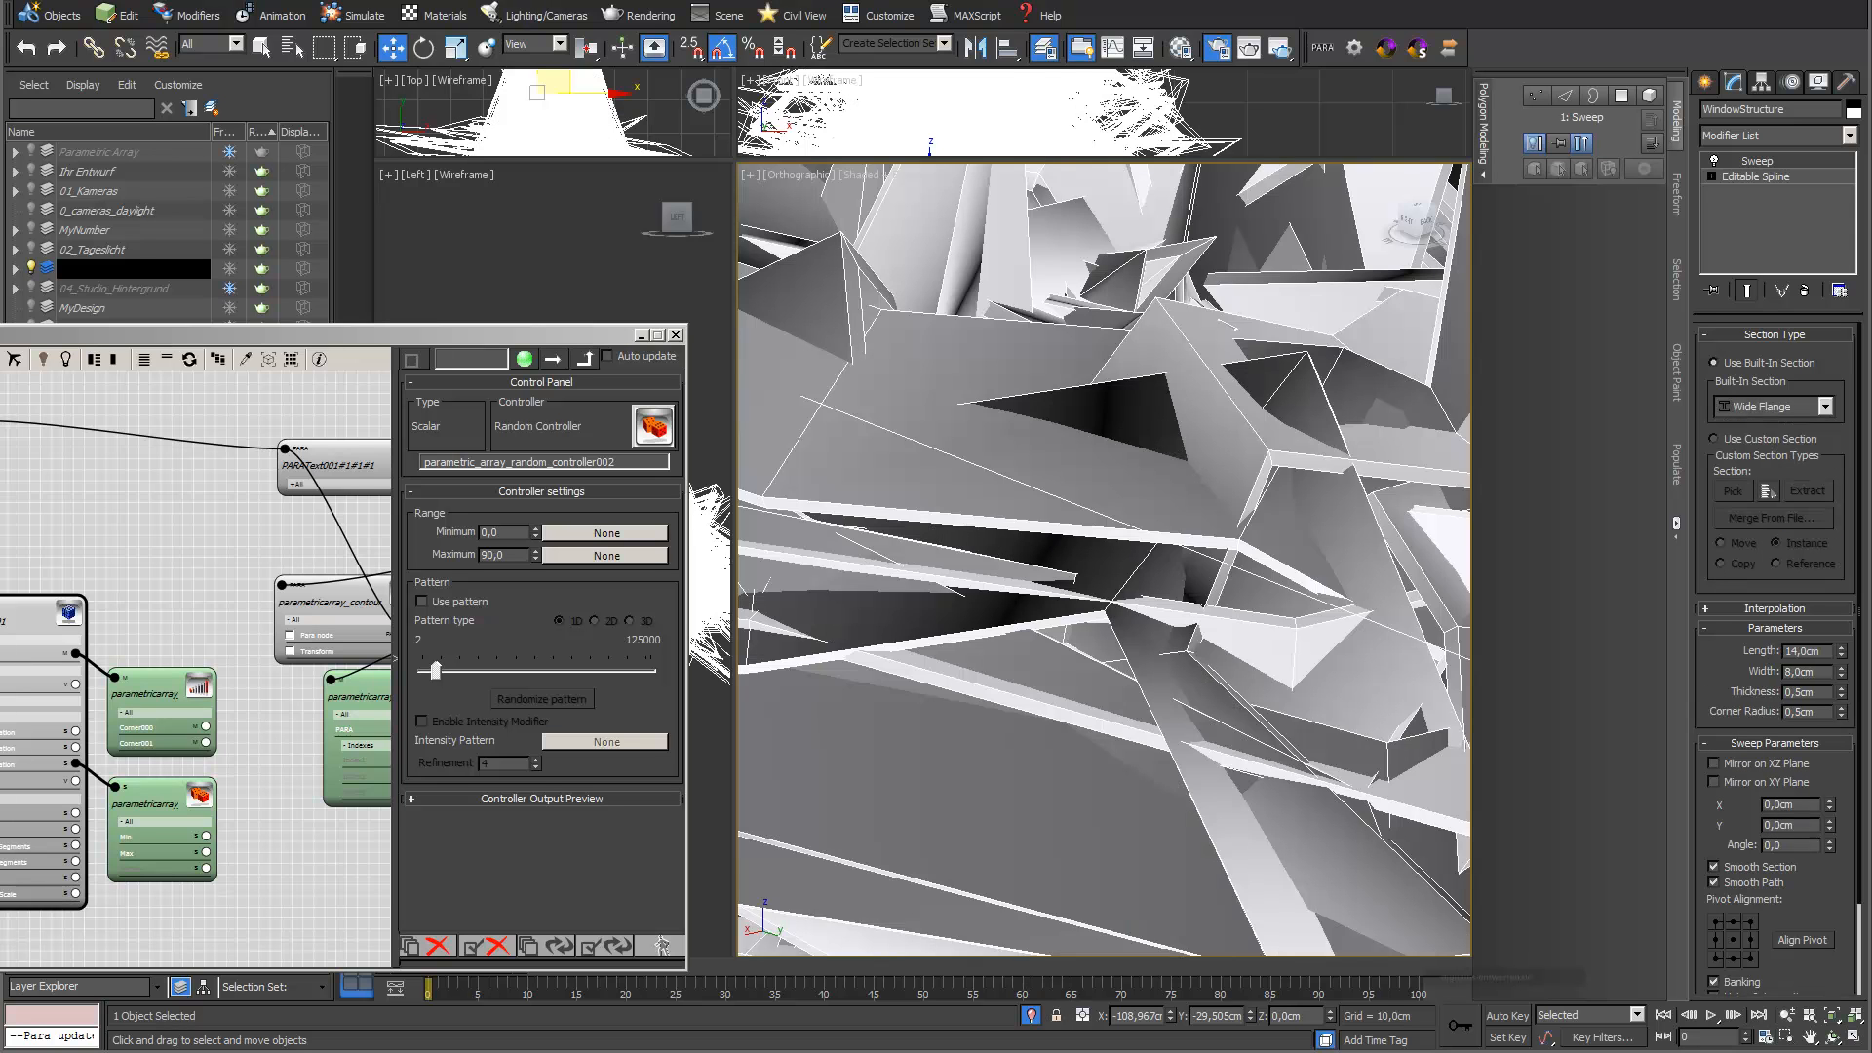
pyautogui.moveTo(1841, 657)
pyautogui.mouseDown()
pyautogui.moveTo(1843, 706)
pyautogui.moveTo(1833, 667)
pyautogui.mouseUp()
pyautogui.doubleClick(1829, 651)
pyautogui.write('0')
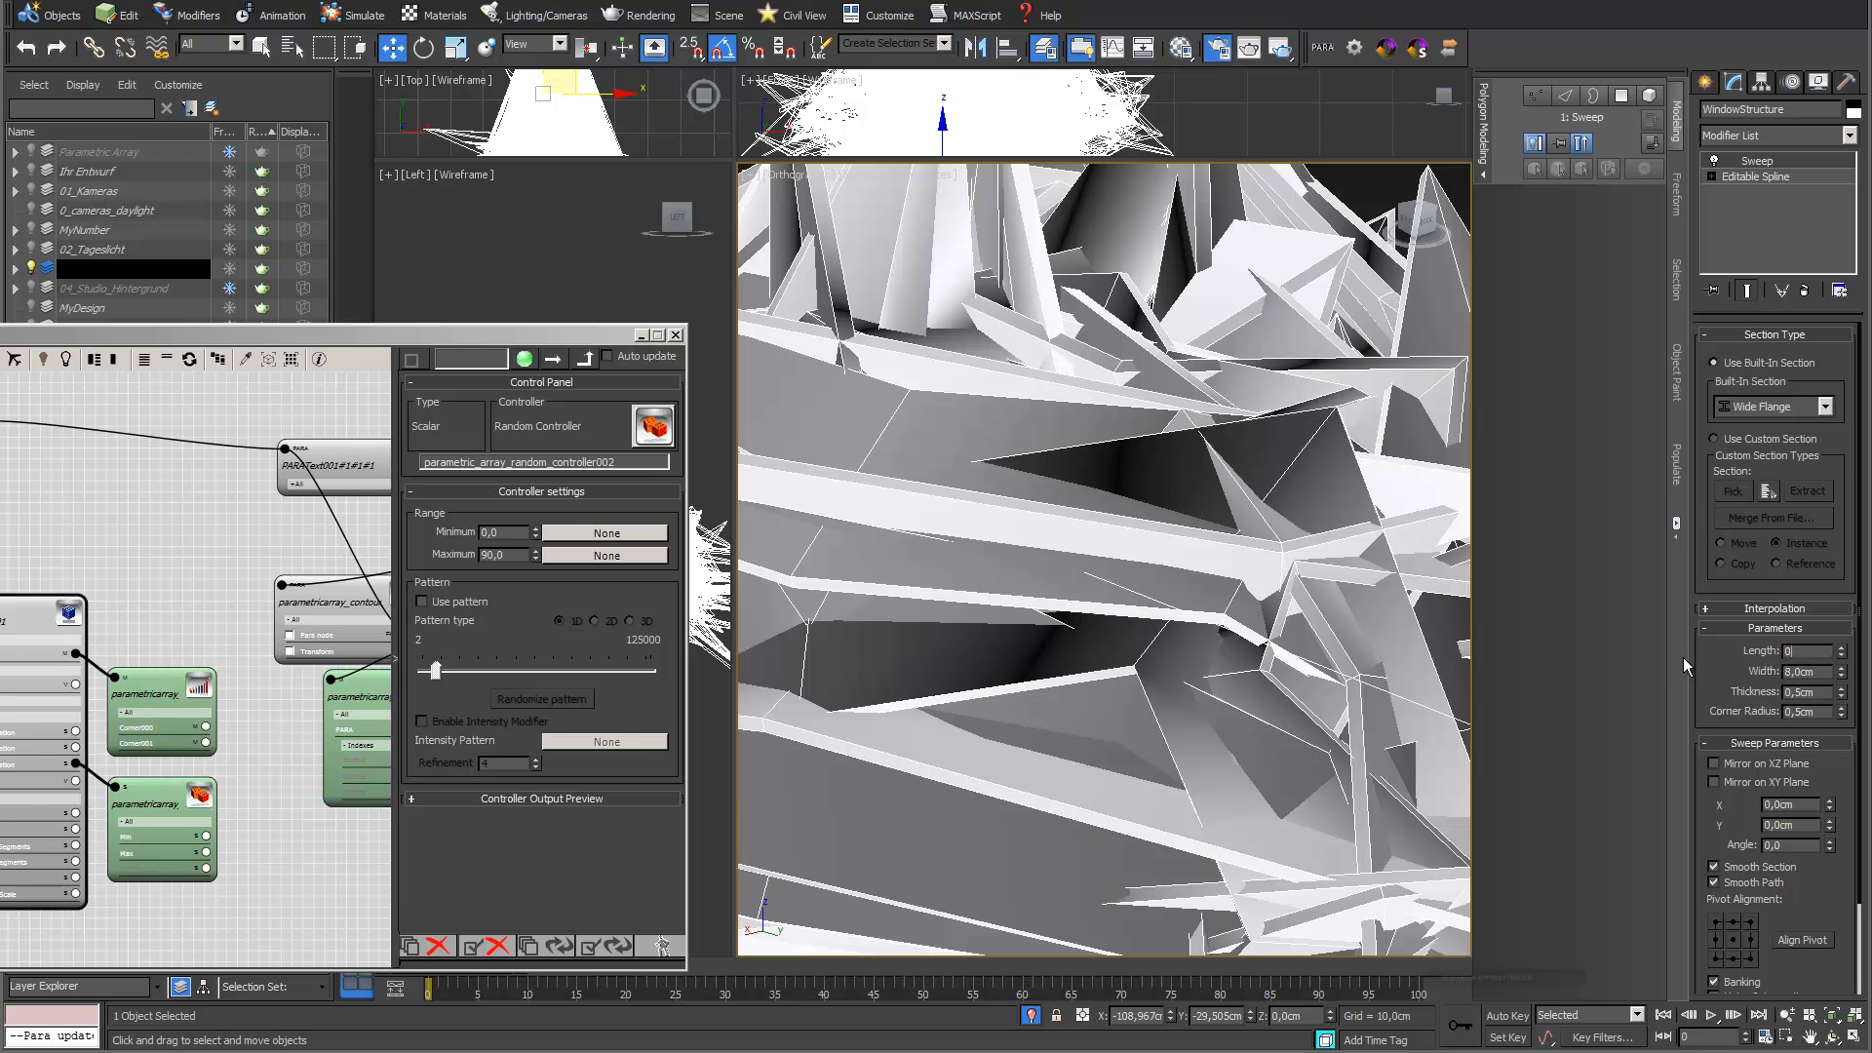
pyautogui.write(',2')
pyautogui.press('Return')
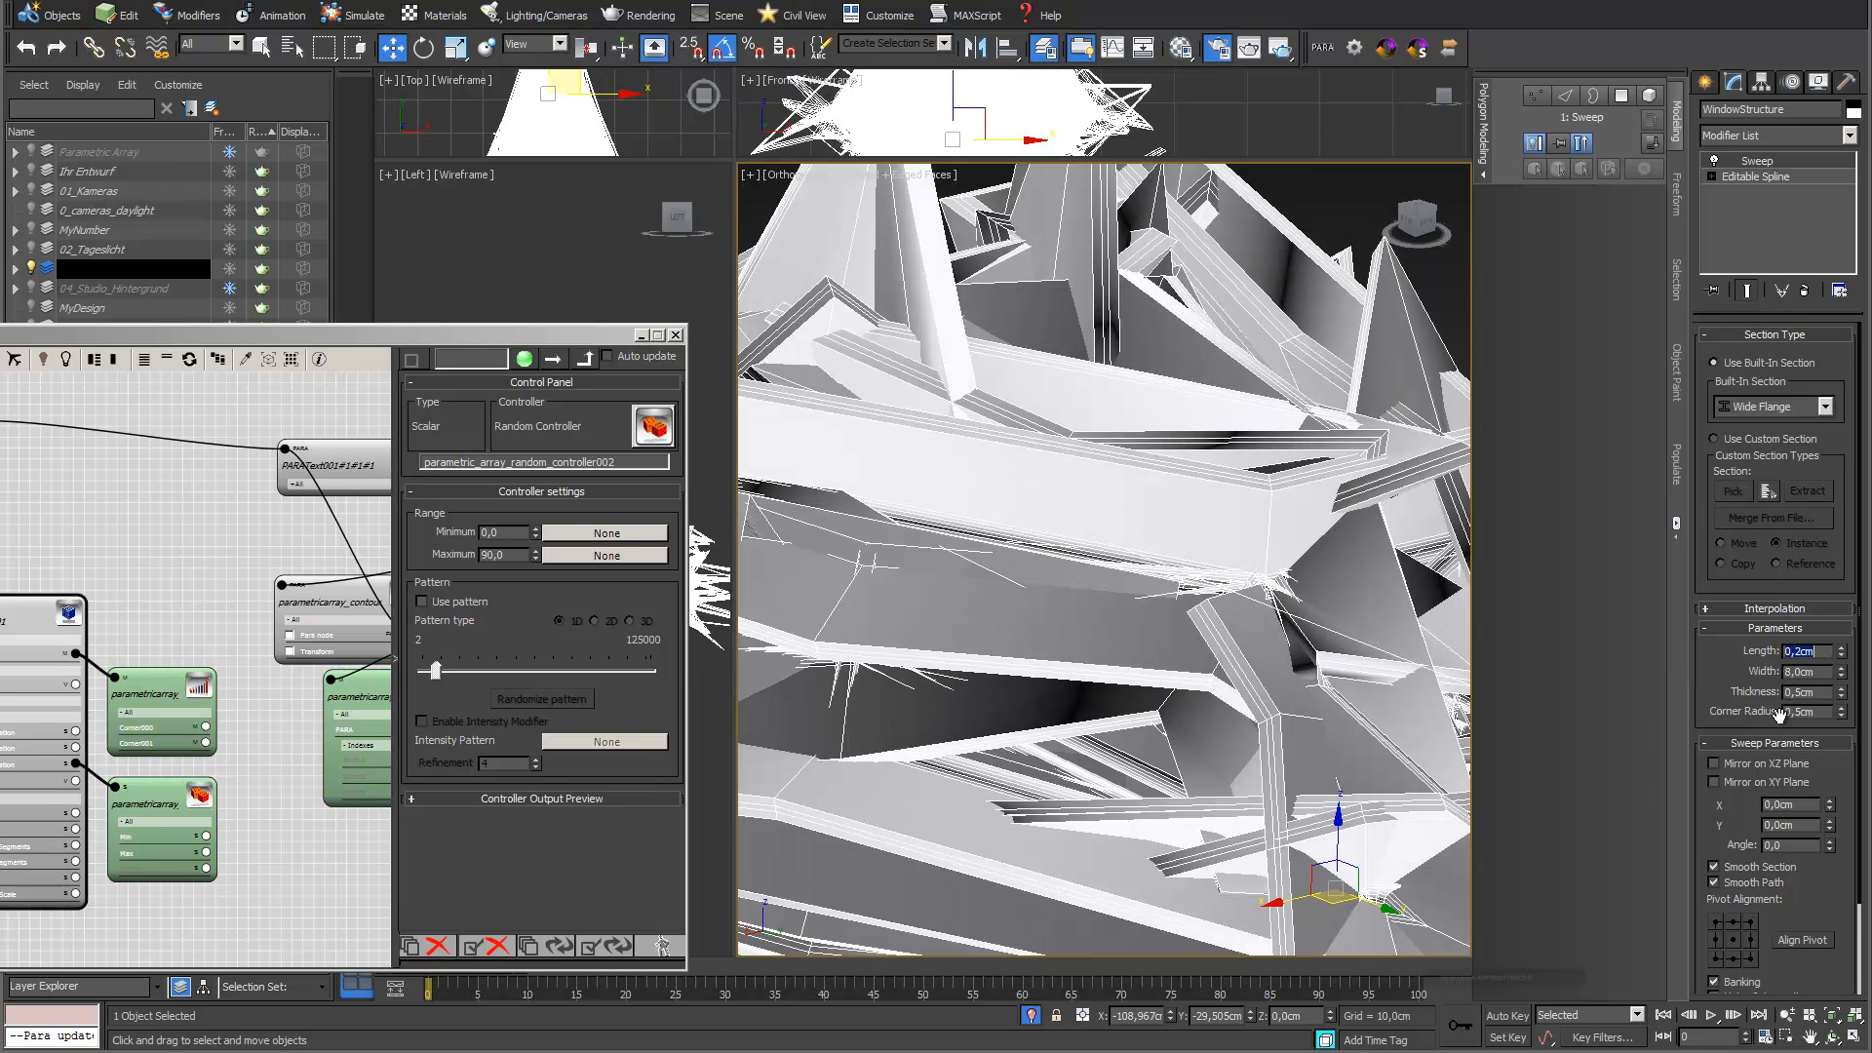
# Set the Wide Flange section's width to 0,3 cm and its thickness and corner radius to 0,1 cm
pyautogui.press('Tab')
pyautogui.write('0,3')
pyautogui.press('Return')
pyautogui.moveTo(1822, 695); pyautogui.dragTo(1800, 695)
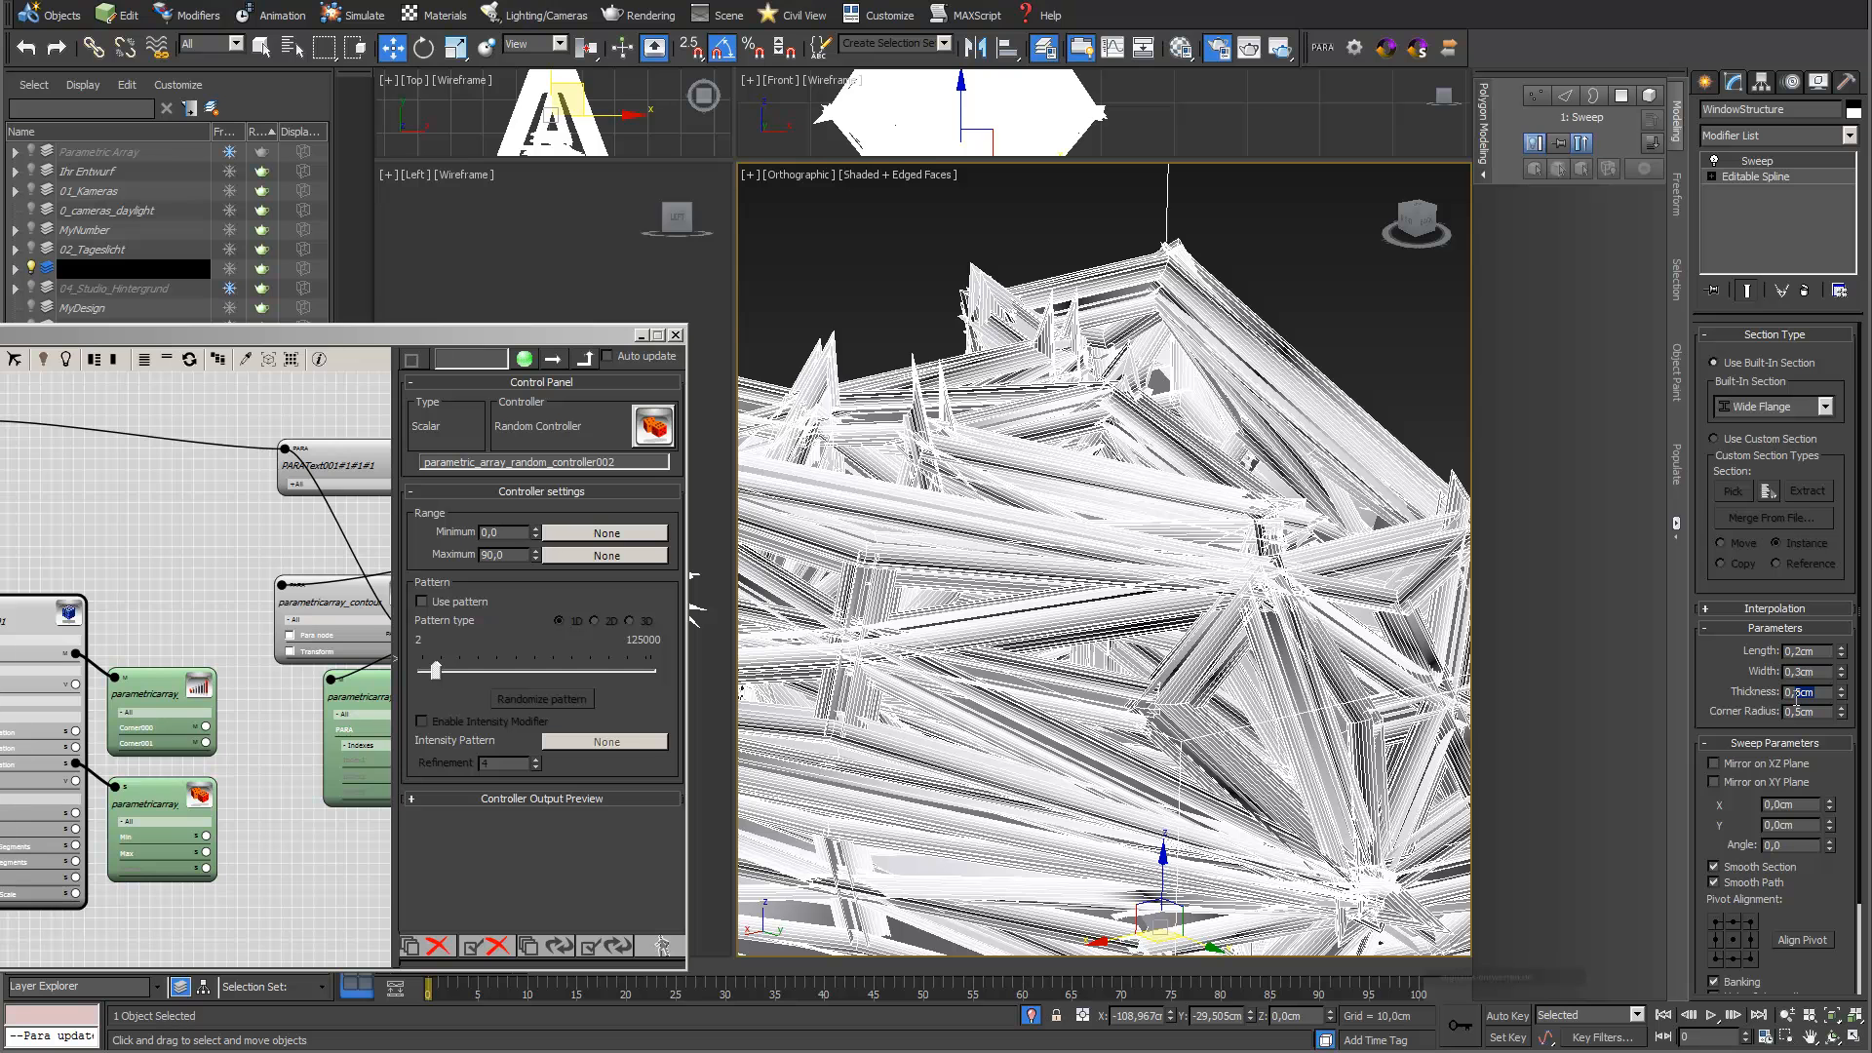
pyautogui.press('Return')
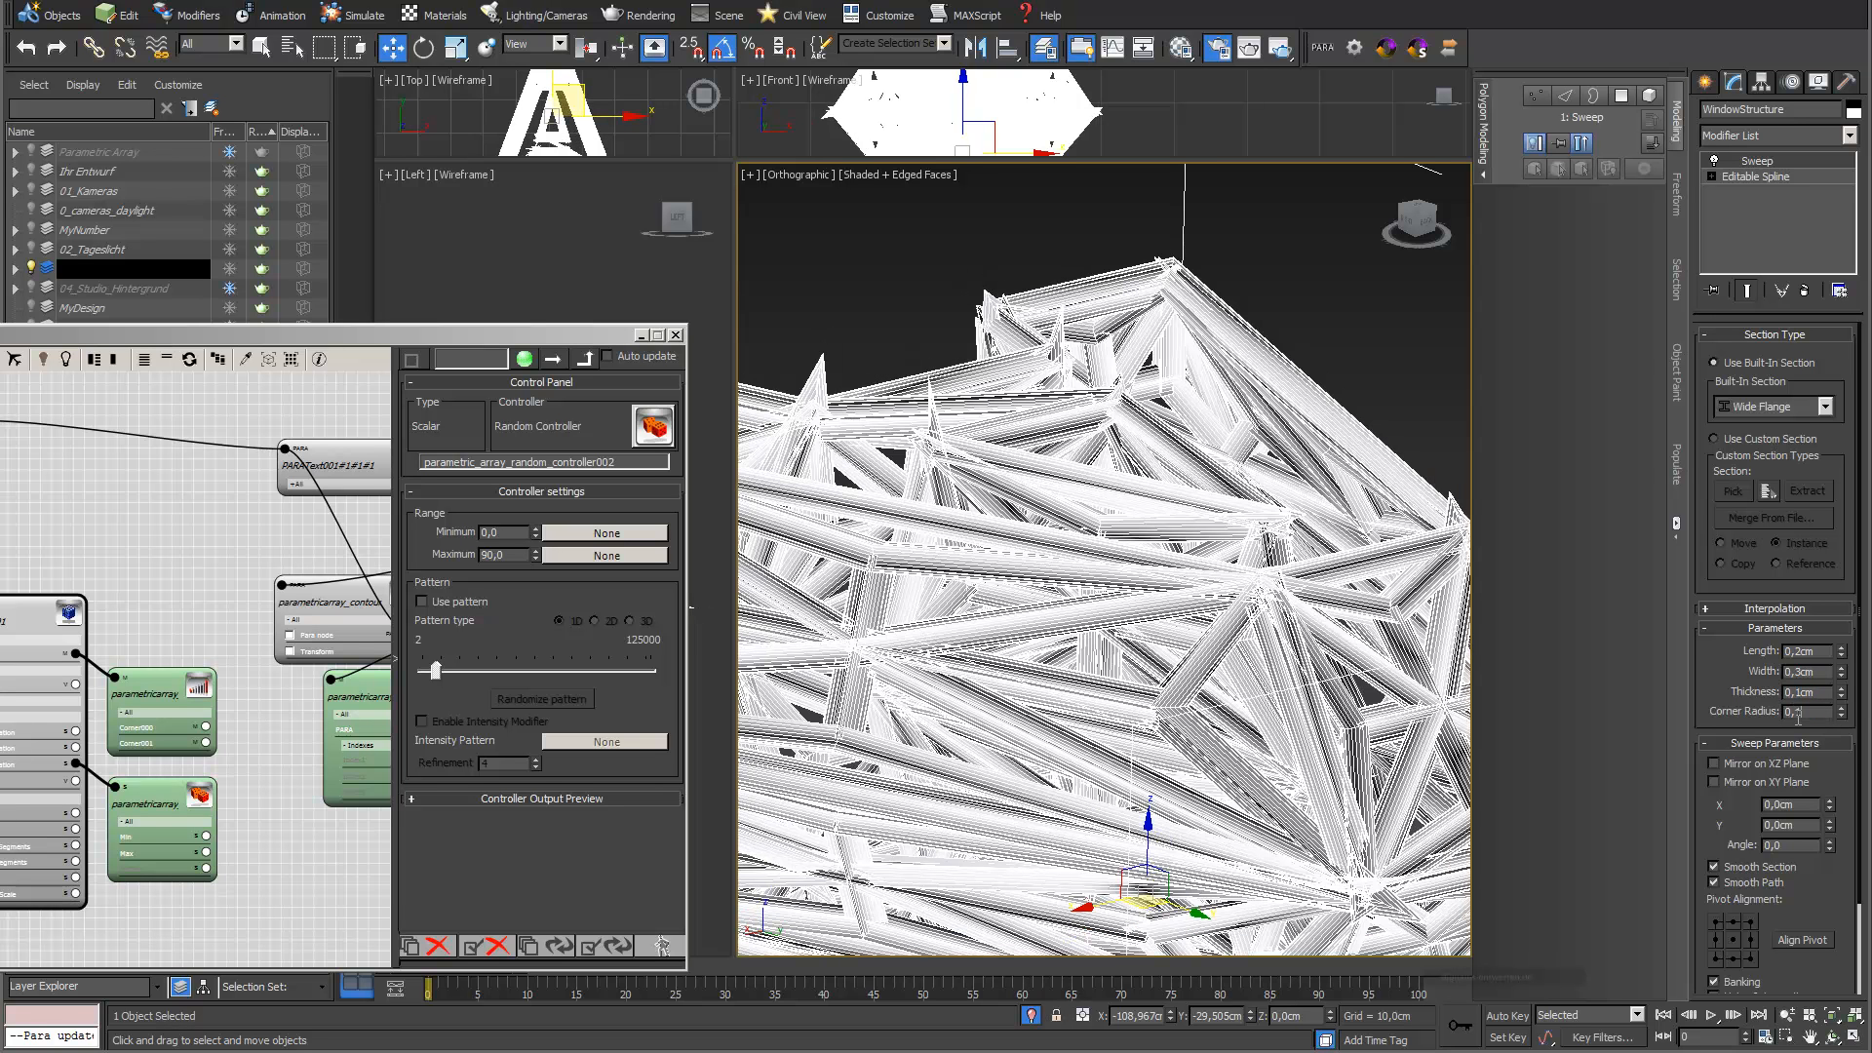
pyautogui.press('Return')
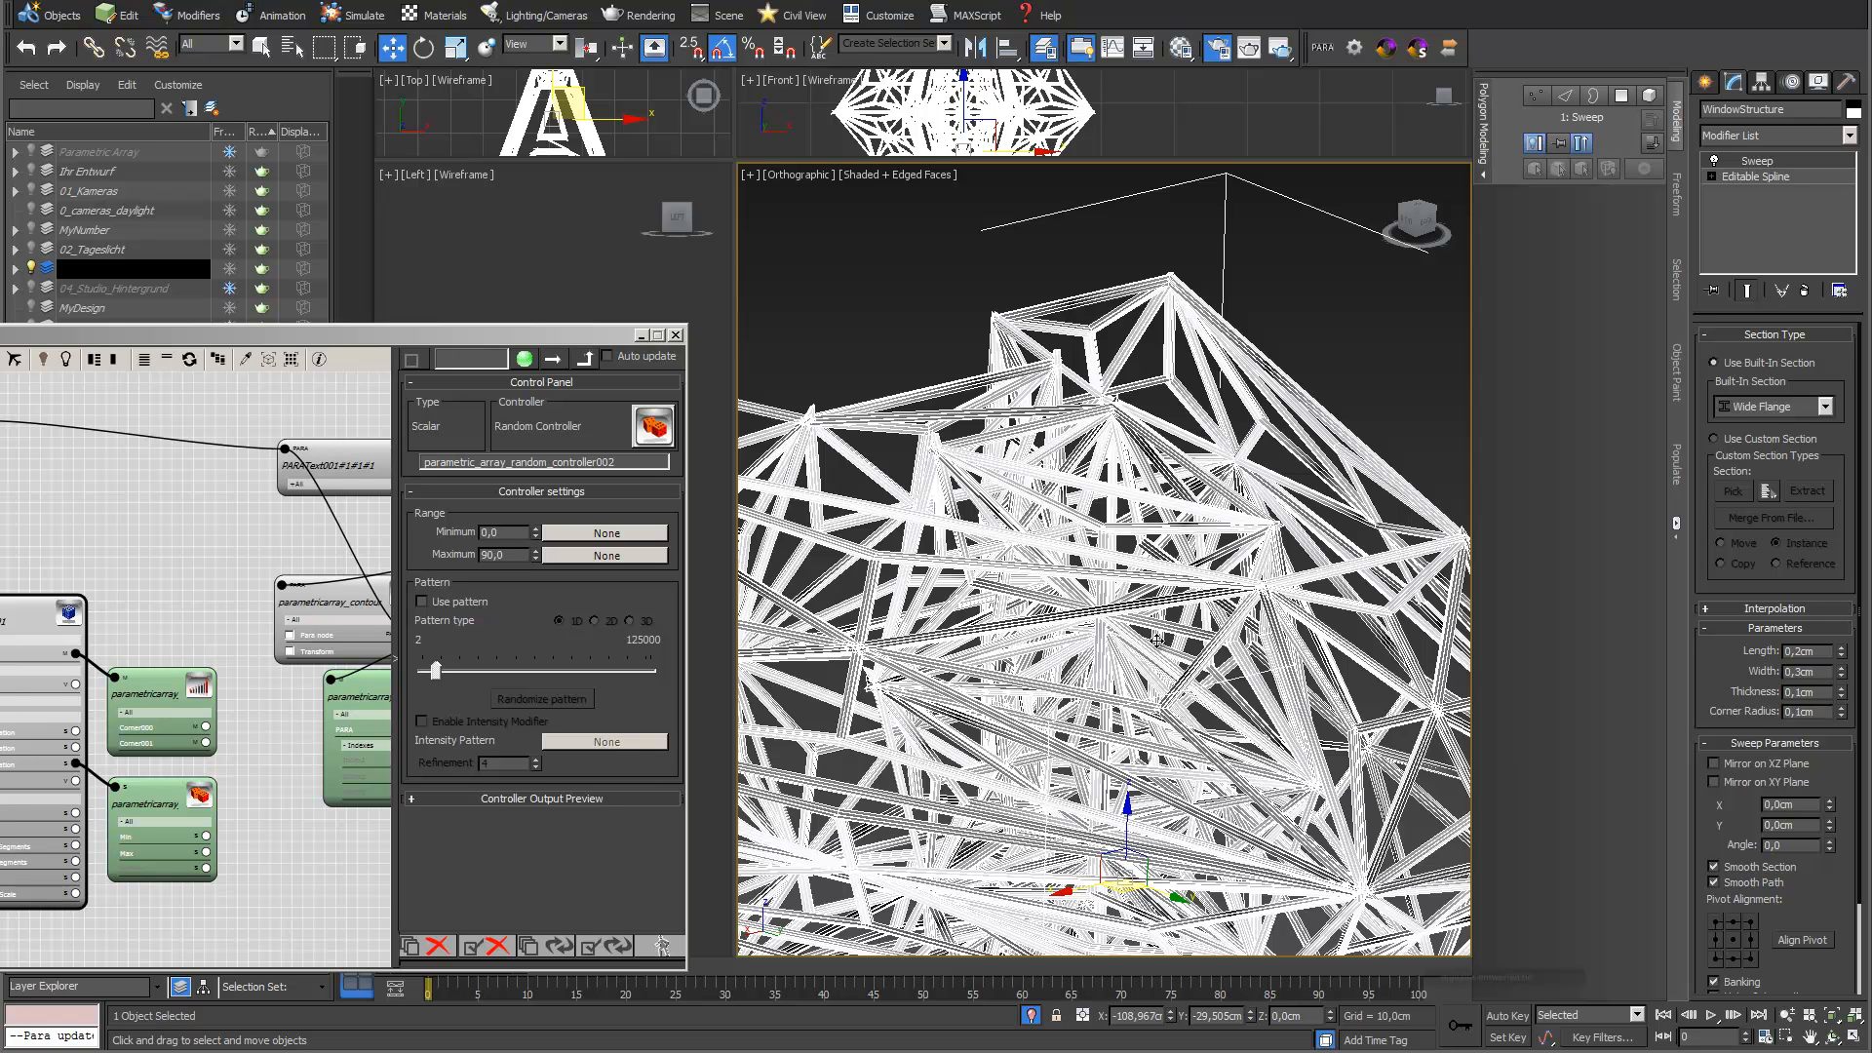
pyautogui.scroll(-3, 1157, 644)
pyautogui.moveTo(1149, 594); pyautogui.dragTo(1173, 548, button='middle')
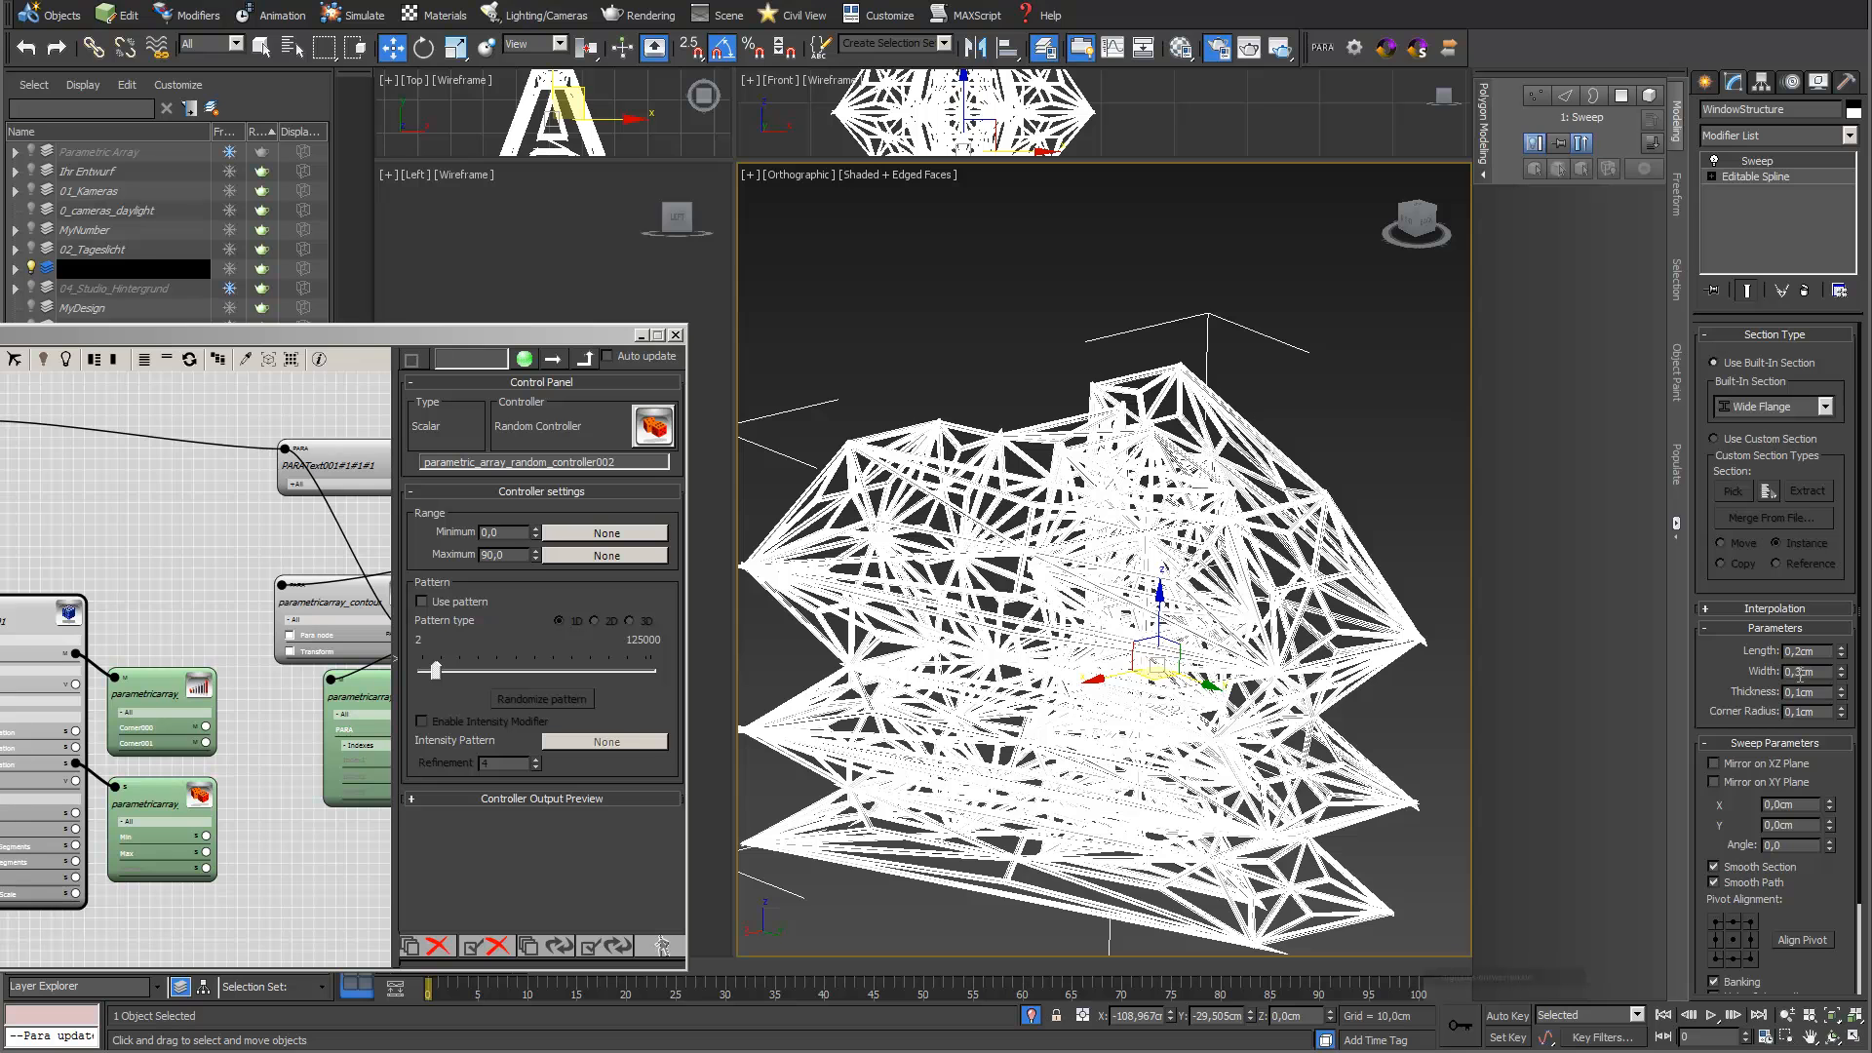
# Set the Wide Flange section's width and length to 0,1 cm, and return the sweep to the Bar section
pyautogui.press('Return')
pyautogui.moveTo(1797, 652); pyautogui.dragTo(1819, 652)
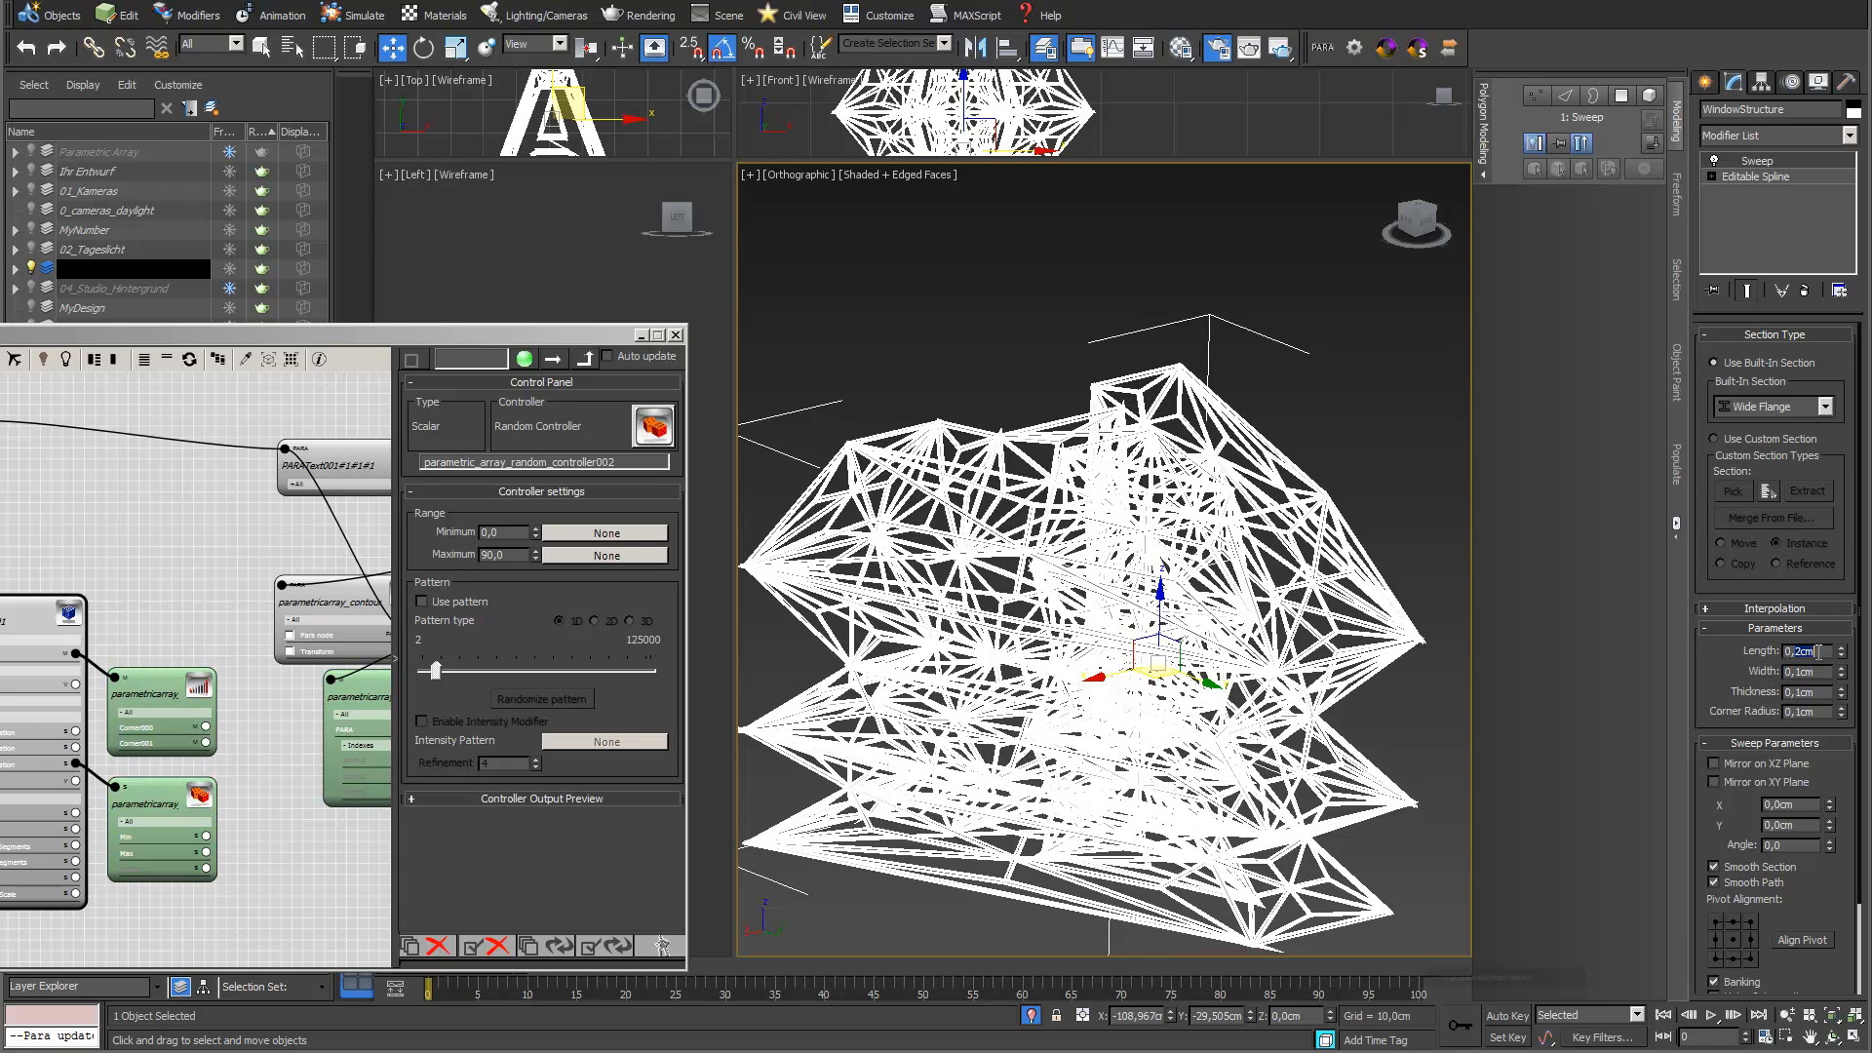
pyautogui.write('0,1cm')
pyautogui.press('Return')
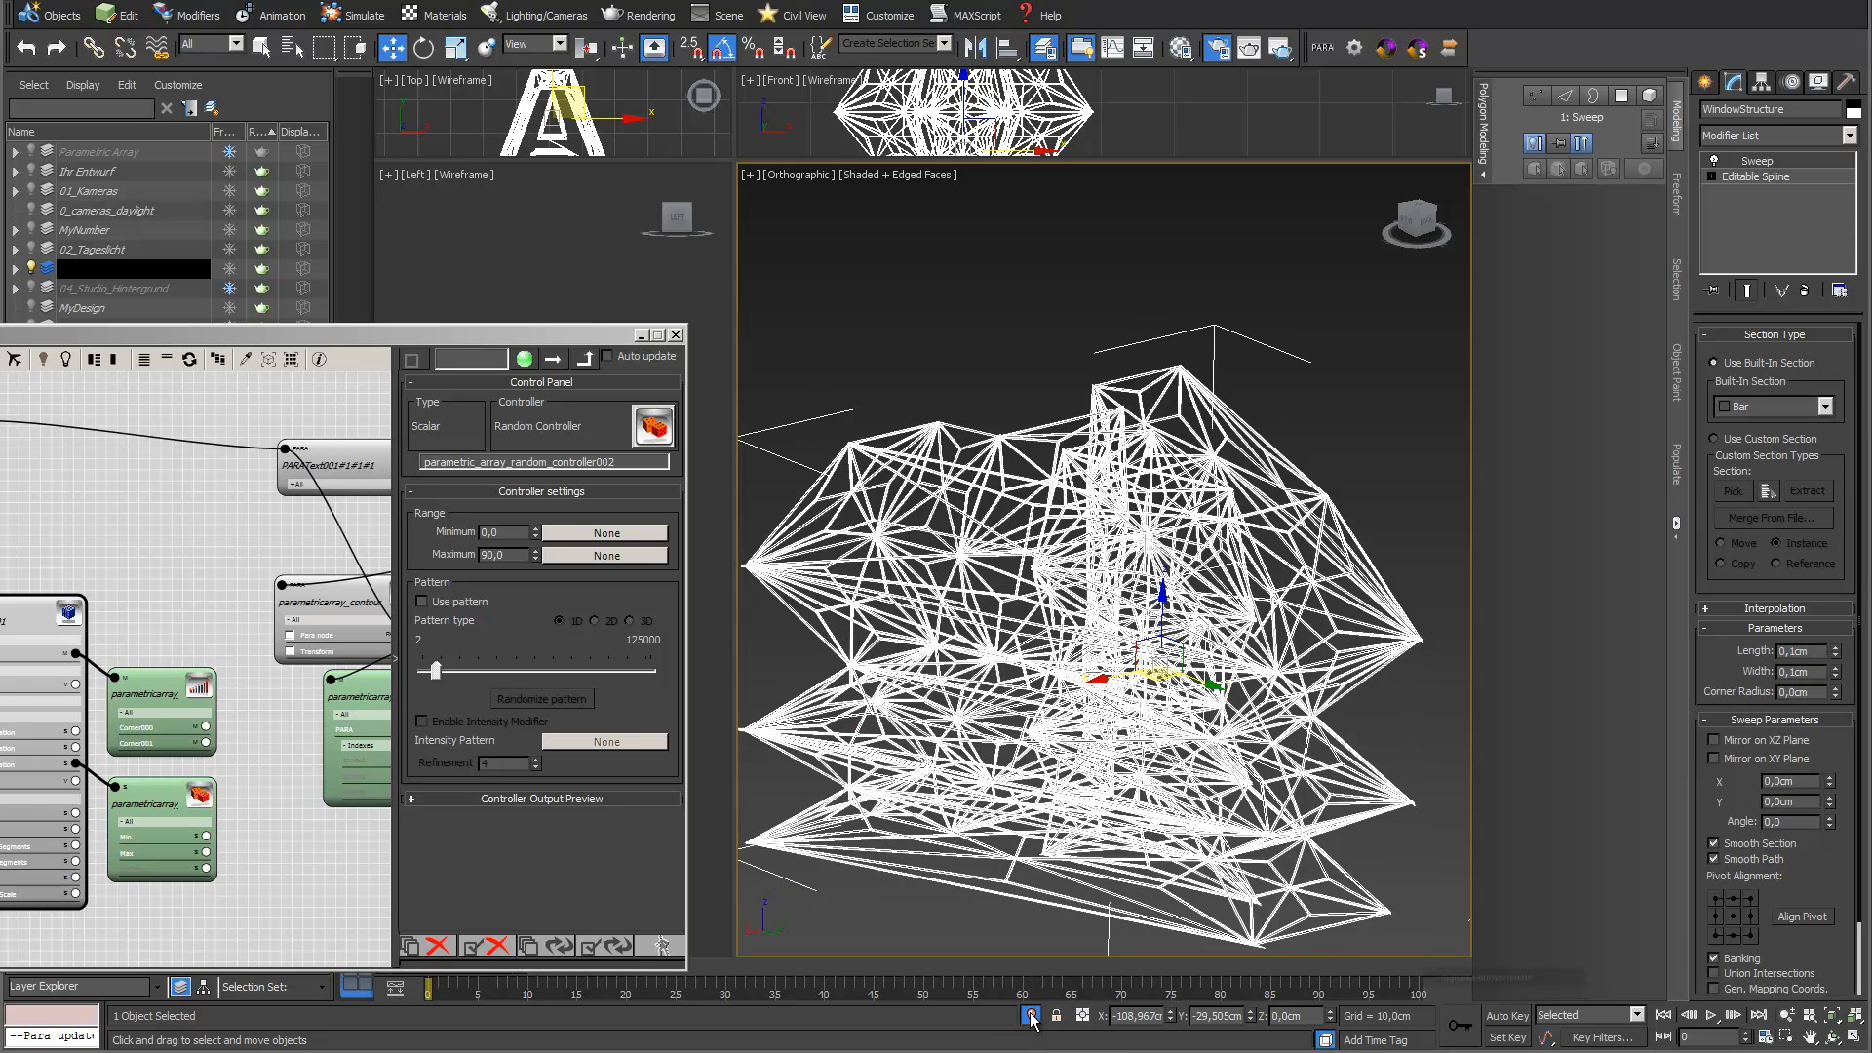
# End the isolation of WindowStructure and orbit around the whole building to inspect the window bars behind the contours
pyautogui.click(1030, 1016)
pyautogui.scroll(2, 1063, 446)
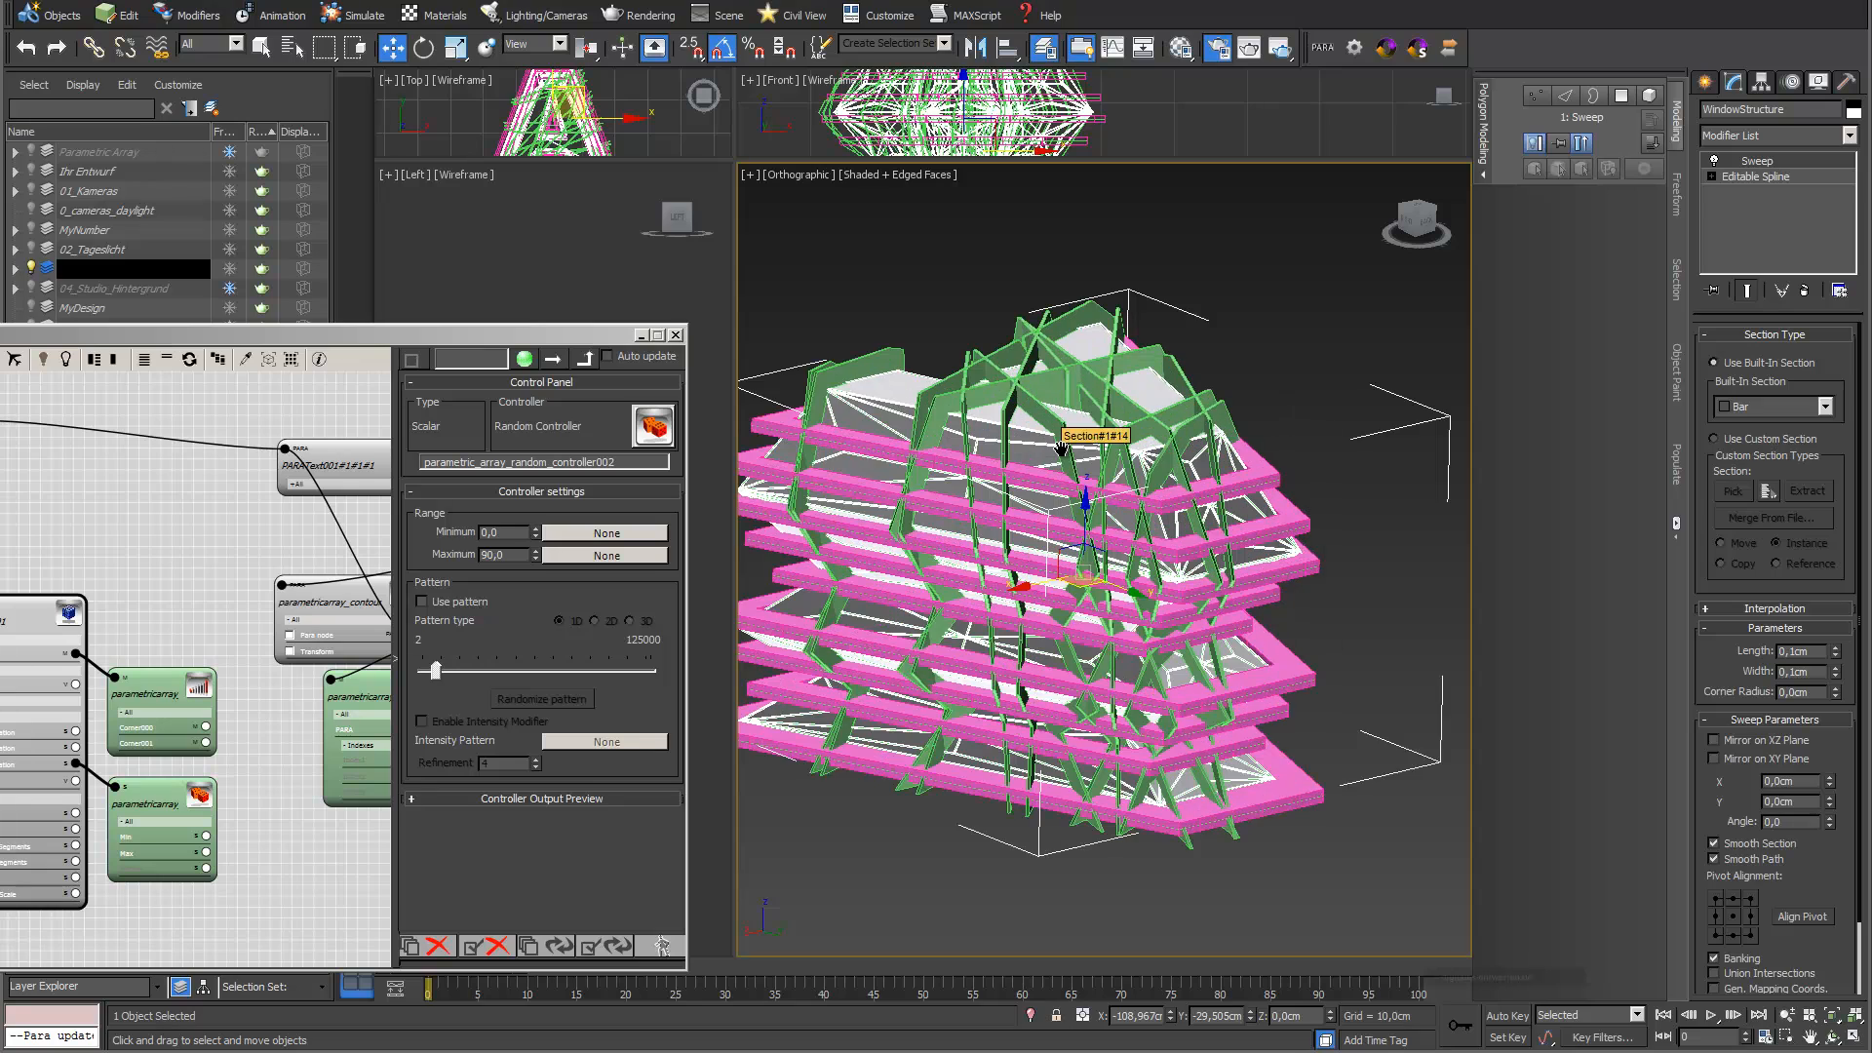
pyautogui.click(1833, 1037)
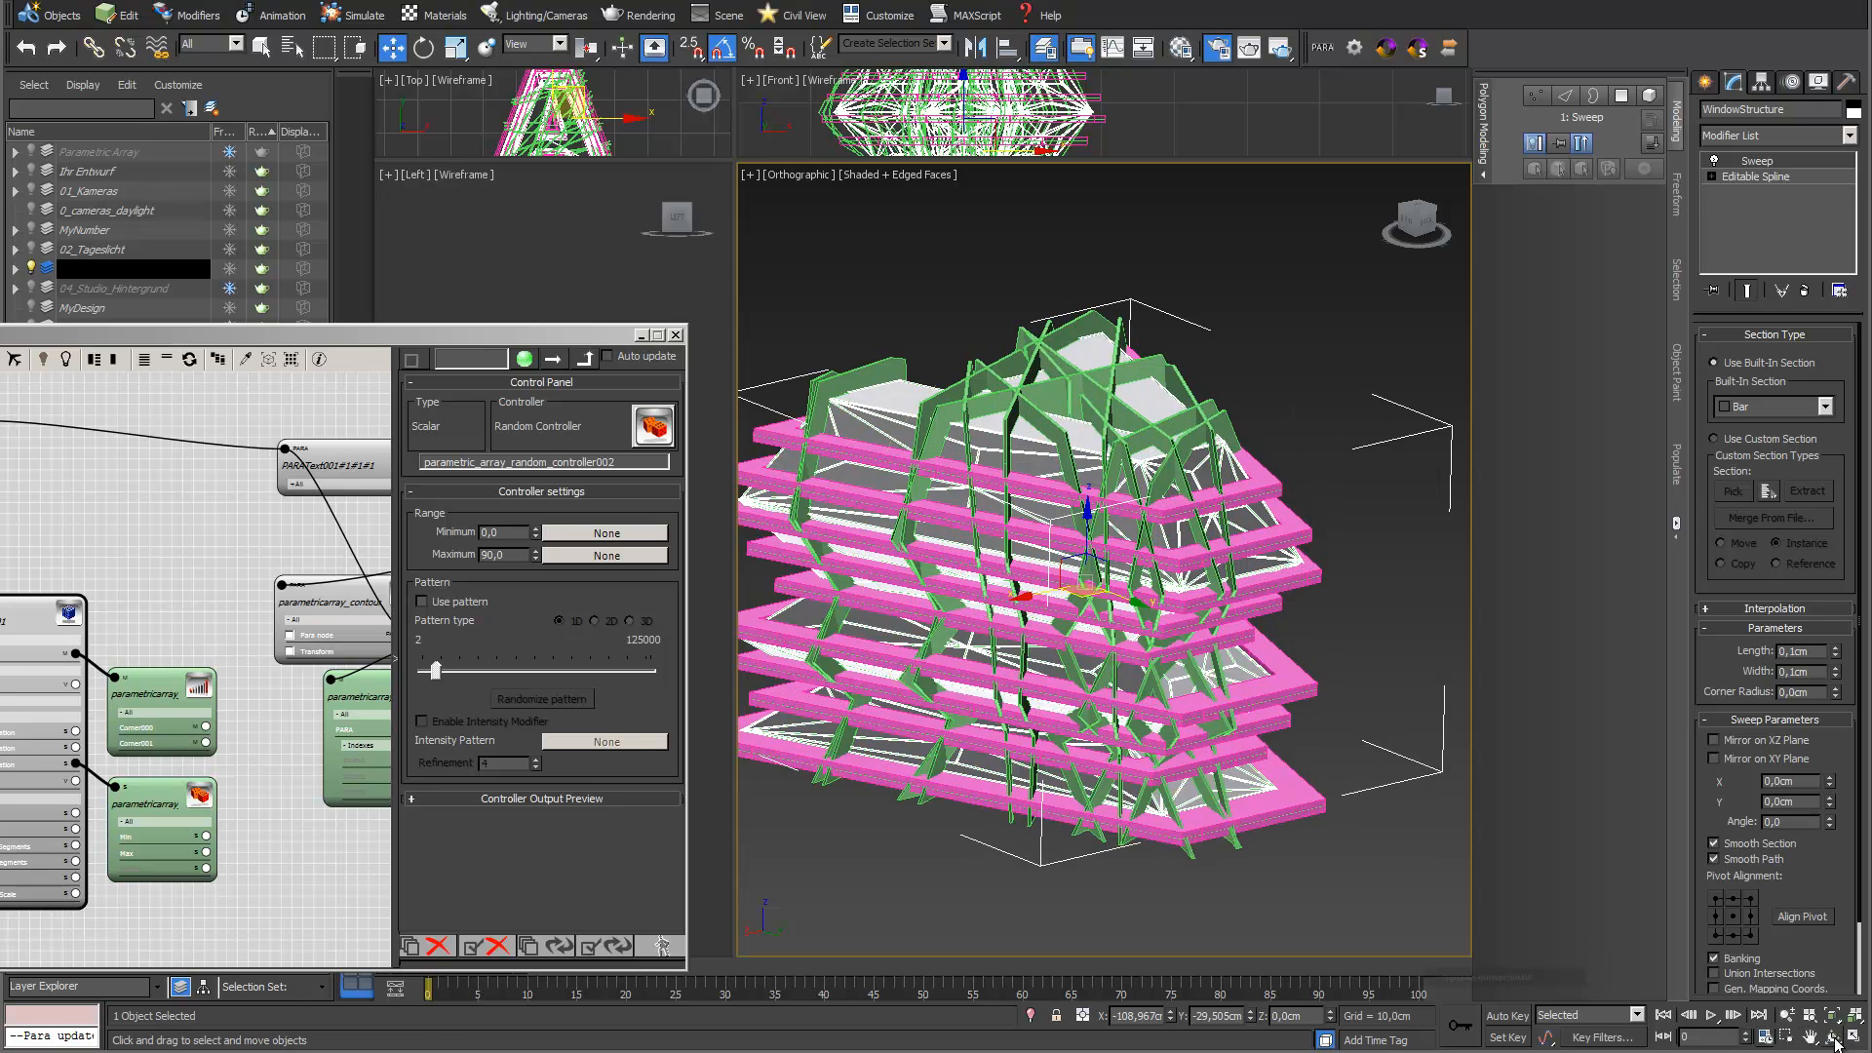
pyautogui.moveTo(1127, 563); pyautogui.dragTo(1245, 562)
pyautogui.moveTo(1190, 683); pyautogui.dragTo(1151, 682)
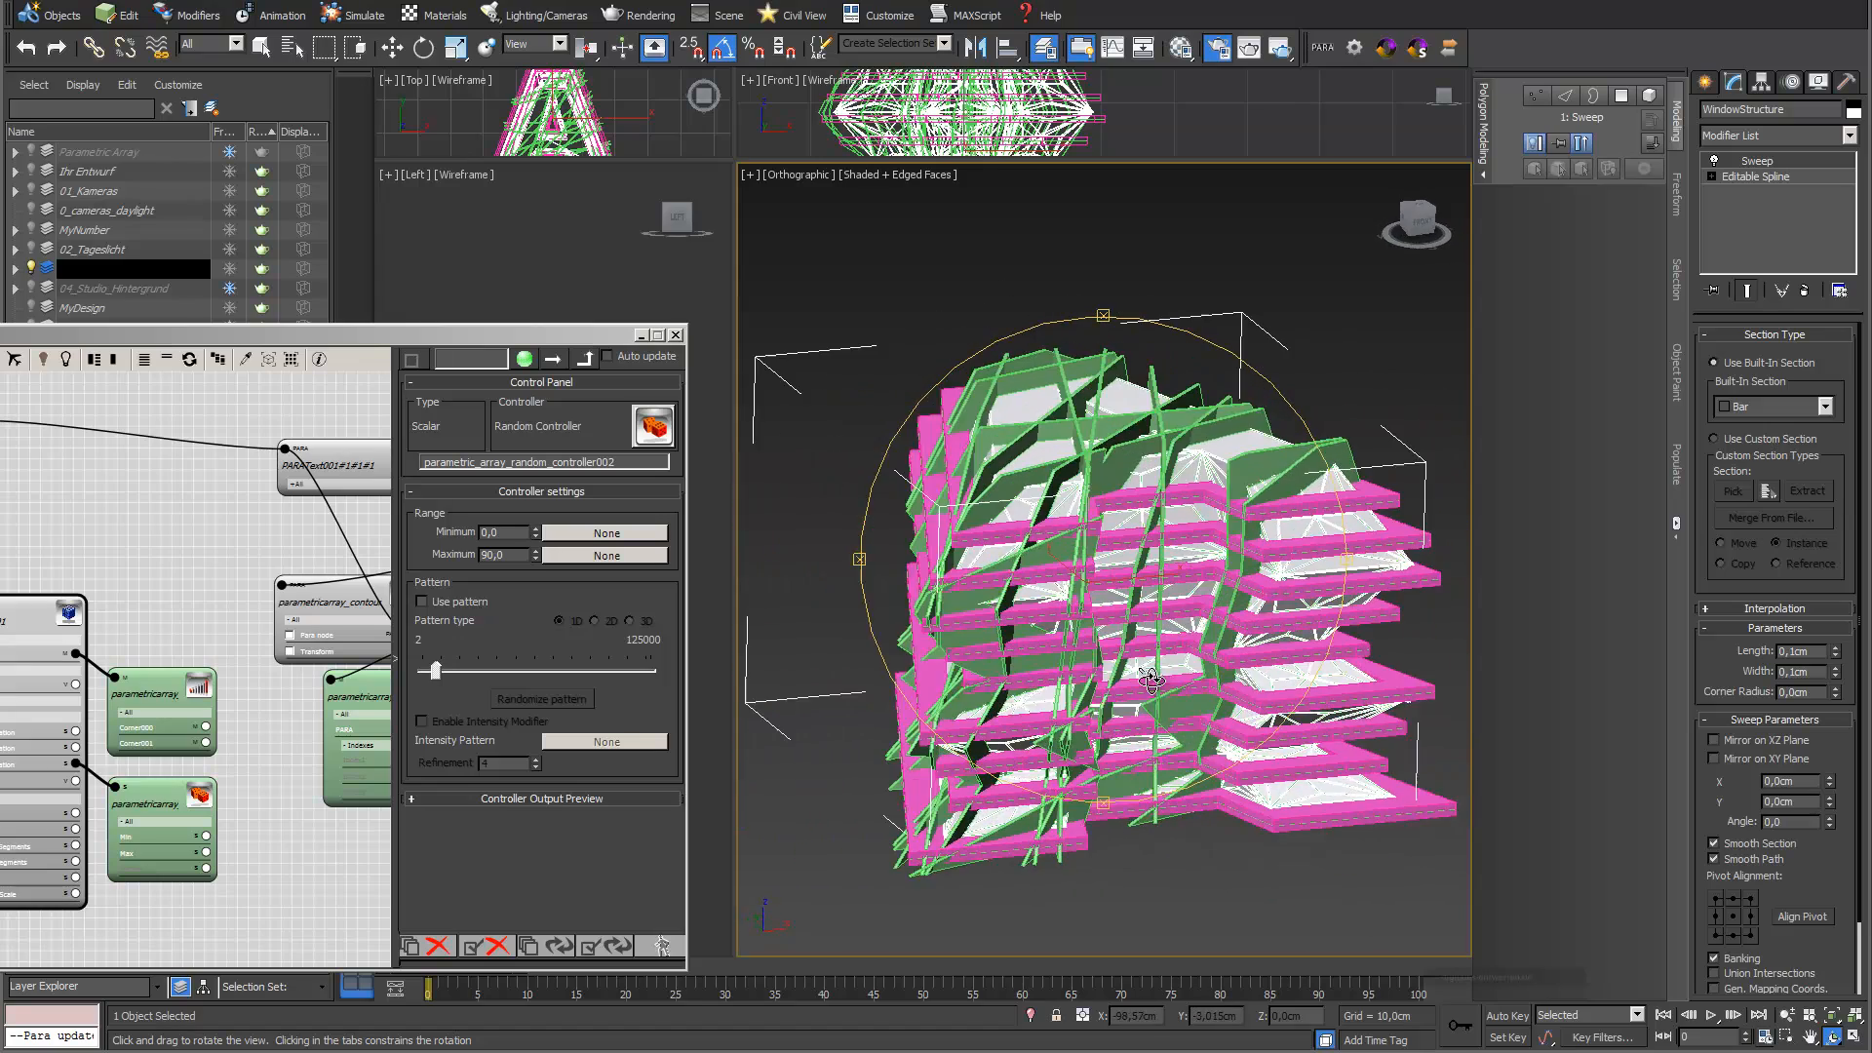